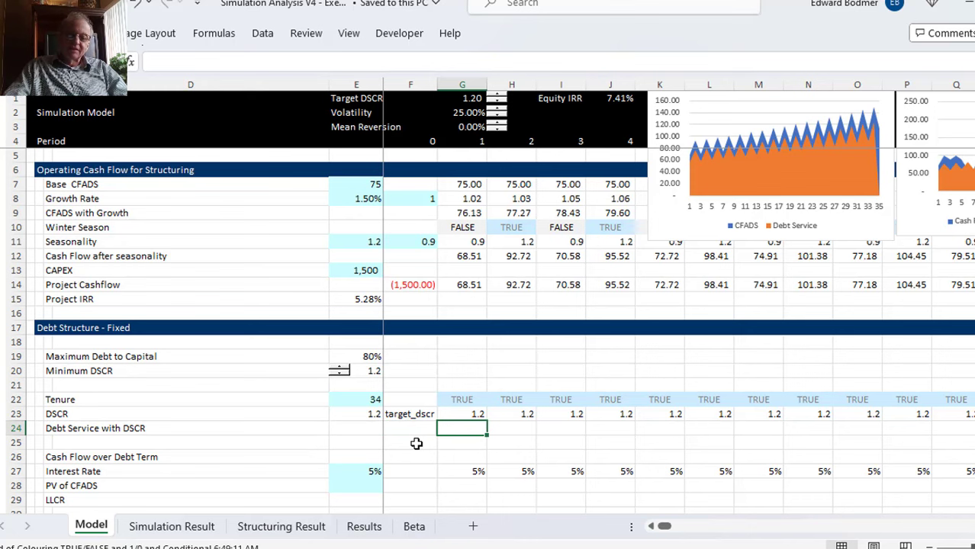
Step: Enter the formula =G14/G23*G22 for Debt Service with DSCR in the first period, cell G24
{"action": "type", "text": "="}
{"action": "key", "text": "Up"}
{"action": "key", "text": "Up"}
{"action": "key", "text": "Up"}
{"action": "key", "text": "Up"}
{"action": "key", "text": "Up"}
{"action": "key", "text": "Up"}
{"action": "key", "text": "Up"}
{"action": "key", "text": "Up"}
{"action": "key", "text": "Up"}
{"action": "key", "text": "Up"}
{"action": "key", "text": "Up"}
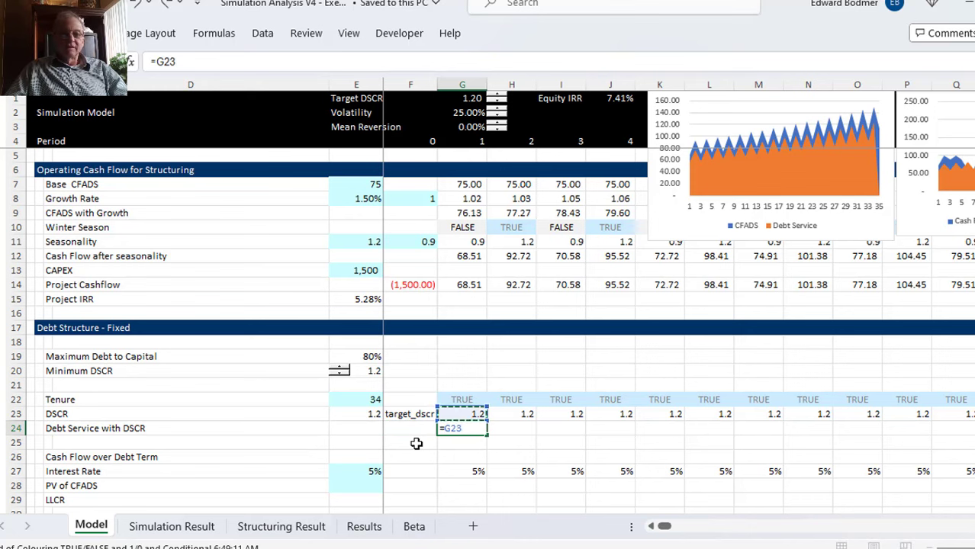
{"action": "key", "text": "Down"}
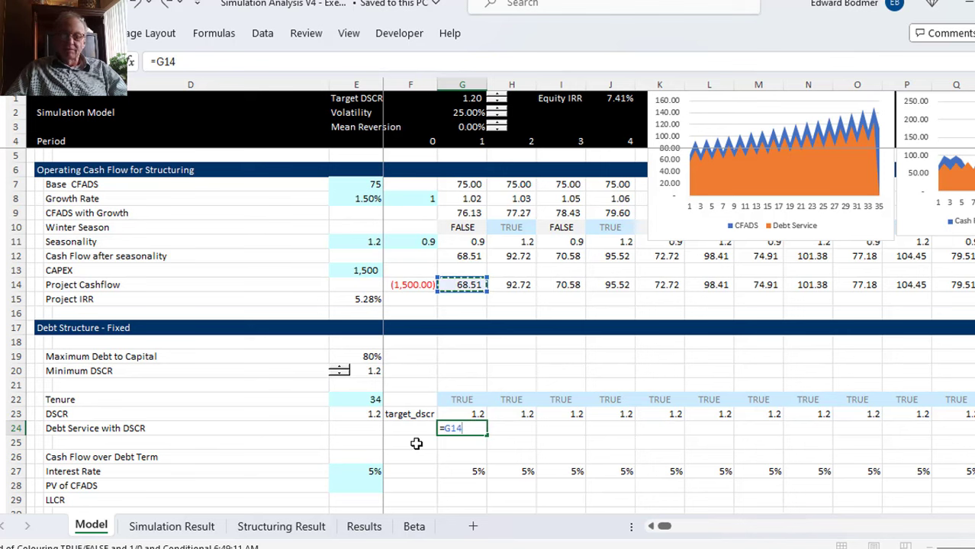
{"action": "type", "text": "/"}
{"action": "key", "text": "Up"}
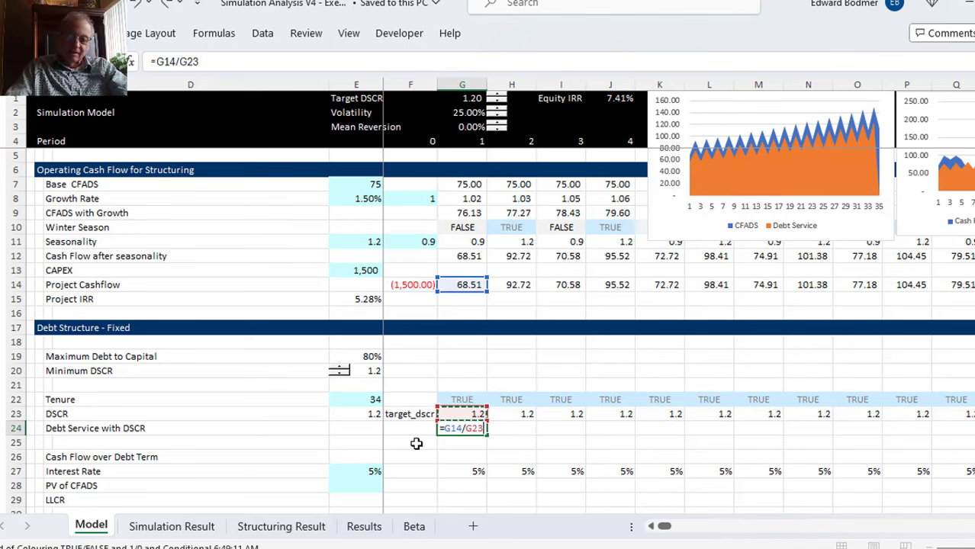
{"action": "type", "text": "*"}
{"action": "key", "text": "Up"}
{"action": "key", "text": "Up"}
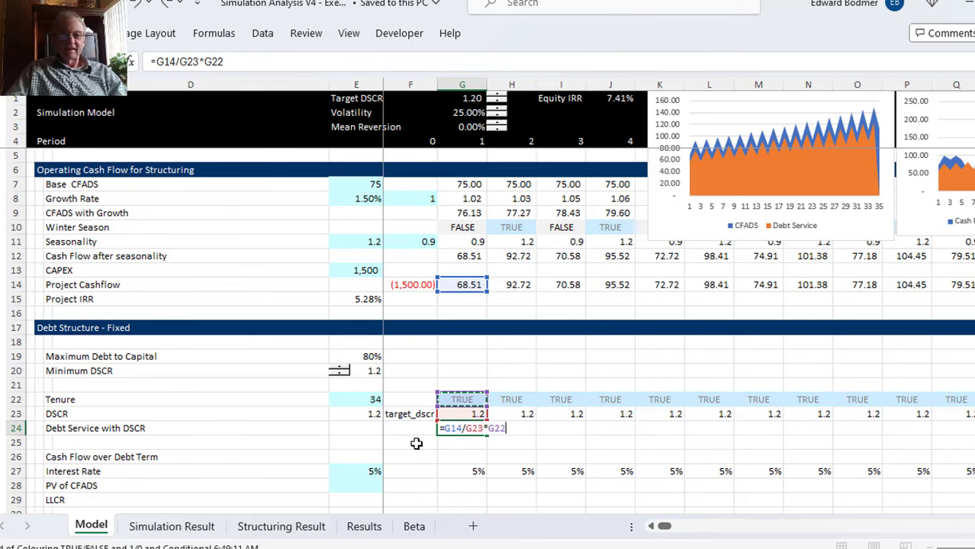
{"action": "key", "text": "ctrl+Return"}
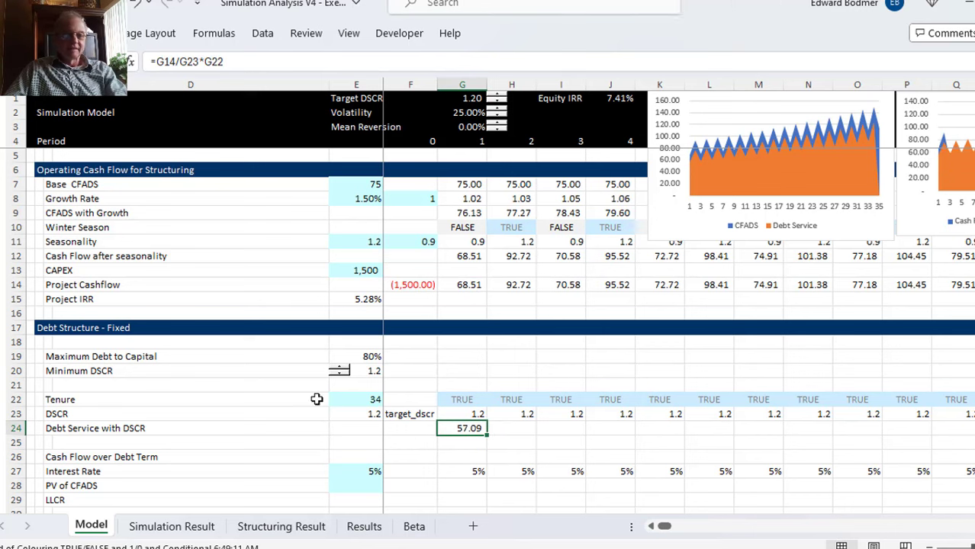
Step: Extend the Tenure label in row 22 to read "Tenure (Repayment Flag)"
{"action": "left_click", "coordinate": [141, 413]}
{"action": "left_click", "coordinate": [141, 405]}
{"action": "key", "text": "F2"}
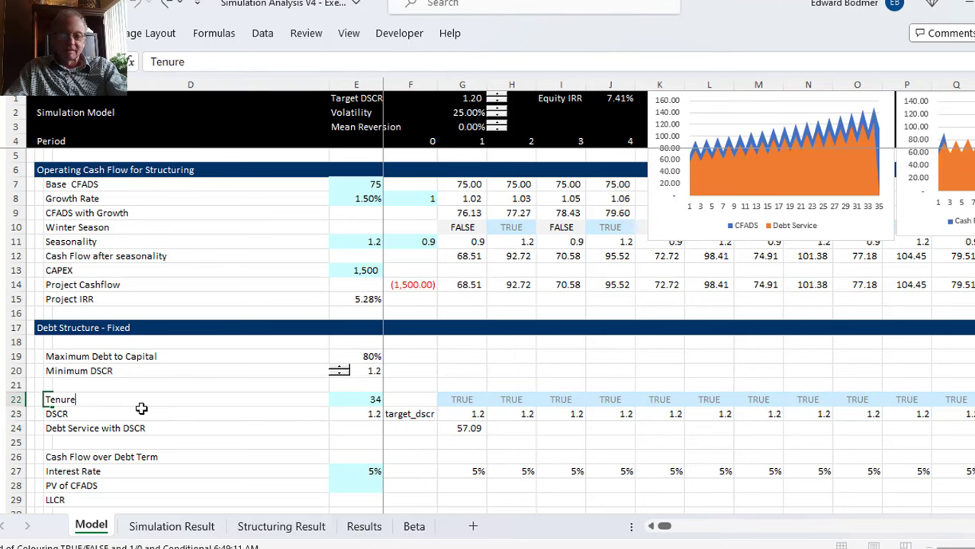
{"action": "type", "text": "(Repa"}
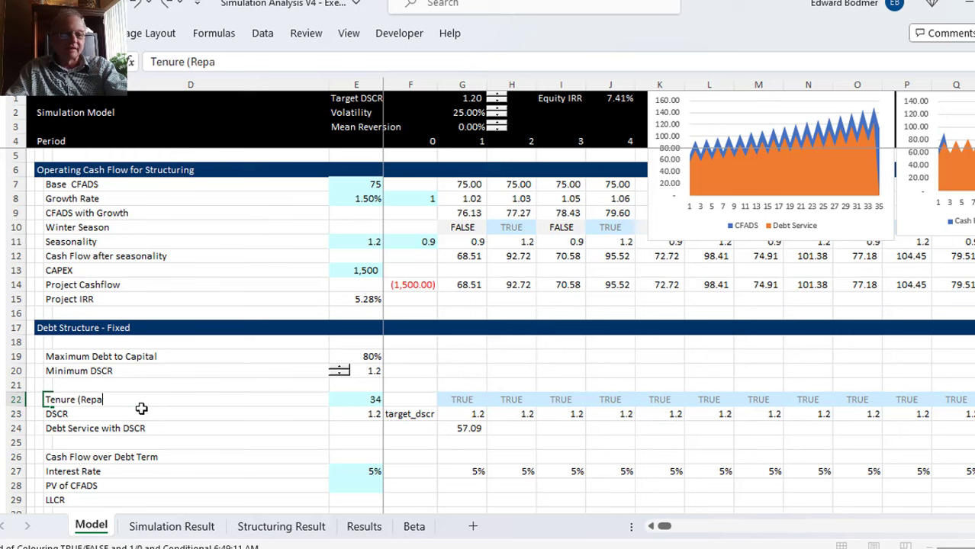
{"action": "type", "text": "yment F"}
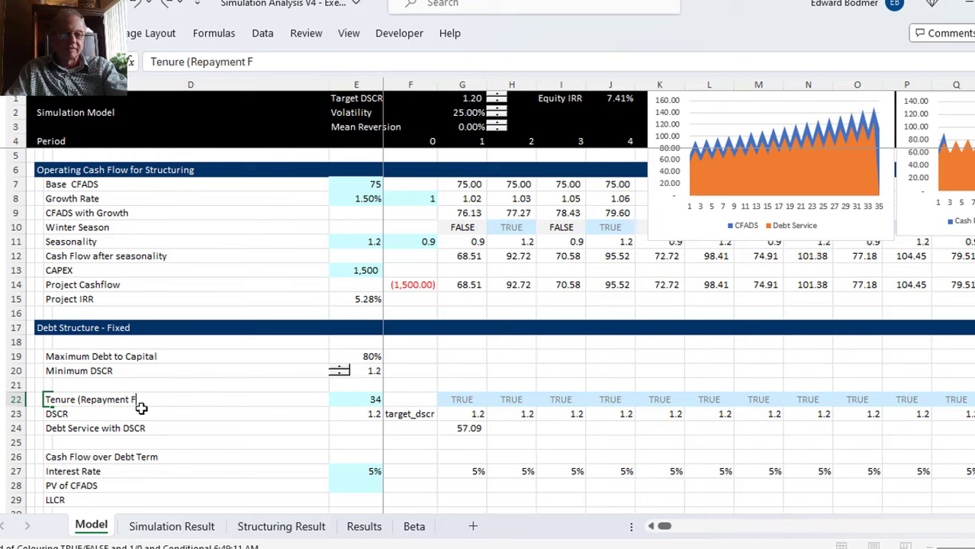
{"action": "type", "text": "lag)"}
{"action": "key", "text": "Return"}
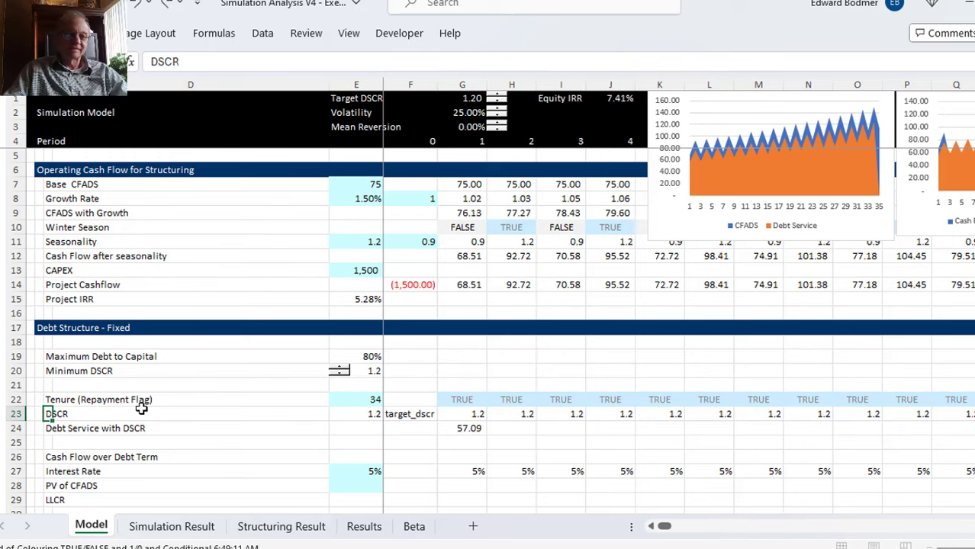
Step: Copy the Debt Service with DSCR formula from G24 across all the period columns of row 24
{"action": "key", "text": "Down"}
{"action": "key", "text": "Down"}
{"action": "key", "text": "Up"}
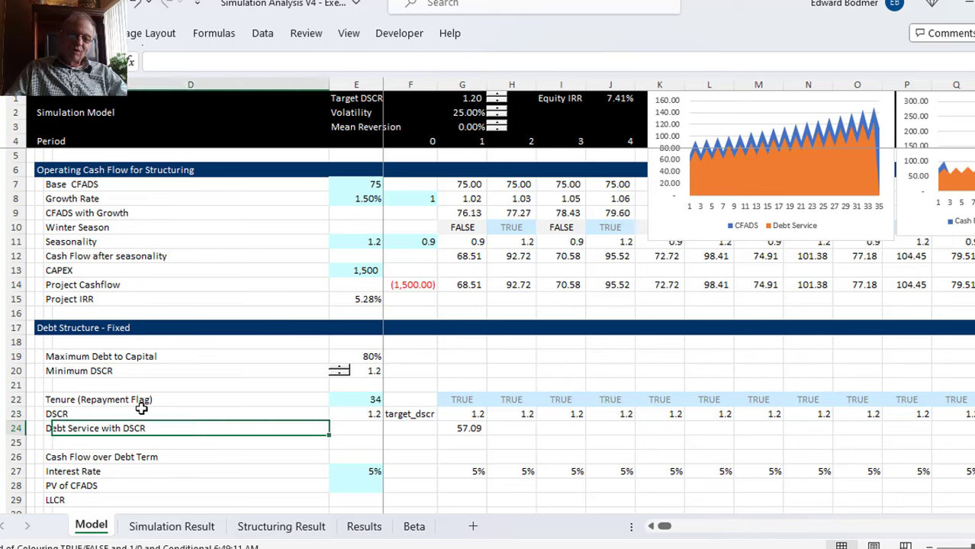
{"action": "key", "text": "Right"}
{"action": "key", "text": "Right"}
{"action": "key", "text": "Right"}
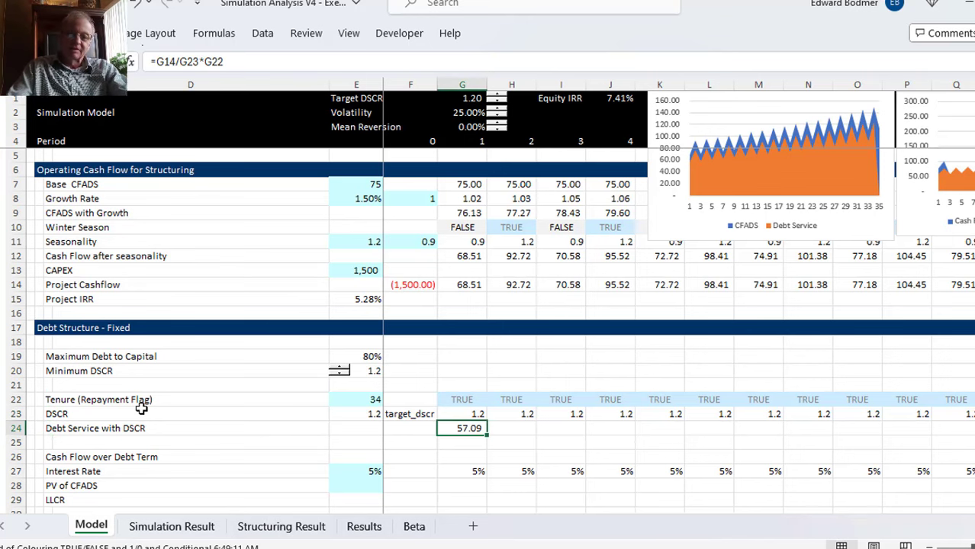
{"action": "key", "text": "ctrl+shift+Right"}
{"action": "key", "text": "ctrl+r"}
Step: Check the Debt Service with DSCR values along row 24 through the last period, including after the debt tenure ends
{"action": "key", "text": "Right"}
{"action": "key", "text": "Right"}
{"action": "key", "text": "Right"}
{"action": "key", "text": "Right"}
{"action": "key", "text": "Right"}
{"action": "key", "text": "Right"}
{"action": "key", "text": "Right"}
{"action": "key", "text": "Right"}
{"action": "key", "text": "Right"}
{"action": "key", "text": "Right"}
{"action": "key", "text": "Right"}
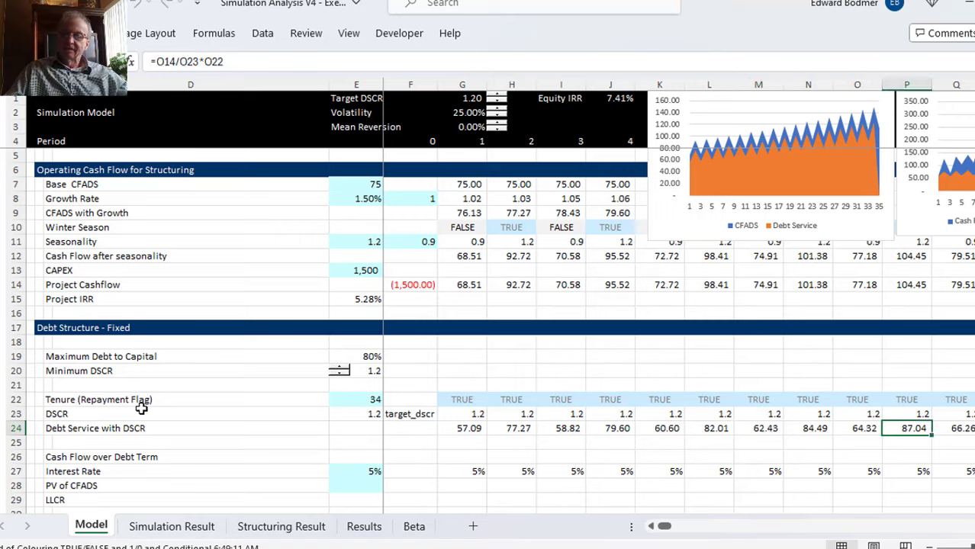
{"action": "key", "text": "Right"}
{"action": "key", "text": "Right"}
{"action": "key", "text": "Right"}
{"action": "key", "text": "Right"}
{"action": "key", "text": "Right"}
{"action": "key", "text": "Right"}
{"action": "key", "text": "Right"}
{"action": "key", "text": "Right"}
{"action": "key", "text": "Right"}
{"action": "key", "text": "Right"}
{"action": "key", "text": "Right"}
{"action": "key", "text": "Right"}
{"action": "key", "text": "Right"}
{"action": "key", "text": "Right"}
{"action": "key", "text": "Right"}
{"action": "key", "text": "Right"}
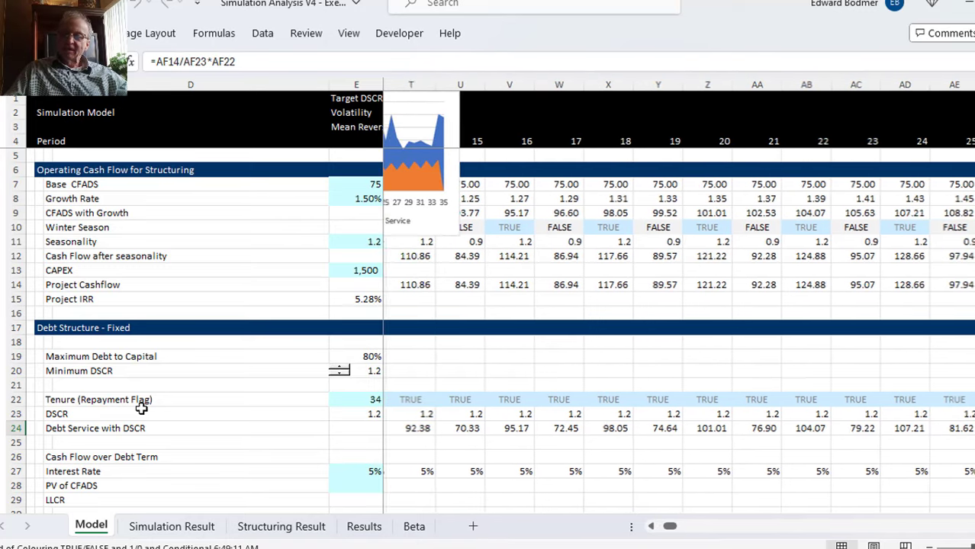
{"action": "key", "text": "Right"}
{"action": "key", "text": "Right"}
{"action": "key", "text": "Right"}
{"action": "key", "text": "Right"}
{"action": "key", "text": "Right"}
{"action": "key", "text": "Right"}
{"action": "key", "text": "Right"}
{"action": "key", "text": "Right"}
{"action": "key", "text": "Right"}
{"action": "key", "text": "Right"}
{"action": "key", "text": "Right"}
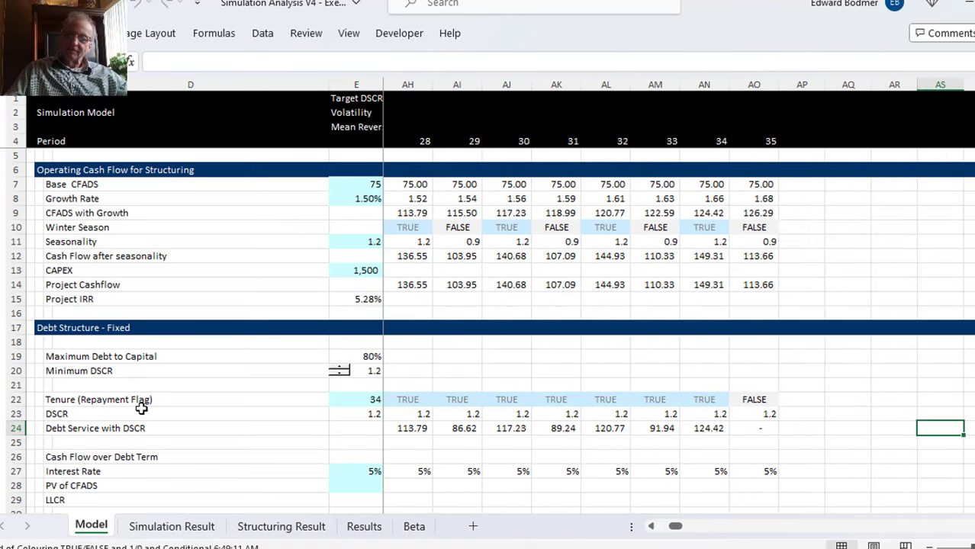
{"action": "key", "text": "Left"}
{"action": "key", "text": "Left"}
{"action": "key", "text": "Left"}
{"action": "key", "text": "Left"}
{"action": "key", "text": "ctrl+Left"}
{"action": "key", "text": "ctrl+Left"}
{"action": "key", "text": "ctrl+Left"}
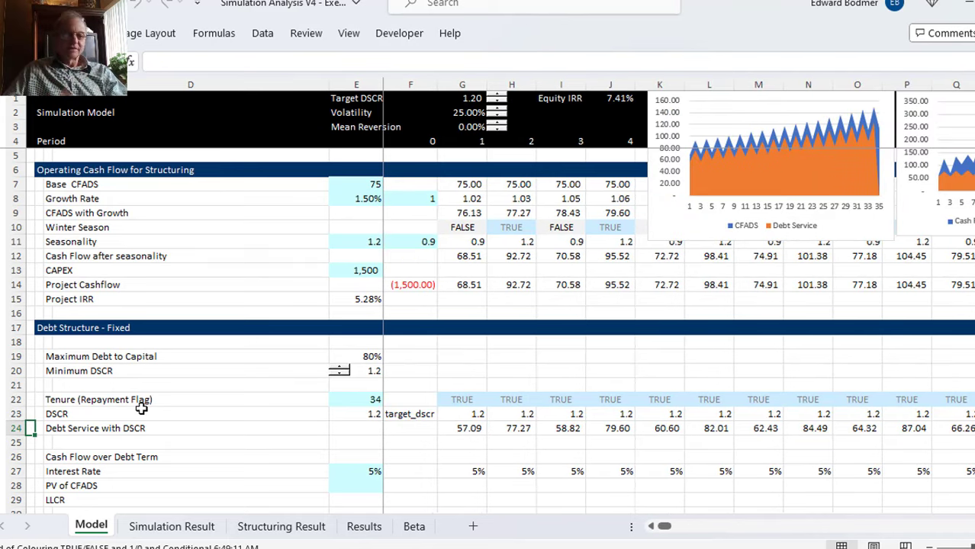
Step: Calculate Cash Flow over Debt Term in G26 with =G14*G22 and fill the formula across all periods
{"action": "key", "text": "Down"}
{"action": "key", "text": "Down"}
{"action": "key", "text": "Right"}
{"action": "key", "text": "Right"}
{"action": "key", "text": "Right"}
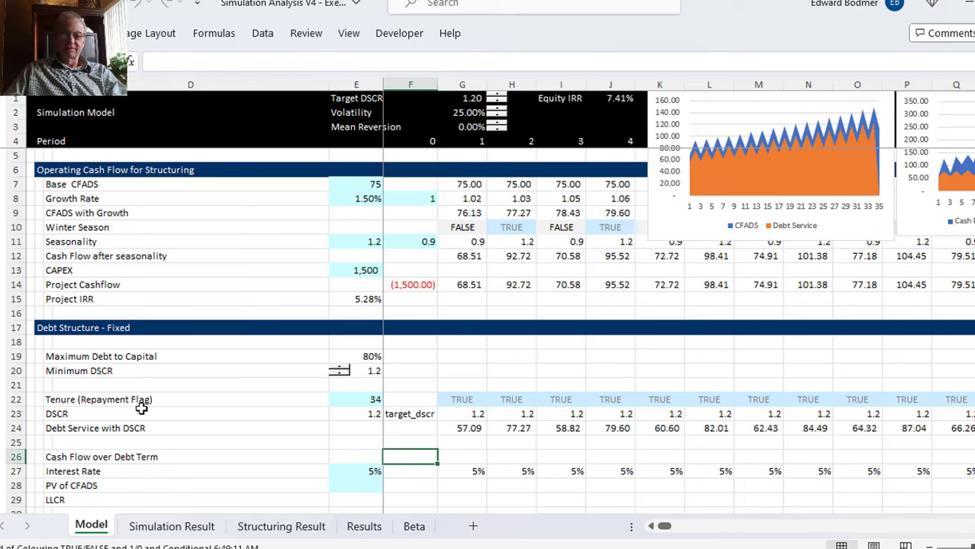
{"action": "key", "text": "Right"}
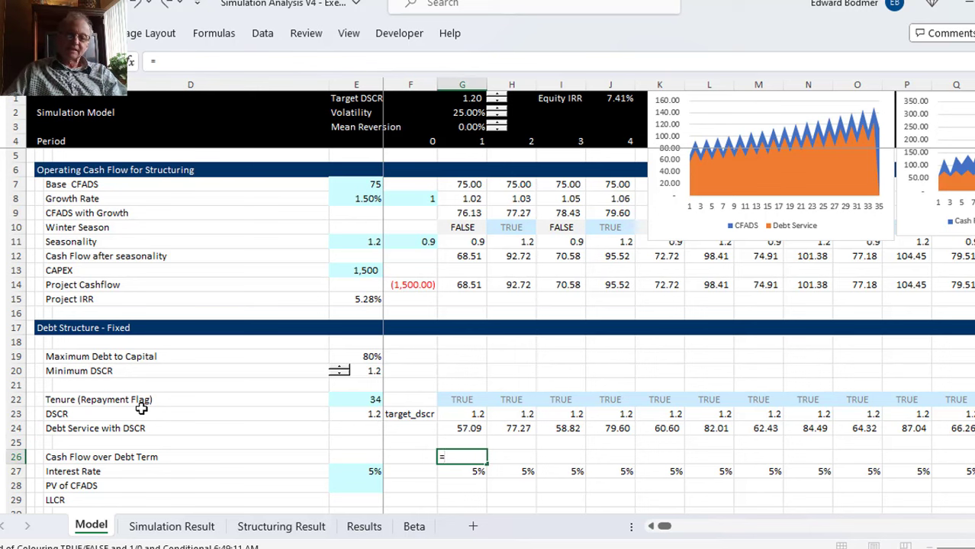
{"action": "type", "text": "="}
{"action": "key", "text": "Up"}
{"action": "key", "text": "Up"}
{"action": "key", "text": "Up"}
{"action": "key", "text": "Up"}
{"action": "key", "text": "Up"}
{"action": "key", "text": "Up"}
{"action": "key", "text": "Up"}
{"action": "key", "text": "Up"}
{"action": "key", "text": "Up"}
{"action": "key", "text": "Up"}
{"action": "key", "text": "Up"}
{"action": "key", "text": "Up"}
{"action": "key", "text": "Up"}
{"action": "key", "text": "Down"}
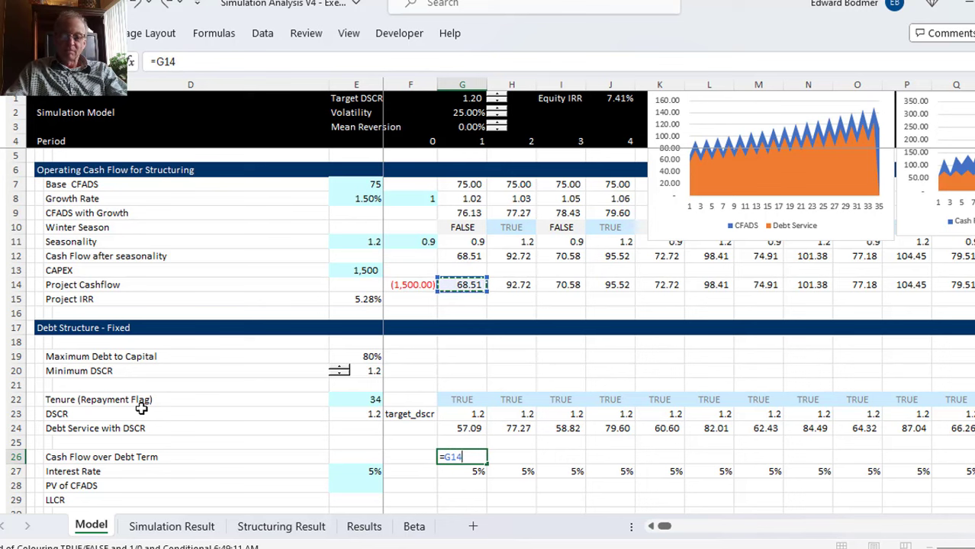
{"action": "type", "text": "*"}
{"action": "key", "text": "Up"}
{"action": "key", "text": "Up"}
{"action": "key", "text": "Up"}
{"action": "key", "text": "Up"}
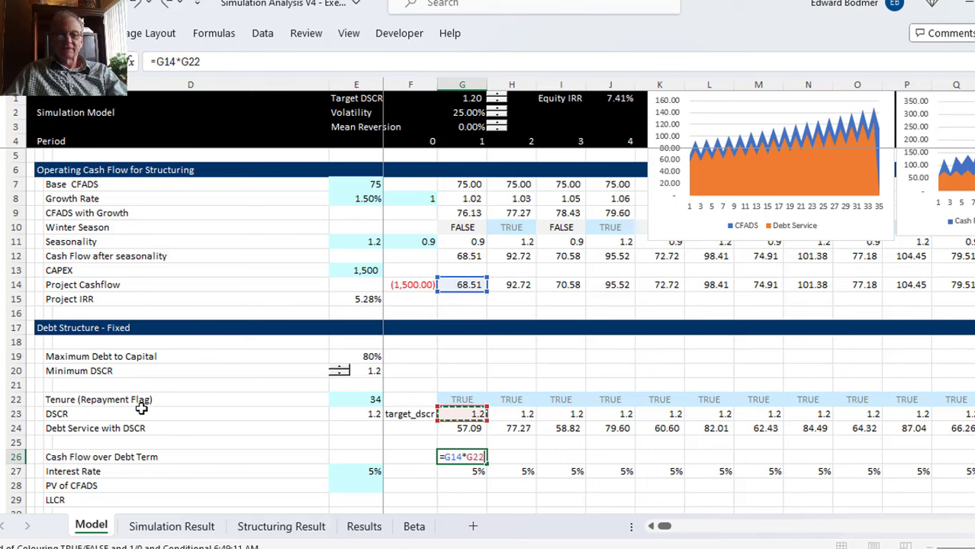
{"action": "key", "text": "Return"}
{"action": "key", "text": "Up"}
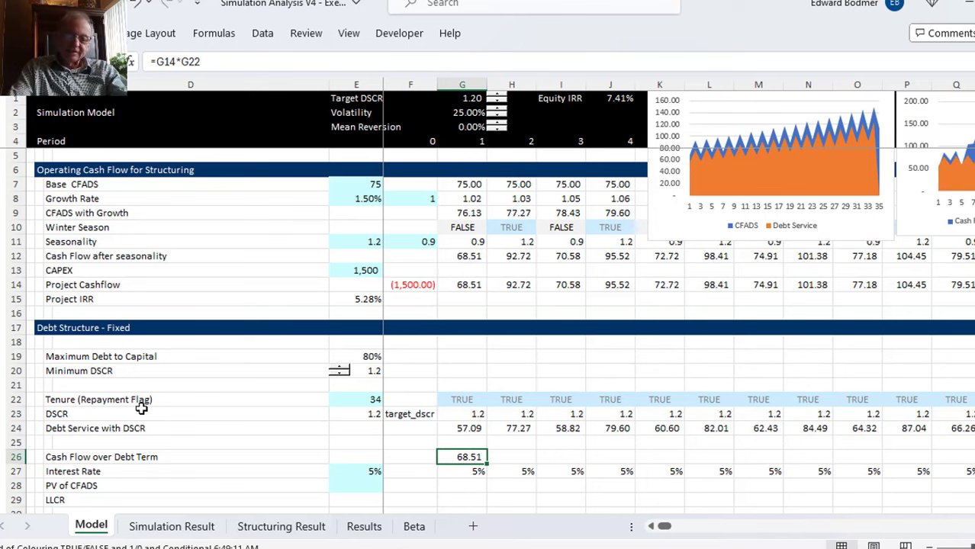
{"action": "key", "text": "ctrl+shift+Right"}
{"action": "key", "text": "ctrl+r"}
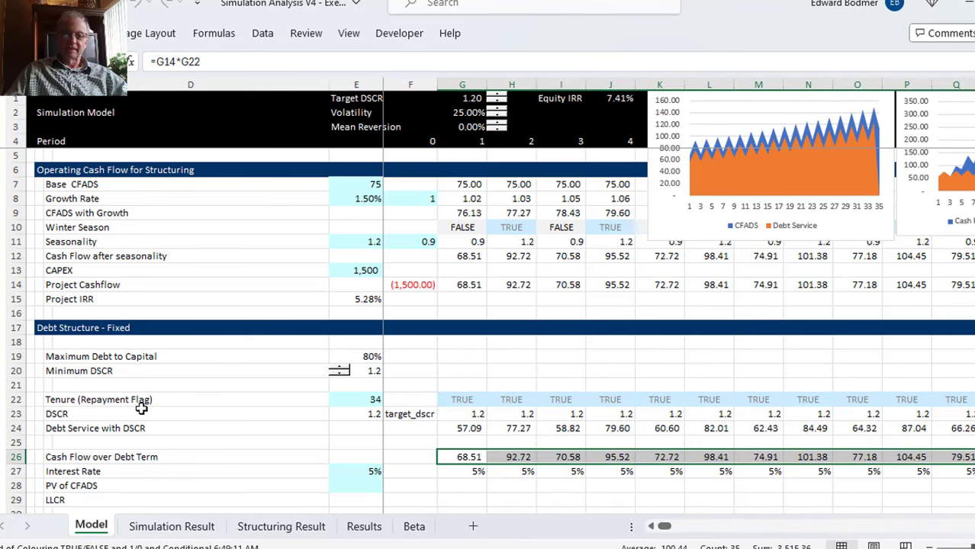
Step: Calculate the PV of CFADS in E28 with =NPV(E27,G26:AO26) and format it with a thousands separator and no currency symbol
{"action": "key", "text": "Down"}
{"action": "key", "text": "Left"}
{"action": "key", "text": "Left"}
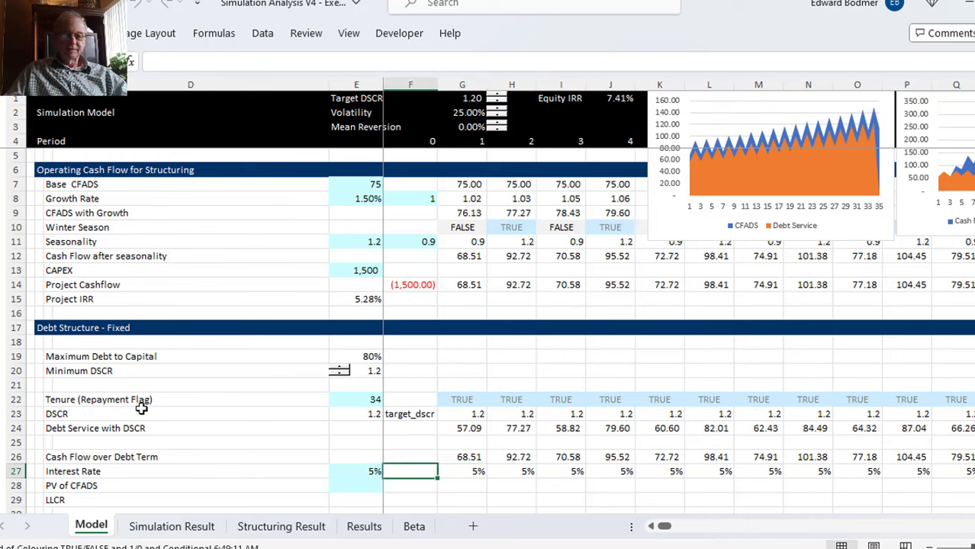
{"action": "key", "text": "Down"}
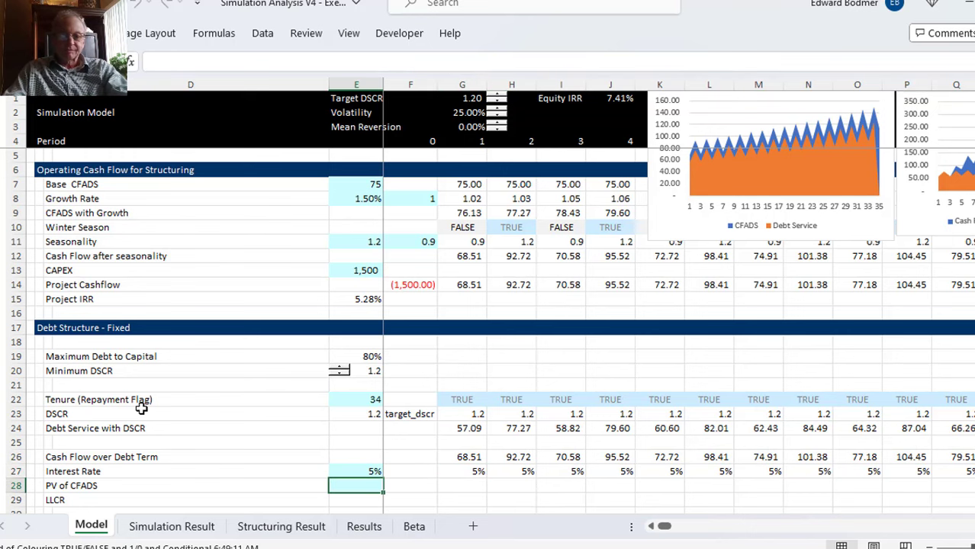
{"action": "type", "text": "=npv("}
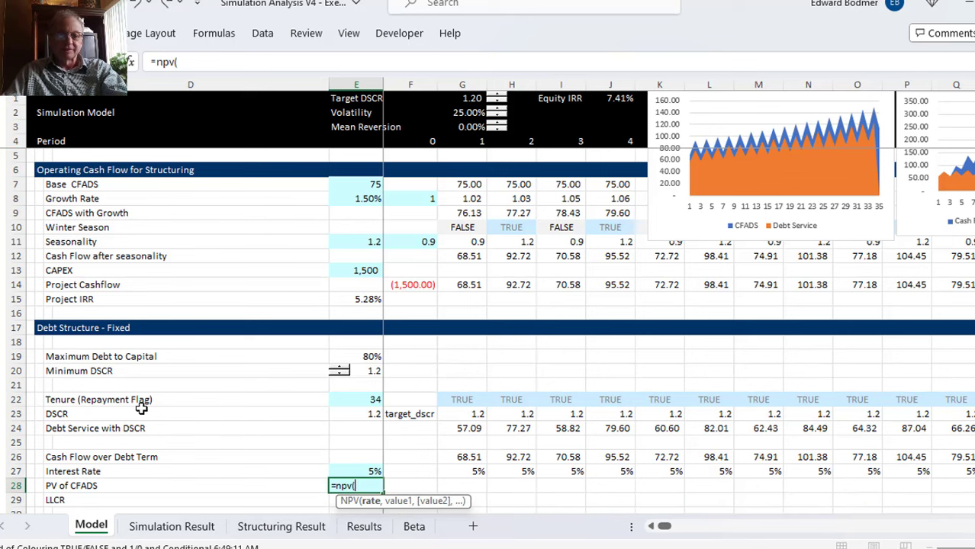
{"action": "key", "text": "Up"}
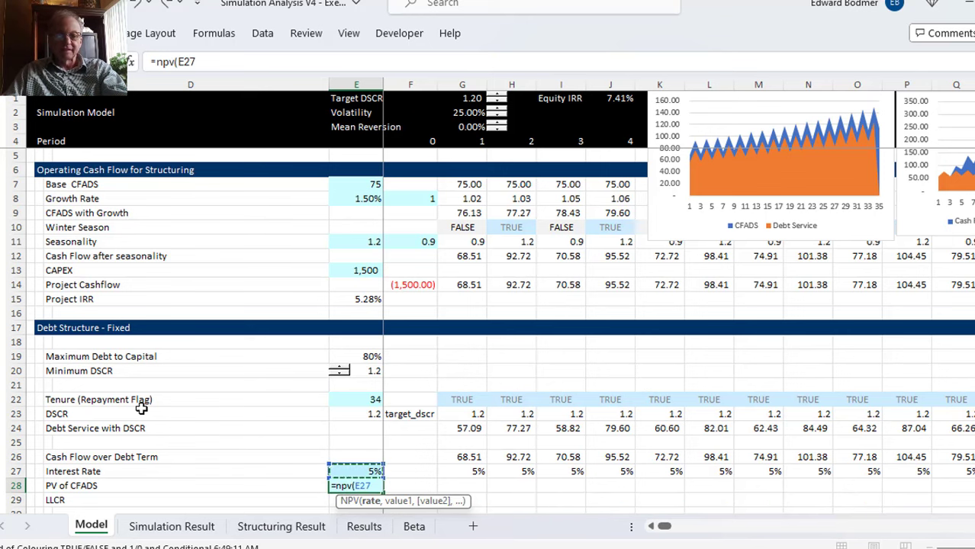
{"action": "type", "text": ","}
{"action": "key", "text": "Up"}
{"action": "key", "text": "Up"}
{"action": "key", "text": "Right"}
{"action": "key", "text": "Right"}
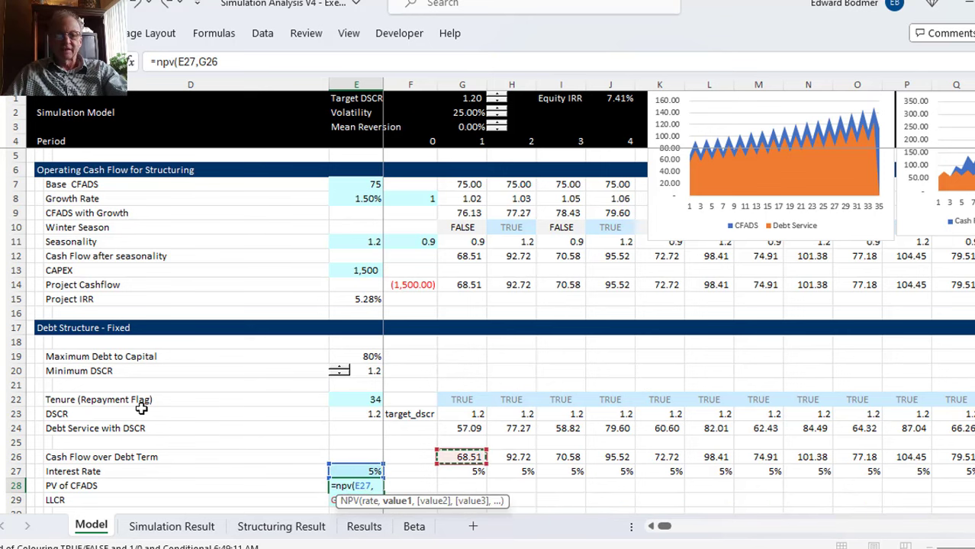
{"action": "key", "text": "ctrl+shift+Right"}
{"action": "key", "text": "Return"}
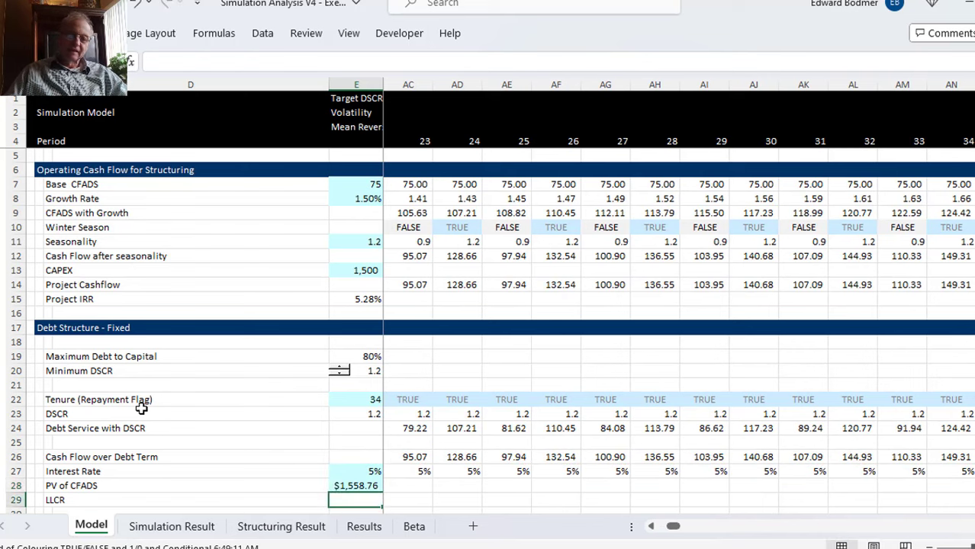
{"action": "key", "text": "Up"}
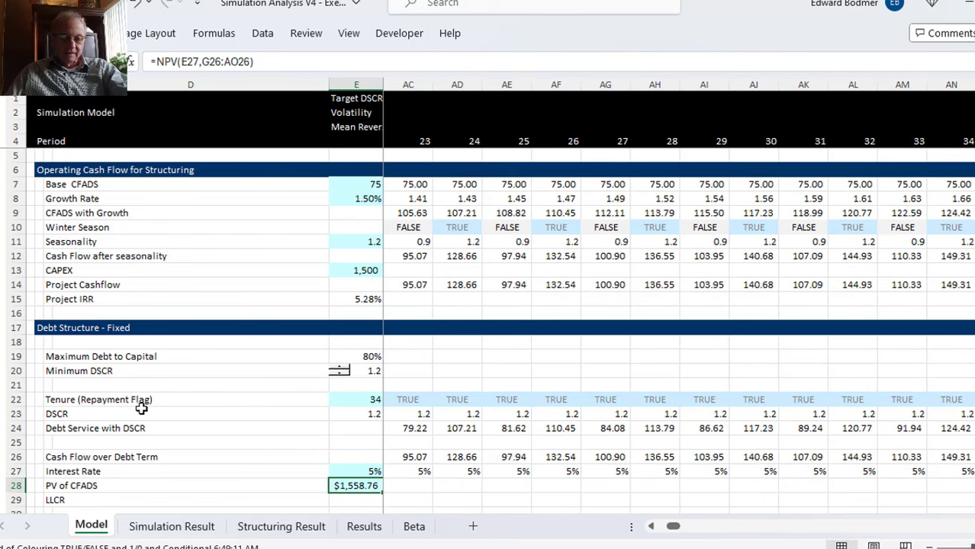
Step: Calculate the LLCR in E29 with =E28/(E19*E13) and format it with a thousands separator and two decimals
{"action": "key", "text": "Left"}
{"action": "key", "text": "Down"}
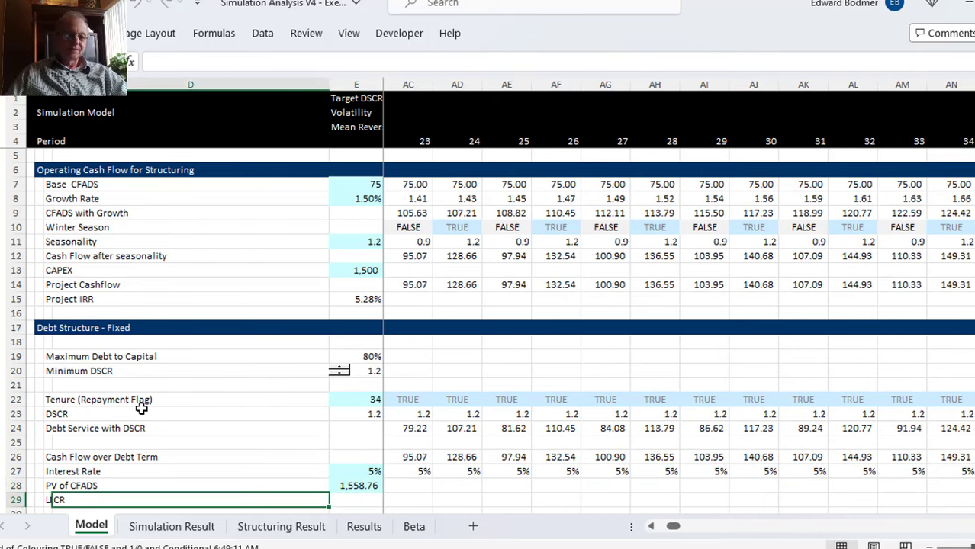
{"action": "scroll", "coordinate": [141, 409], "scroll_direction": "left", "scroll_amount": 10}
{"action": "scroll", "coordinate": [141, 408], "scroll_direction": "down", "scroll_amount": 1}
{"action": "key", "text": "Right"}
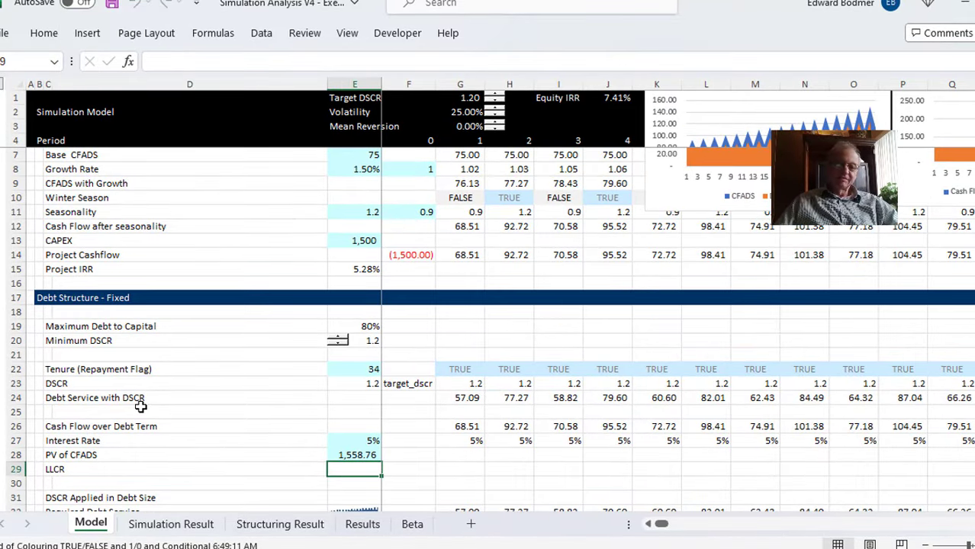
{"action": "type", "text": "="}
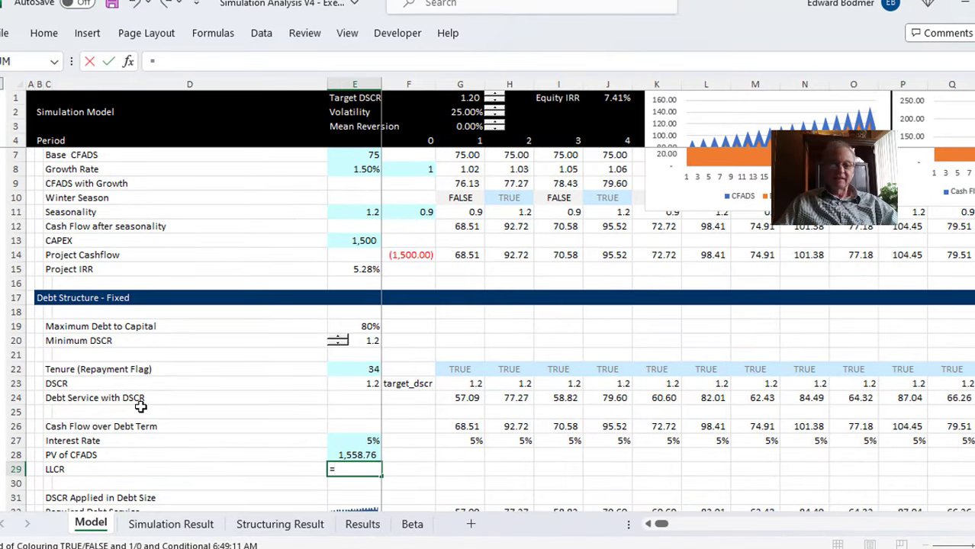
{"action": "key", "text": "Up"}
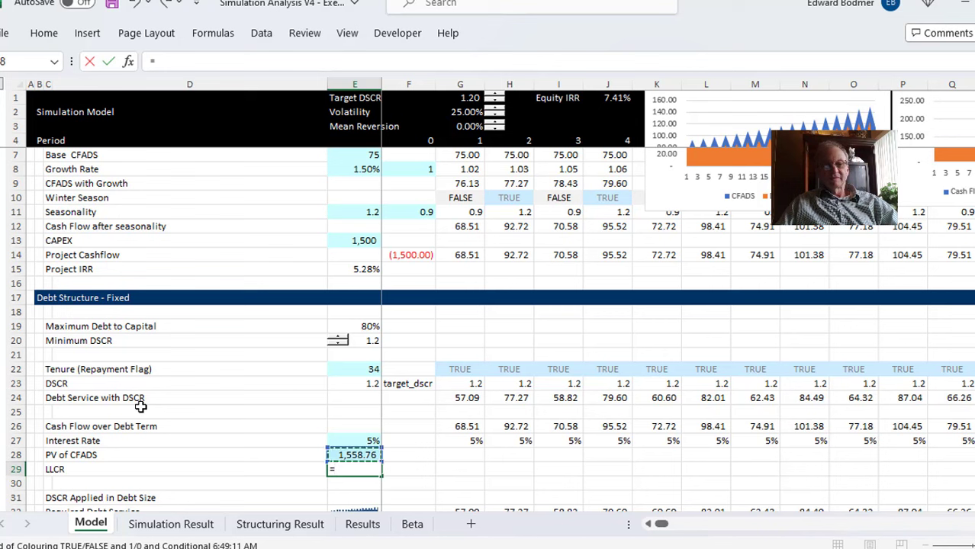
{"action": "type", "text": "/"}
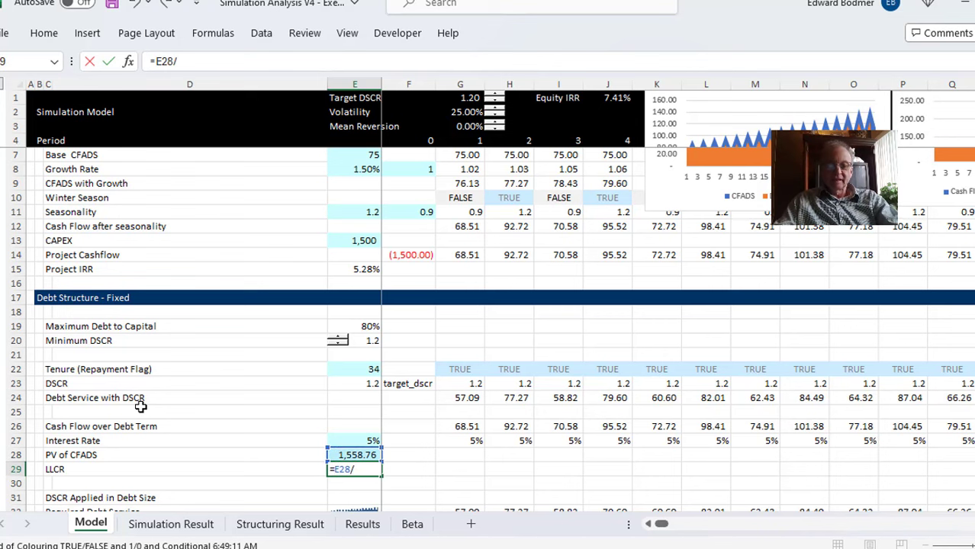
{"action": "type", "text": "("}
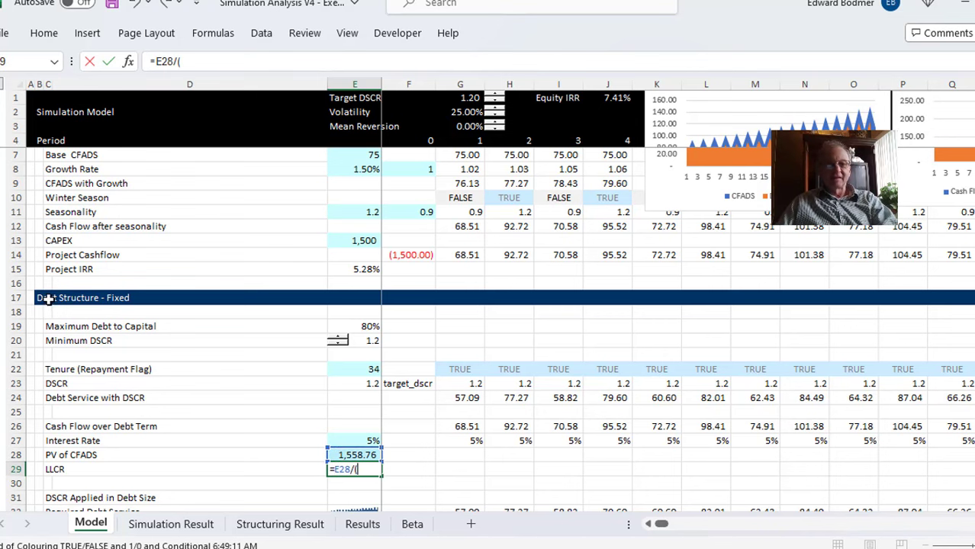
{"action": "left_click", "coordinate": [356, 327]}
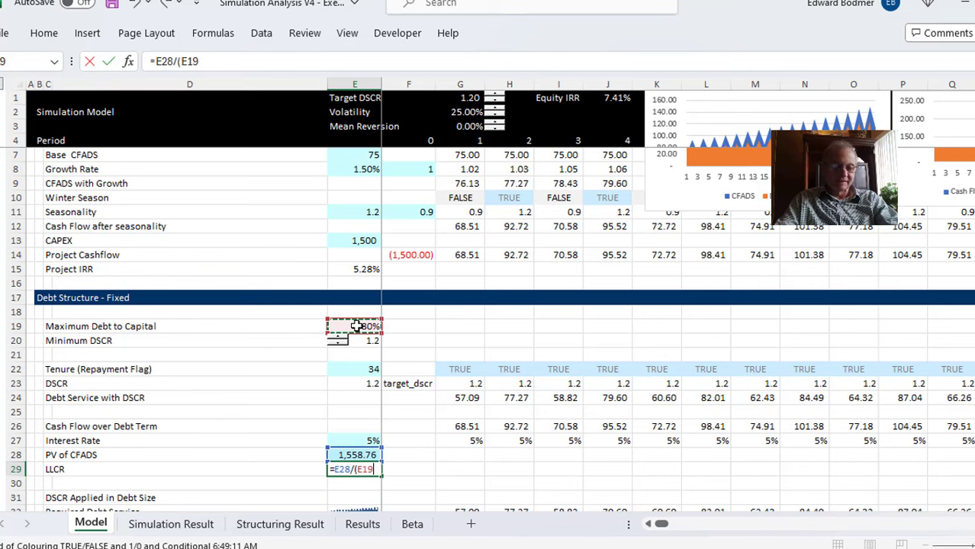
{"action": "type", "text": "*"}
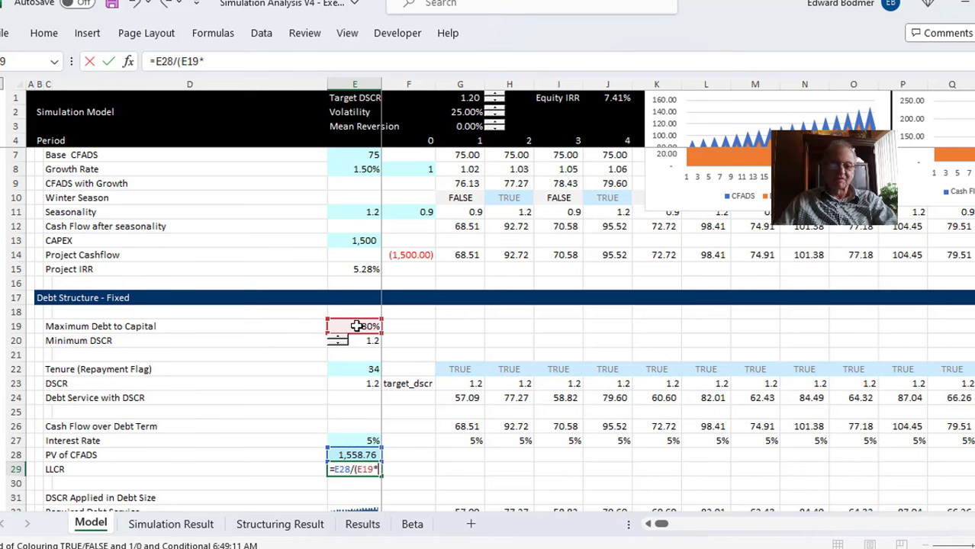
{"action": "left_click", "coordinate": [357, 240]}
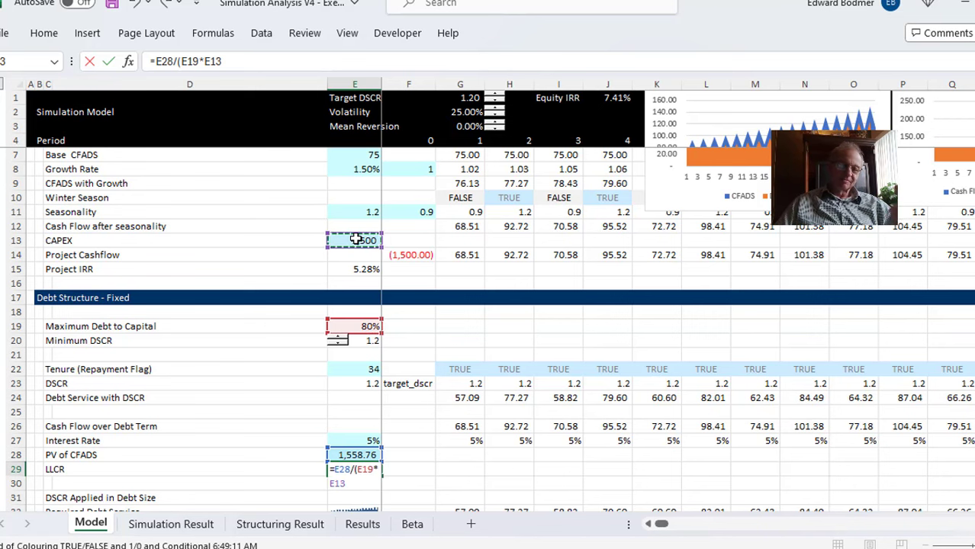
{"action": "key", "text": "Return"}
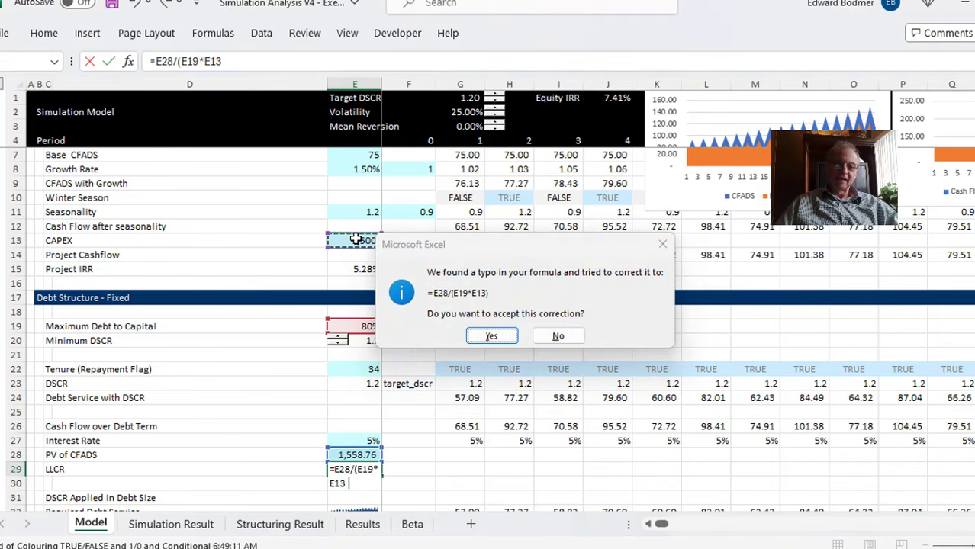
{"action": "key", "text": "Return"}
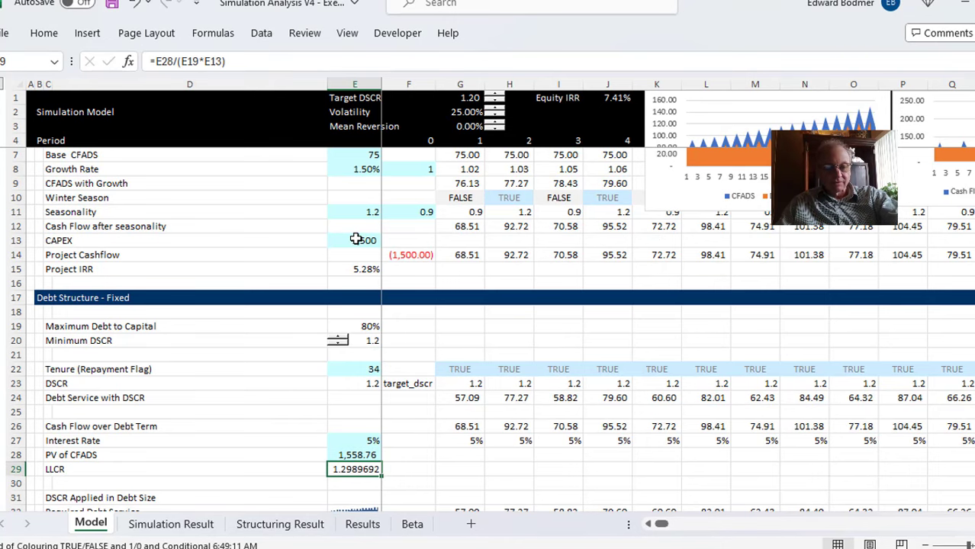
{"action": "key", "text": "ctrl+shift+1"}
Step: Set DSCR Applied in Debt Size in E31 to the larger of LLCR and DSCR with =MAX(E29,E23)
{"action": "key", "text": "Down"}
{"action": "key", "text": "Down"}
{"action": "key", "text": "Down"}
{"action": "key", "text": "Down"}
{"action": "key", "text": "Down"}
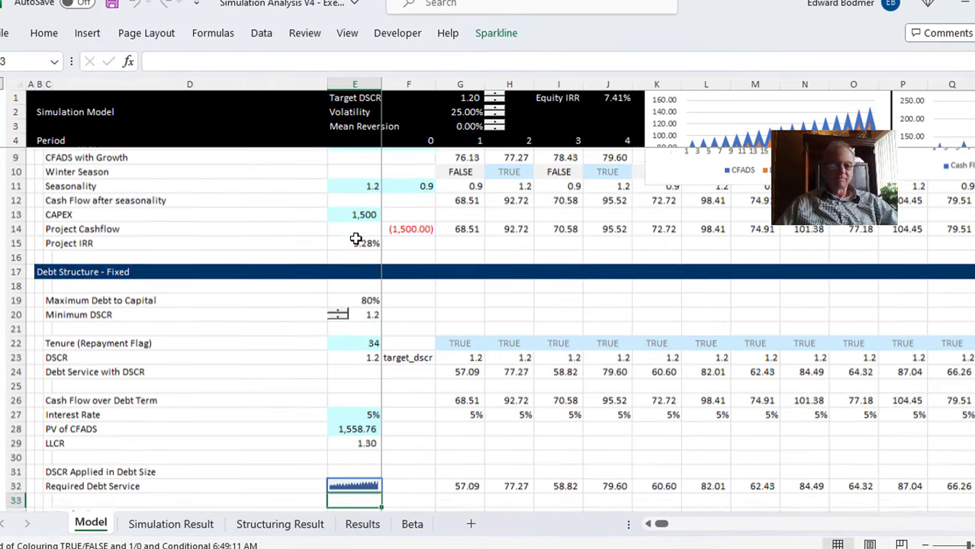
{"action": "key", "text": "Up"}
{"action": "key", "text": "Up"}
{"action": "key", "text": "Up"}
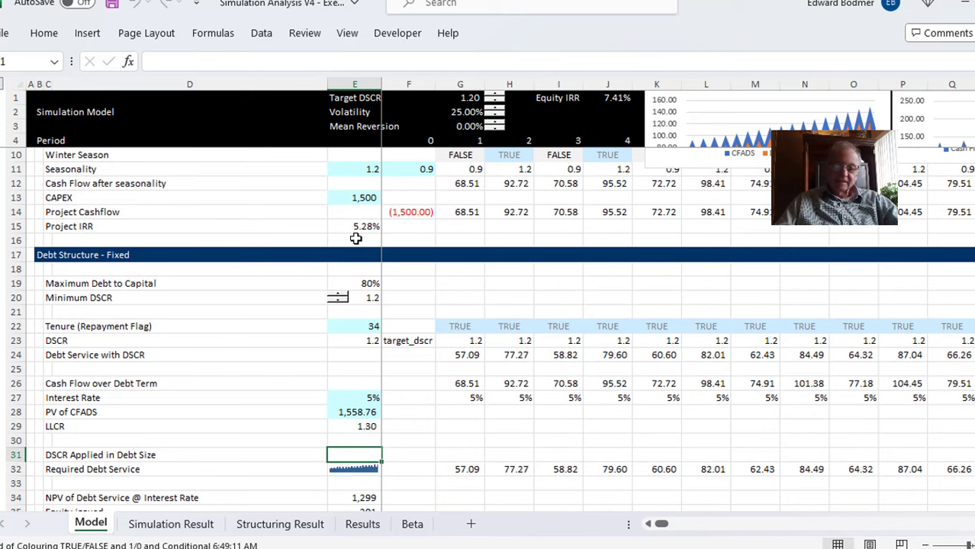
{"action": "type", "text": "=ma"}
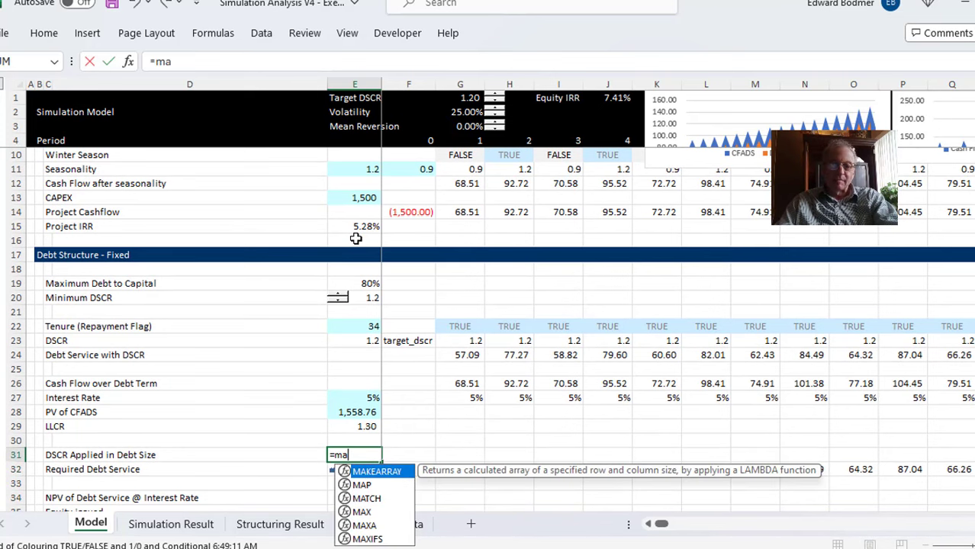
{"action": "type", "text": "x("}
{"action": "key", "text": "Up"}
{"action": "key", "text": "Up"}
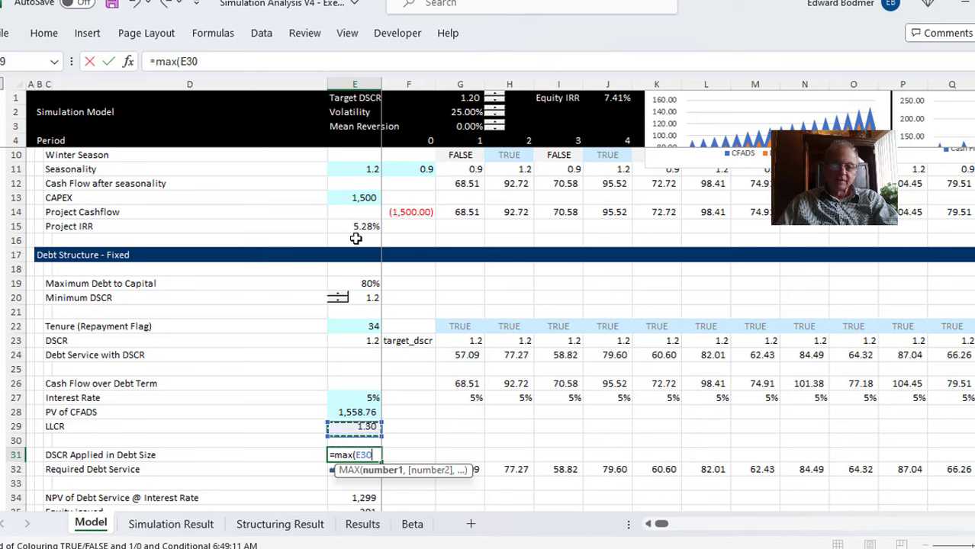
{"action": "type", "text": ","}
{"action": "key", "text": "Up"}
{"action": "key", "text": "Up"}
{"action": "key", "text": "Up"}
{"action": "key", "text": "Up"}
{"action": "key", "text": "Up"}
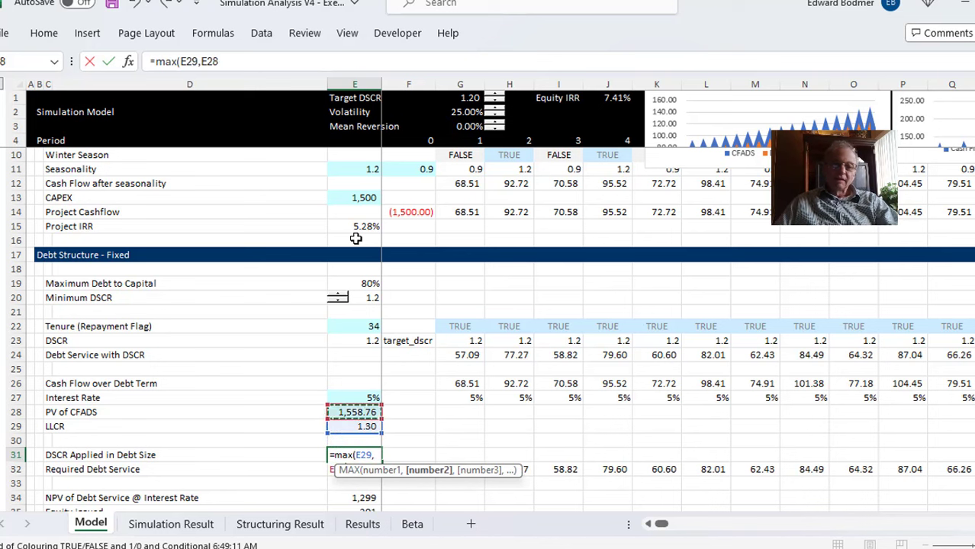
{"action": "key", "text": "Up"}
{"action": "key", "text": "Up"}
{"action": "key", "text": "Up"}
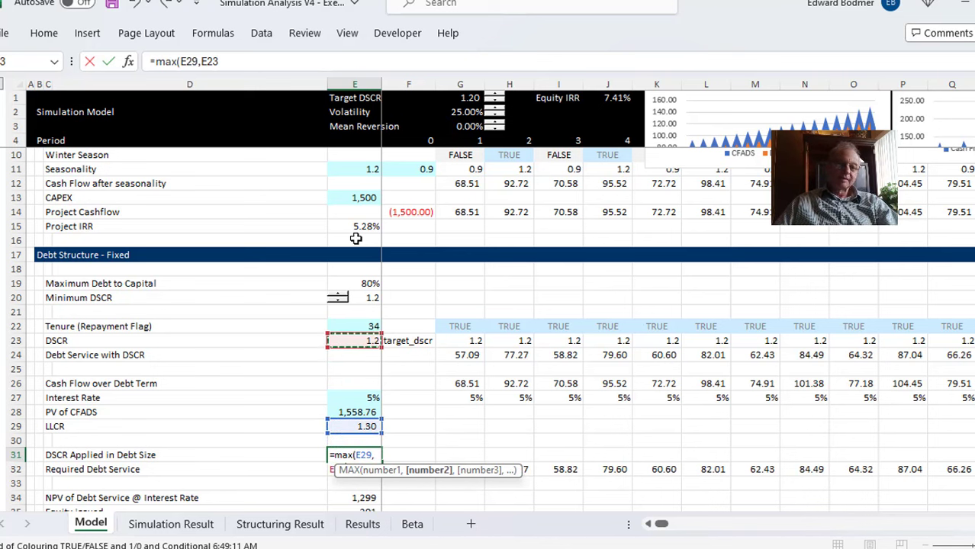
{"action": "key", "text": "Up"}
{"action": "key", "text": "Up"}
{"action": "key", "text": "Up"}
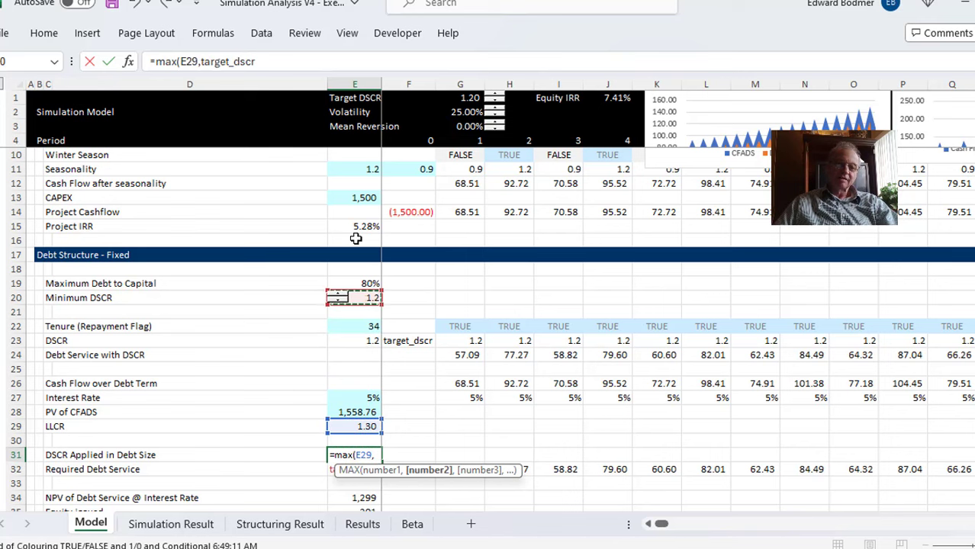
{"action": "key", "text": "Down"}
{"action": "key", "text": "Down"}
{"action": "key", "text": "Down"}
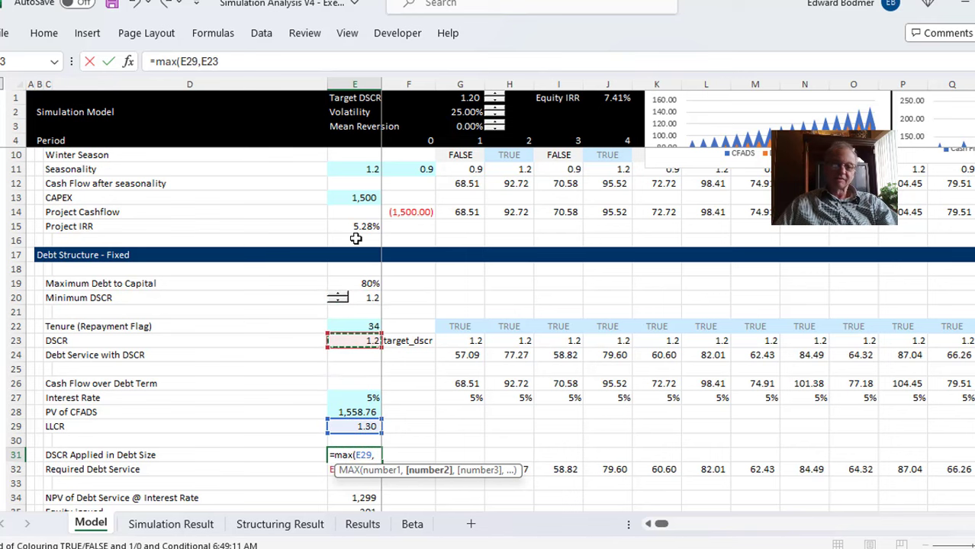
{"action": "key", "text": "Return"}
Step: Calculate the first period's debt service at the applied DSCR in G31 with =G14/$E$31*G22
{"action": "key", "text": "Up"}
{"action": "key", "text": "Right"}
{"action": "key", "text": "Right"}
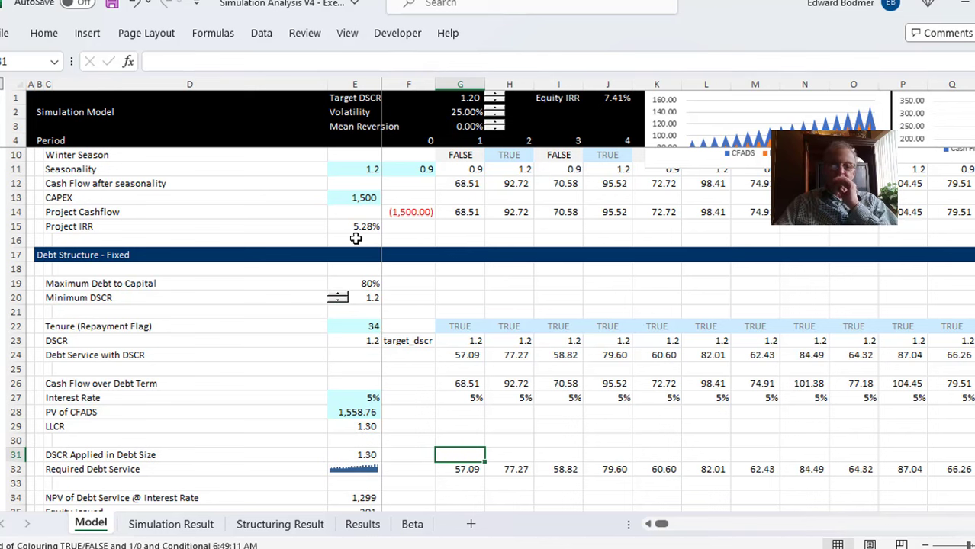
{"action": "type", "text": "="}
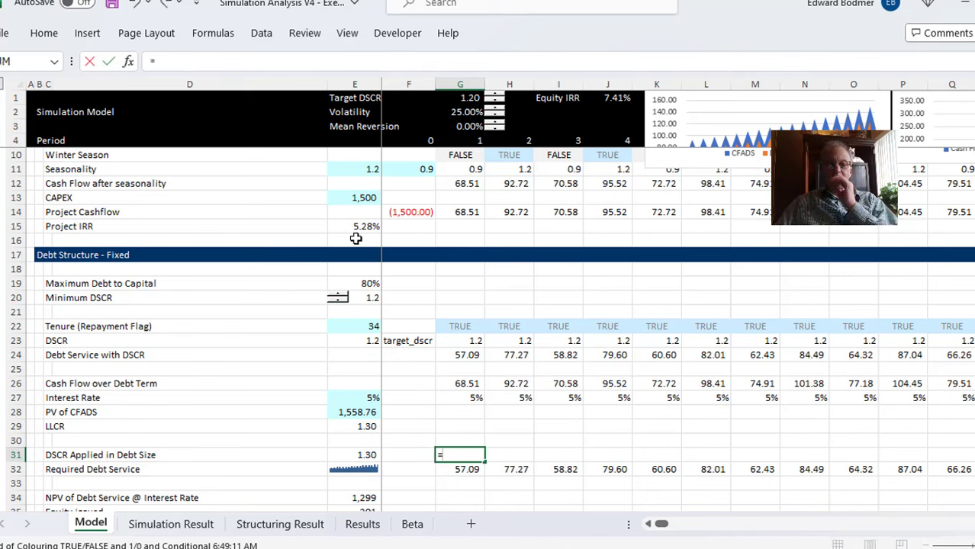
{"action": "key", "text": "Up"}
{"action": "key", "text": "Up"}
{"action": "key", "text": "Up"}
{"action": "key", "text": "Up"}
{"action": "key", "text": "Up"}
{"action": "key", "text": "Up"}
{"action": "key", "text": "Up"}
{"action": "key", "text": "Up"}
{"action": "key", "text": "Up"}
{"action": "key", "text": "Up"}
{"action": "key", "text": "Up"}
{"action": "key", "text": "Up"}
{"action": "key", "text": "Up"}
{"action": "key", "text": "Up"}
{"action": "key", "text": "Up"}
{"action": "key", "text": "Up"}
{"action": "key", "text": "Up"}
{"action": "key", "text": "Up"}
{"action": "key", "text": "Up"}
{"action": "key", "text": "Down"}
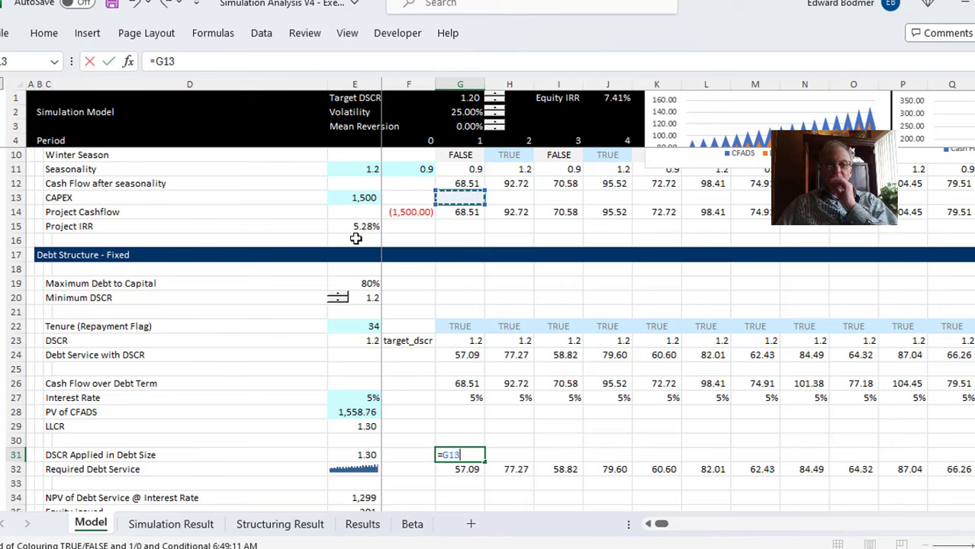
{"action": "key", "text": "Down"}
{"action": "type", "text": "/"}
{"action": "key", "text": "Left"}
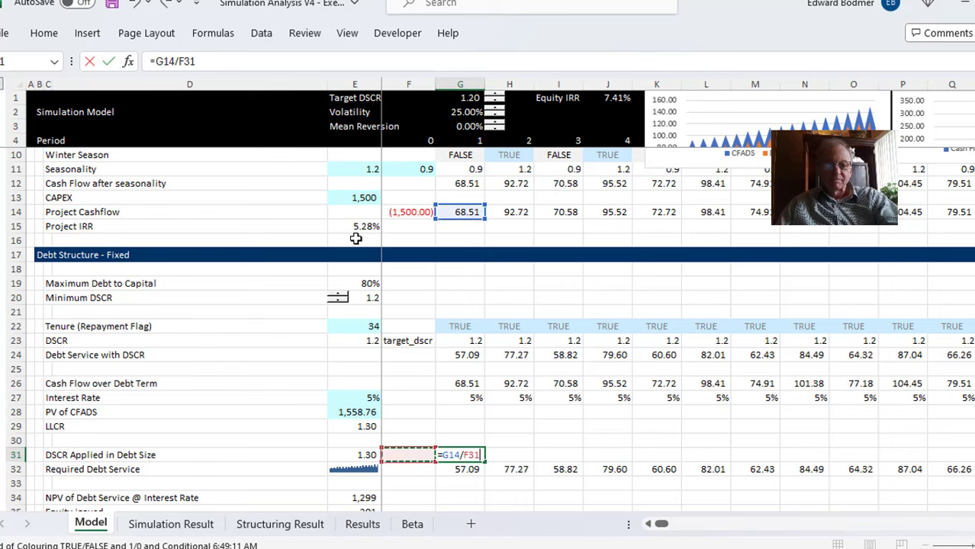
{"action": "key", "text": "Left"}
{"action": "key", "text": "F4"}
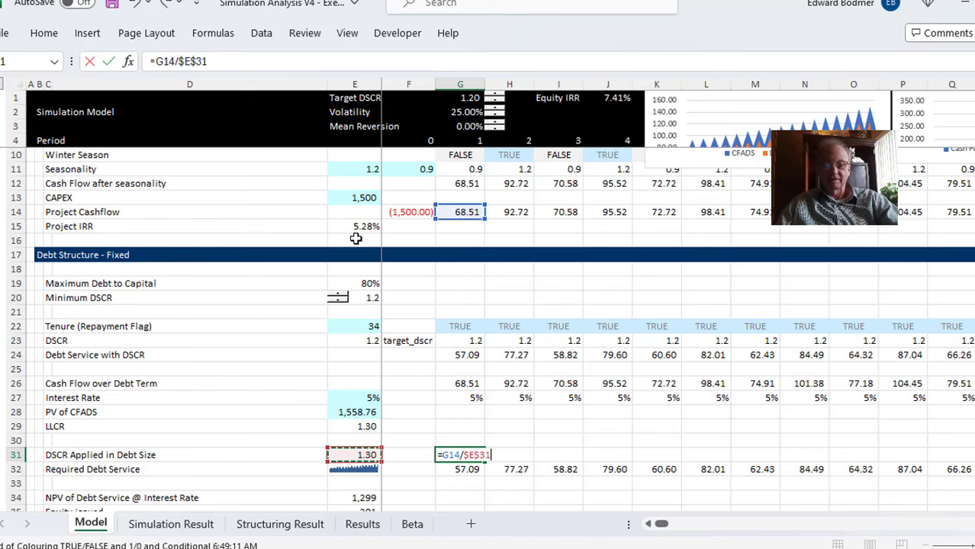
{"action": "type", "text": "*"}
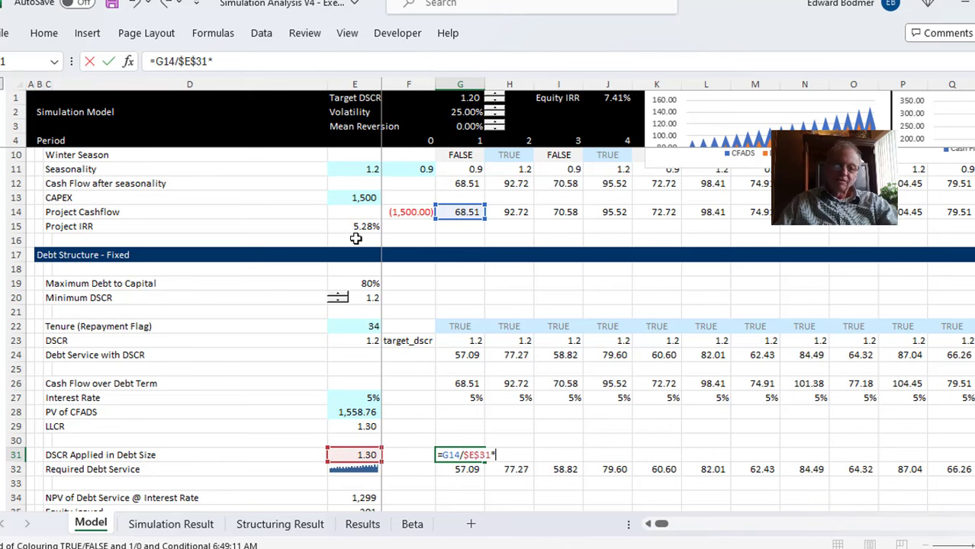
{"action": "key", "text": "Up"}
{"action": "key", "text": "Up"}
{"action": "key", "text": "Up"}
{"action": "key", "text": "Up"}
{"action": "key", "text": "Up"}
{"action": "key", "text": "Up"}
{"action": "key", "text": "Up"}
{"action": "key", "text": "Up"}
{"action": "key", "text": "Up"}
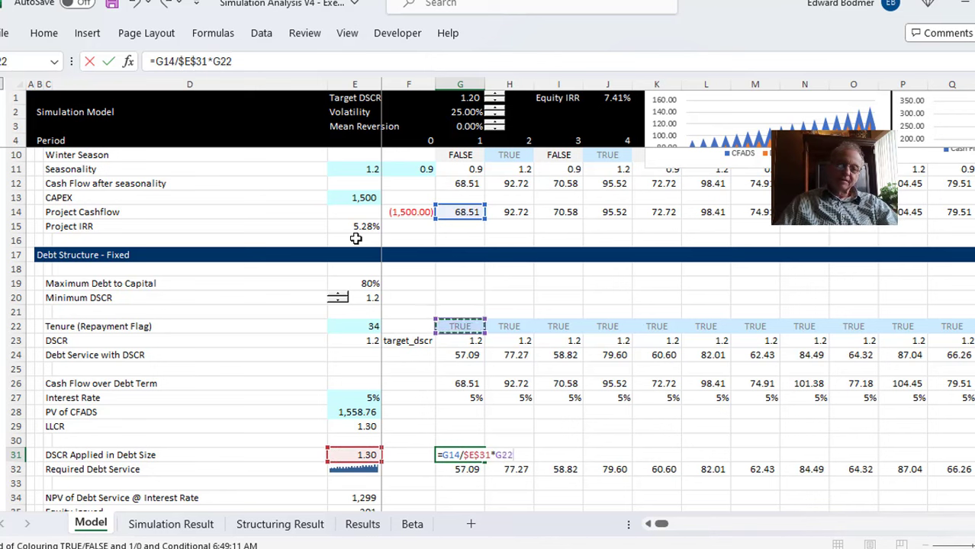
{"action": "key", "text": "Return"}
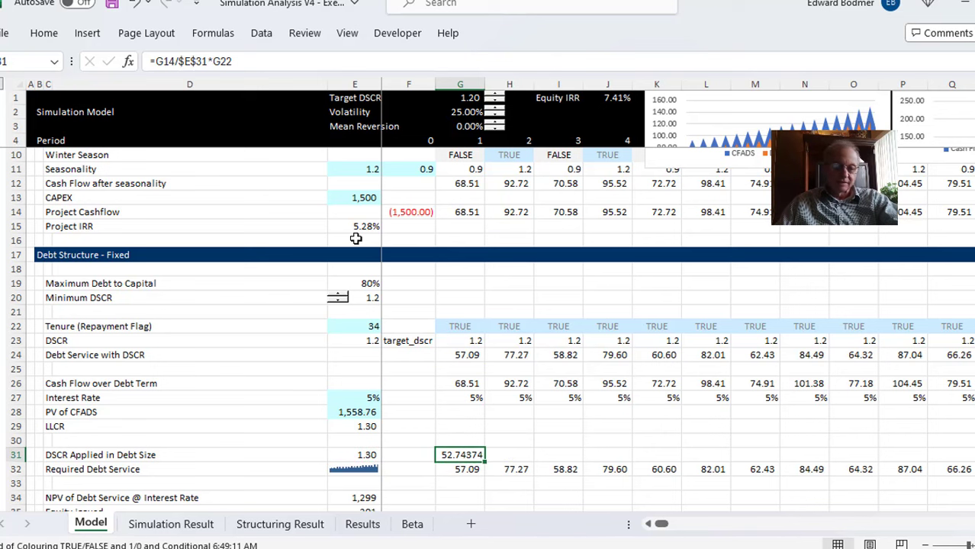
Step: Format G31 with a thousands separator and two decimals, and fill its formula across all periods of row 31
{"action": "key", "text": "ctrl+shift+1"}
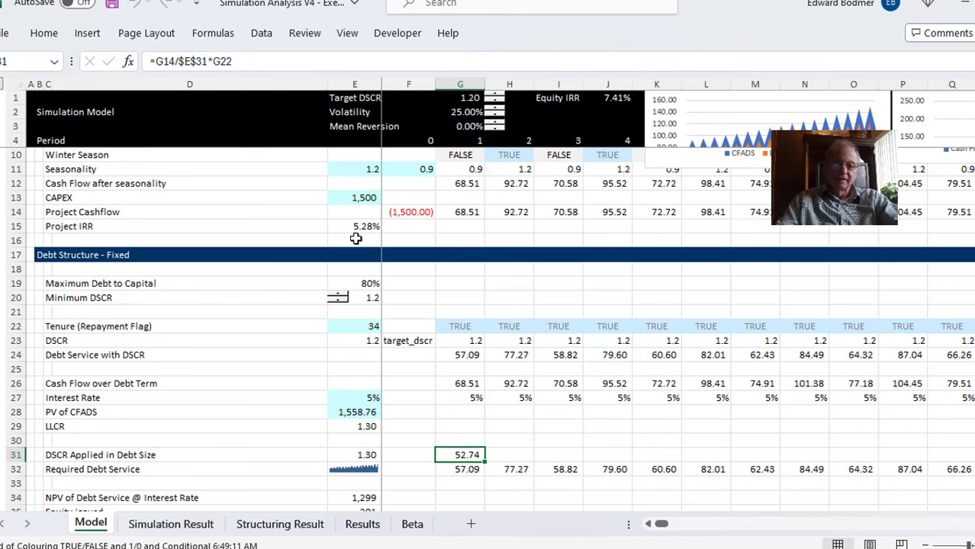
{"action": "key", "text": "ctrl+shift+Right"}
{"action": "key", "text": "ctrl+r"}
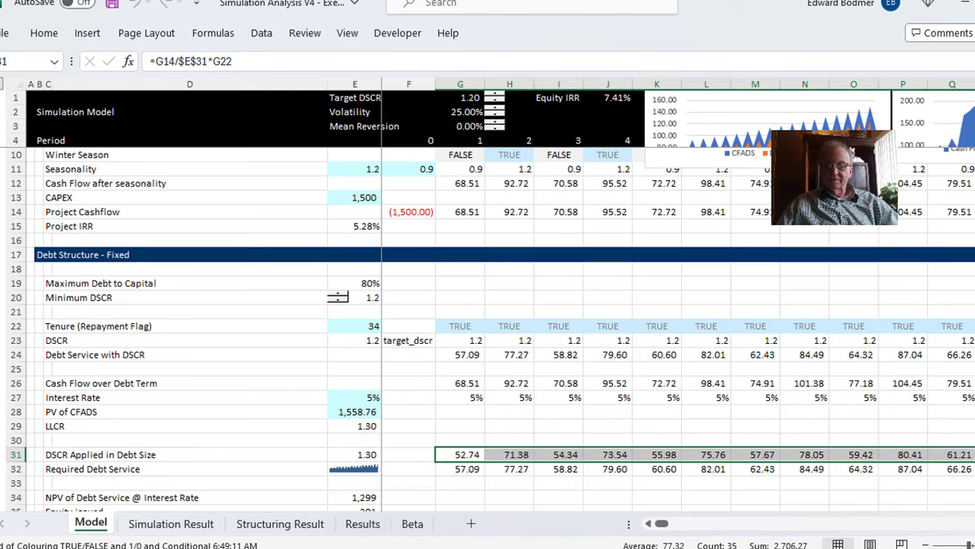
{"action": "key", "text": "F9"}
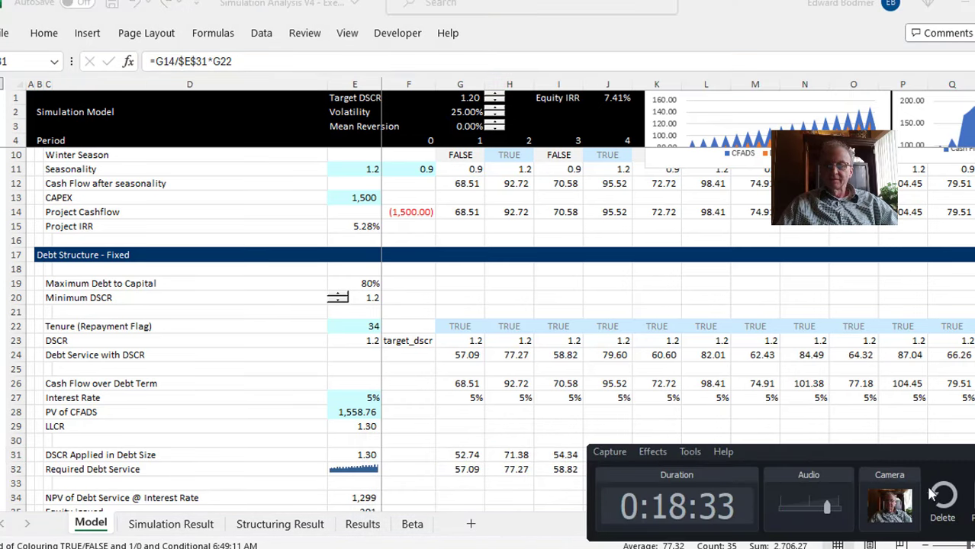
{"action": "key", "text": "F9"}
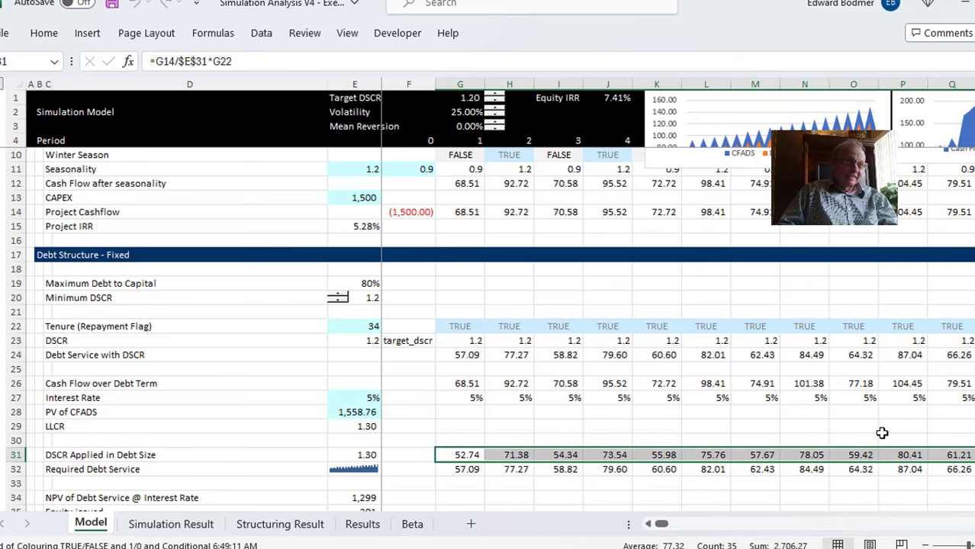
Step: Examine the NPV of Debt Service formula in E34 and the interest rate and debt service cells it refers to
{"action": "key", "text": "Down"}
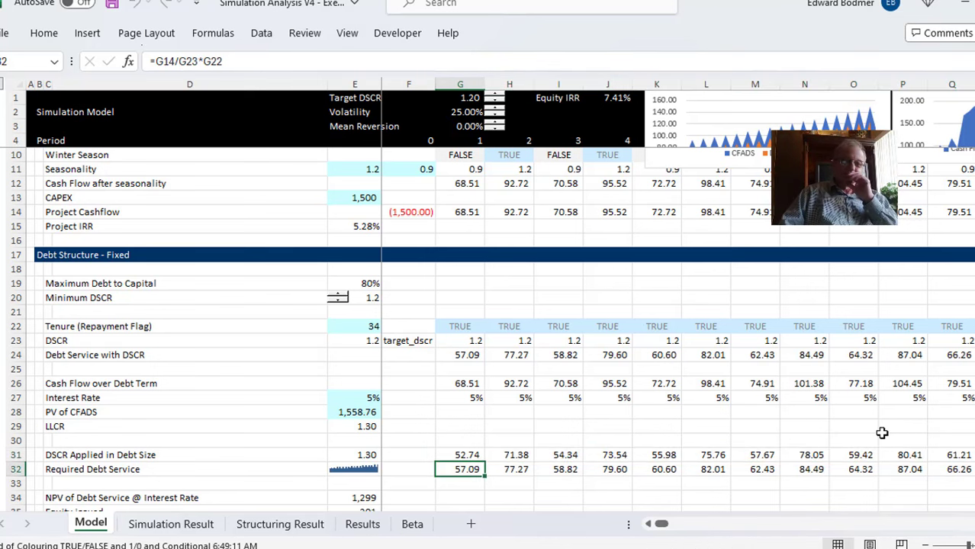
{"action": "key", "text": "Left"}
{"action": "key", "text": "Left"}
{"action": "key", "text": "Left"}
{"action": "key", "text": "Down"}
{"action": "key", "text": "Down"}
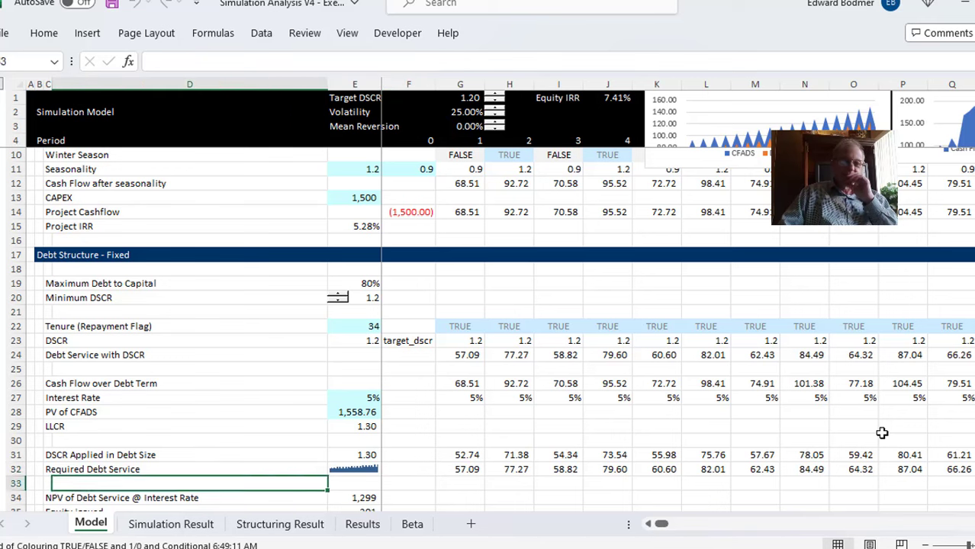
{"action": "key", "text": "Right"}
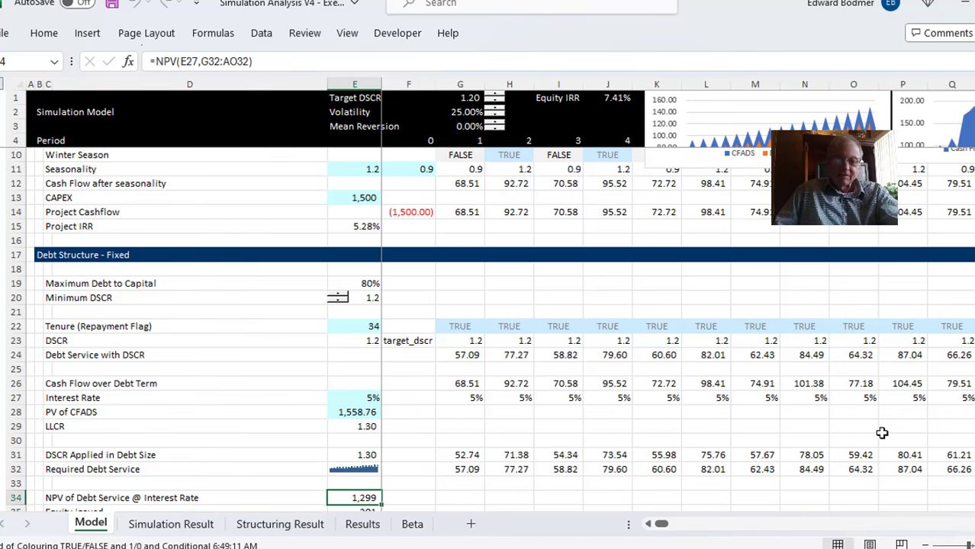
{"action": "key", "text": "F2"}
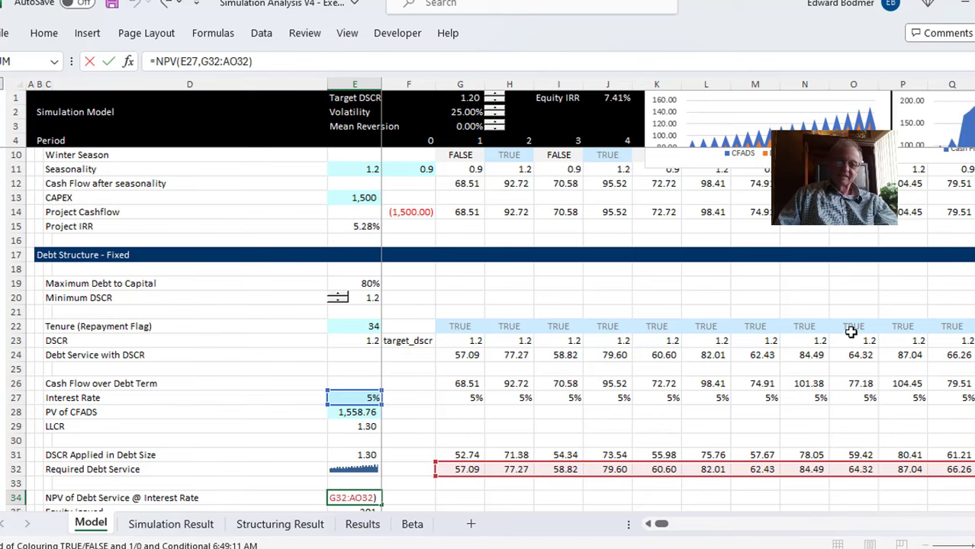
{"action": "key", "text": "Return"}
{"action": "key", "text": "Up"}
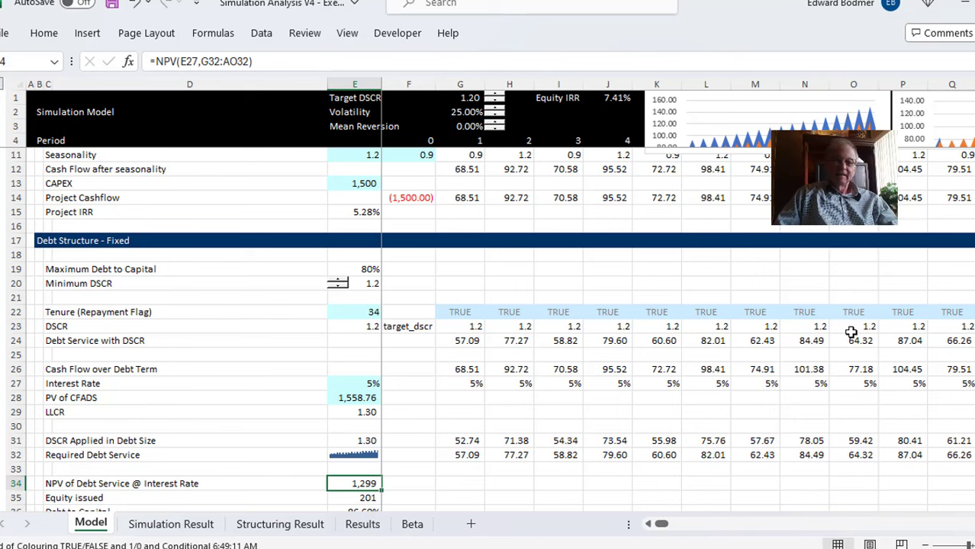
Step: Review the Tenure input in E22 and the Debt to Capital formula in E36 against the debt size in E34
{"action": "key", "text": "Up"}
{"action": "key", "text": "Up"}
{"action": "key", "text": "Up"}
{"action": "key", "text": "Up"}
{"action": "key", "text": "Up"}
{"action": "key", "text": "Up"}
{"action": "key", "text": "Up"}
{"action": "key", "text": "Up"}
{"action": "key", "text": "Up"}
{"action": "key", "text": "Up"}
{"action": "key", "text": "Up"}
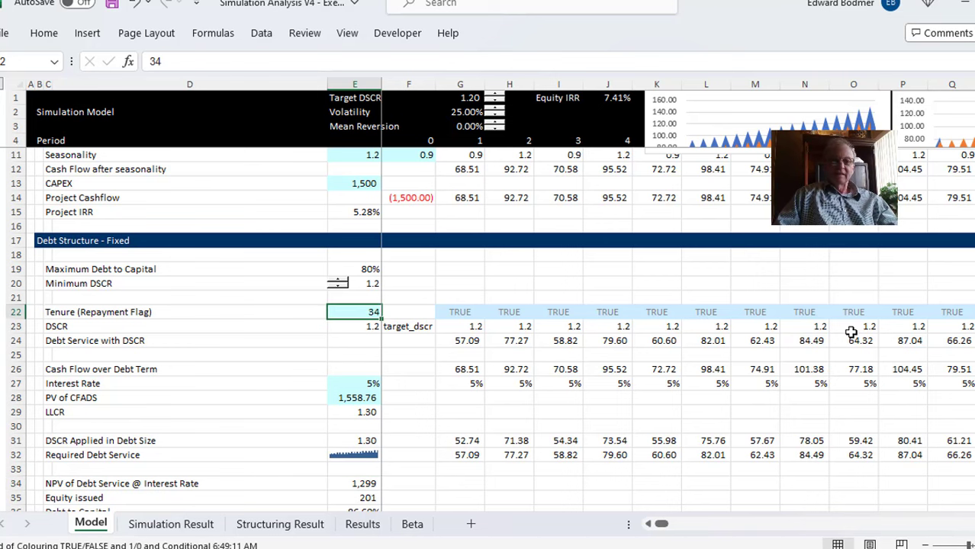
{"action": "key", "text": "Down"}
{"action": "key", "text": "Down"}
{"action": "key", "text": "Down"}
{"action": "key", "text": "Down"}
{"action": "key", "text": "Down"}
{"action": "key", "text": "Down"}
{"action": "key", "text": "Down"}
{"action": "key", "text": "Down"}
{"action": "key", "text": "Down"}
{"action": "key", "text": "Down"}
{"action": "key", "text": "Down"}
{"action": "key", "text": "Down"}
{"action": "key", "text": "Down"}
{"action": "key", "text": "Down"}
{"action": "key", "text": "Down"}
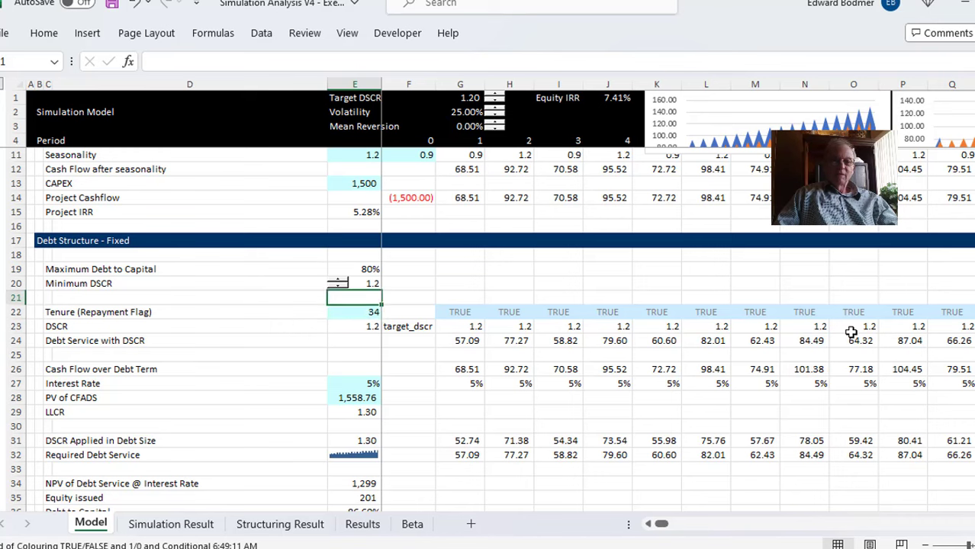
{"action": "key", "text": "Down"}
{"action": "key", "text": "Down"}
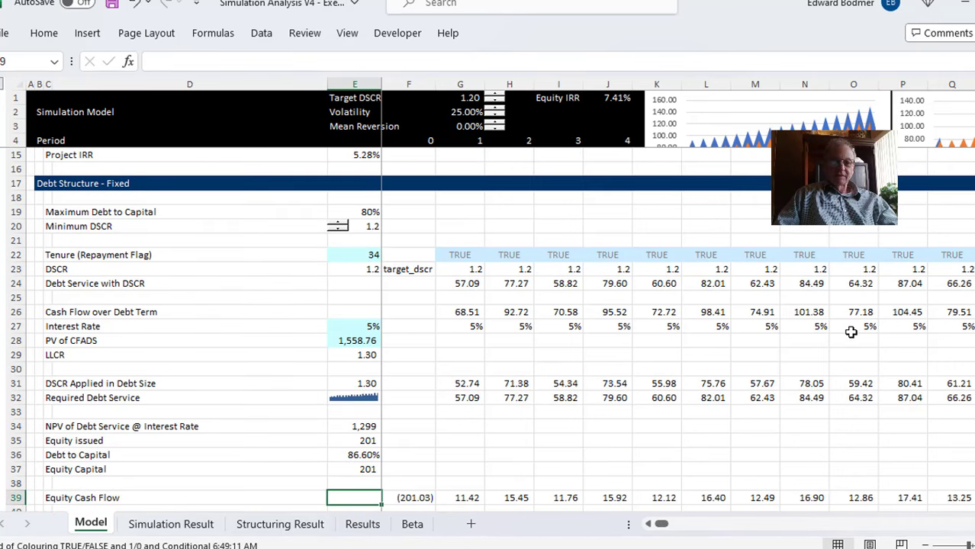
{"action": "key", "text": "Up"}
{"action": "key", "text": "Up"}
{"action": "key", "text": "Up"}
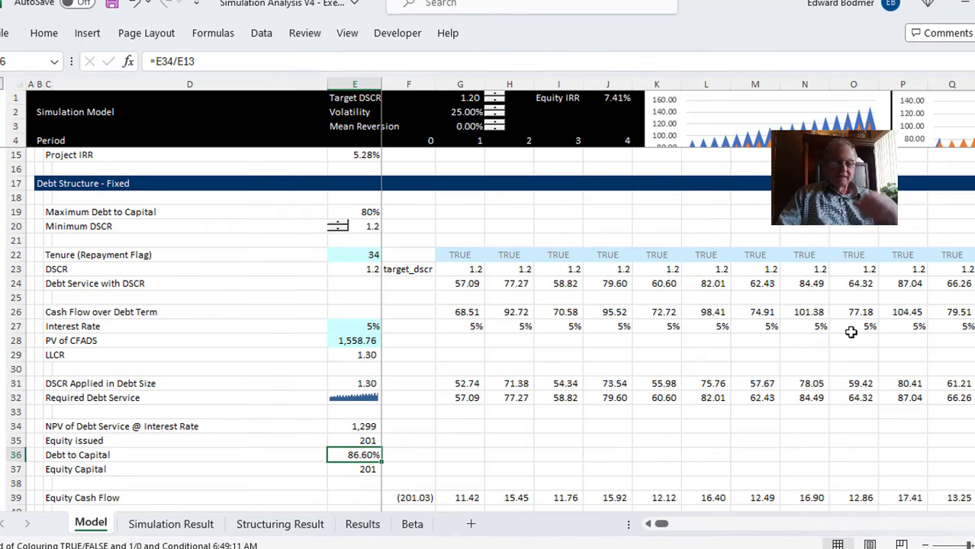
{"action": "key", "text": "F2"}
{"action": "key", "text": "Escape"}
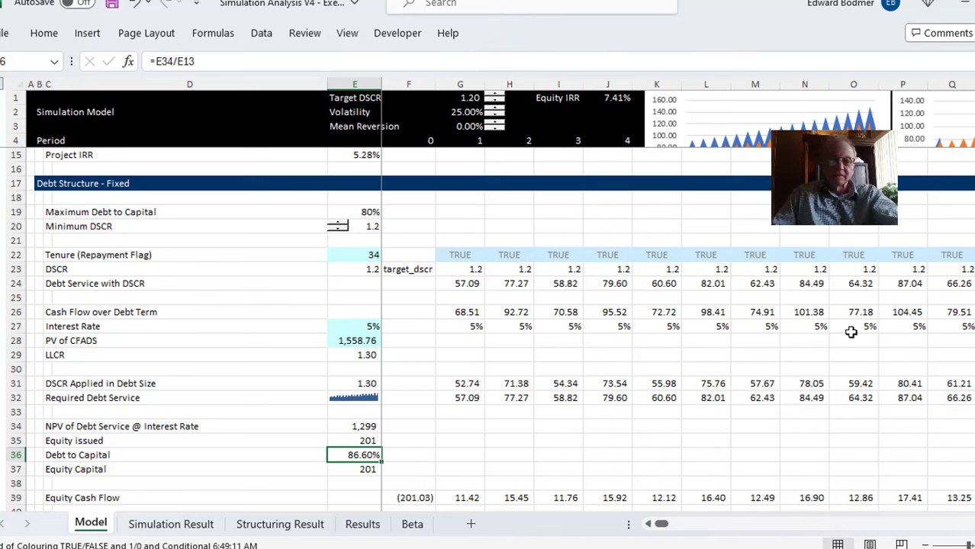
{"action": "key", "text": "Up"}
{"action": "key", "text": "Up"}
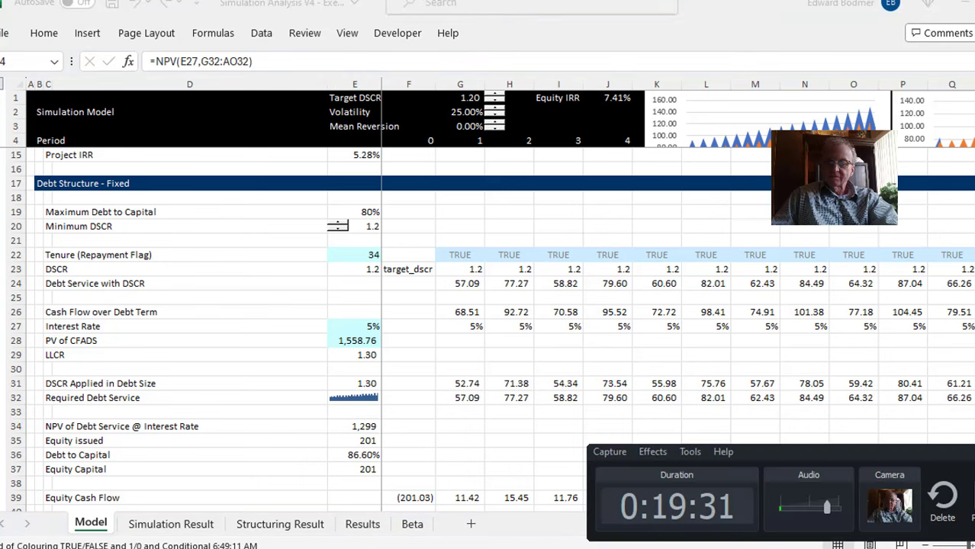
Step: Base Required Debt Service on the applied DSCR with =G14/$E$31*G22 in G32, and fill the formula across all periods of row 32
{"action": "left_click", "coordinate": [460, 397]}
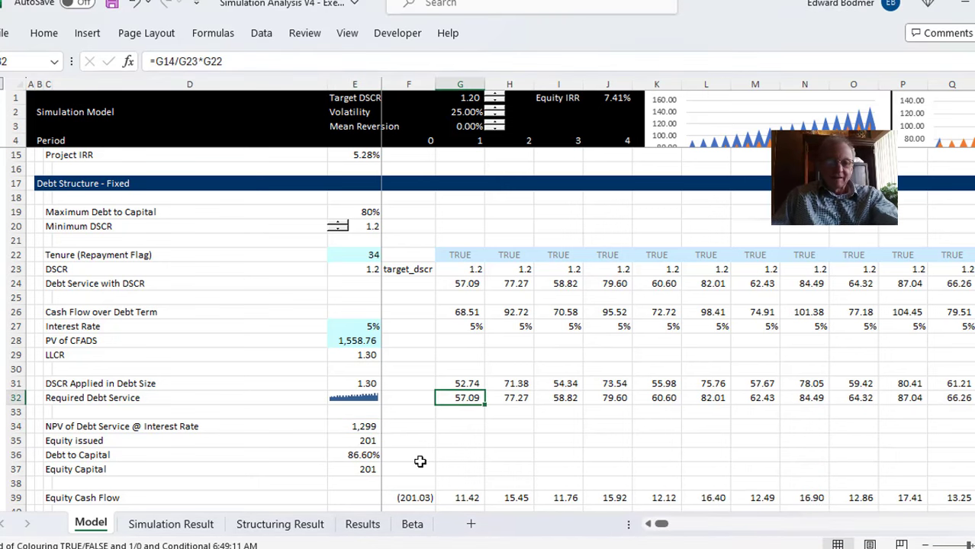
{"action": "key", "text": "F2"}
{"action": "key", "text": "Left"}
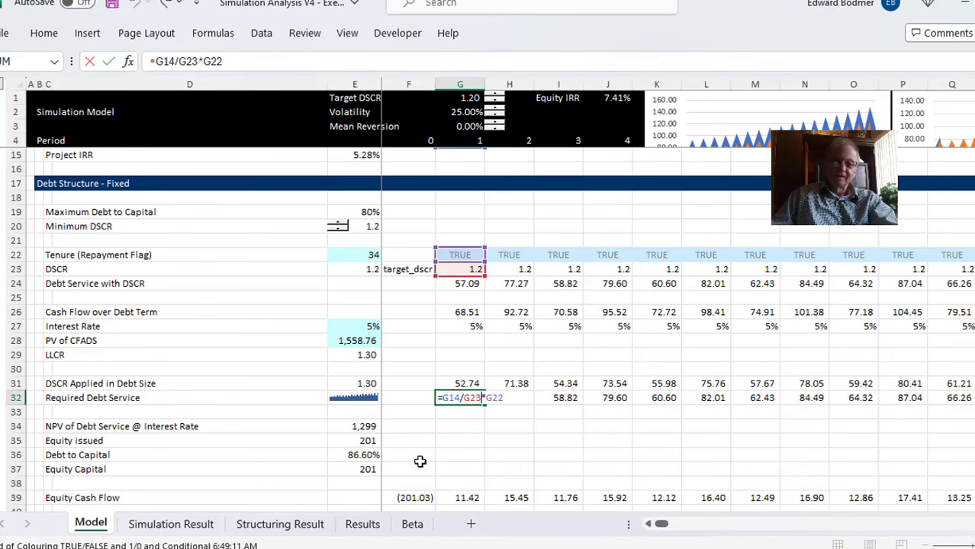
{"action": "key", "text": "BackSpace"}
{"action": "key", "text": "BackSpace"}
{"action": "key", "text": "BackSpace"}
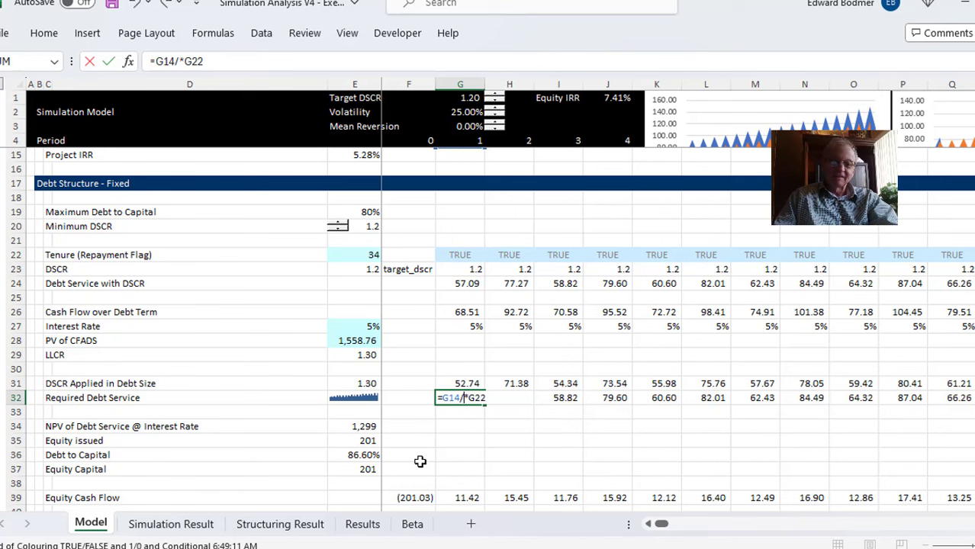
{"action": "left_click", "coordinate": [354, 386]}
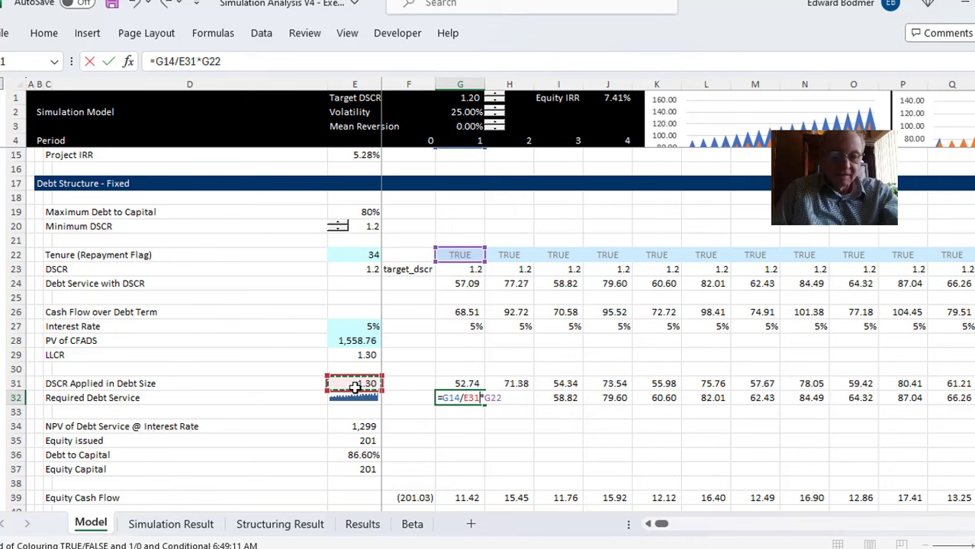
{"action": "key", "text": "F4"}
{"action": "key", "text": "ctrl+Return"}
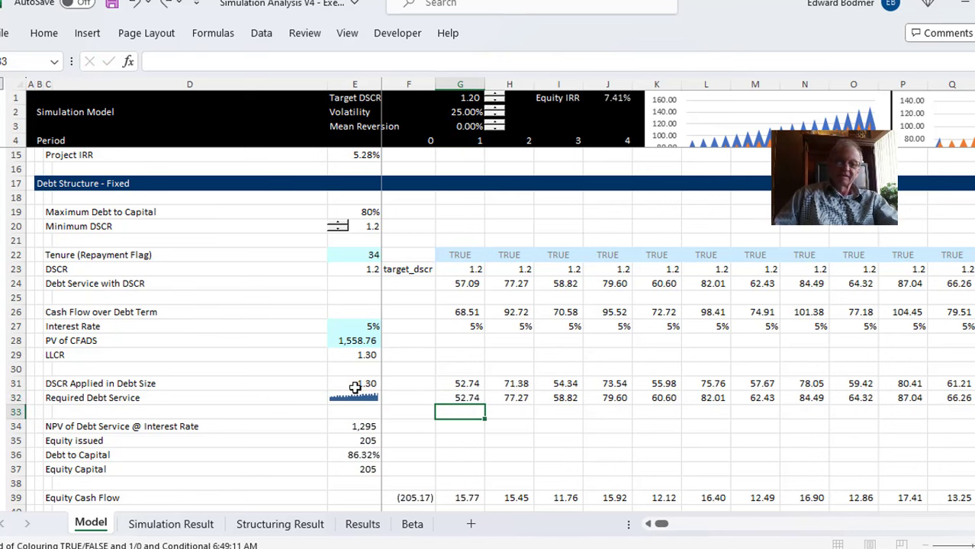
{"action": "key", "text": "ctrl+shift+Right"}
{"action": "key", "text": "ctrl+r"}
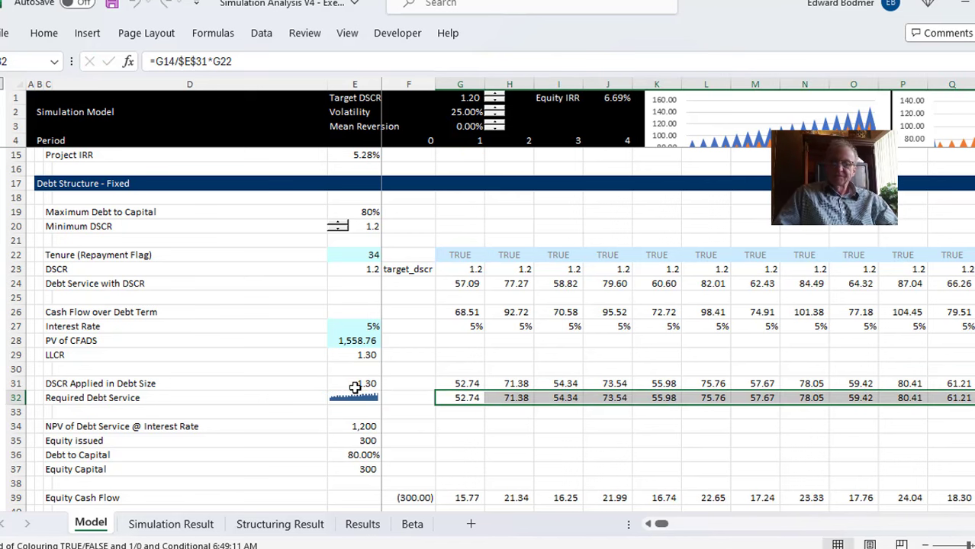
Step: Set the debt tenure in E22 to 24
{"action": "key", "text": "Down"}
{"action": "key", "text": "Down"}
{"action": "key", "text": "Down"}
{"action": "key", "text": "Down"}
{"action": "key", "text": "Left"}
{"action": "key", "text": "Left"}
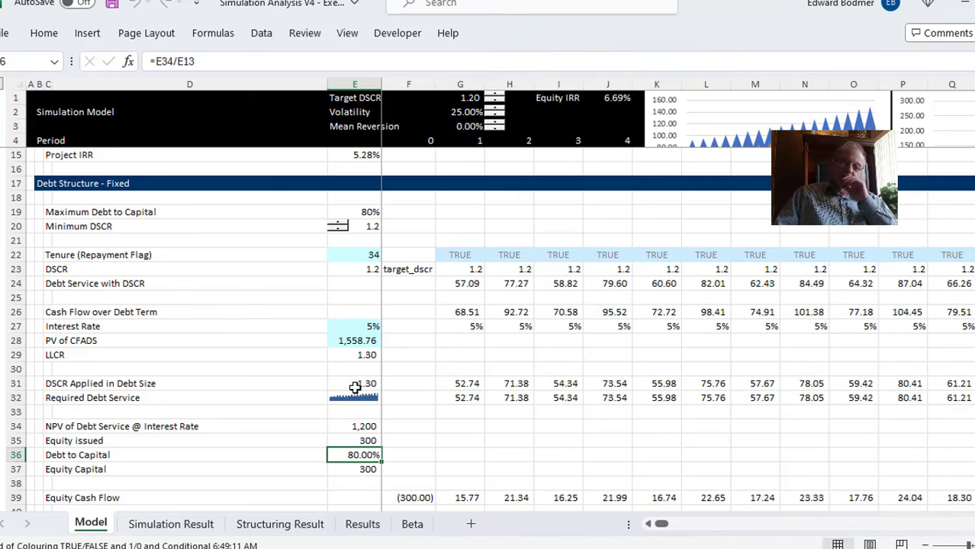
{"action": "key", "text": "Up"}
{"action": "key", "text": "Up"}
{"action": "key", "text": "Up"}
{"action": "key", "text": "Up"}
{"action": "key", "text": "Up"}
{"action": "key", "text": "Up"}
{"action": "key", "text": "Up"}
{"action": "key", "text": "Up"}
{"action": "key", "text": "Up"}
{"action": "key", "text": "Up"}
{"action": "key", "text": "Up"}
{"action": "key", "text": "Up"}
{"action": "key", "text": "Up"}
{"action": "key", "text": "Up"}
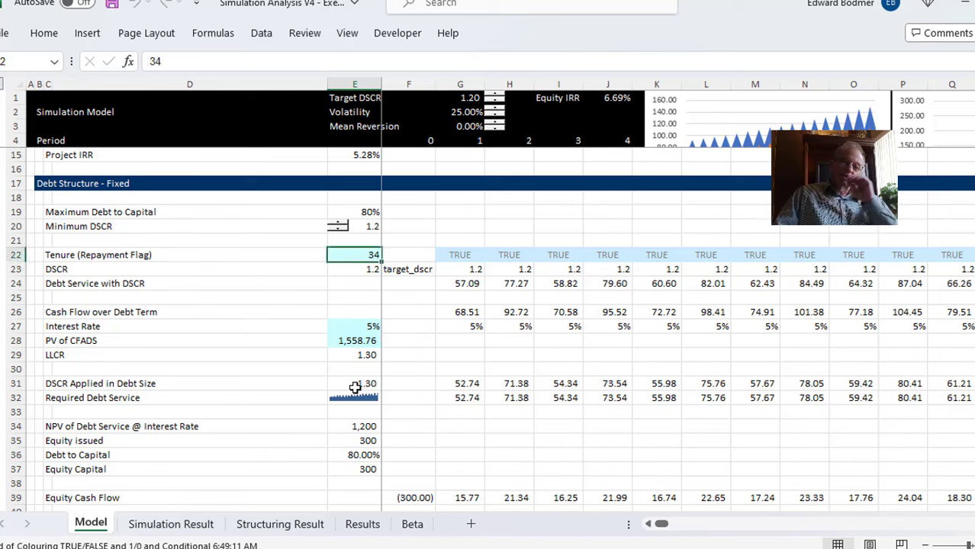
{"action": "type", "text": "24"}
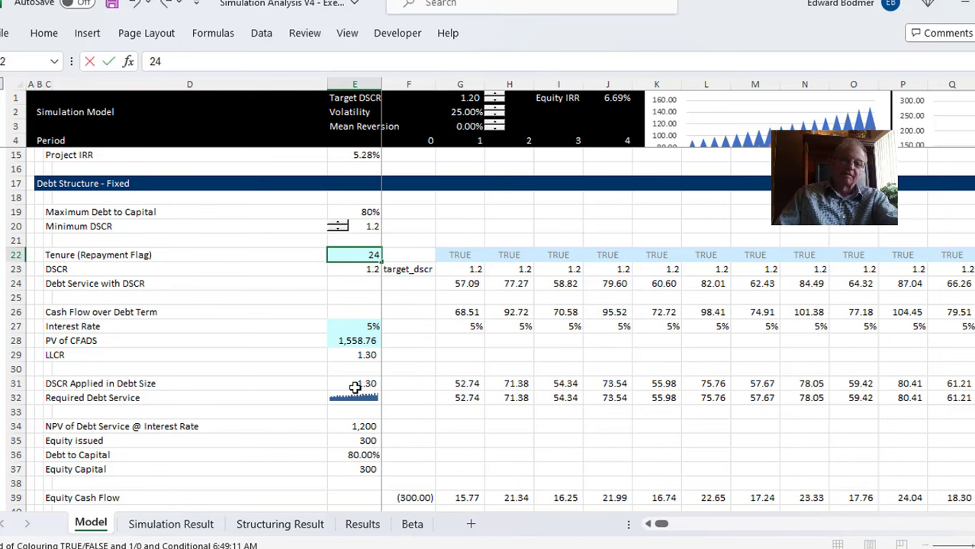
{"action": "key", "text": "Return"}
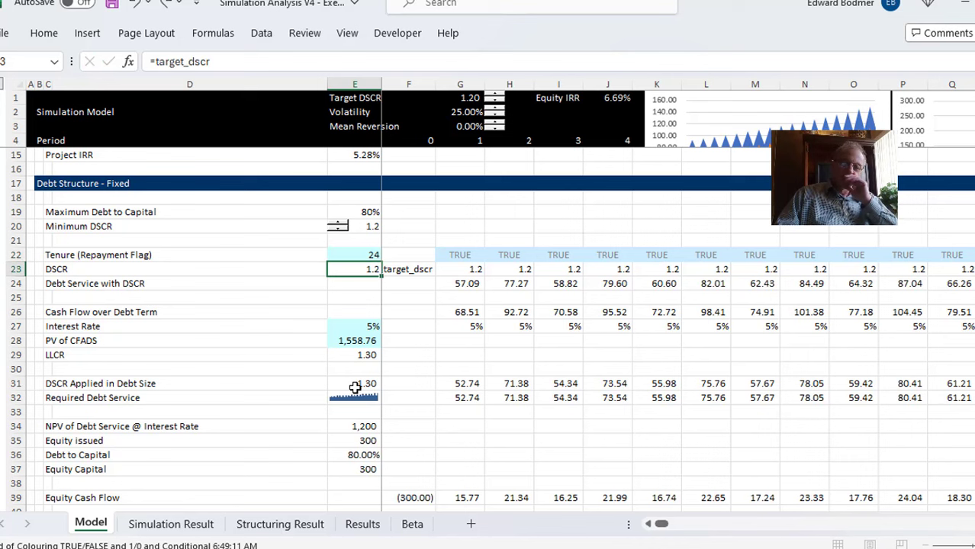
Step: Examine how the shorter tenure affects the LLCR, applied DSCR, debt size and Debt to Capital ratio
{"action": "key", "text": "Down"}
{"action": "key", "text": "Down"}
{"action": "key", "text": "Down"}
{"action": "key", "text": "Down"}
{"action": "key", "text": "Down"}
{"action": "key", "text": "Down"}
{"action": "key", "text": "Down"}
{"action": "key", "text": "Down"}
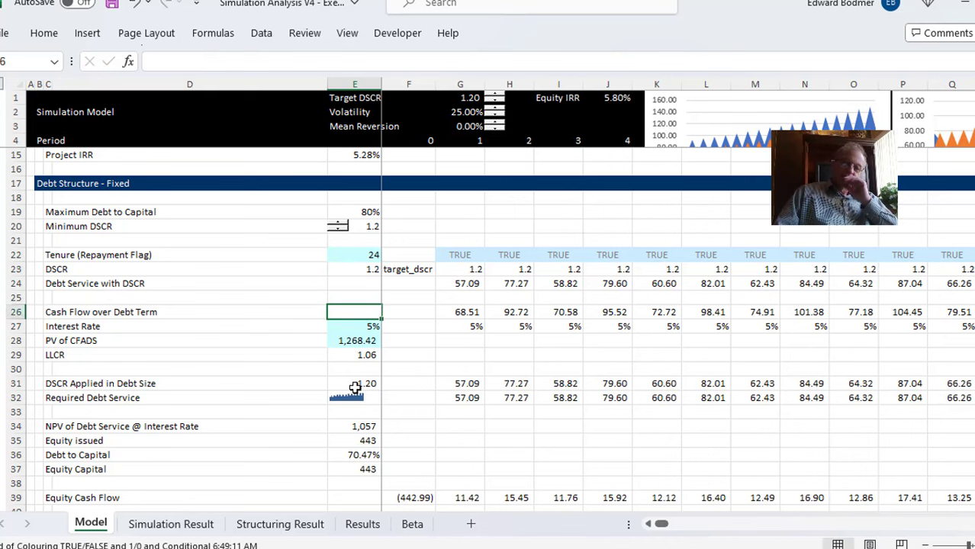
{"action": "key", "text": "Down"}
{"action": "key", "text": "Down"}
{"action": "key", "text": "Down"}
{"action": "key", "text": "Down"}
{"action": "key", "text": "Down"}
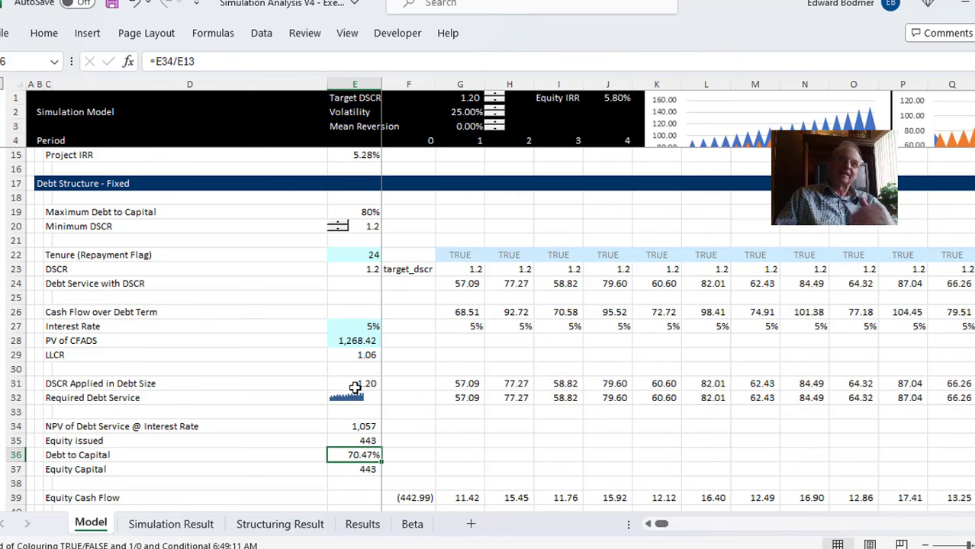
Step: Set the debt tenure in E22 back to 34
{"action": "key", "text": "Up"}
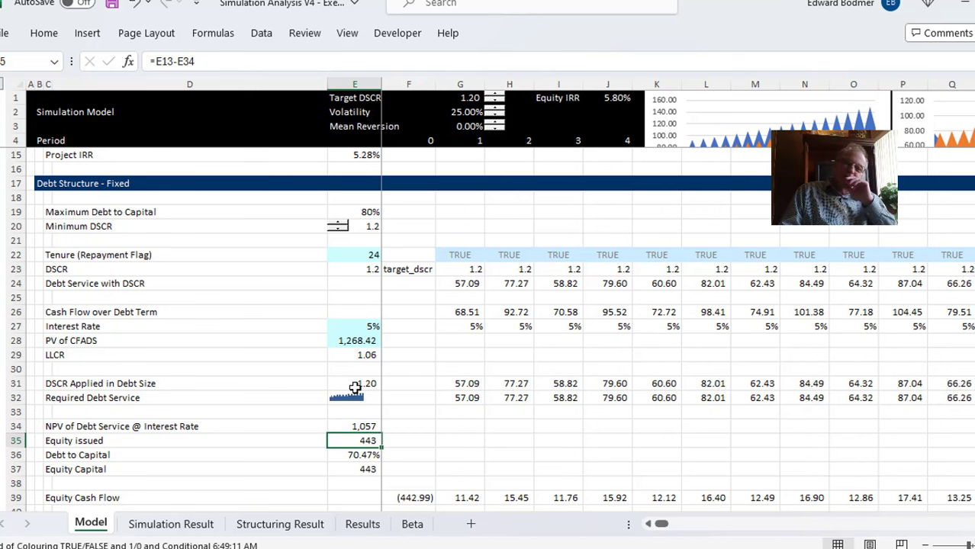
{"action": "key", "text": "Up"}
{"action": "key", "text": "Up"}
{"action": "key", "text": "Up"}
{"action": "key", "text": "Up"}
{"action": "key", "text": "Up"}
{"action": "key", "text": "Up"}
{"action": "key", "text": "Up"}
{"action": "key", "text": "Up"}
{"action": "key", "text": "Up"}
{"action": "key", "text": "Up"}
{"action": "key", "text": "Up"}
{"action": "key", "text": "Up"}
{"action": "key", "text": "Up"}
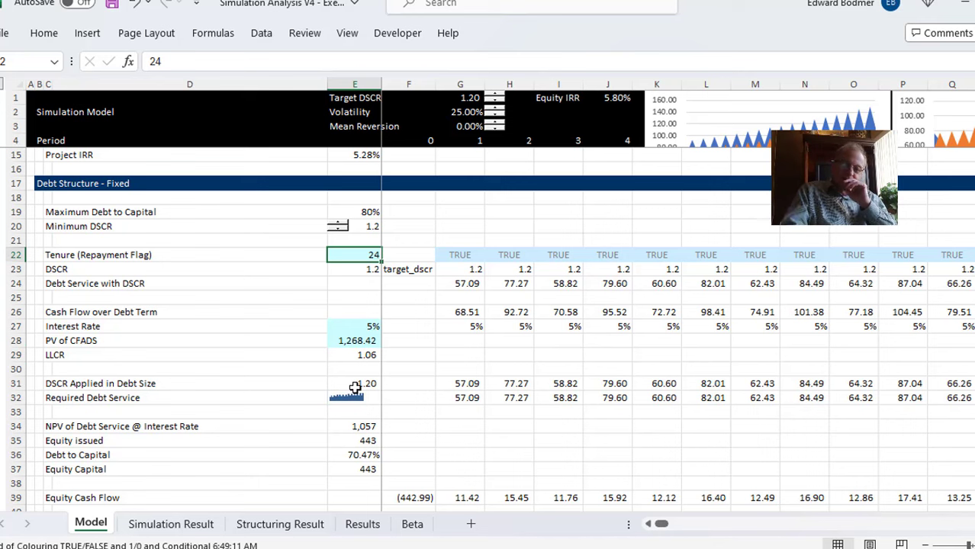
{"action": "type", "text": "34"}
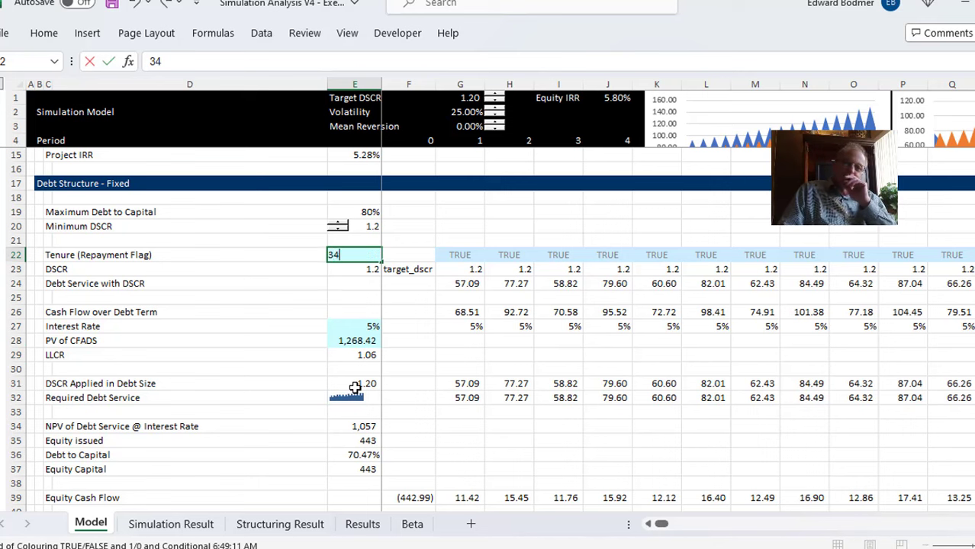
{"action": "key", "text": "Return"}
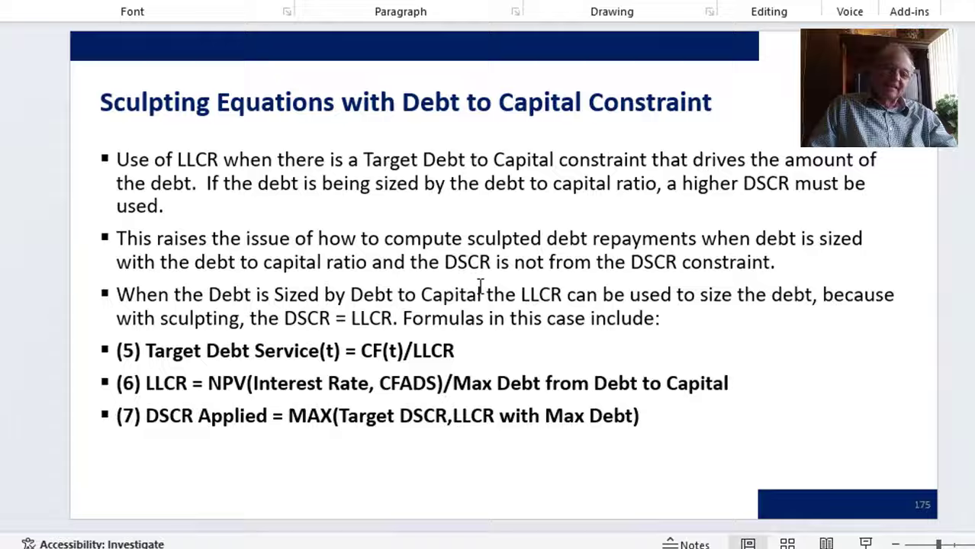
Step: Browse back through the PowerPoint slides from the debt tenure effect slide to the "Issues with Funding" slide
{"action": "scroll", "coordinate": [452, 272], "scroll_direction": "down", "scroll_amount": 1}
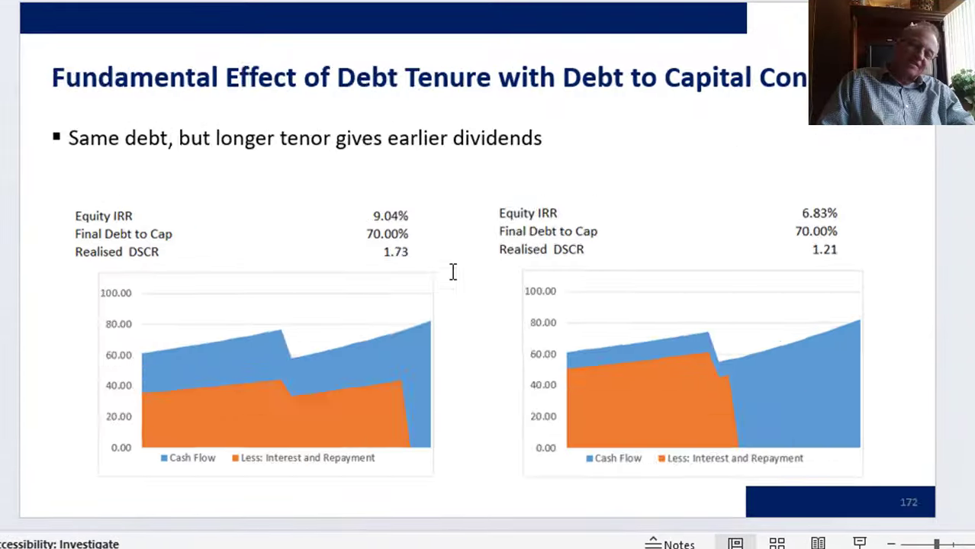
{"action": "scroll", "coordinate": [452, 271], "scroll_direction": "up", "scroll_amount": 5}
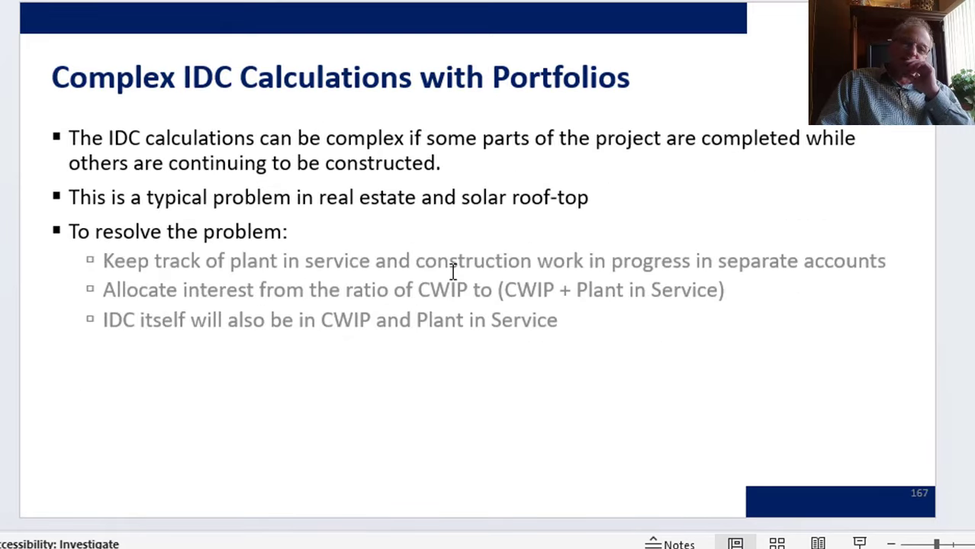
{"action": "scroll", "coordinate": [452, 272], "scroll_direction": "up", "scroll_amount": 4}
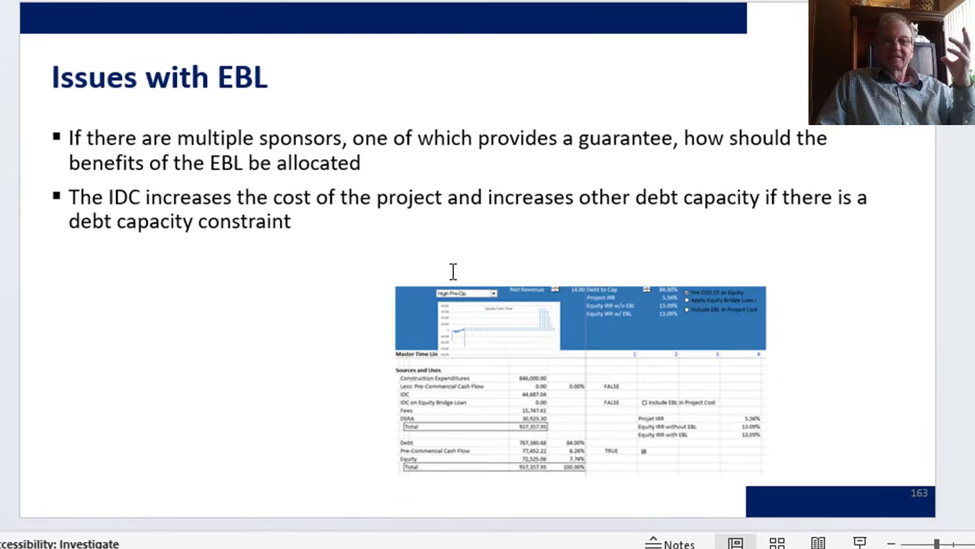
{"action": "scroll", "coordinate": [453, 271], "scroll_direction": "up", "scroll_amount": 4}
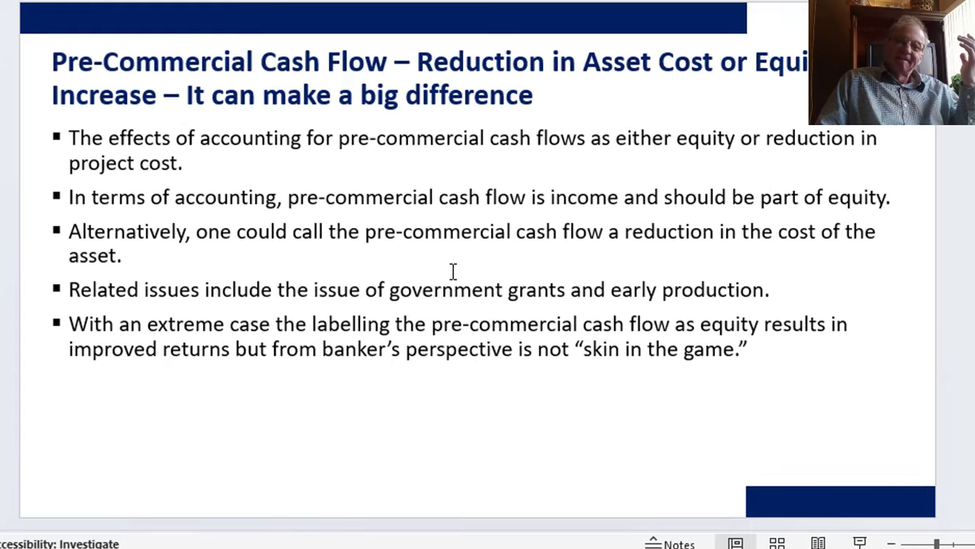
{"action": "scroll", "coordinate": [452, 272], "scroll_direction": "up", "scroll_amount": 4}
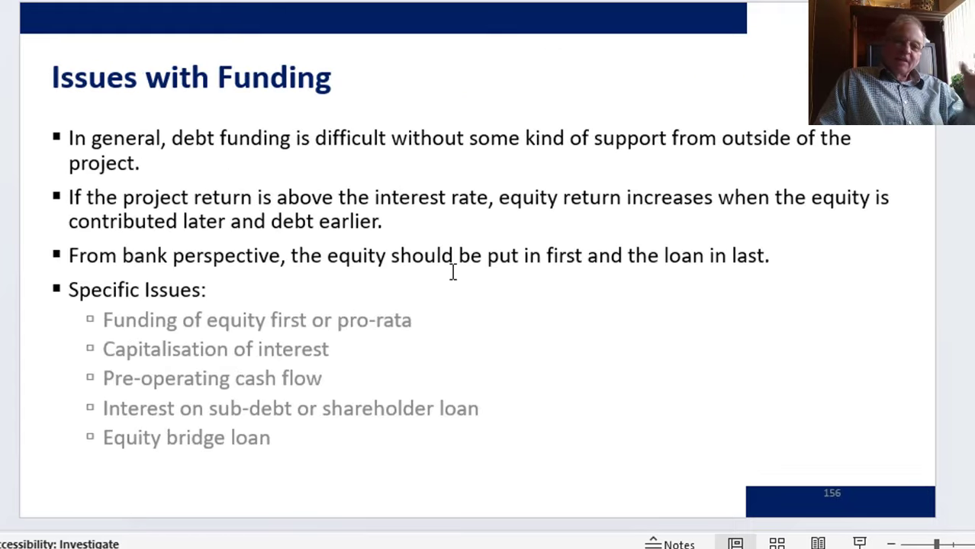
{"action": "scroll", "coordinate": [452, 271], "scroll_direction": "down", "scroll_amount": 1}
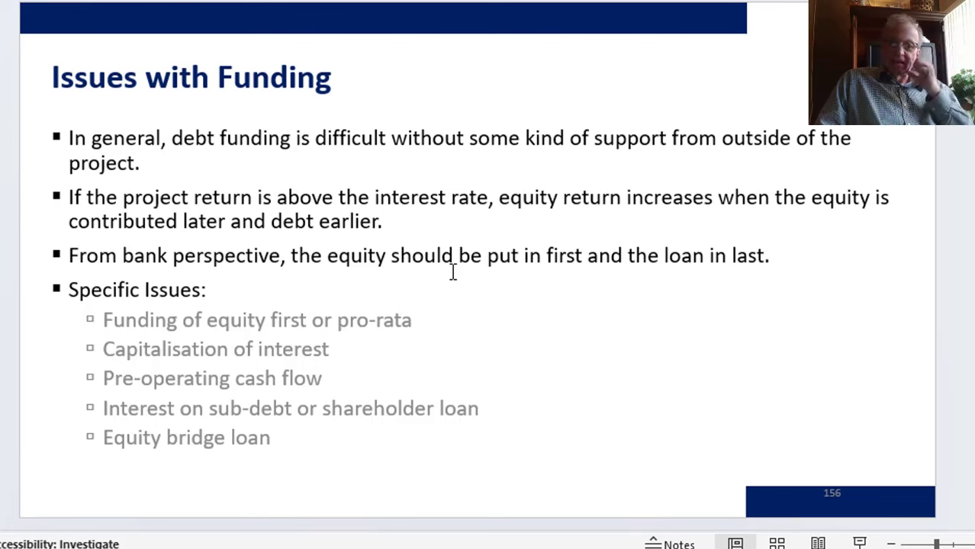
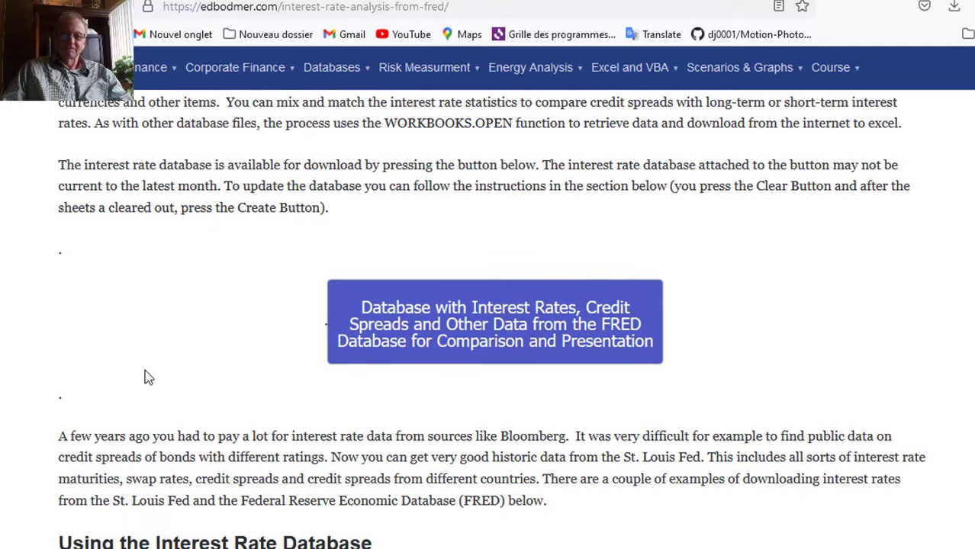
Step: Download the FRED interest rate and credit spread database from the web page and open Interest-Rates.xlsm for editing
{"action": "scroll", "coordinate": [147, 376], "scroll_direction": "up", "scroll_amount": 3}
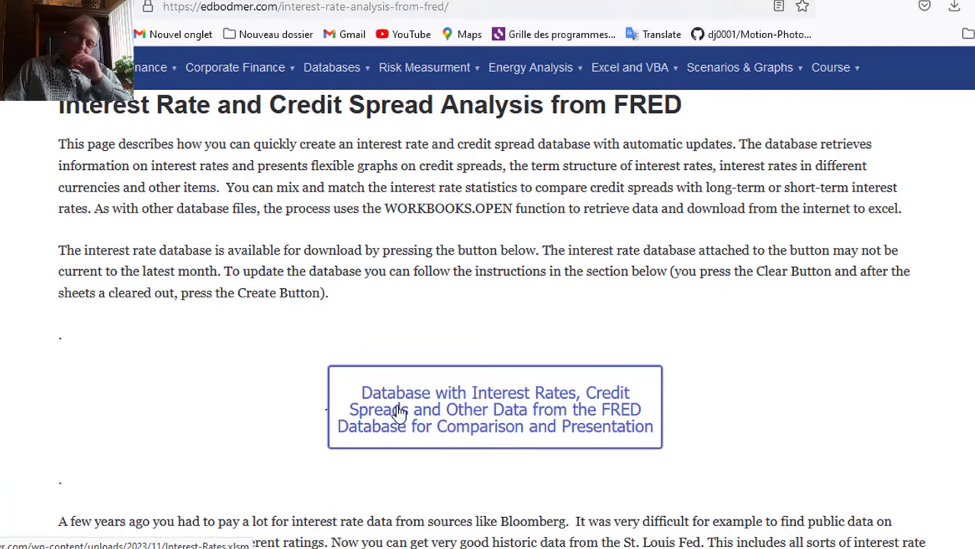
{"action": "left_click", "coordinate": [399, 412]}
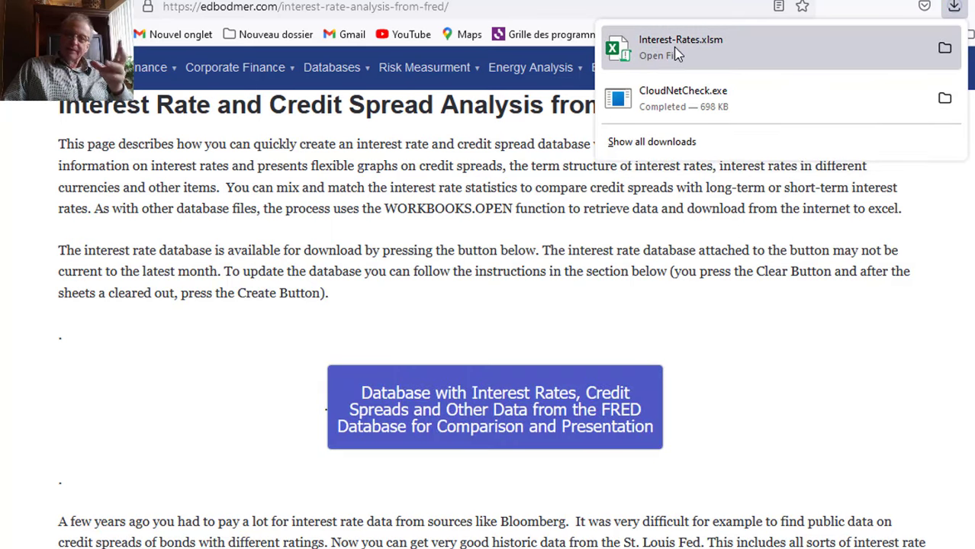
{"action": "left_click", "coordinate": [675, 53]}
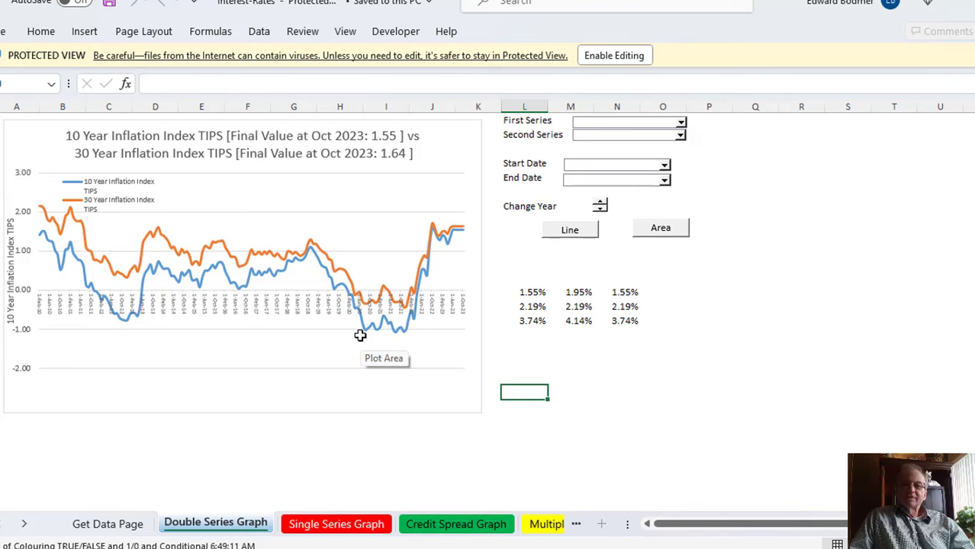
{"action": "left_click", "coordinate": [629, 57]}
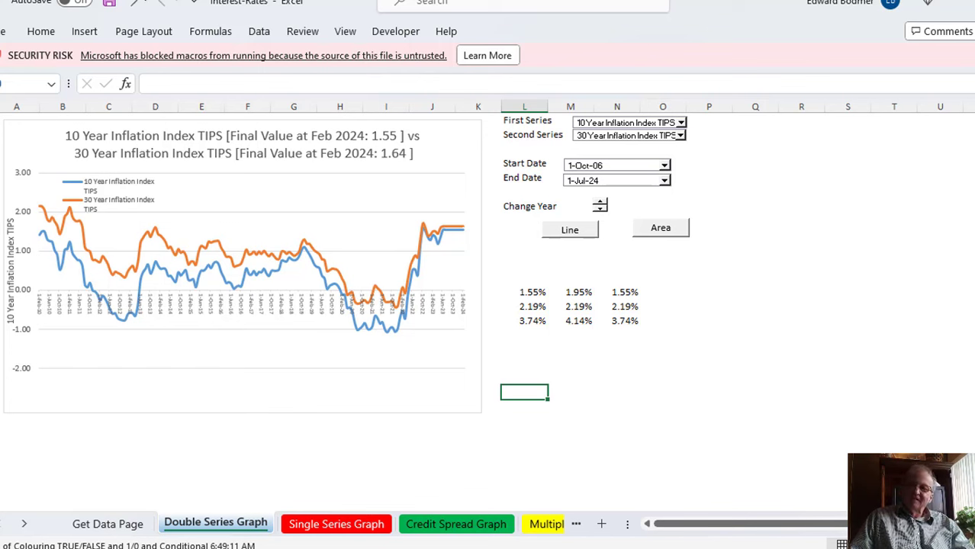
Step: Close the Interest-Rates workbook without saving and open the Downloads folder in the file manager
{"action": "key", "text": "alt+F4"}
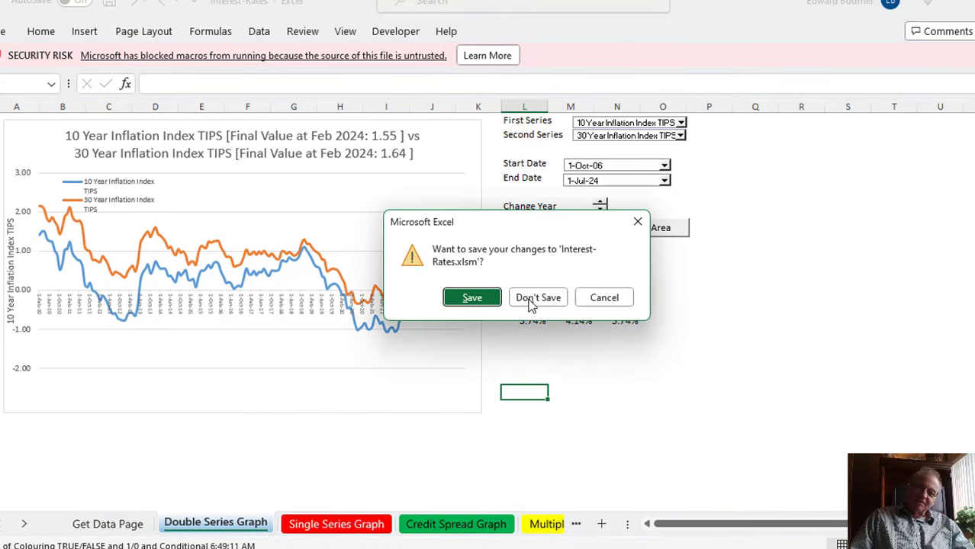
{"action": "left_click", "coordinate": [537, 298]}
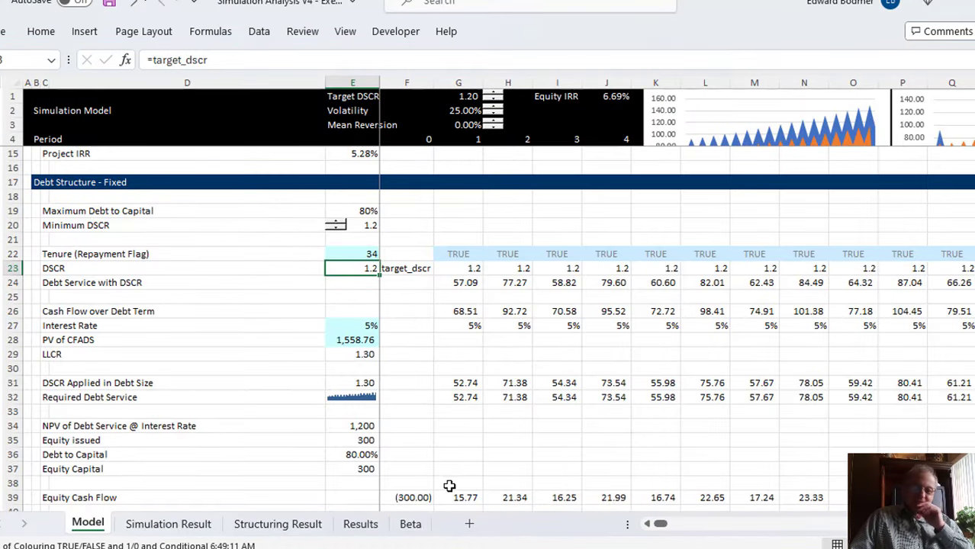
{"action": "mouse_move", "coordinate": [347, 543]}
{"action": "left_click", "coordinate": [343, 488]}
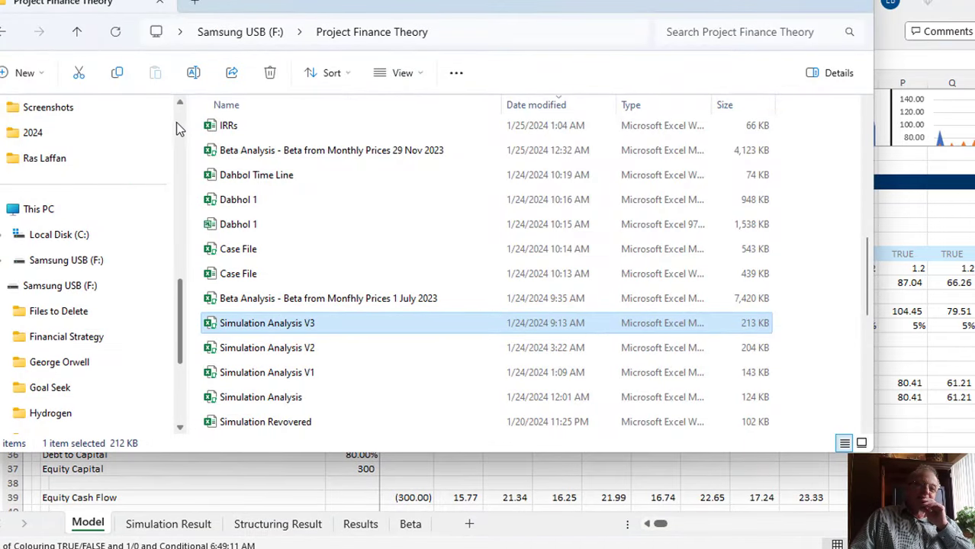
{"action": "scroll", "coordinate": [181, 130], "scroll_direction": "up", "scroll_amount": 4}
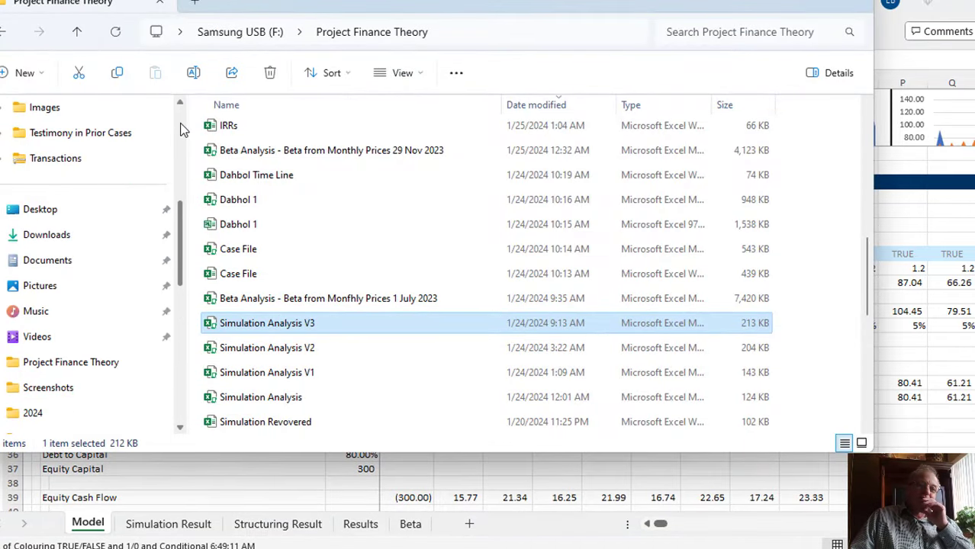
{"action": "left_click", "coordinate": [47, 237]}
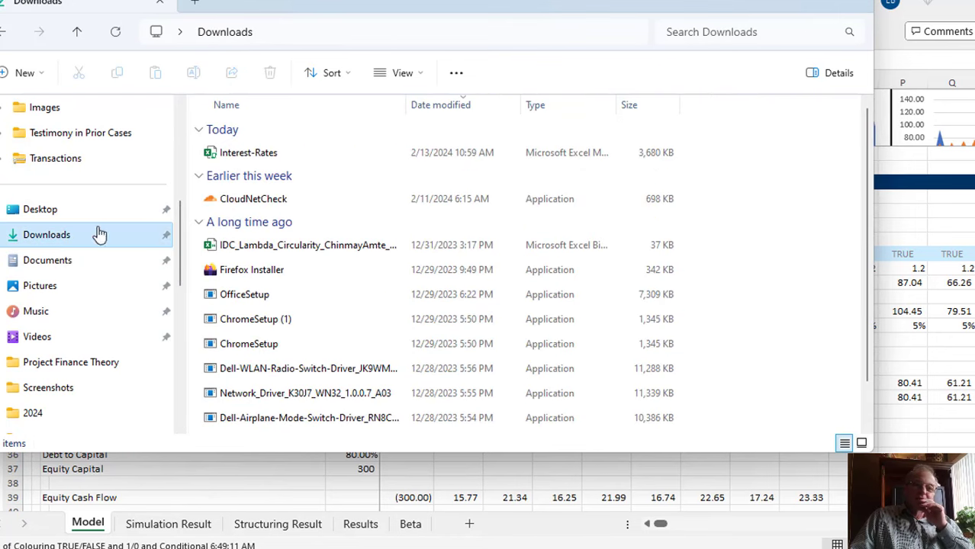
Step: Unblock the downloaded Interest-Rates file through its file properties
{"action": "left_click", "coordinate": [252, 156]}
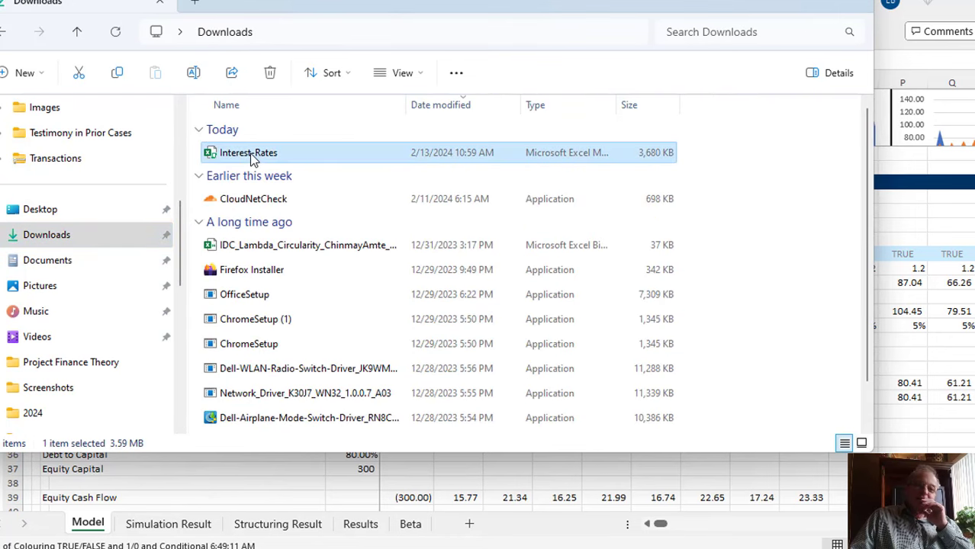
{"action": "right_click", "coordinate": [251, 155]}
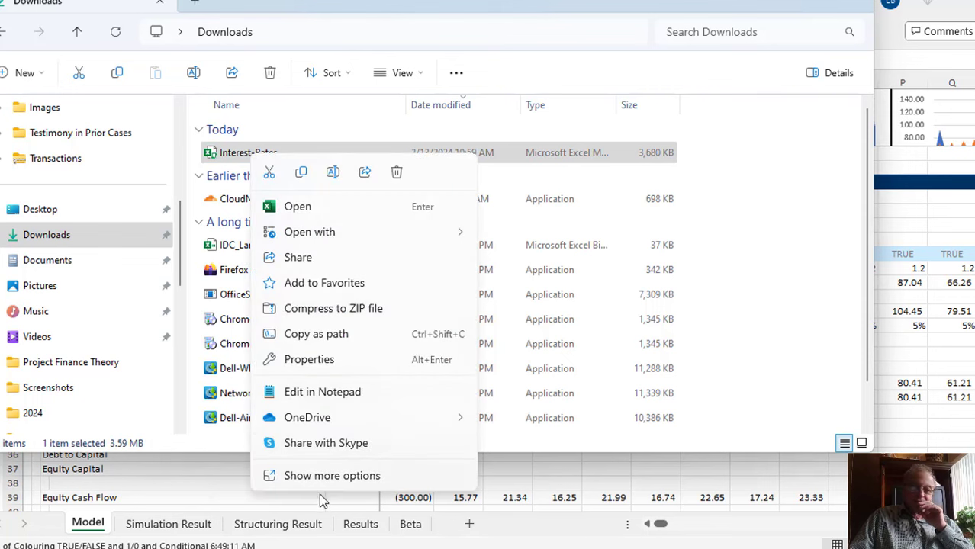
{"action": "left_click", "coordinate": [311, 360]}
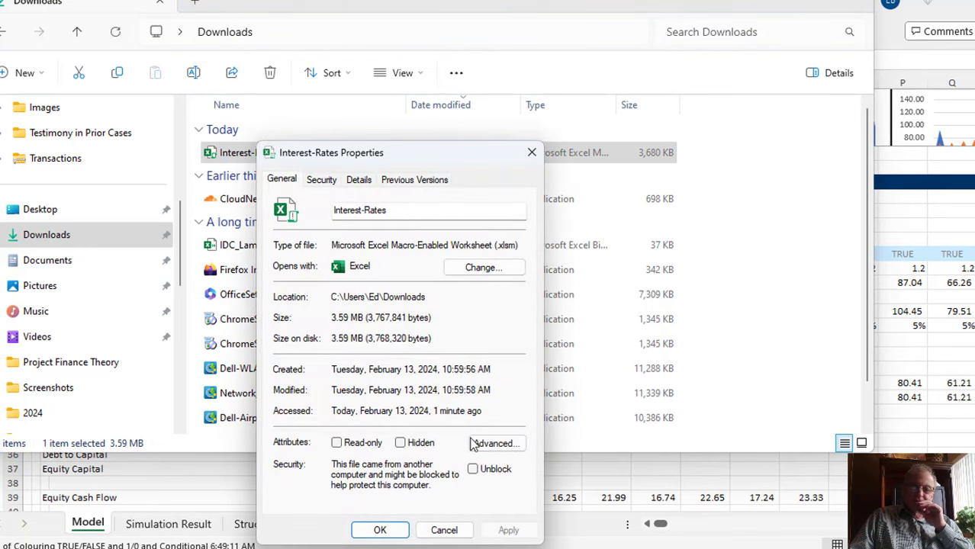
{"action": "left_click", "coordinate": [473, 469]}
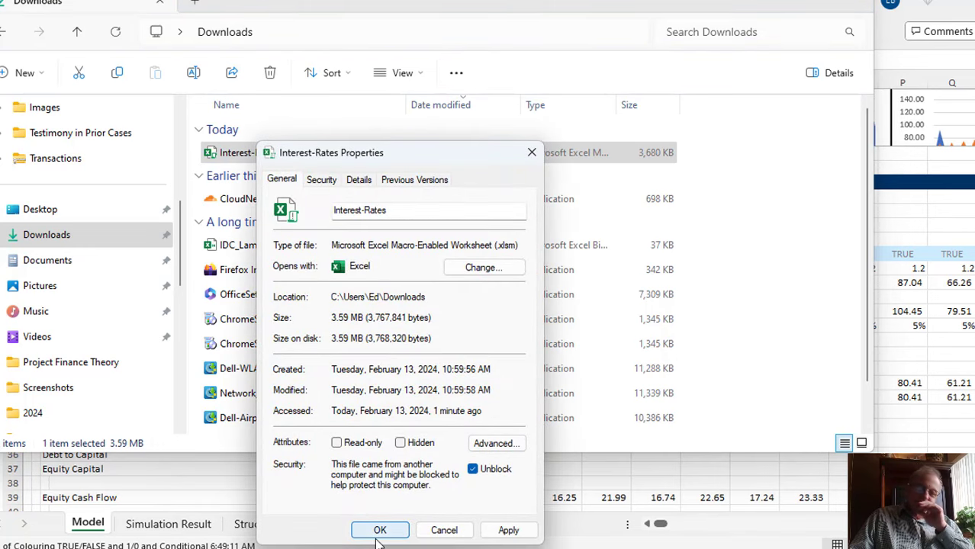
{"action": "left_click", "coordinate": [379, 529]}
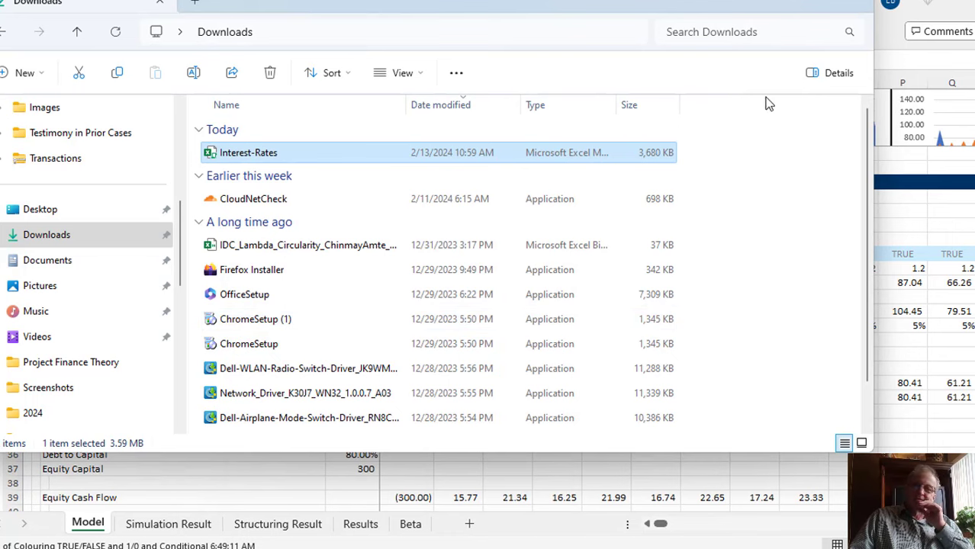
Step: Reopen the unblocked Interest-Rates workbook and look at the chart on the Double Series Graph sheet
{"action": "double_click", "coordinate": [274, 156]}
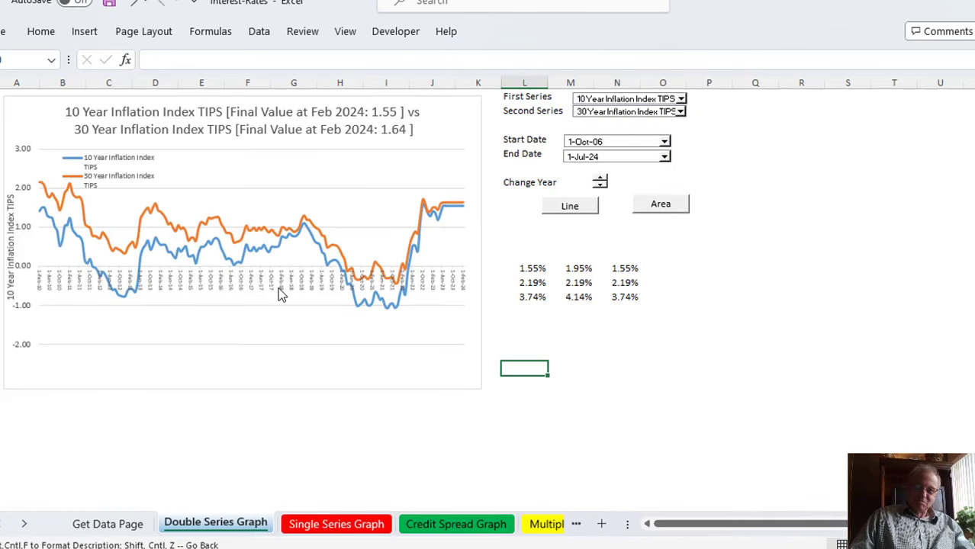
{"action": "left_click", "coordinate": [333, 288]}
{"action": "left_click", "coordinate": [555, 396]}
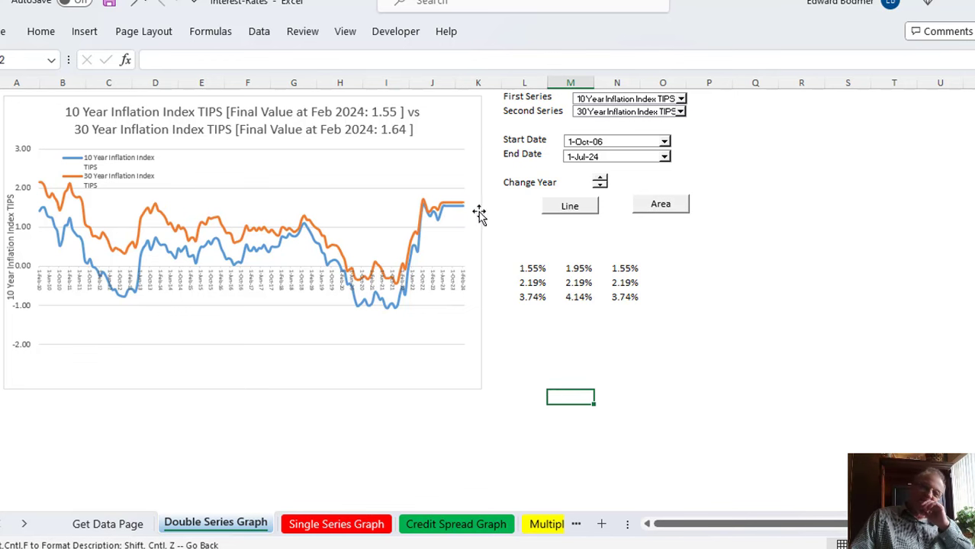
{"action": "left_click", "coordinate": [185, 204]}
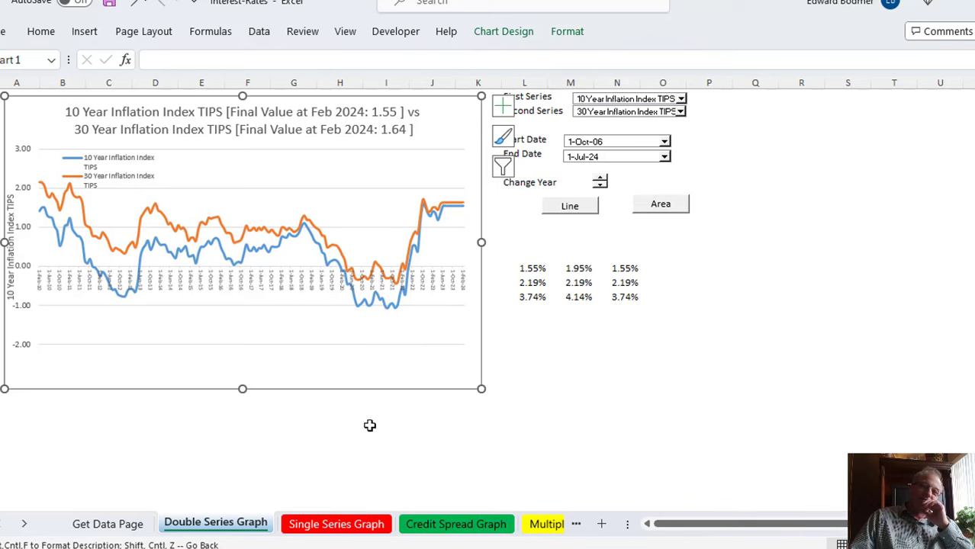
{"action": "left_click", "coordinate": [196, 428]}
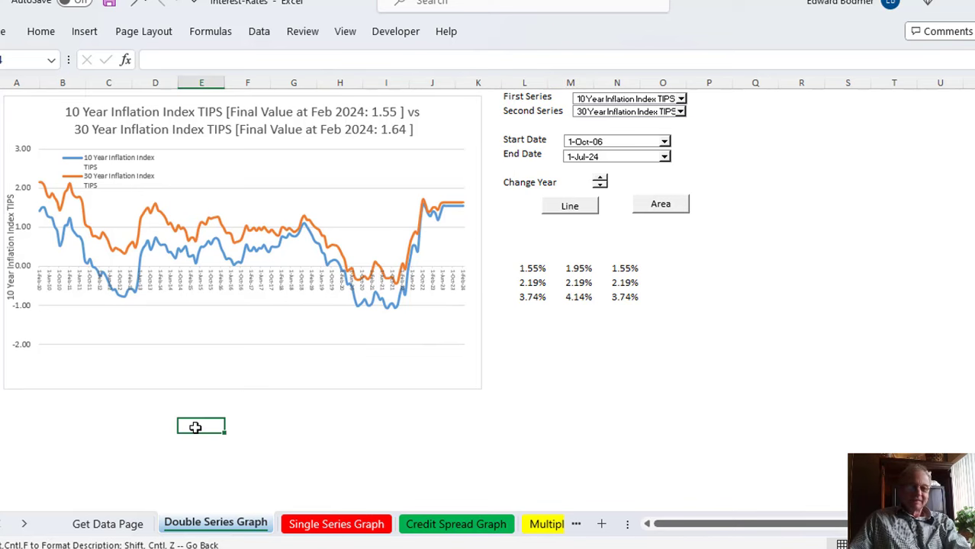
Step: Review the source web addresses of the credit spread and Merrill Lynch yield series on the Get Data Page sheet
{"action": "key", "text": "ctrl+Page_Up"}
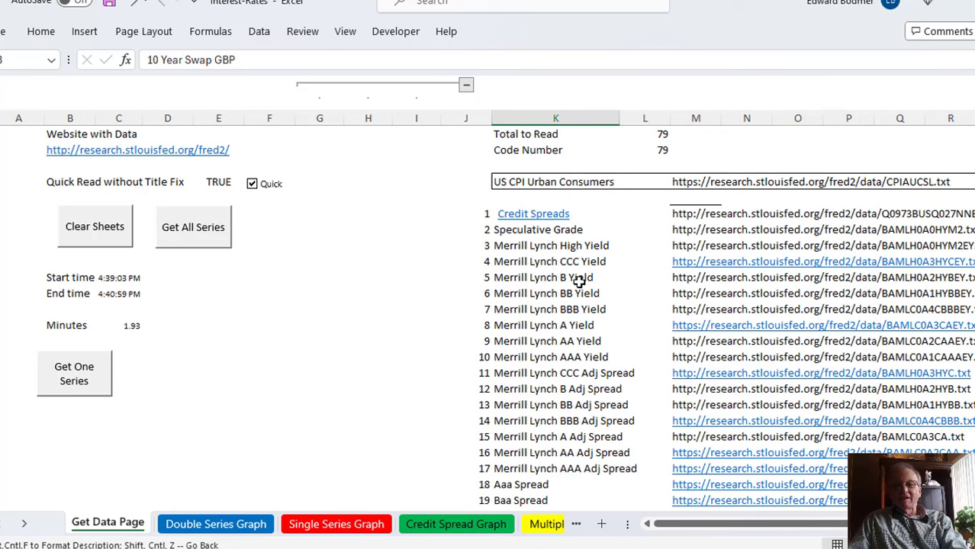
{"action": "left_click", "coordinate": [713, 217]}
{"action": "key", "text": "Down"}
{"action": "key", "text": "Down"}
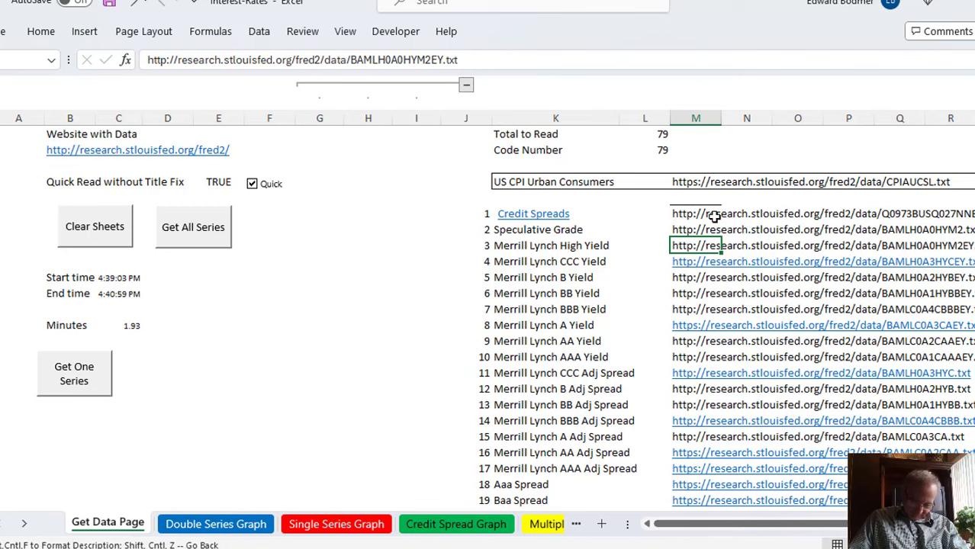
{"action": "key", "text": "Down"}
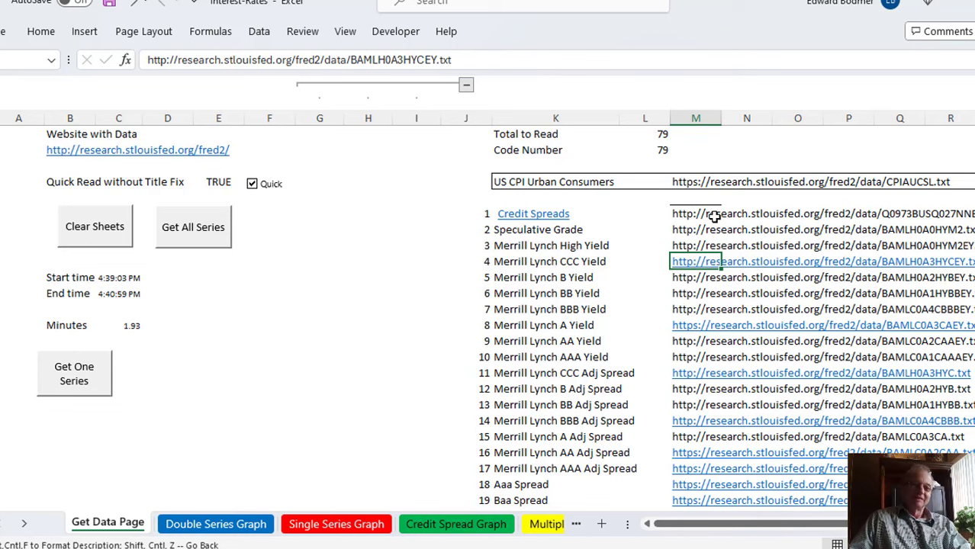
Step: Clear the old data sheets, retrieve all series again from FRED and check the run time in minutes
{"action": "left_click", "coordinate": [95, 238]}
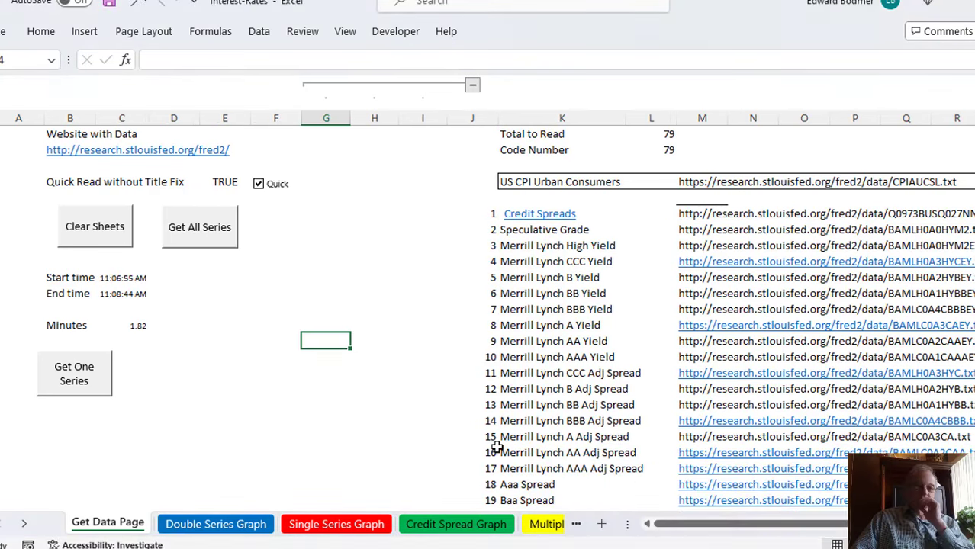
{"action": "left_click", "coordinate": [143, 325]}
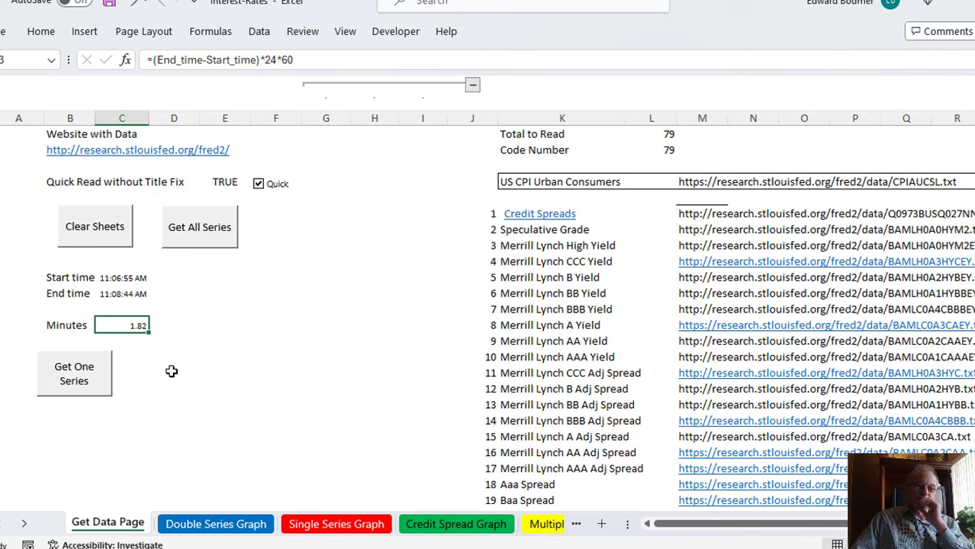
Step: Examine the updated 10 and 30 Year Inflation Index TIPS lines enlarged on the Double Series Graph sheet
{"action": "key", "text": "ctrl+Page_Down"}
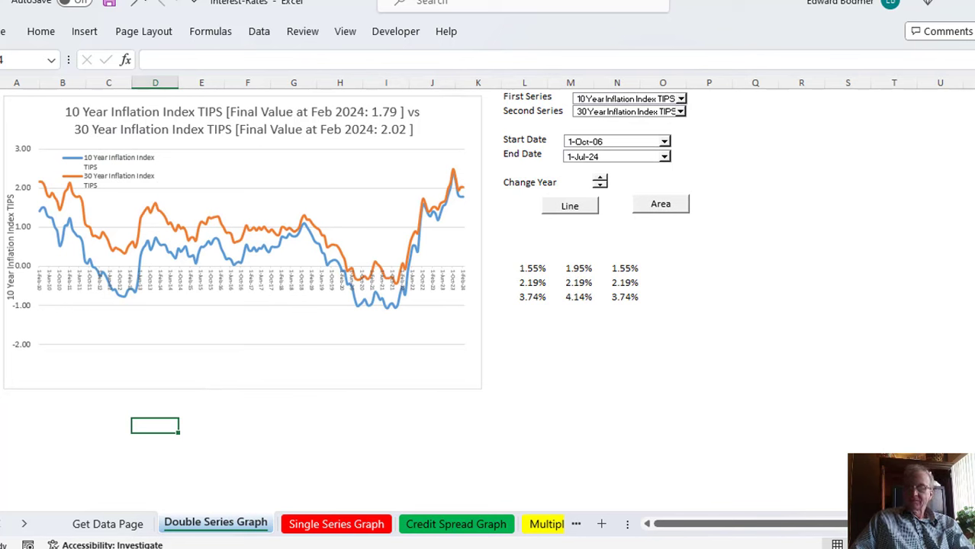
{"action": "scroll", "coordinate": [488, 267], "scroll_direction": "up", "scroll_amount": 1, "text": "ctrl"}
{"action": "scroll", "coordinate": [488, 267], "scroll_direction": "up", "scroll_amount": 1, "text": "ctrl"}
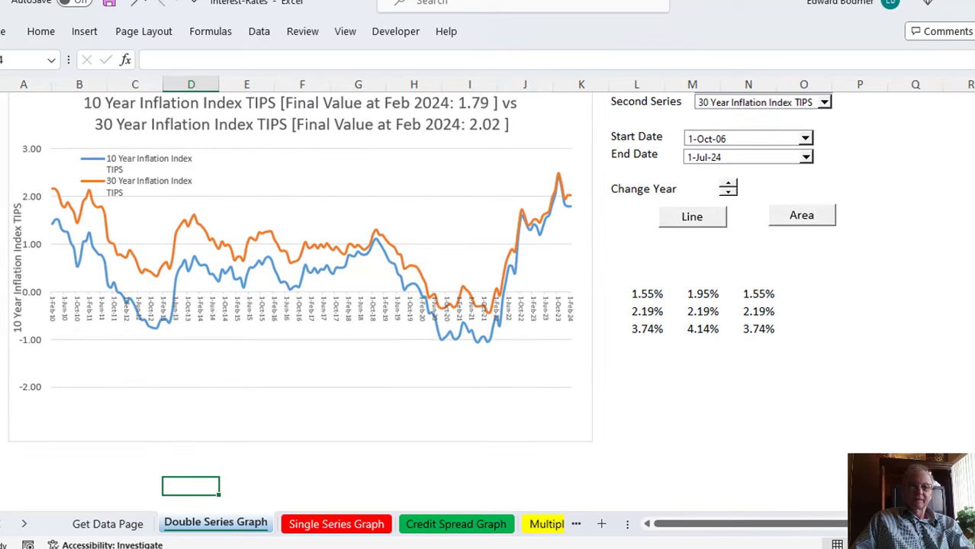
{"action": "left_click", "coordinate": [958, 364]}
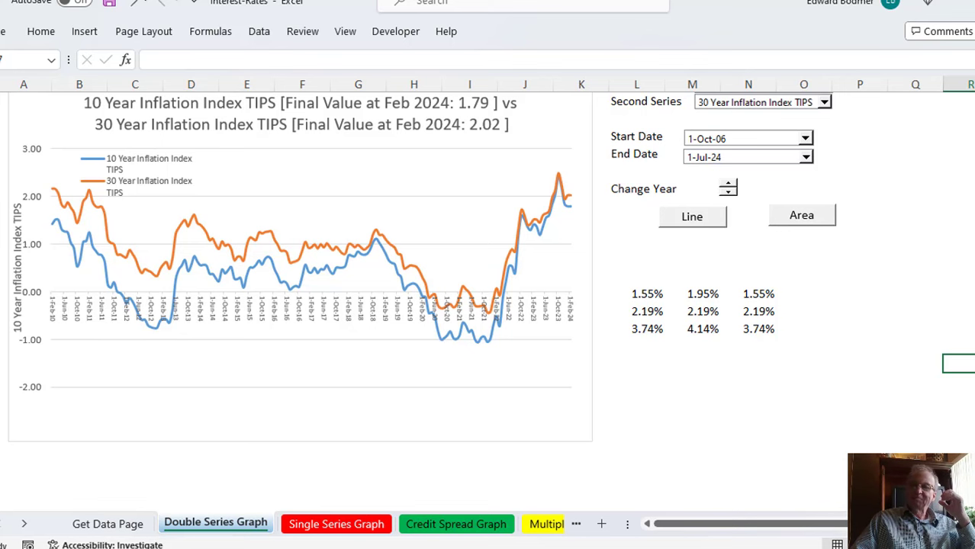
{"action": "scroll", "coordinate": [490, 276], "scroll_direction": "up", "scroll_amount": 1}
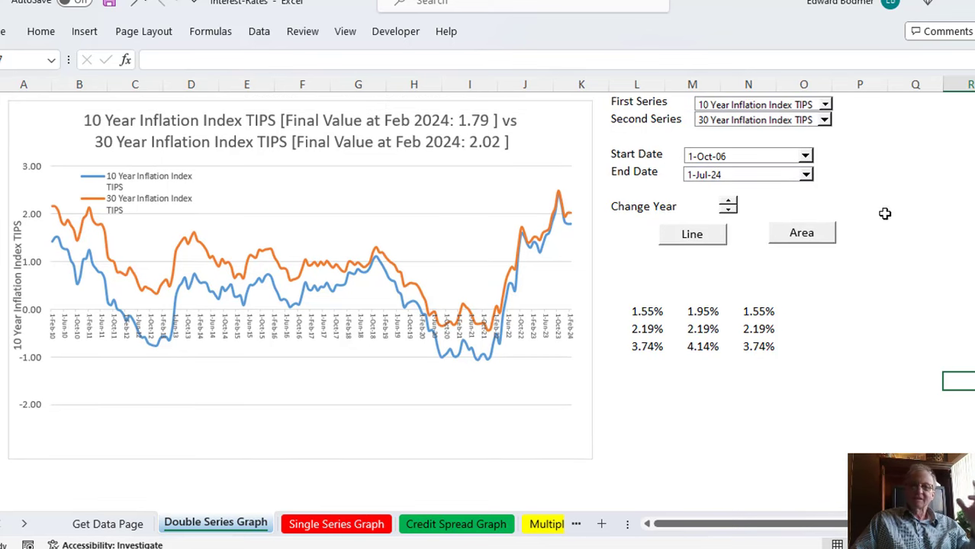
{"action": "left_click", "coordinate": [872, 292]}
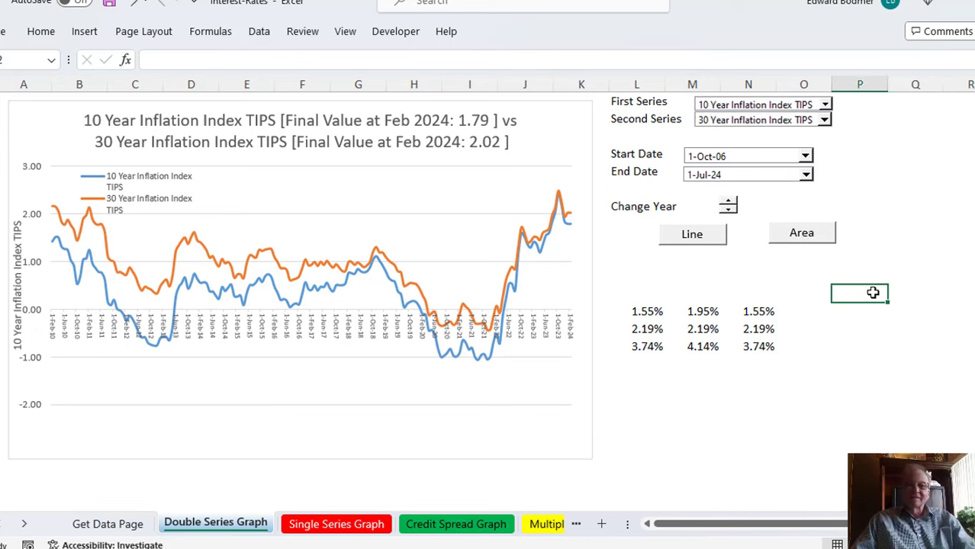
Step: Set the graph's First Series to Merrill Lynch BBB Adj Spread
{"action": "left_click", "coordinate": [771, 109]}
{"action": "scroll", "coordinate": [768, 112], "scroll_direction": "up", "scroll_amount": 4}
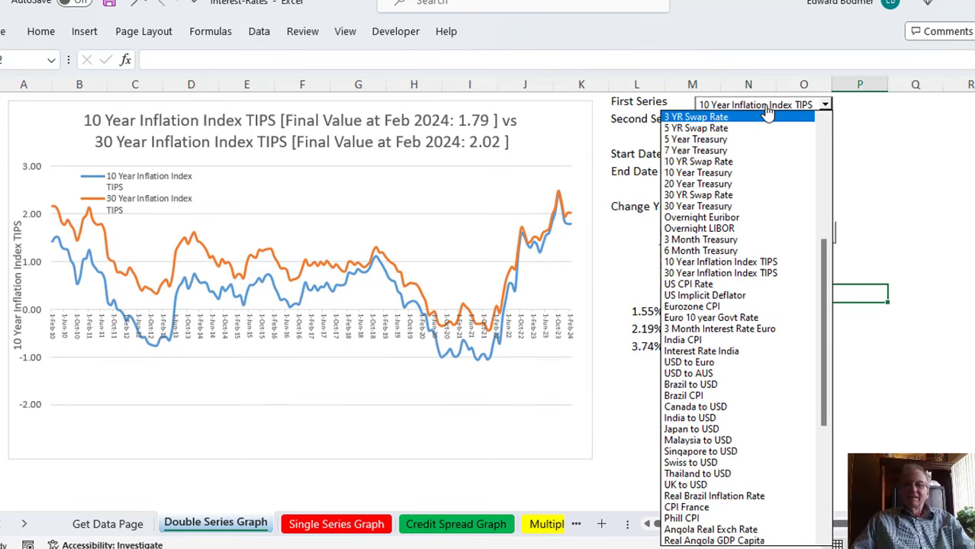
{"action": "scroll", "coordinate": [768, 113], "scroll_direction": "up", "scroll_amount": 8}
{"action": "scroll", "coordinate": [769, 112], "scroll_direction": "down", "scroll_amount": 4}
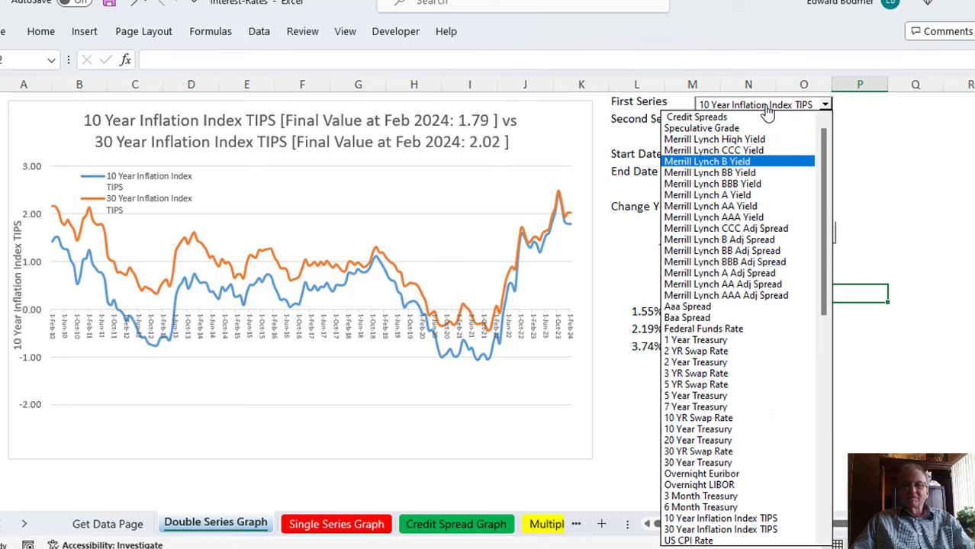
{"action": "key", "text": "Down"}
{"action": "key", "text": "Down"}
{"action": "key", "text": "Down"}
{"action": "key", "text": "Down"}
{"action": "key", "text": "Down"}
{"action": "key", "text": "Down"}
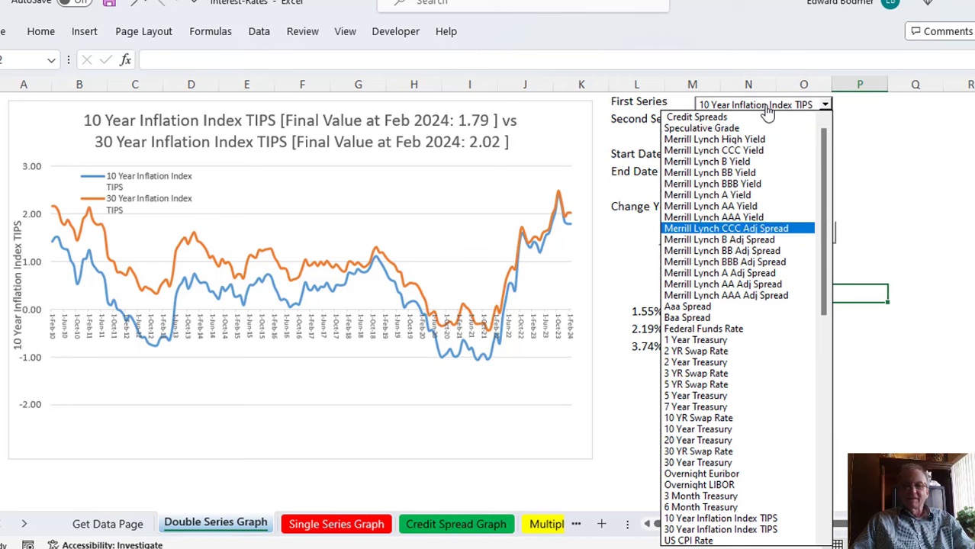
{"action": "key", "text": "Down"}
{"action": "key", "text": "Down"}
{"action": "key", "text": "Down"}
{"action": "key", "text": "Escape"}
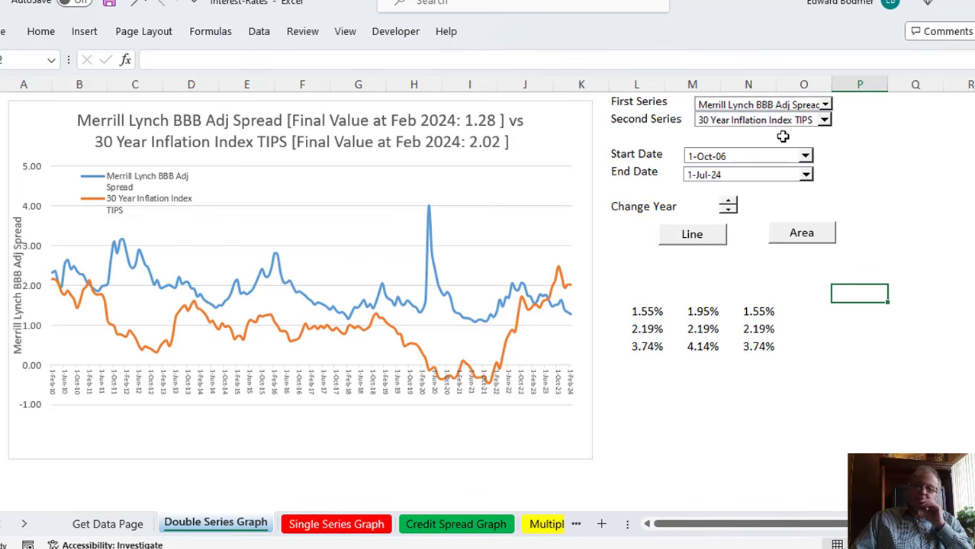
Step: Set the graph's Second Series to Merrill Lynch BB Adj Spread for comparison with the BBB spread
{"action": "left_click", "coordinate": [790, 122]}
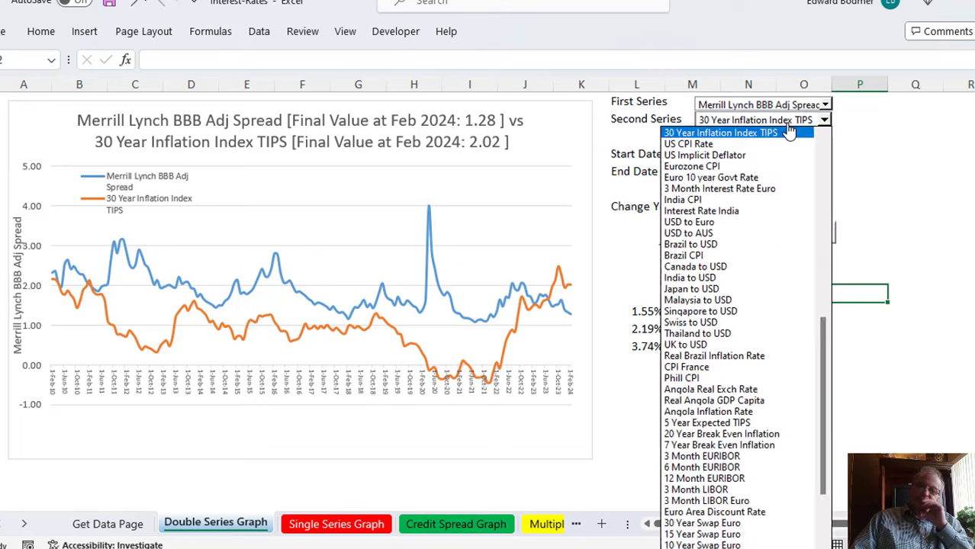
{"action": "scroll", "coordinate": [790, 131], "scroll_direction": "up", "scroll_amount": 12}
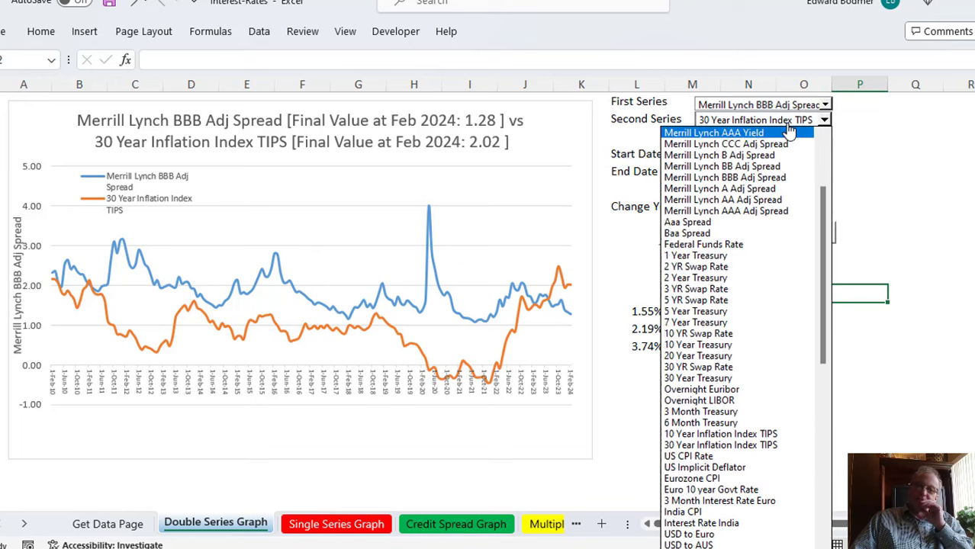
{"action": "key", "text": "Down"}
{"action": "key", "text": "Down"}
{"action": "key", "text": "Down"}
{"action": "key", "text": "Down"}
{"action": "key", "text": "Down"}
{"action": "key", "text": "Down"}
{"action": "key", "text": "Down"}
{"action": "key", "text": "Down"}
{"action": "key", "text": "Down"}
{"action": "key", "text": "Down"}
{"action": "key", "text": "Down"}
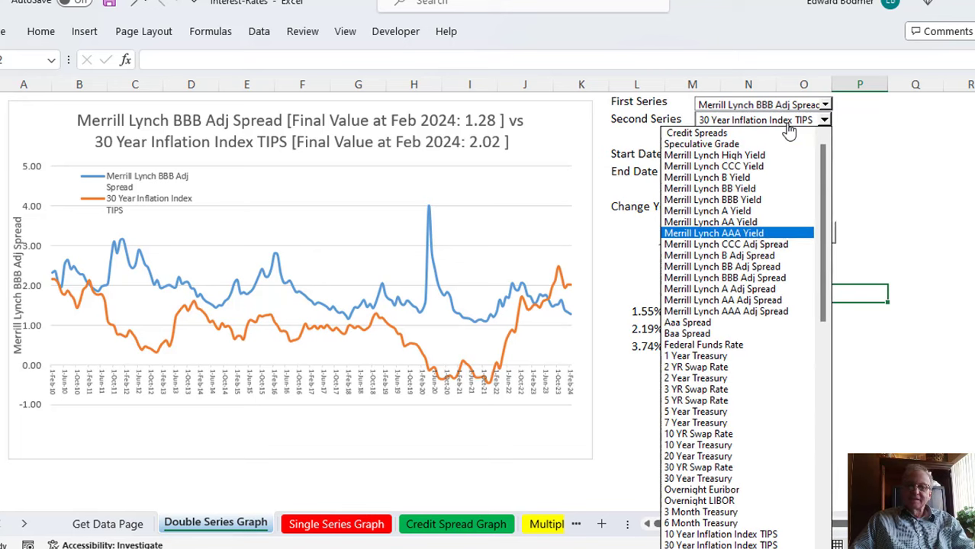
{"action": "key", "text": "Down"}
{"action": "key", "text": "Return"}
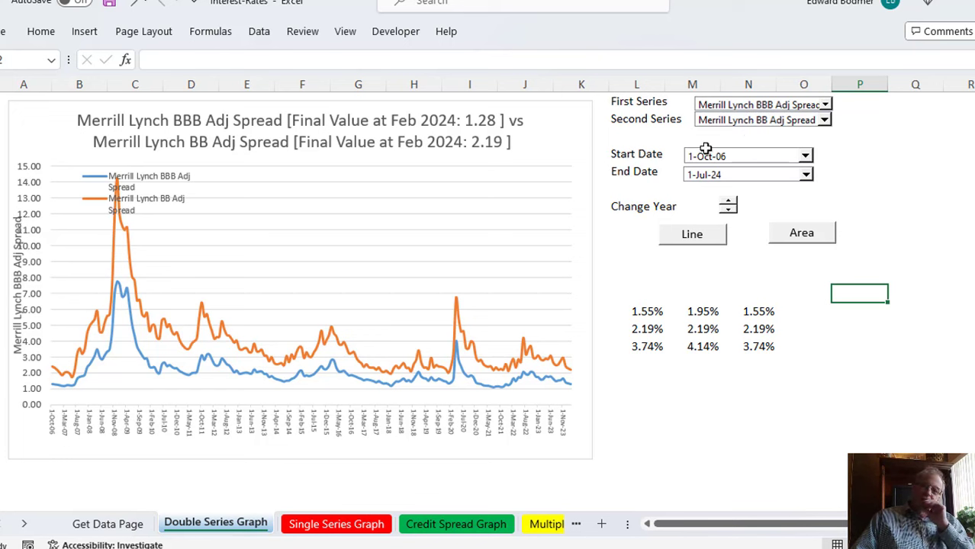
Step: Set the graph's Start Date to 1-Feb-09 for the BBB and BB spread comparison
{"action": "left_click", "coordinate": [731, 159]}
{"action": "key", "text": "Down"}
{"action": "key", "text": "Down"}
{"action": "key", "text": "Down"}
{"action": "key", "text": "Down"}
{"action": "key", "text": "Down"}
{"action": "key", "text": "Down"}
{"action": "key", "text": "Down"}
{"action": "key", "text": "Down"}
{"action": "key", "text": "Down"}
{"action": "key", "text": "Down"}
{"action": "key", "text": "Down"}
{"action": "key", "text": "Down"}
{"action": "key", "text": "Down"}
{"action": "key", "text": "Down"}
{"action": "key", "text": "Down"}
{"action": "key", "text": "Down"}
{"action": "key", "text": "Down"}
{"action": "key", "text": "Down"}
{"action": "key", "text": "Down"}
{"action": "key", "text": "Down"}
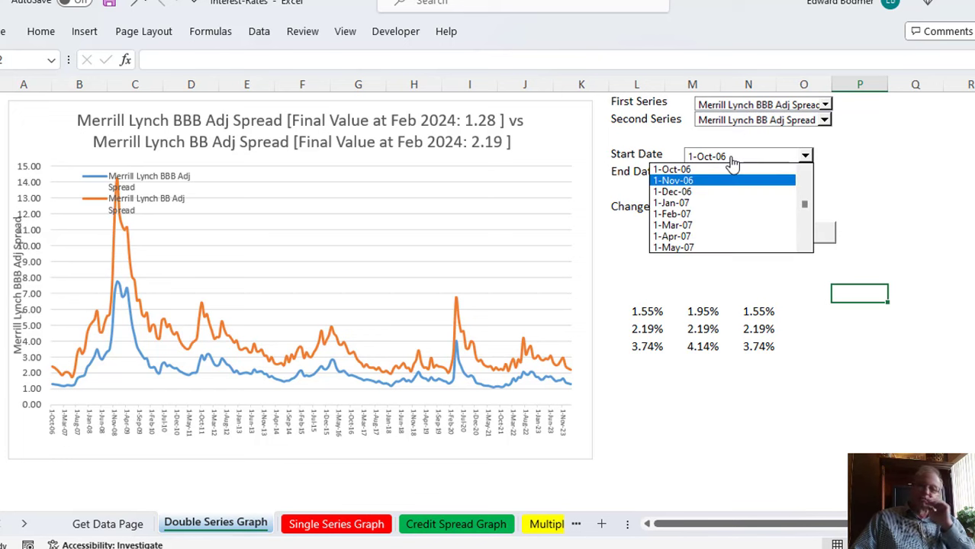
{"action": "key", "text": "Down"}
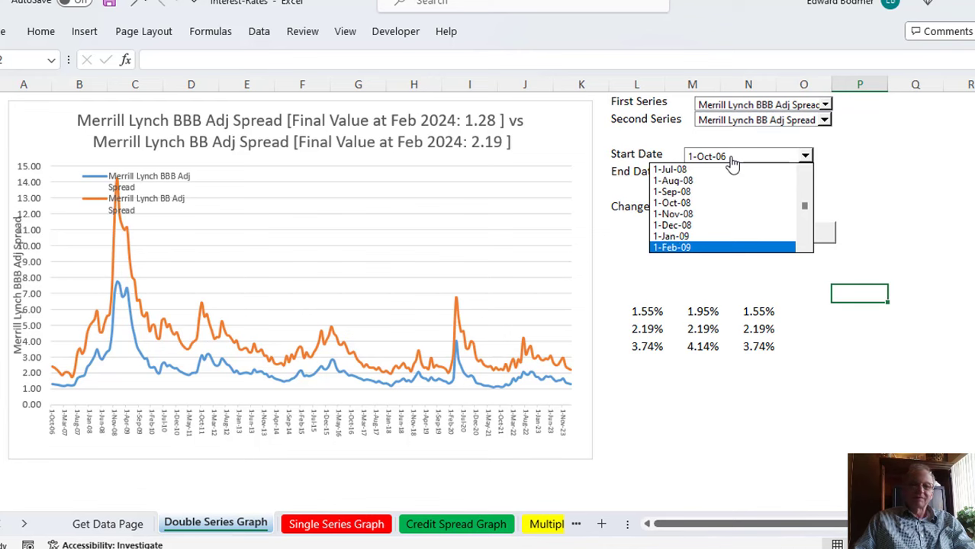
{"action": "key", "text": "Escape"}
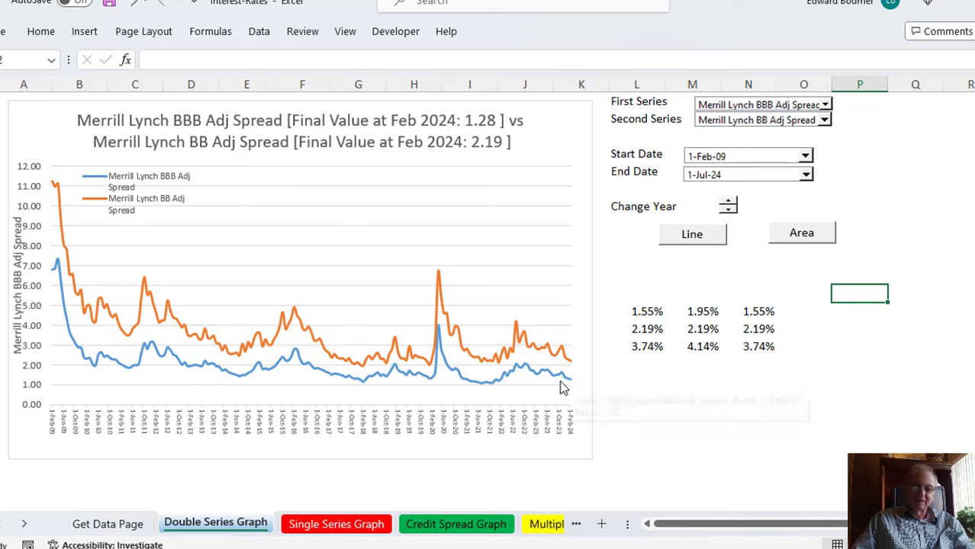
{"action": "mouse_move", "coordinate": [480, 388]}
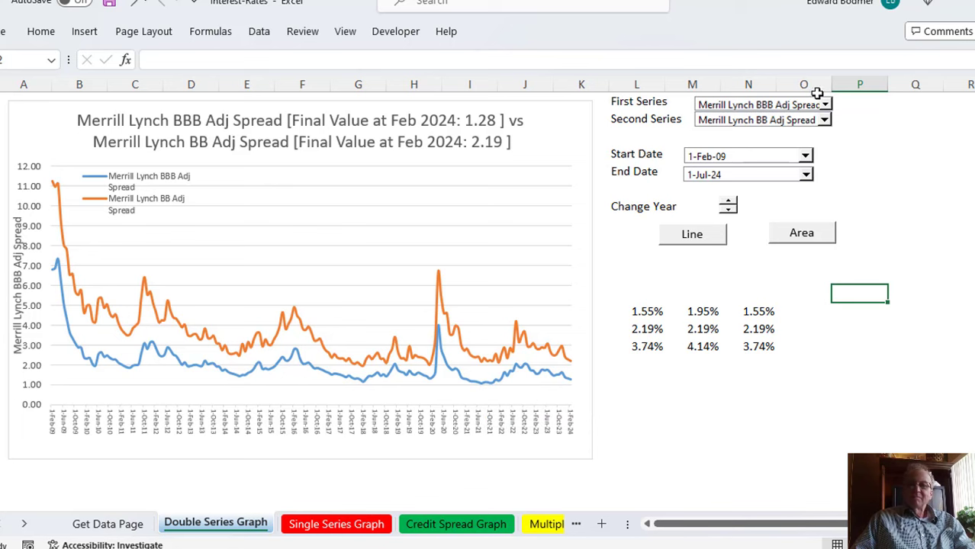
Step: Change the Second Series to Merrill Lynch A Adj Spread to compare it with the BBB spread
{"action": "left_click", "coordinate": [803, 124]}
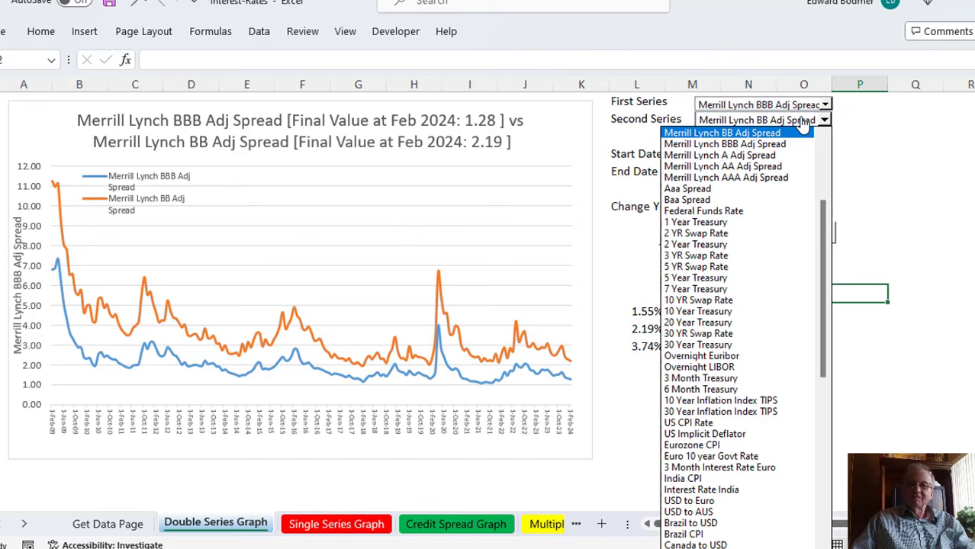
{"action": "key", "text": "Up"}
{"action": "key", "text": "Down"}
{"action": "key", "text": "Down"}
{"action": "key", "text": "Down"}
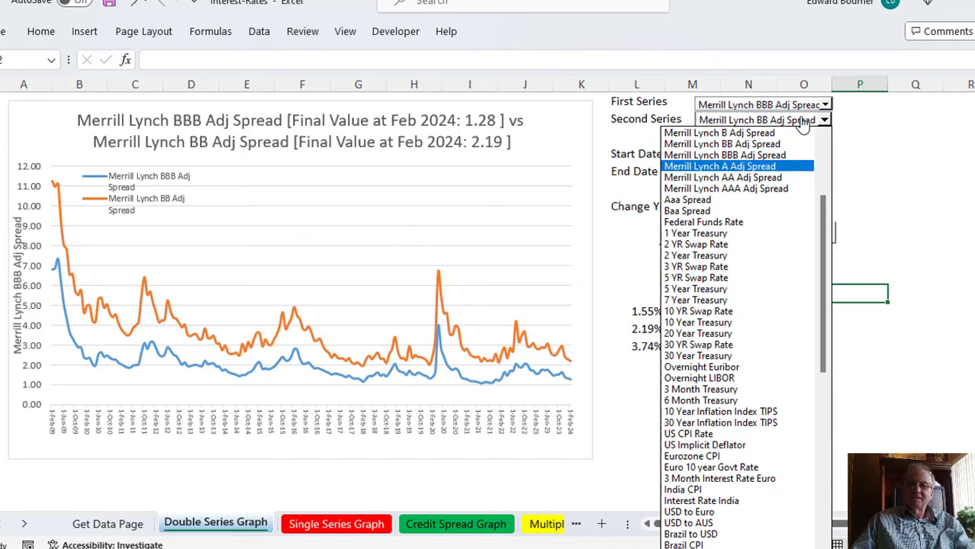
{"action": "left_click", "coordinate": [803, 123]}
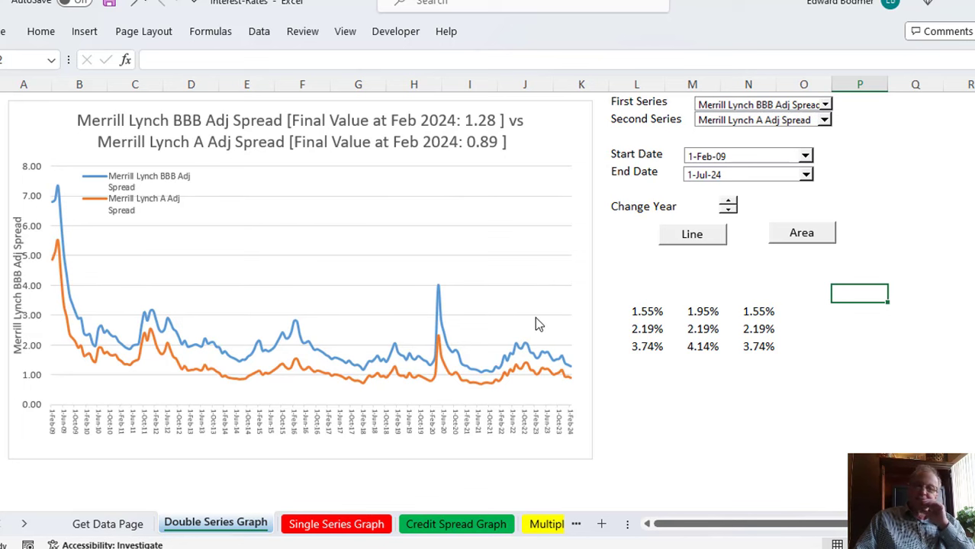
Step: Move the graph's Start Date forward to 1-Feb-10 for the BBB and A spread comparison
{"action": "left_click", "coordinate": [771, 160]}
{"action": "key", "text": "Down"}
{"action": "key", "text": "Down"}
{"action": "key", "text": "Down"}
{"action": "key", "text": "Down"}
{"action": "key", "text": "Down"}
{"action": "key", "text": "Down"}
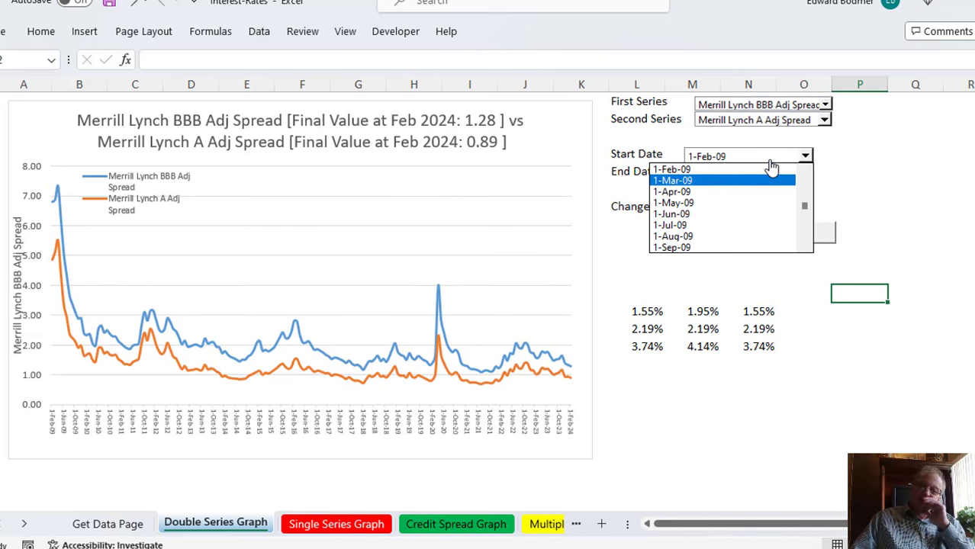
{"action": "key", "text": "Down"}
{"action": "key", "text": "Down"}
{"action": "key", "text": "Down"}
{"action": "key", "text": "Down"}
{"action": "key", "text": "Down"}
{"action": "key", "text": "Down"}
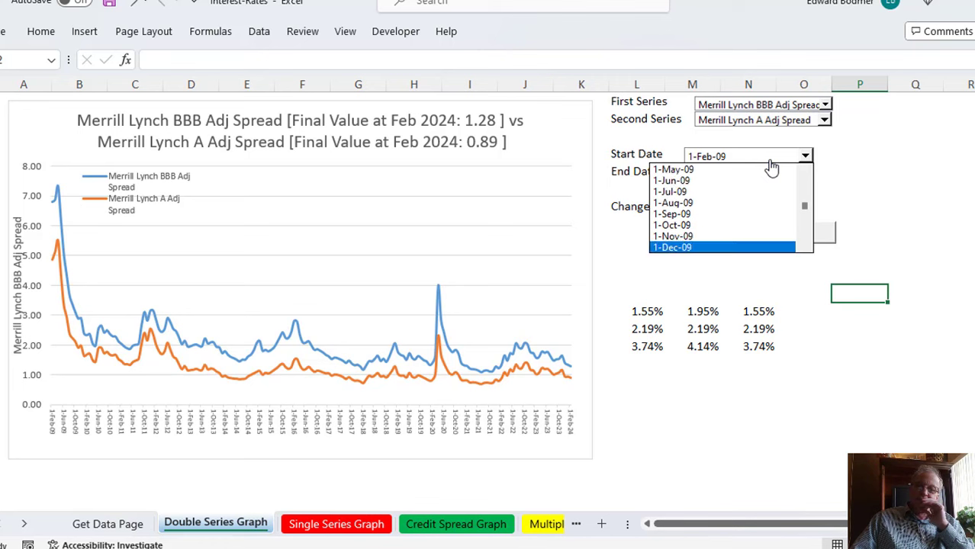
{"action": "key", "text": "Return"}
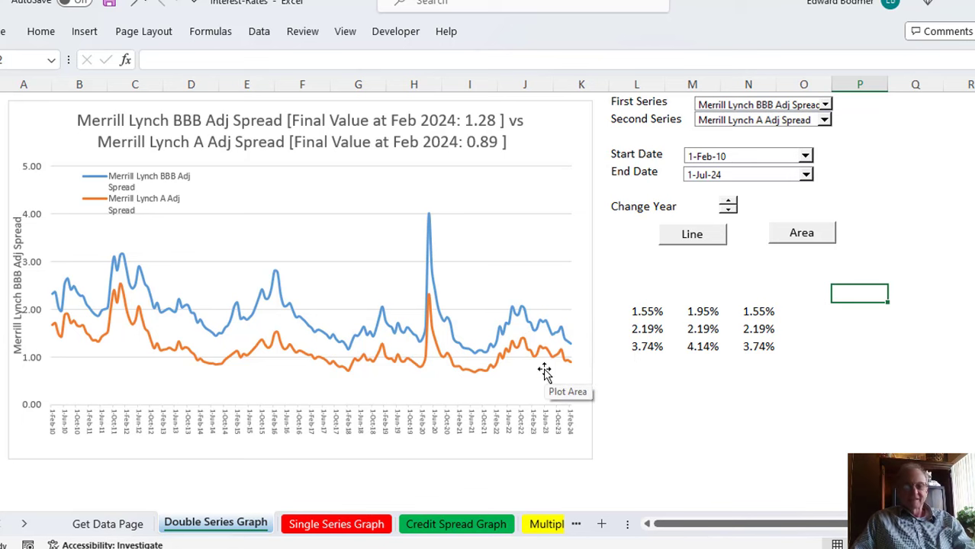
Step: Replace the A spread in the Second Series with 10 Year Treasury
{"action": "left_click", "coordinate": [823, 121]}
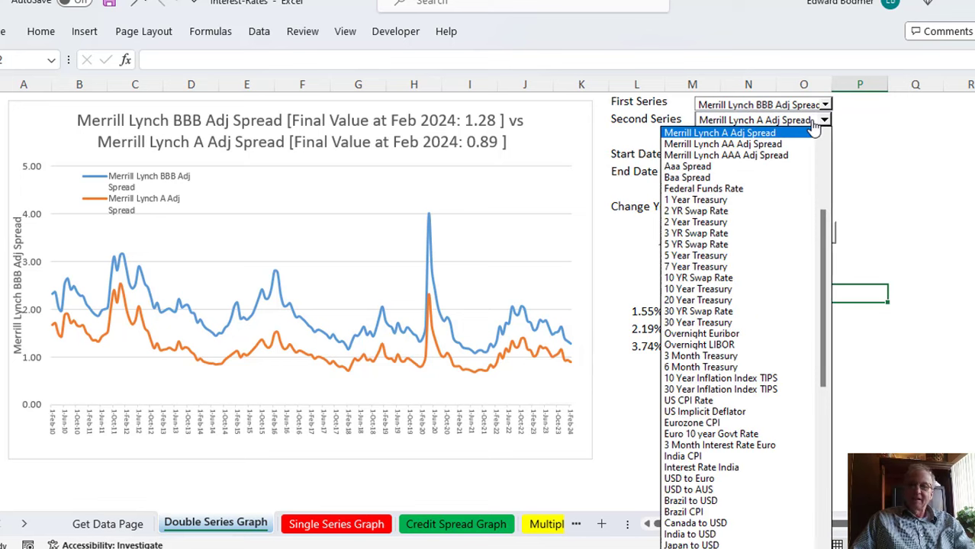
{"action": "key", "text": "Down"}
{"action": "key", "text": "Down"}
{"action": "key", "text": "Down"}
{"action": "key", "text": "Down"}
{"action": "key", "text": "Down"}
{"action": "key", "text": "Down"}
{"action": "key", "text": "Down"}
{"action": "key", "text": "Down"}
{"action": "key", "text": "Down"}
{"action": "key", "text": "Down"}
{"action": "key", "text": "Down"}
{"action": "key", "text": "Down"}
{"action": "key", "text": "Down"}
{"action": "key", "text": "Down"}
{"action": "key", "text": "Down"}
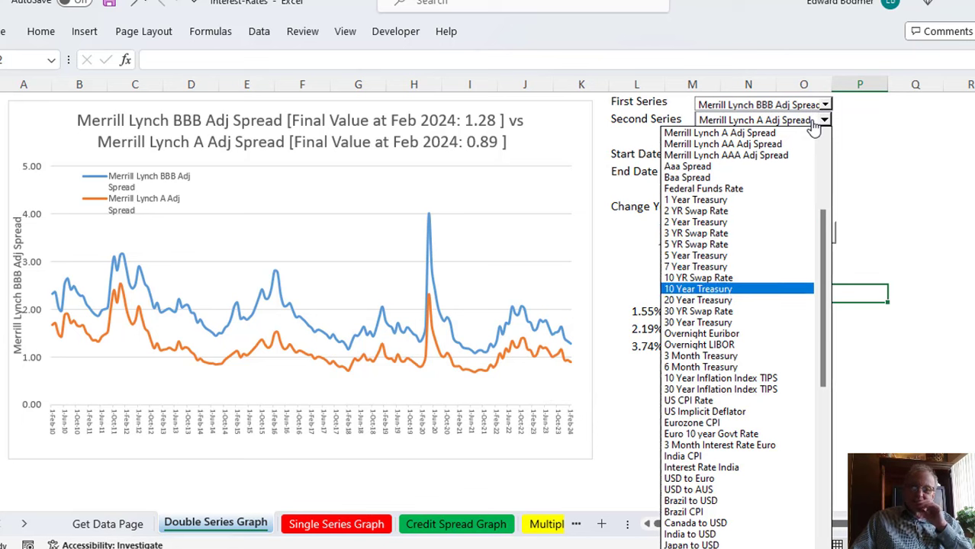
{"action": "key", "text": "Up"}
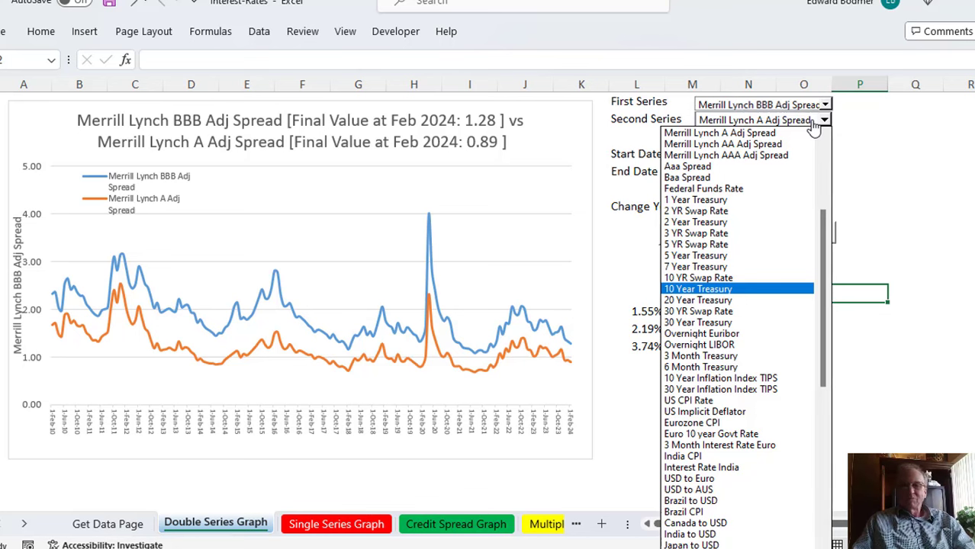
{"action": "key", "text": "Return"}
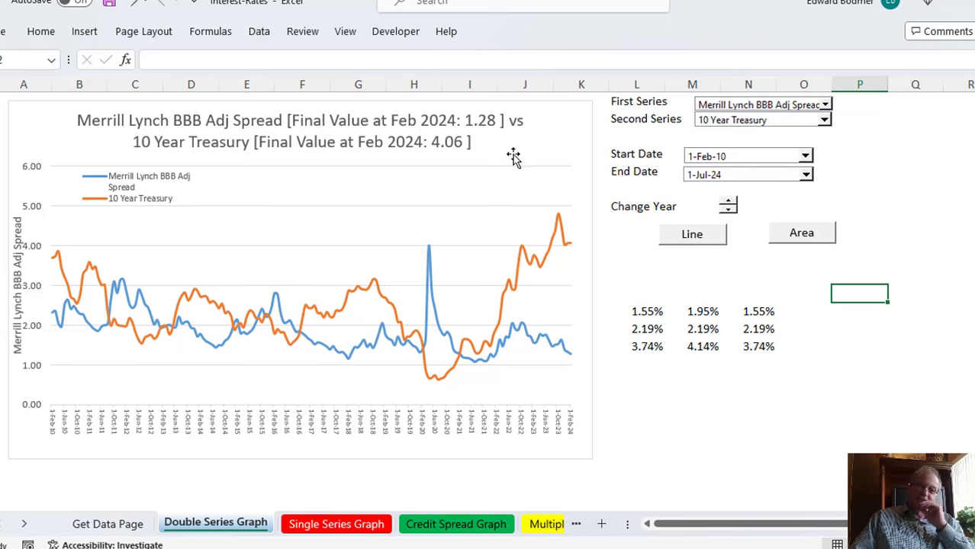
Step: Compare the BBB spread with longer maturities by switching the Second Series to 20 Year Treasury and 30 Year Treasury
{"action": "left_click", "coordinate": [823, 120]}
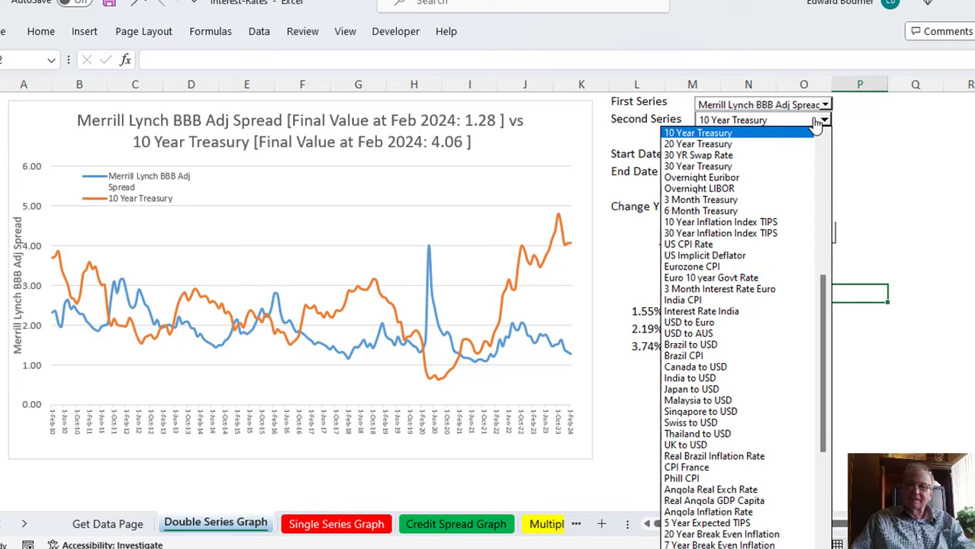
{"action": "left_click", "coordinate": [816, 124]}
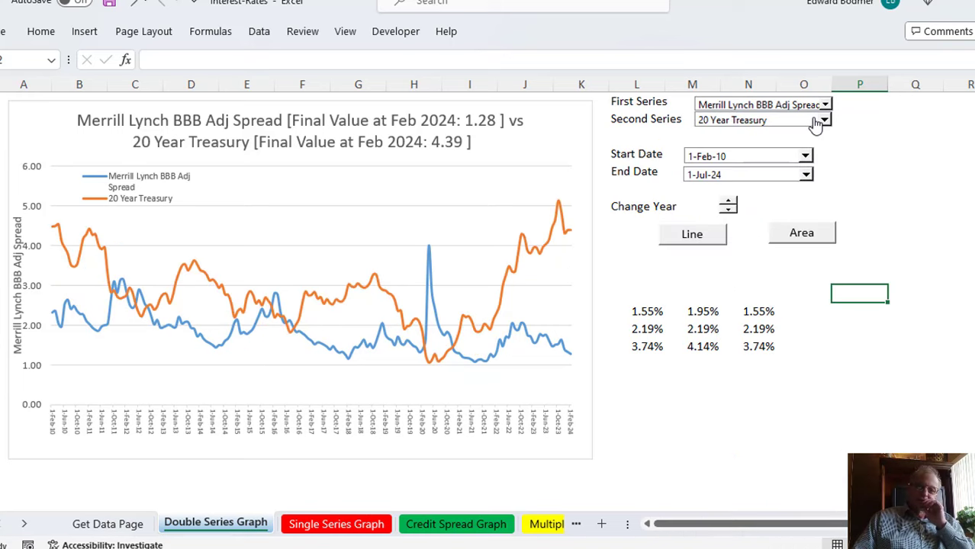
{"action": "left_click", "coordinate": [817, 124]}
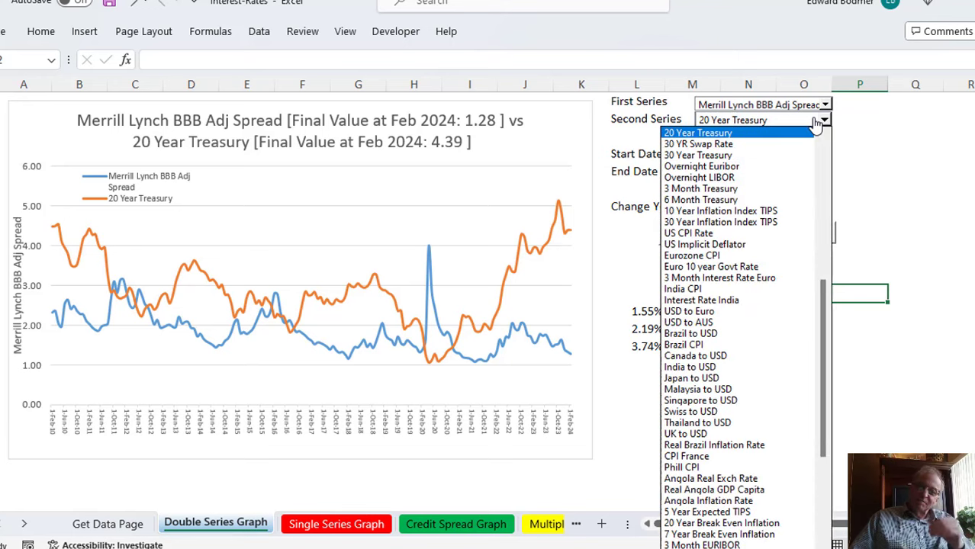
{"action": "key", "text": "Down"}
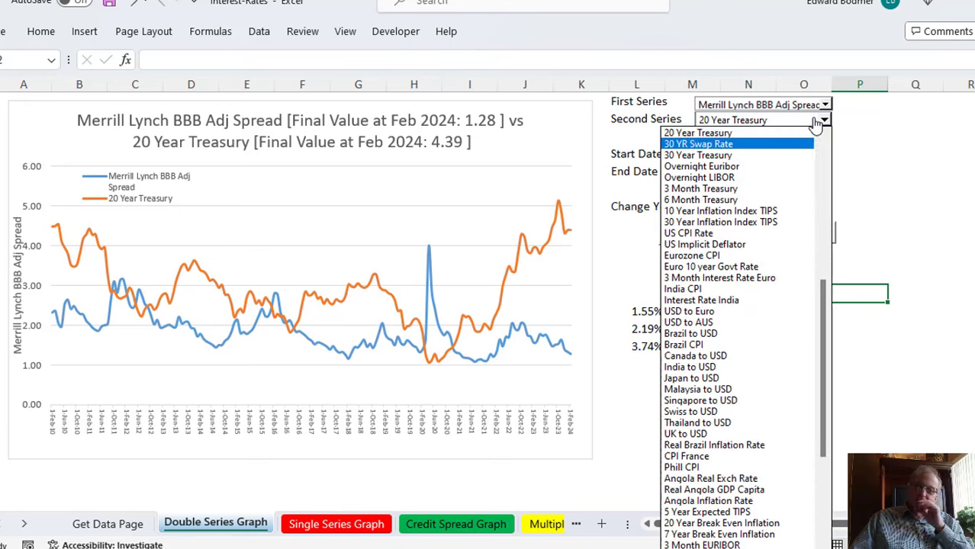
{"action": "key", "text": "Down"}
{"action": "left_click", "coordinate": [817, 125]}
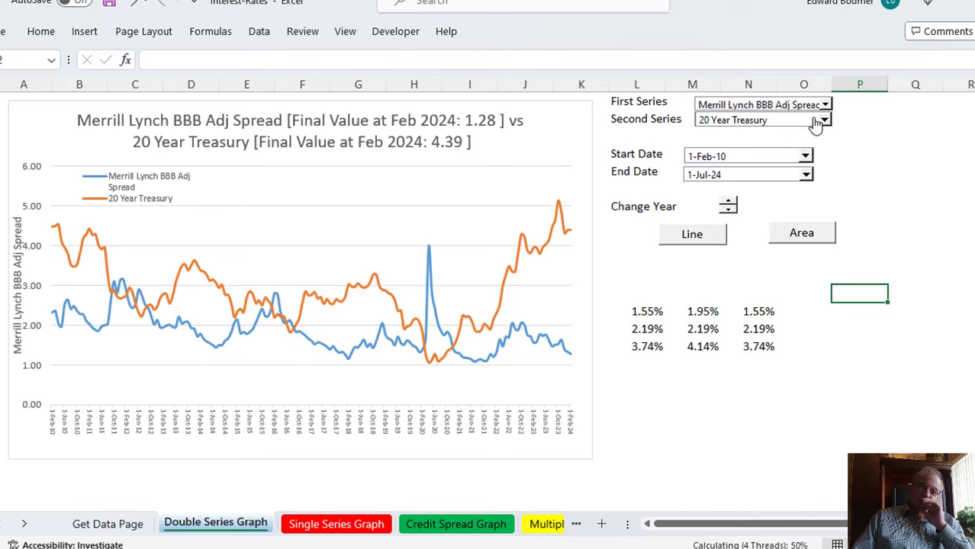
Step: Compare the BBB spread with a shorter maturity by setting the Second Series to 5 Year Treasury
{"action": "left_click", "coordinate": [816, 124]}
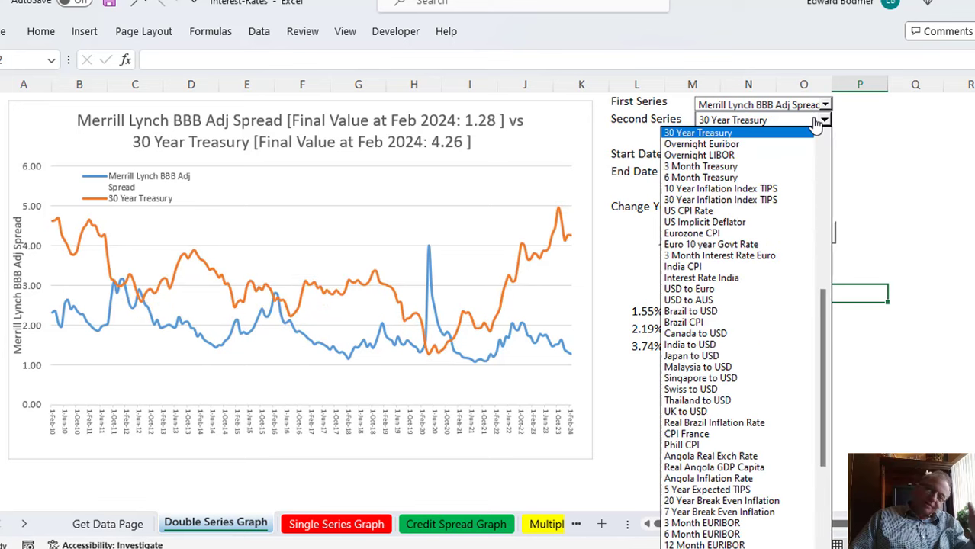
{"action": "key", "text": "Up"}
{"action": "key", "text": "Up"}
{"action": "key", "text": "Up"}
{"action": "key", "text": "Up"}
{"action": "key", "text": "Up"}
{"action": "key", "text": "Up"}
{"action": "key", "text": "Up"}
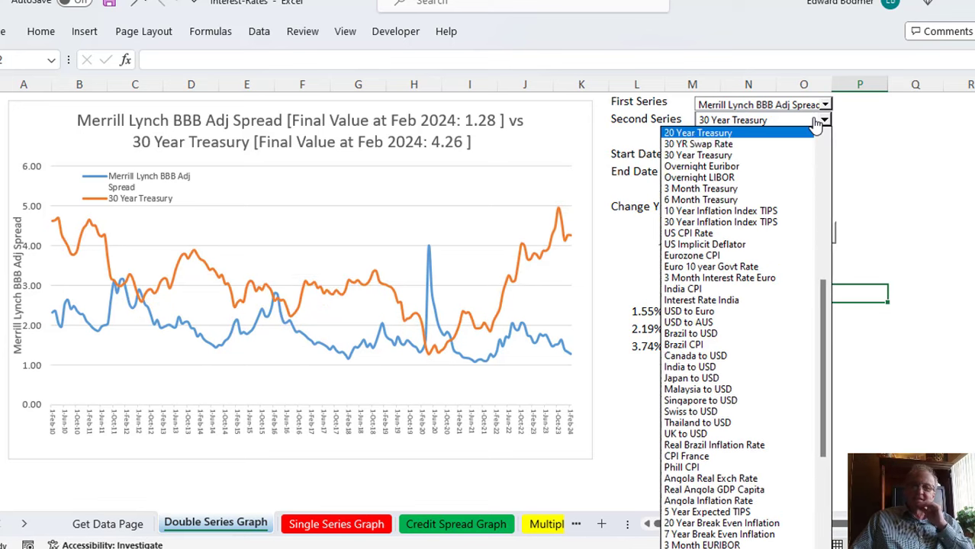
{"action": "key", "text": "Down"}
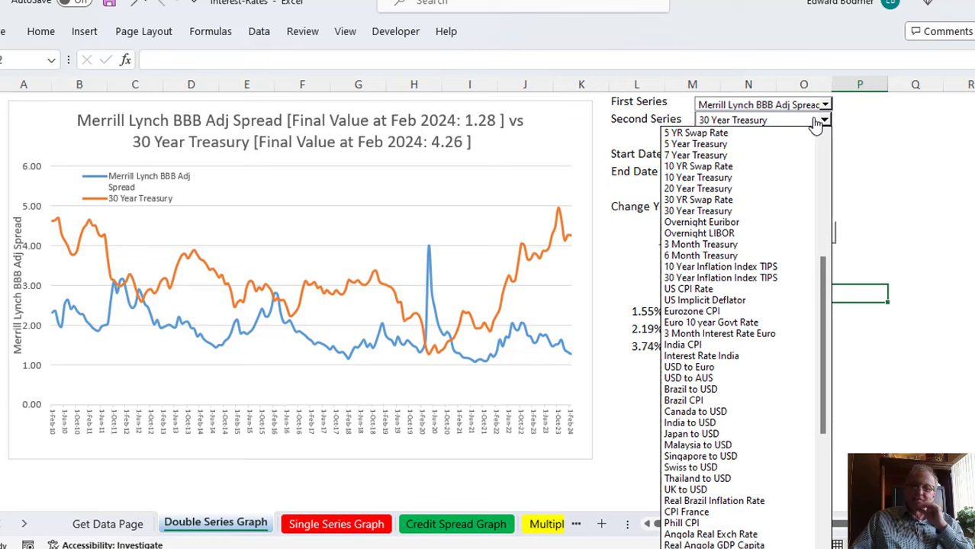
{"action": "key", "text": "Return"}
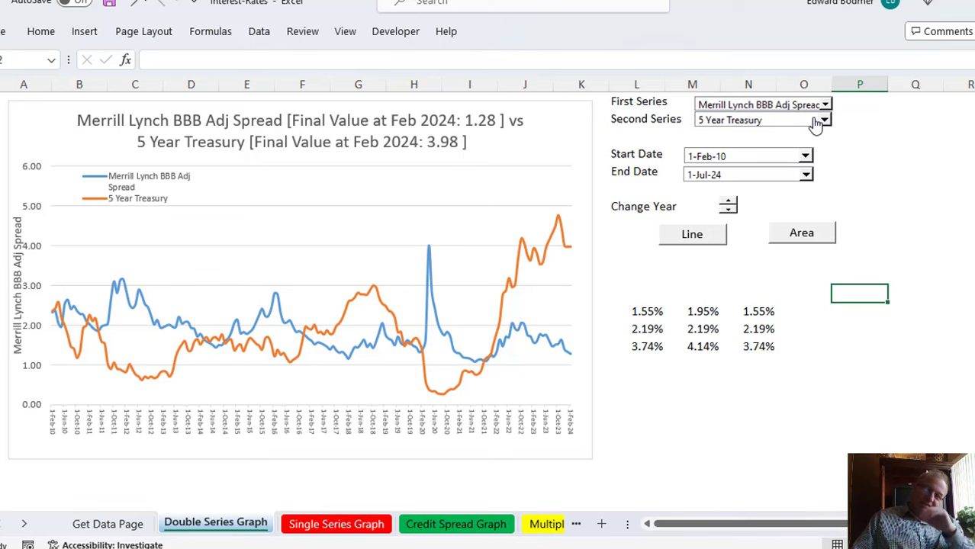
Step: Switch the Second Series to 1 Year Treasury to view short-term rates against the BBB spread
{"action": "left_click", "coordinate": [823, 121]}
{"action": "key", "text": "Up"}
{"action": "key", "text": "Up"}
{"action": "key", "text": "Up"}
{"action": "key", "text": "Up"}
{"action": "key", "text": "Up"}
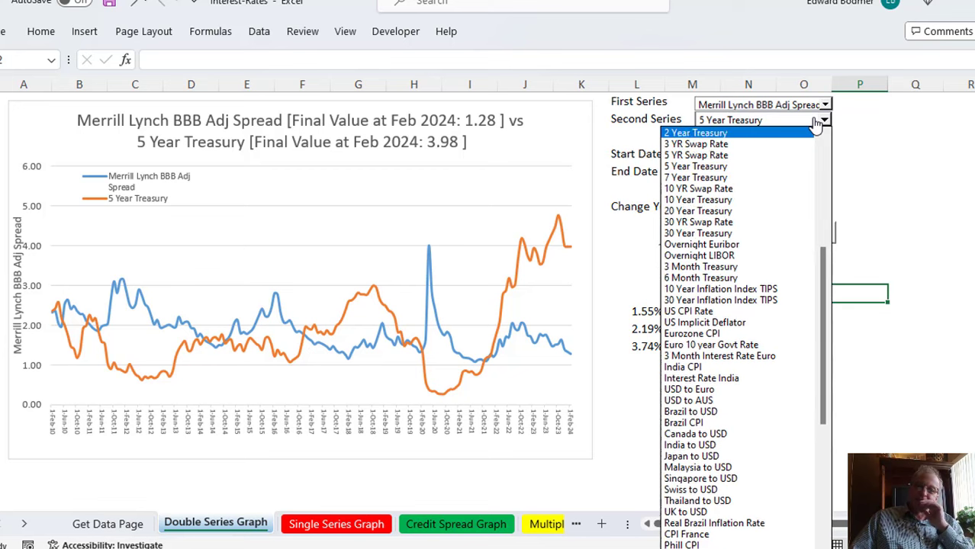
{"action": "key", "text": "Up"}
{"action": "key", "text": "Down"}
{"action": "key", "text": "Escape"}
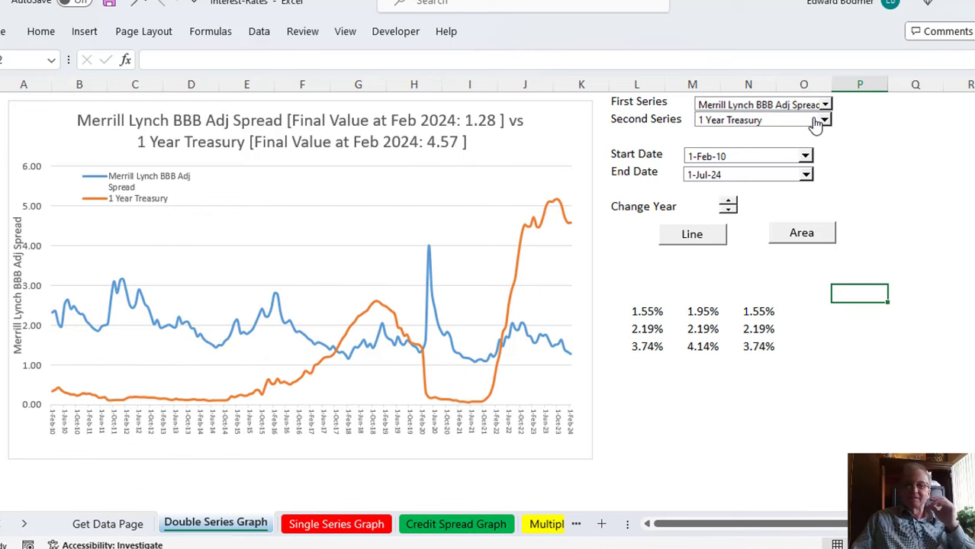
Step: Return the graph's Second Series to 10 Year Treasury
{"action": "left_click", "coordinate": [824, 121]}
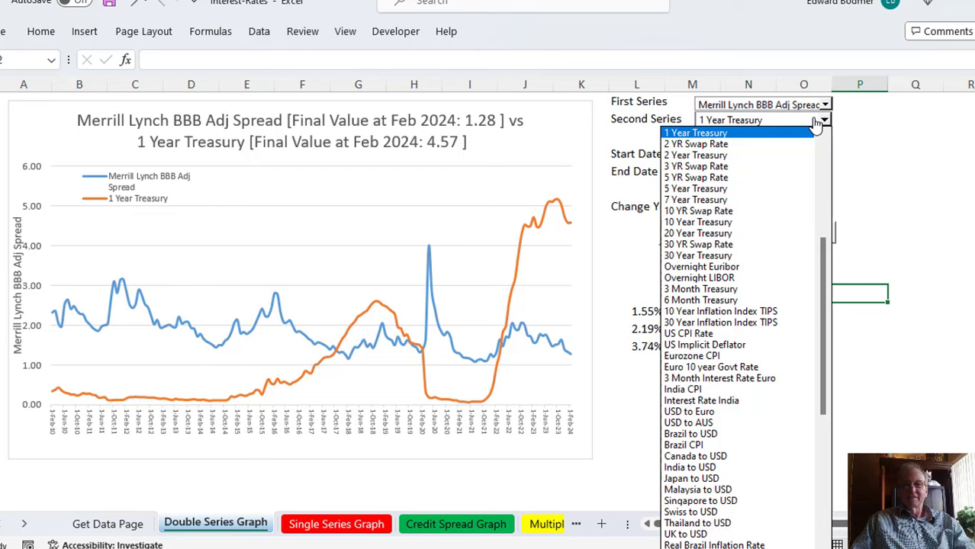
{"action": "key", "text": "Down"}
{"action": "key", "text": "Down"}
{"action": "key", "text": "Down"}
{"action": "key", "text": "Down"}
{"action": "key", "text": "Down"}
{"action": "key", "text": "Down"}
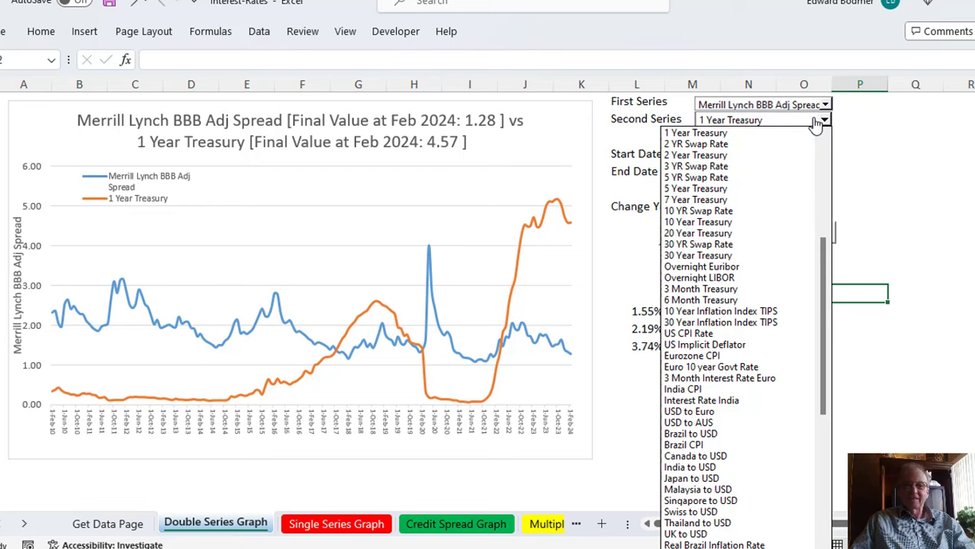
{"action": "key", "text": "Down"}
{"action": "key", "text": "Down"}
{"action": "key", "text": "Escape"}
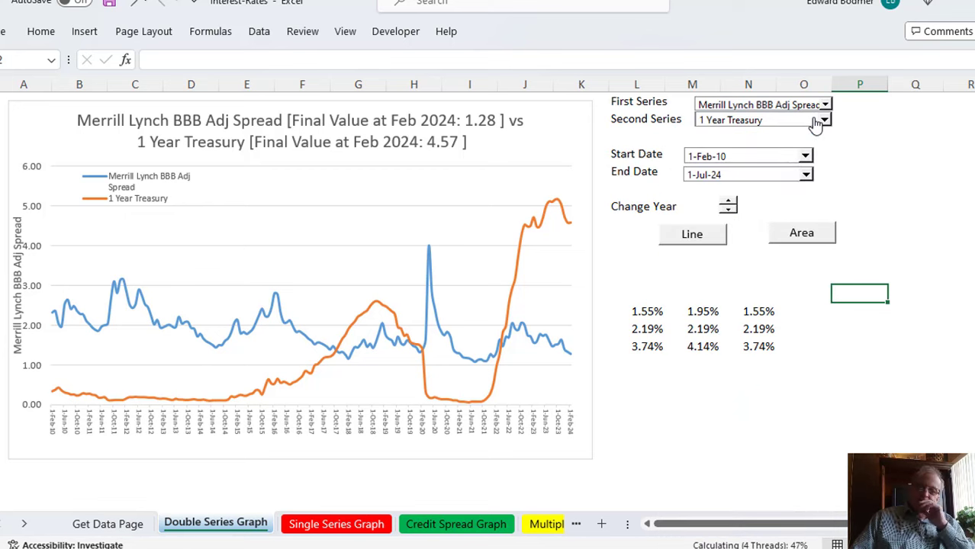
Step: Convert the BBB spread and 10 Year Treasury graph to a stacked area chart and deselect it
{"action": "left_click", "coordinate": [908, 244]}
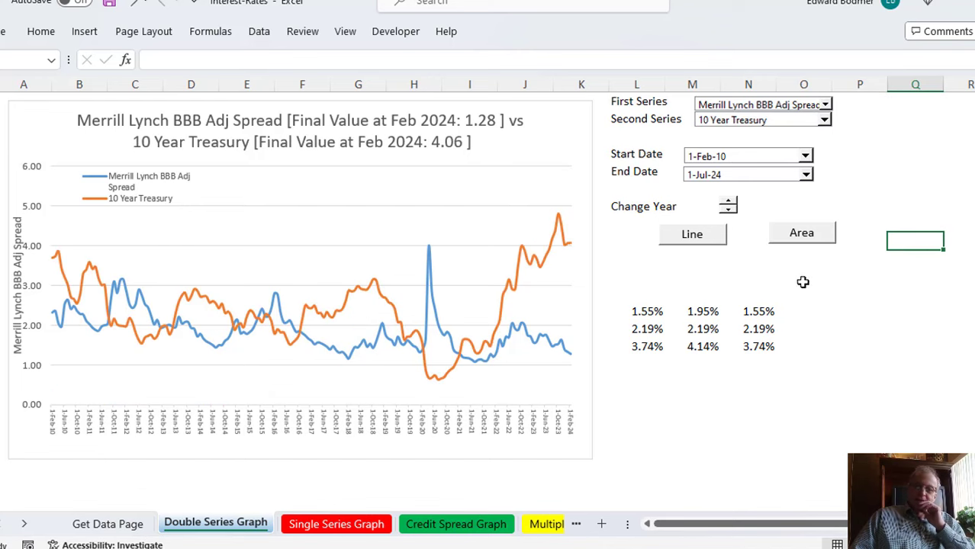
{"action": "left_click", "coordinate": [803, 233]}
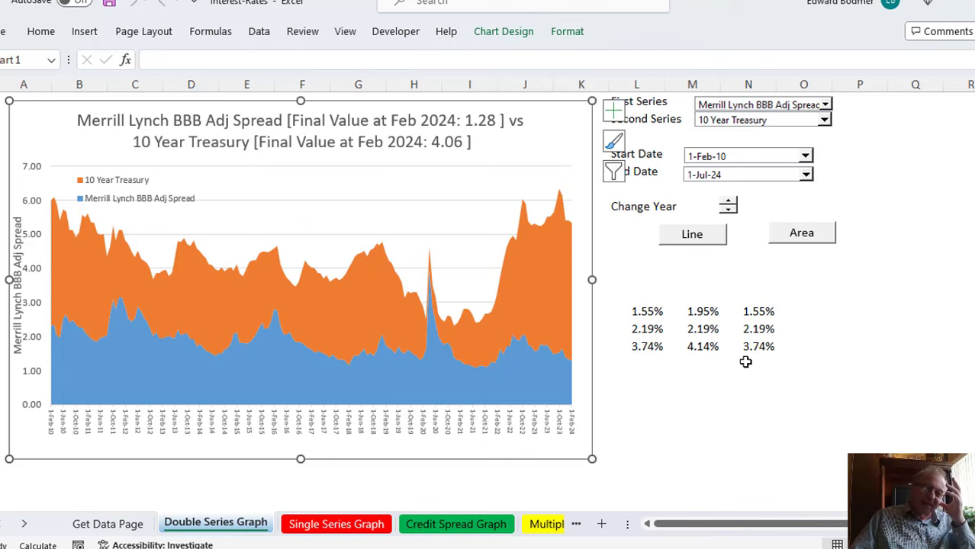
{"action": "left_click", "coordinate": [771, 398]}
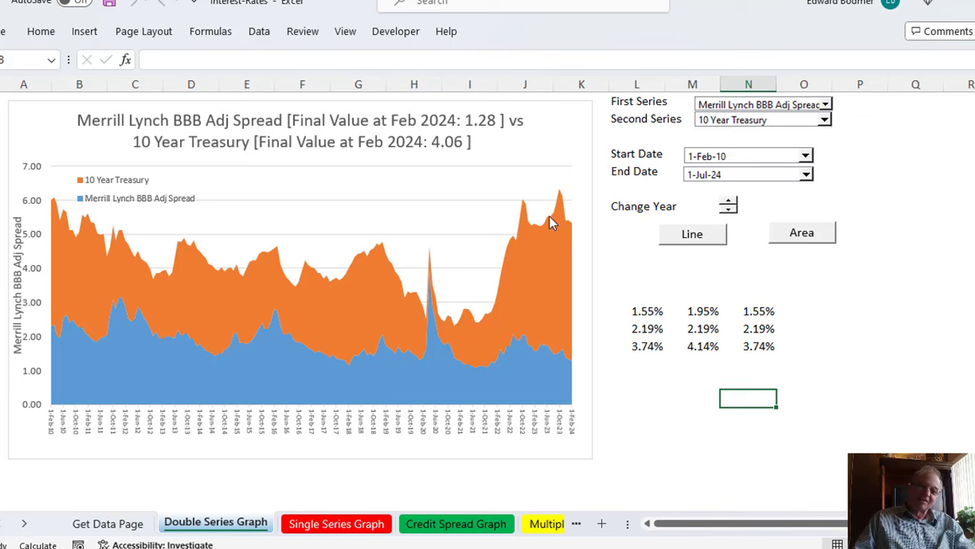
Step: Switch to the project finance PowerPoint deck and advance to the slide "Example of Pricing and Changing Credit Spreads"
{"action": "left_click", "coordinate": [703, 393]}
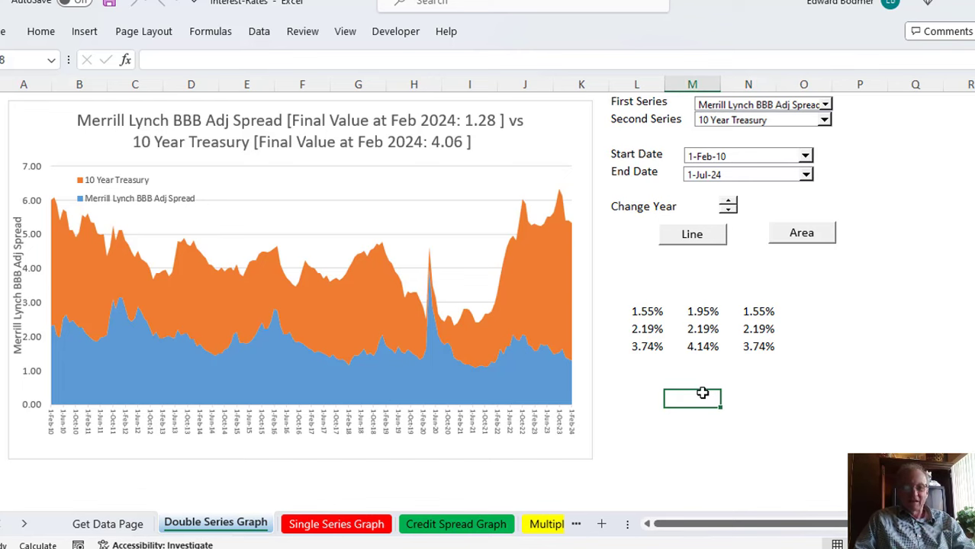
{"action": "key", "text": "alt+Tab"}
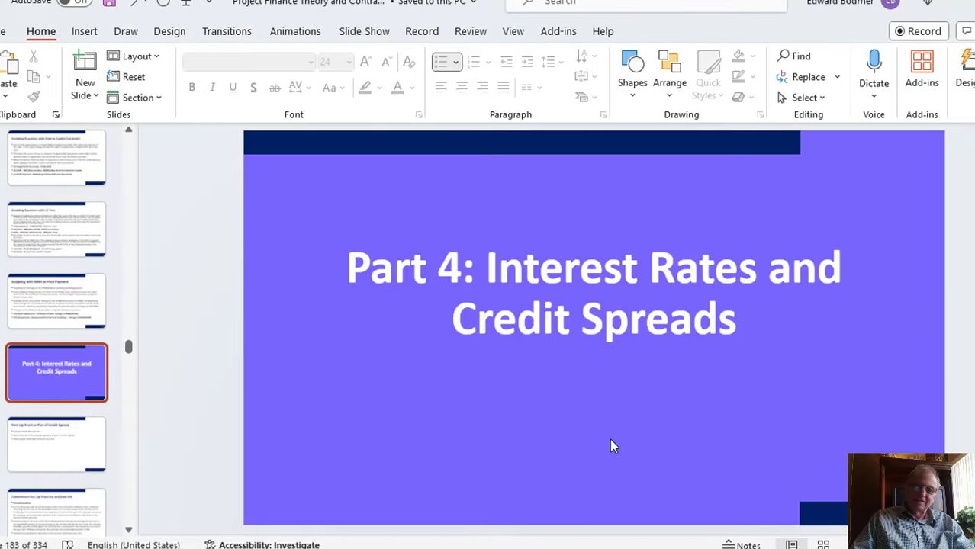
{"action": "key", "text": "Down"}
{"action": "key", "text": "Down"}
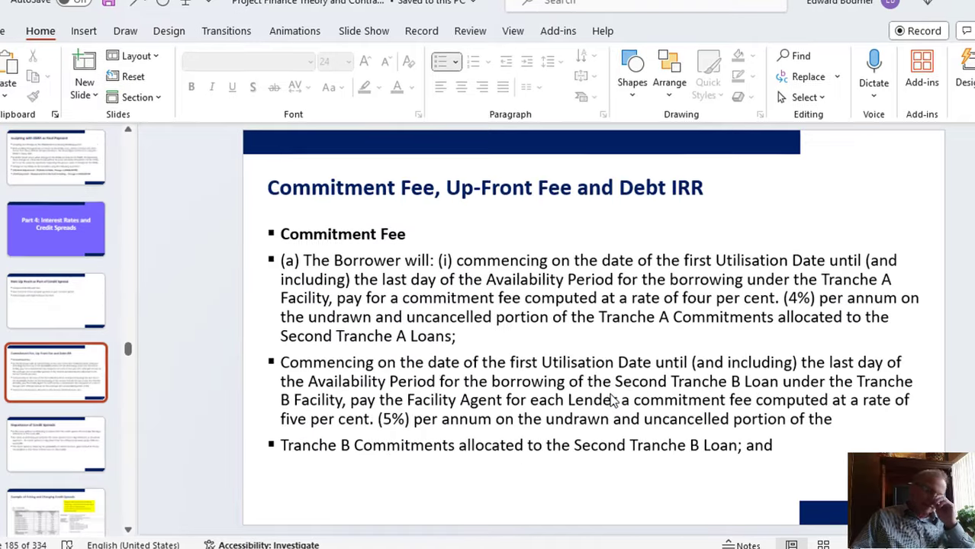
{"action": "key", "text": "Down"}
{"action": "key", "text": "Down"}
{"action": "key", "text": "Down"}
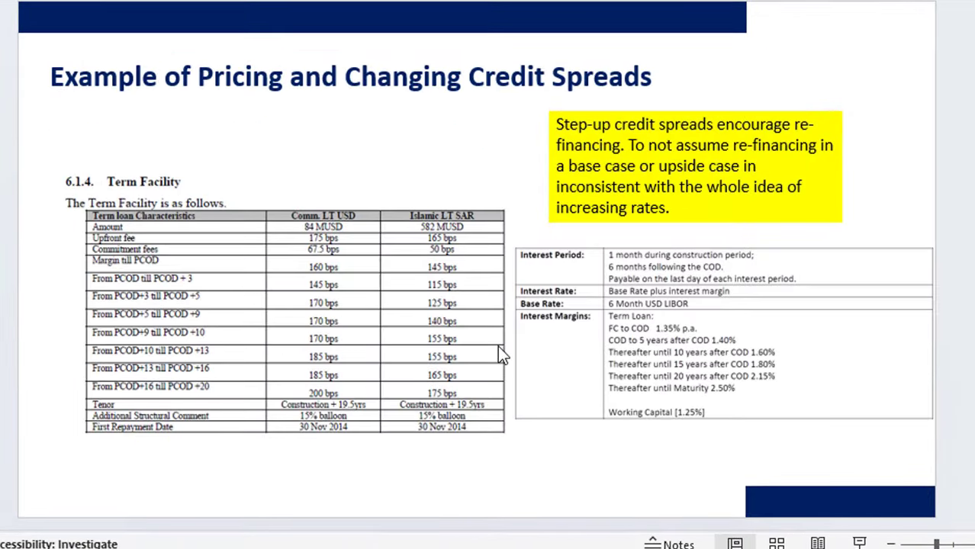
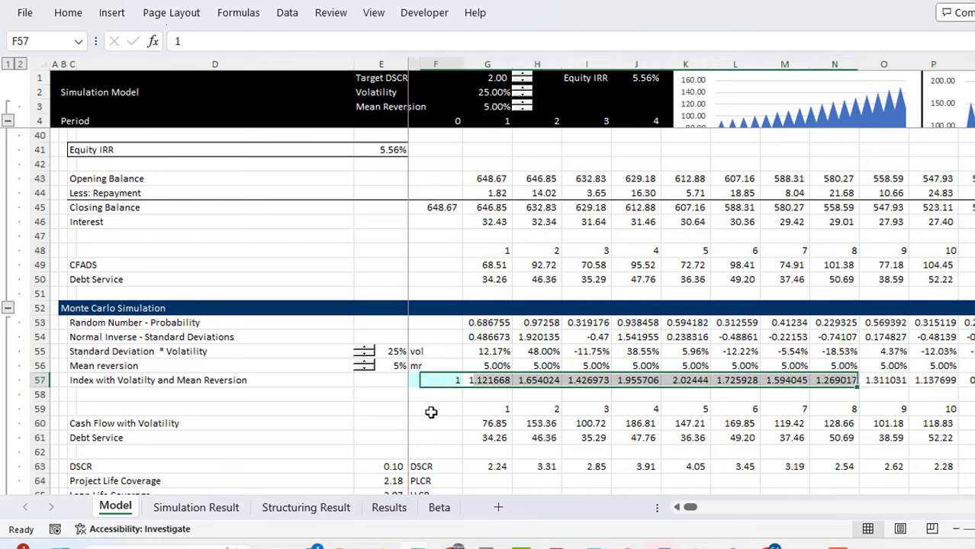
Step: Inspect the period 1 formula for Cash Flow with Volatility in the simulation model without changing it
{"action": "key", "text": "Down"}
{"action": "key", "text": "Down"}
{"action": "key", "text": "Down"}
{"action": "key", "text": "Down"}
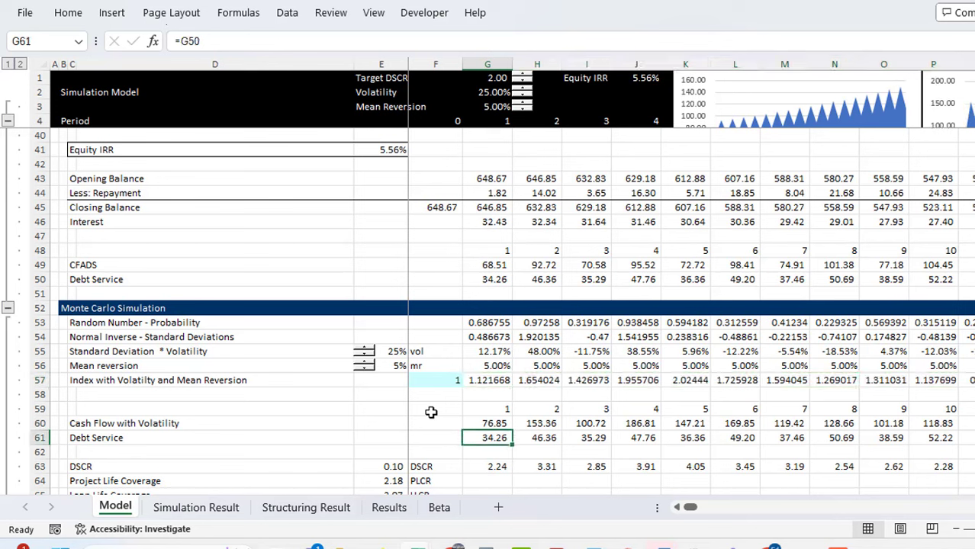
{"action": "key", "text": "Up"}
{"action": "key", "text": "F2"}
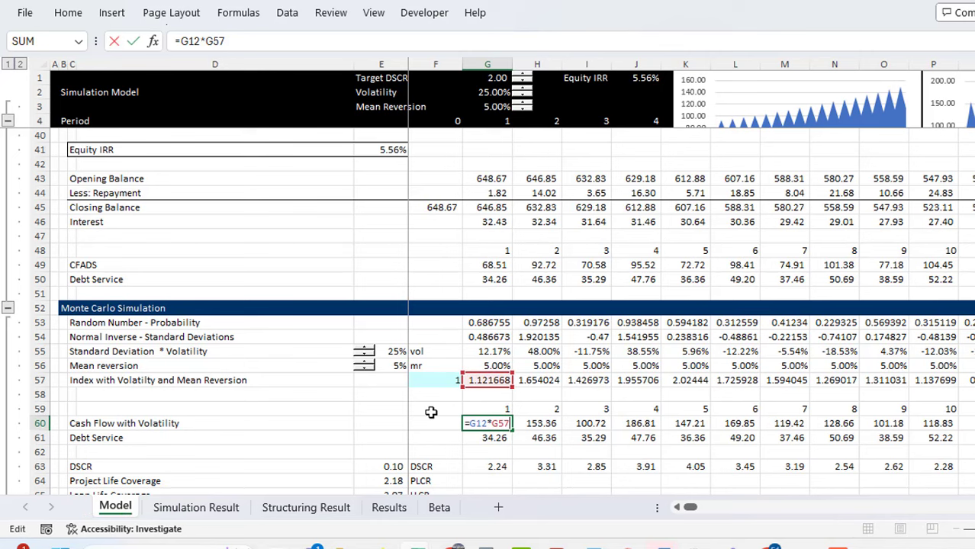
{"action": "key", "text": "Escape"}
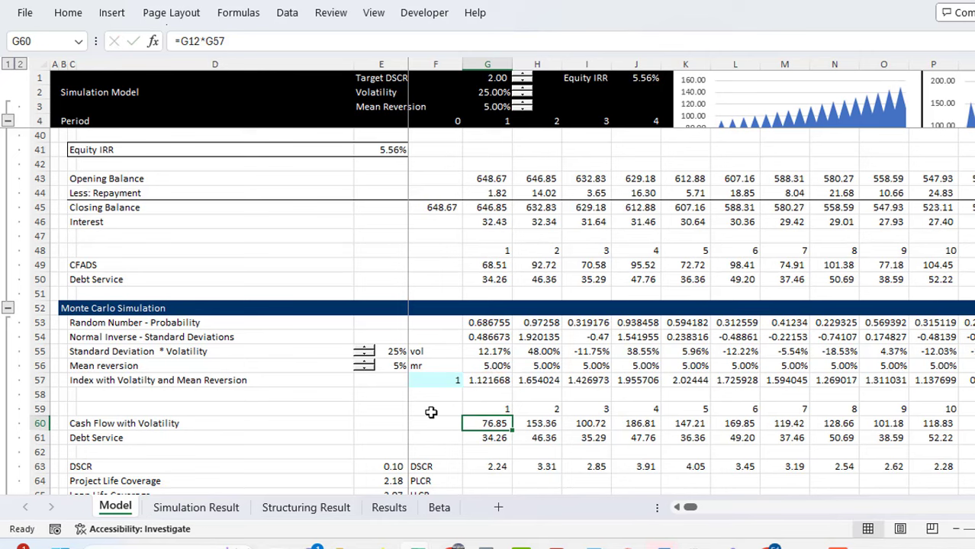
Step: Trace the base cash flow back to the Project Cashflow row in the Operating Cash Flow for Structuring section
{"action": "key", "text": "Page_Up"}
{"action": "key", "text": "Page_Up"}
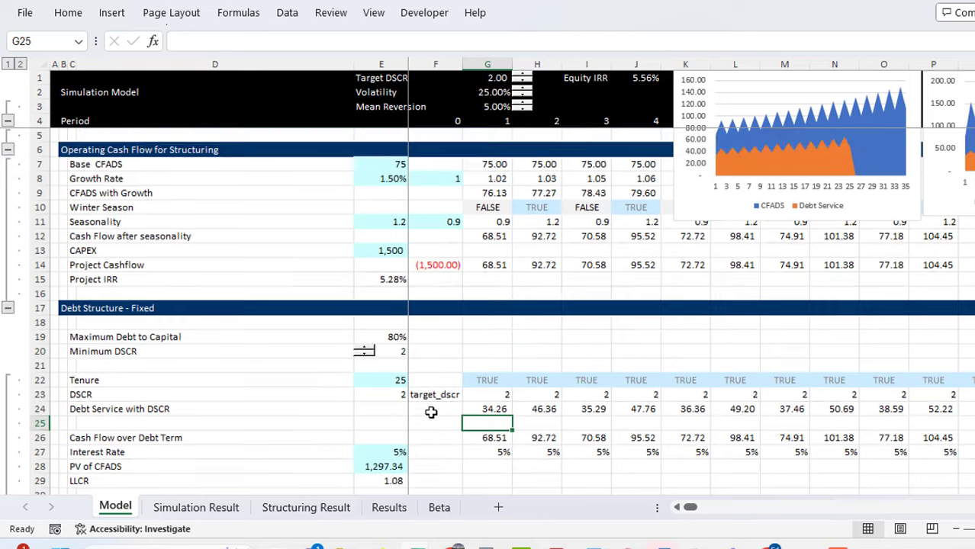
{"action": "key", "text": "Up"}
{"action": "key", "text": "Up"}
{"action": "key", "text": "Up"}
{"action": "key", "text": "Up"}
{"action": "key", "text": "Up"}
{"action": "key", "text": "Up"}
{"action": "key", "text": "Up"}
{"action": "key", "text": "Up"}
{"action": "key", "text": "Up"}
{"action": "key", "text": "Up"}
{"action": "key", "text": "Up"}
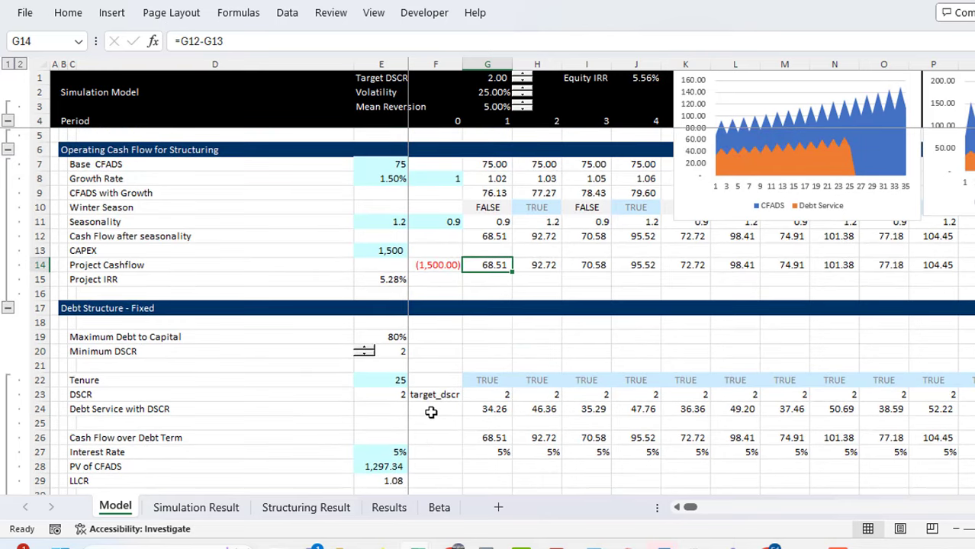
Step: Return past the Monte Carlo Simulation section and review the Credit Enhancements inputs
{"action": "key", "text": "Page_Down"}
{"action": "key", "text": "Page_Down"}
{"action": "key", "text": "Down"}
{"action": "key", "text": "Down"}
{"action": "key", "text": "Down"}
{"action": "key", "text": "Down"}
{"action": "key", "text": "Down"}
{"action": "key", "text": "Down"}
{"action": "key", "text": "Down"}
{"action": "key", "text": "Down"}
{"action": "key", "text": "Down"}
{"action": "key", "text": "Down"}
{"action": "key", "text": "Down"}
{"action": "key", "text": "Down"}
{"action": "key", "text": "Down"}
{"action": "key", "text": "Down"}
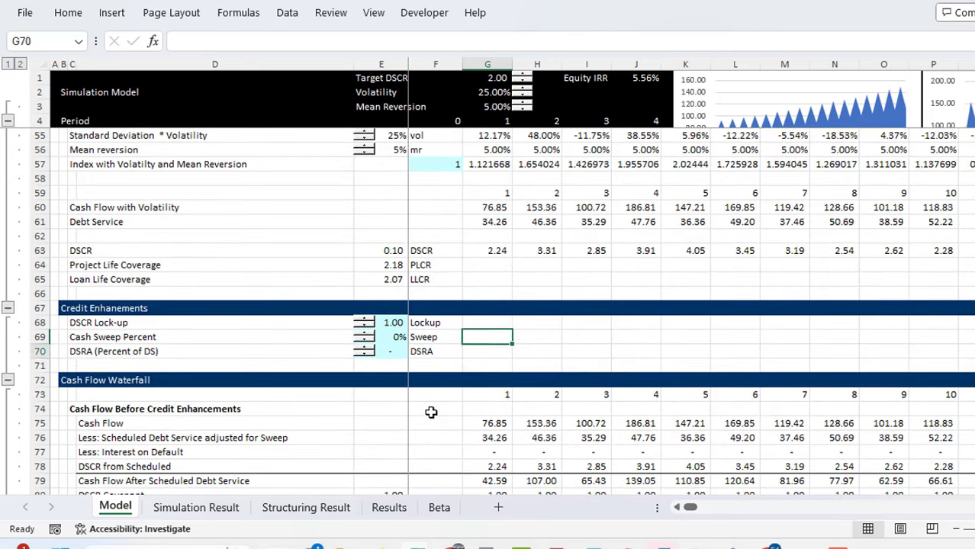
Step: Inspect the period 1 Debt Service formula in the Monte Carlo Simulation section without changing it
{"action": "key", "text": "Up"}
{"action": "key", "text": "Up"}
{"action": "key", "text": "Up"}
{"action": "key", "text": "Up"}
{"action": "key", "text": "Up"}
{"action": "key", "text": "Up"}
{"action": "key", "text": "Up"}
{"action": "key", "text": "Up"}
{"action": "key", "text": "Up"}
{"action": "key", "text": "Up"}
{"action": "key", "text": "Up"}
{"action": "key", "text": "Up"}
{"action": "key", "text": "Up"}
{"action": "key", "text": "Up"}
{"action": "key", "text": "Up"}
{"action": "key", "text": "Up"}
{"action": "key", "text": "Up"}
{"action": "key", "text": "Up"}
{"action": "key", "text": "Up"}
{"action": "key", "text": "Up"}
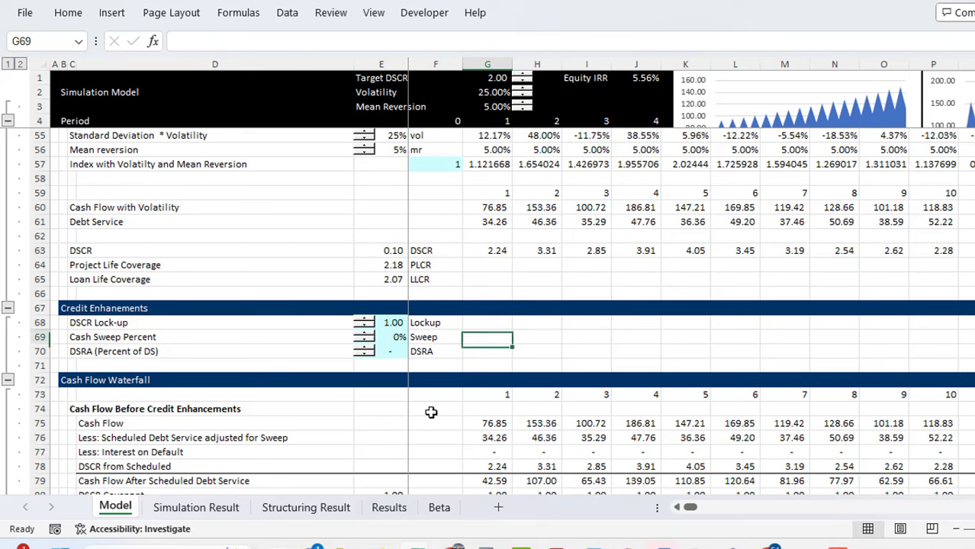
{"action": "key", "text": "Down"}
{"action": "key", "text": "Down"}
{"action": "key", "text": "Down"}
{"action": "key", "text": "F2"}
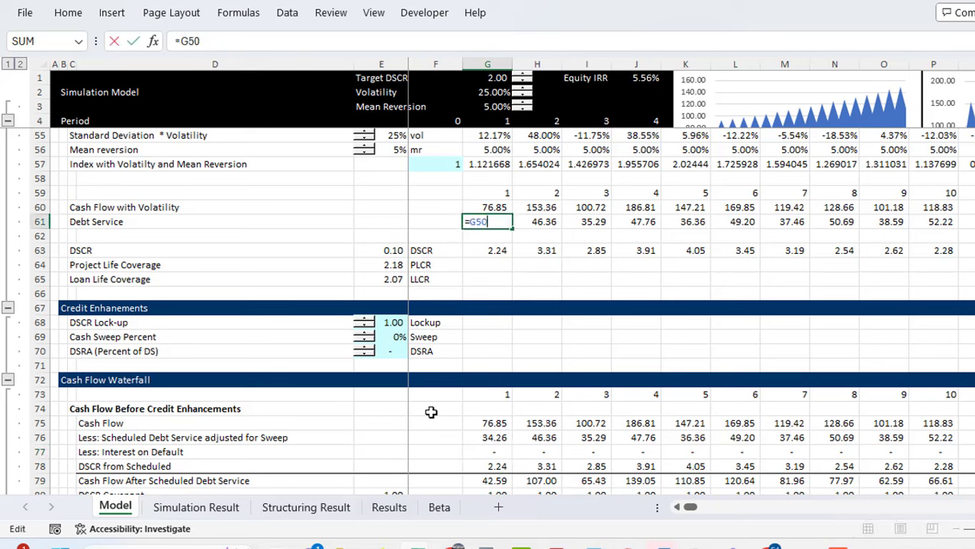
{"action": "key", "text": "Escape"}
Step: Examine the DSCR row of the Monte Carlo Simulation section across the first periods
{"action": "key", "text": "Down"}
{"action": "key", "text": "Down"}
{"action": "key", "text": "Right"}
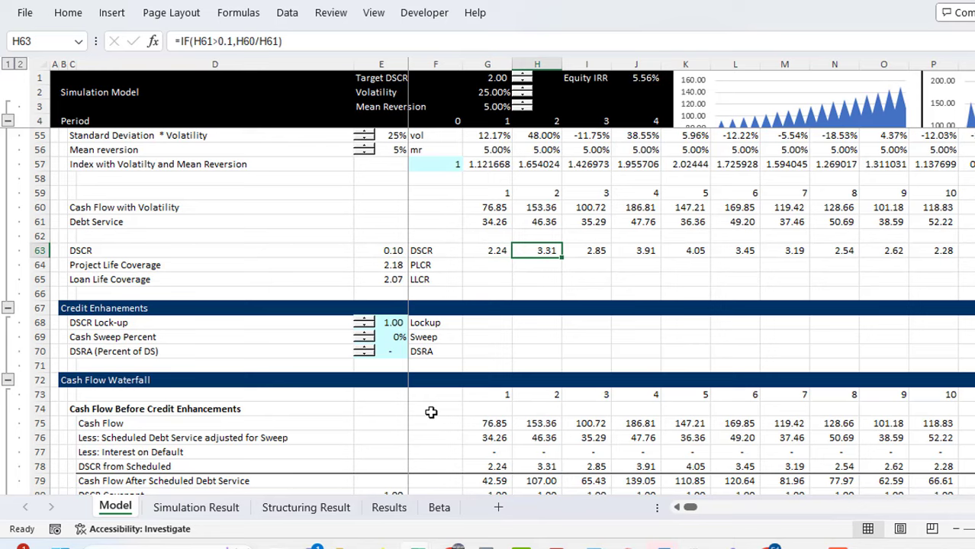
{"action": "key", "text": "Right"}
{"action": "key", "text": "Left"}
{"action": "key", "text": "Left"}
{"action": "key", "text": "Left"}
{"action": "key", "text": "Left"}
{"action": "key", "text": "Left"}
{"action": "key", "text": "Left"}
{"action": "key", "text": "Left"}
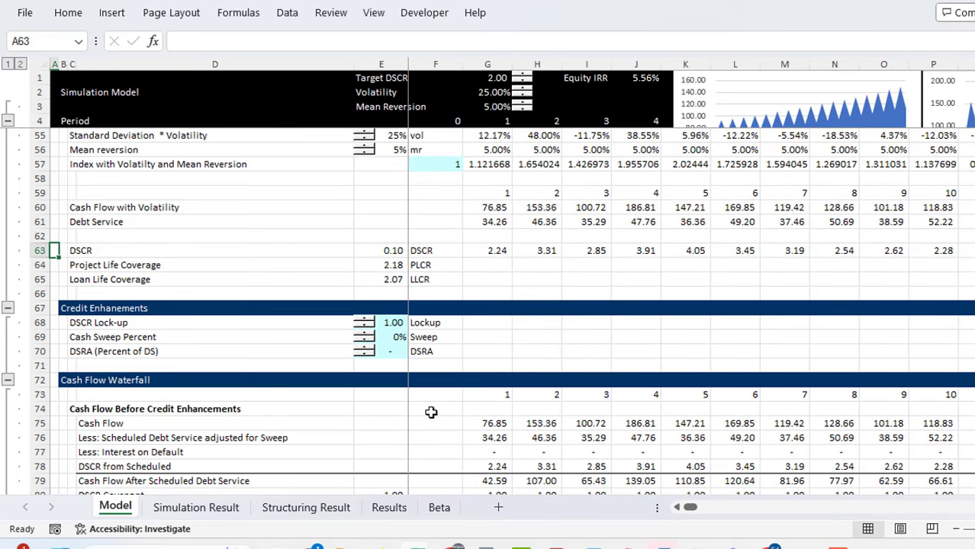
{"action": "key", "text": "Right"}
{"action": "key", "text": "Right"}
{"action": "key", "text": "Right"}
{"action": "key", "text": "Right"}
{"action": "key", "text": "Right"}
{"action": "key", "text": "Right"}
{"action": "key", "text": "Right"}
{"action": "key", "text": "Right"}
{"action": "key", "text": "Right"}
{"action": "key", "text": "Right"}
{"action": "key", "text": "Right"}
{"action": "key", "text": "Right"}
{"action": "key", "text": "Right"}
{"action": "key", "text": "Left"}
{"action": "key", "text": "Left"}
{"action": "key", "text": "Left"}
{"action": "key", "text": "Left"}
{"action": "key", "text": "Left"}
{"action": "key", "text": "Left"}
{"action": "key", "text": "Left"}
{"action": "key", "text": "Left"}
{"action": "key", "text": "Left"}
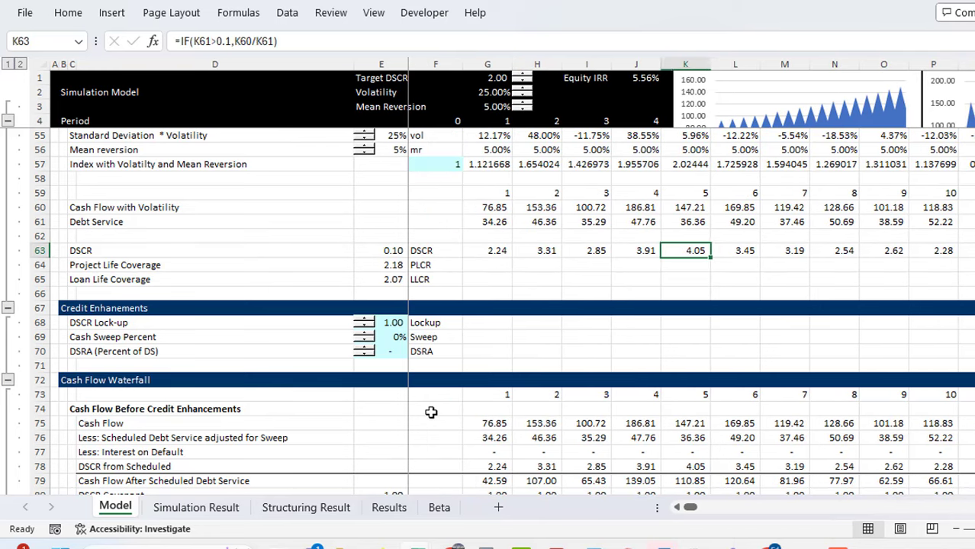
Step: Examine the Cash Flow Waterfall section from its heading down to the DSRA Balance Required row
{"action": "key", "text": "Down"}
{"action": "key", "text": "Down"}
{"action": "key", "text": "Down"}
{"action": "key", "text": "Down"}
{"action": "key", "text": "Down"}
{"action": "key", "text": "Down"}
{"action": "key", "text": "Down"}
{"action": "key", "text": "Down"}
{"action": "key", "text": "Down"}
{"action": "key", "text": "Down"}
{"action": "key", "text": "Down"}
{"action": "key", "text": "Down"}
{"action": "key", "text": "Down"}
{"action": "key", "text": "Down"}
{"action": "key", "text": "Down"}
{"action": "key", "text": "Down"}
{"action": "key", "text": "Down"}
{"action": "key", "text": "Down"}
{"action": "key", "text": "Down"}
{"action": "key", "text": "Down"}
{"action": "key", "text": "Down"}
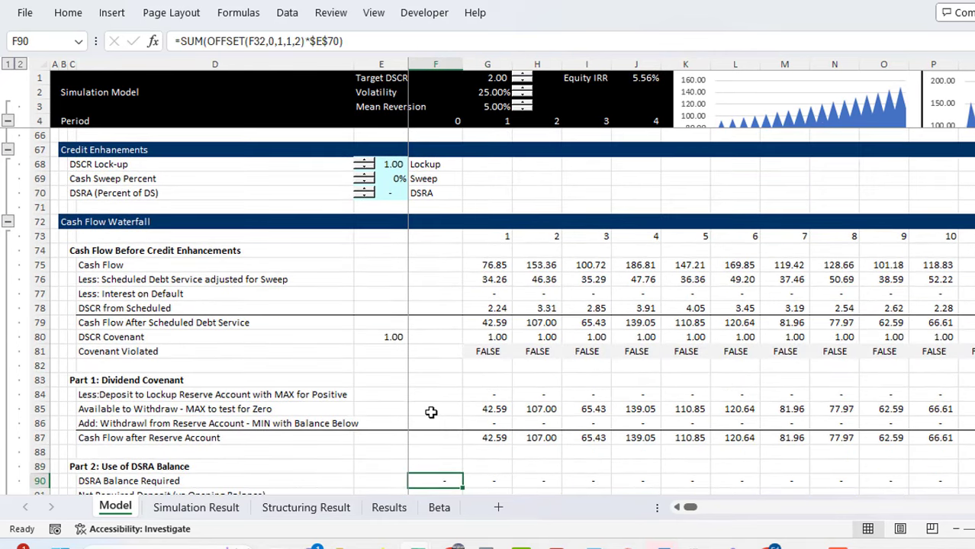
Step: Go back up the waterfall to the period 1 Covenant Violated test and check its formula
{"action": "key", "text": "Up"}
{"action": "key", "text": "Up"}
{"action": "key", "text": "Up"}
{"action": "key", "text": "Up"}
{"action": "key", "text": "Up"}
{"action": "key", "text": "Up"}
{"action": "key", "text": "Up"}
{"action": "key", "text": "Up"}
{"action": "key", "text": "Up"}
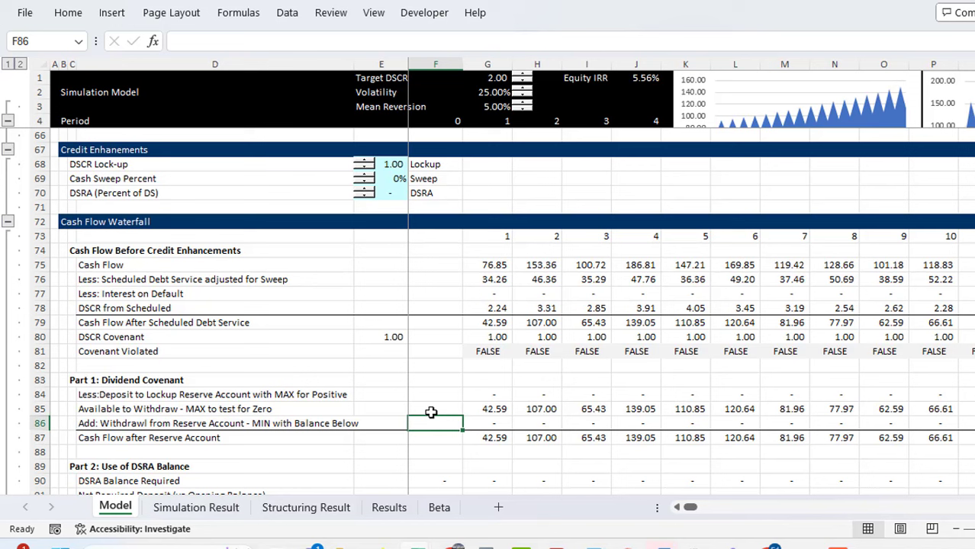
{"action": "key", "text": "Right"}
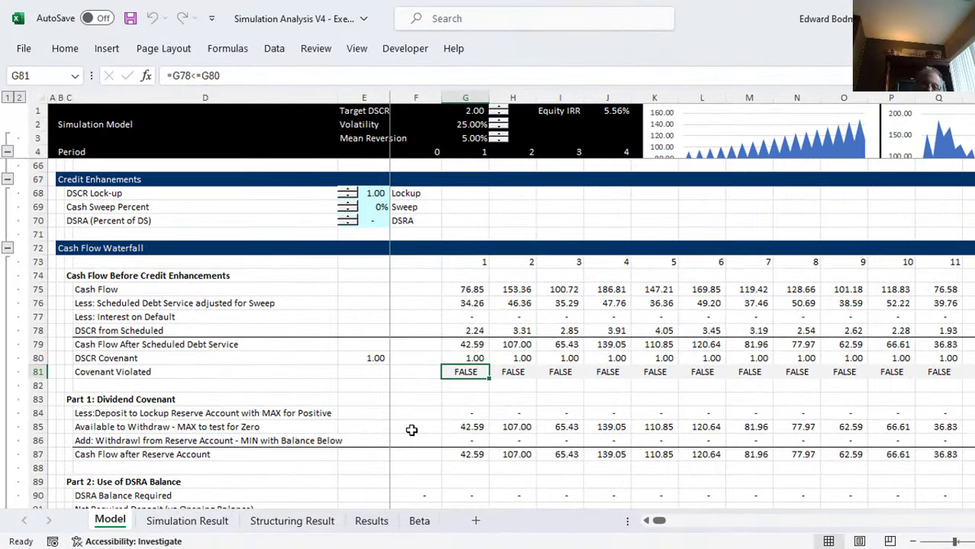
Step: Go to the period 1 Cash Flow cell under Cash Flow Before Credit Enhancements and check its source reference
{"action": "key", "text": "Up"}
{"action": "key", "text": "Up"}
{"action": "key", "text": "Up"}
{"action": "key", "text": "Up"}
{"action": "key", "text": "Up"}
{"action": "key", "text": "Up"}
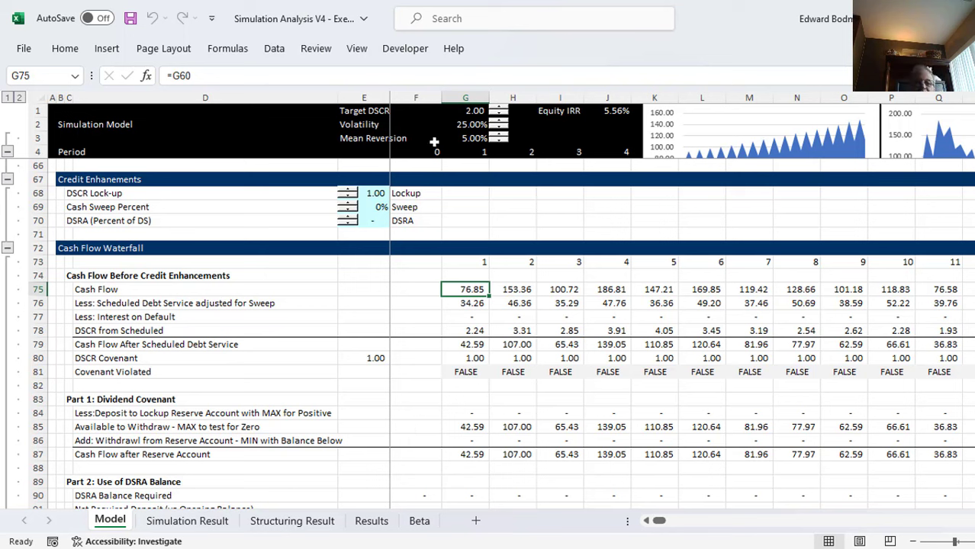
Step: Recalculate the simulation model twice to draw new random cash flow scenarios
{"action": "left_click", "coordinate": [218, 51]}
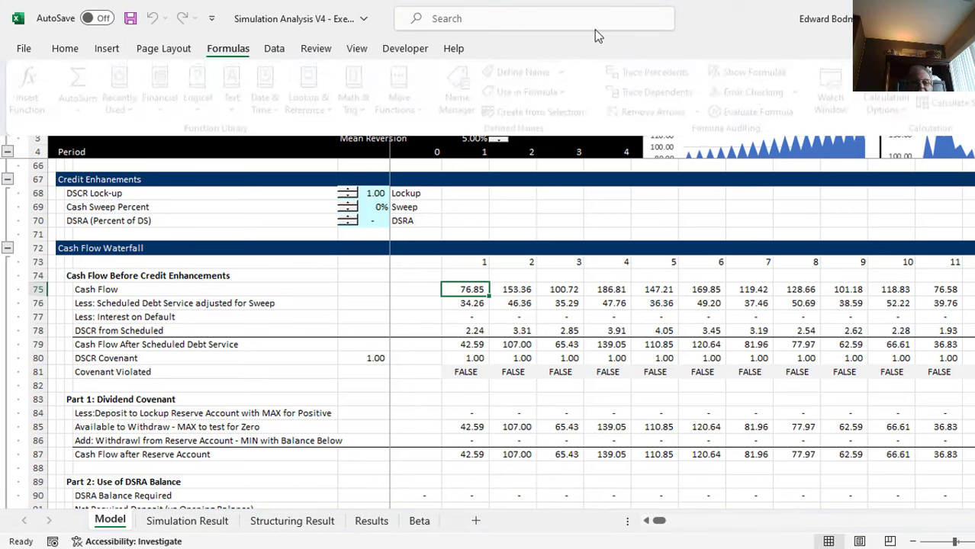
{"action": "left_click", "coordinate": [957, 102]}
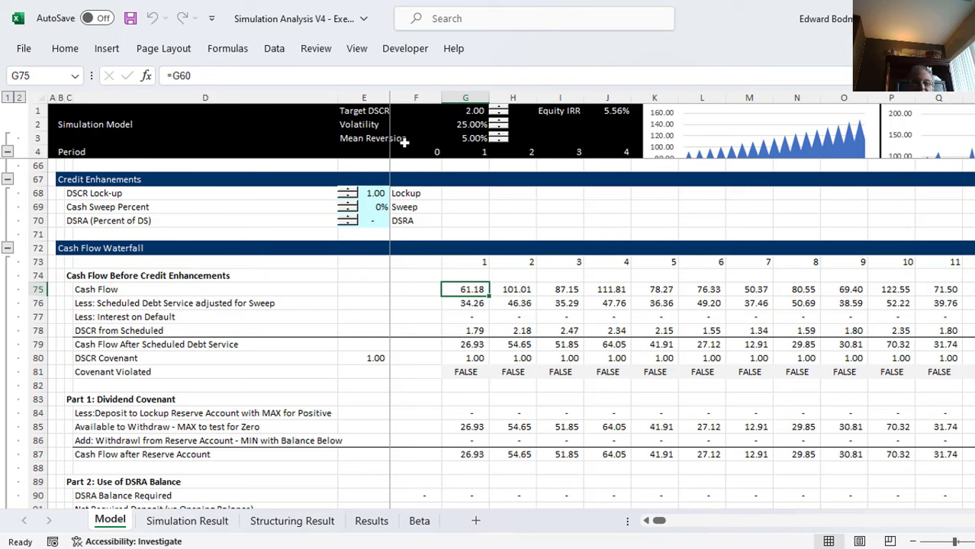
{"action": "left_click", "coordinate": [227, 49]}
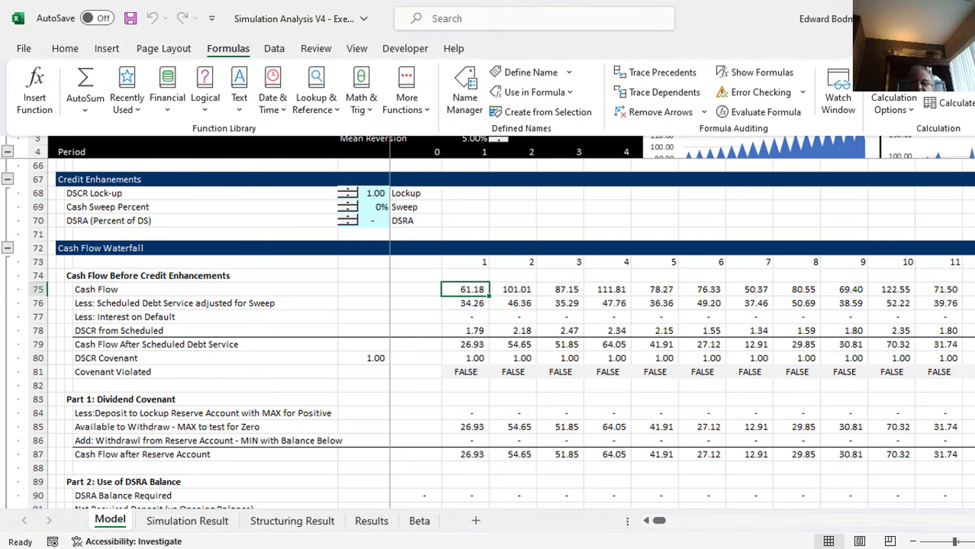
{"action": "key", "text": "F9"}
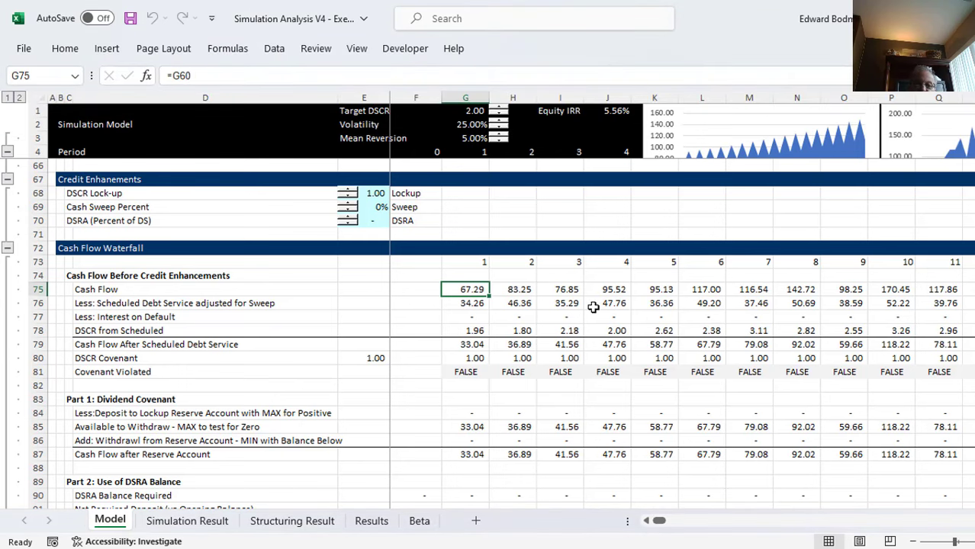
Step: Check the period 2 Cash Flow cell of the waterfall in the recalculated scenario
{"action": "left_click", "coordinate": [594, 307]}
{"action": "key", "text": "Up"}
{"action": "key", "text": "Left"}
{"action": "key", "text": "Left"}
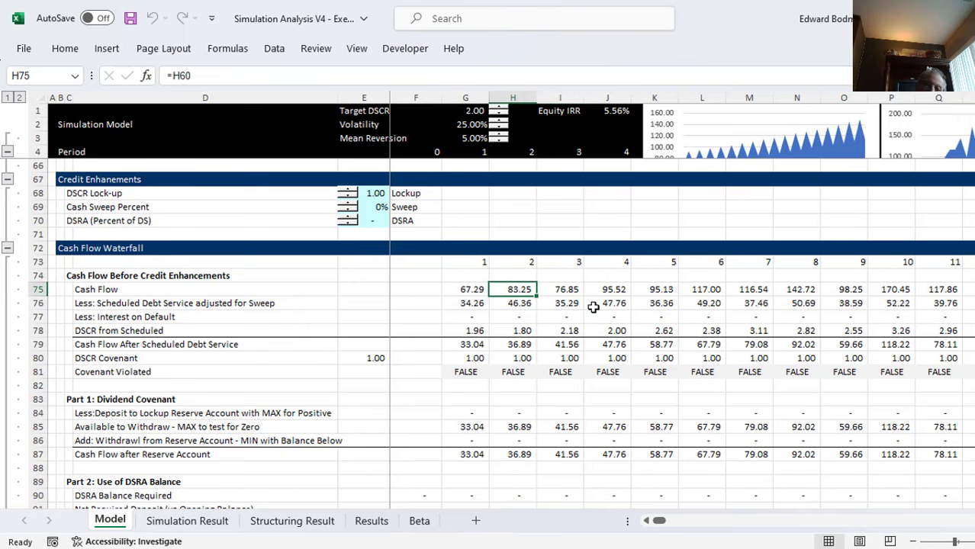
Step: Compare the period 1 DSCR below the volatile cash flows with the waterfall rows down to Part 1: Dividend Covenant
{"action": "key", "text": "Left"}
{"action": "key", "text": "Up"}
{"action": "key", "text": "Up"}
{"action": "key", "text": "Up"}
{"action": "key", "text": "Up"}
{"action": "key", "text": "Up"}
{"action": "key", "text": "Up"}
{"action": "key", "text": "Up"}
{"action": "key", "text": "Up"}
{"action": "key", "text": "Up"}
{"action": "key", "text": "Up"}
{"action": "key", "text": "Up"}
{"action": "key", "text": "Up"}
{"action": "key", "text": "Up"}
{"action": "key", "text": "Up"}
{"action": "key", "text": "Up"}
{"action": "key", "text": "Up"}
{"action": "key", "text": "Up"}
{"action": "key", "text": "Up"}
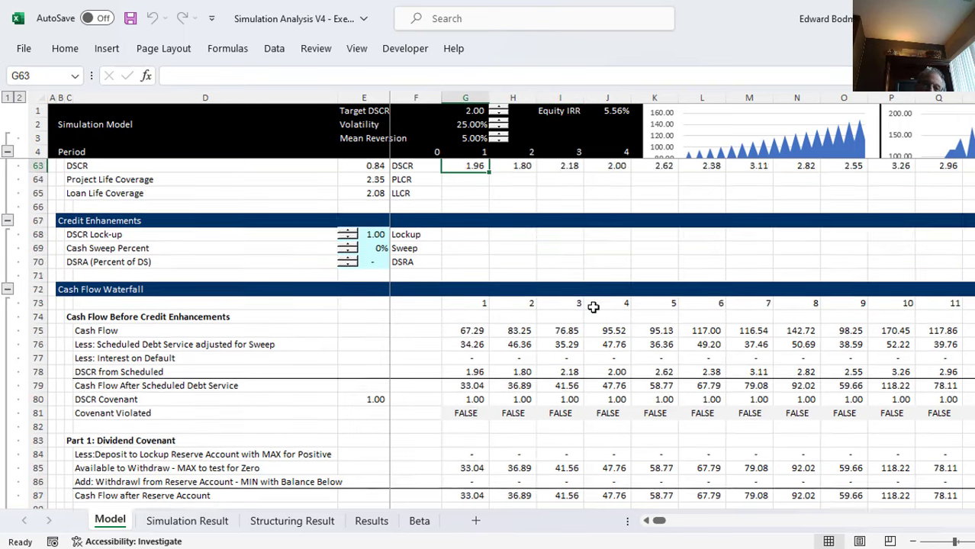
{"action": "key", "text": "Down"}
{"action": "key", "text": "Down"}
{"action": "key", "text": "Down"}
{"action": "key", "text": "Down"}
{"action": "key", "text": "Down"}
{"action": "key", "text": "Down"}
{"action": "key", "text": "Down"}
{"action": "key", "text": "Down"}
{"action": "key", "text": "Down"}
{"action": "key", "text": "Down"}
{"action": "key", "text": "Down"}
{"action": "key", "text": "Down"}
{"action": "key", "text": "Down"}
{"action": "key", "text": "Down"}
{"action": "key", "text": "Down"}
{"action": "key", "text": "Down"}
{"action": "key", "text": "Down"}
{"action": "key", "text": "Down"}
{"action": "key", "text": "Down"}
{"action": "key", "text": "Down"}
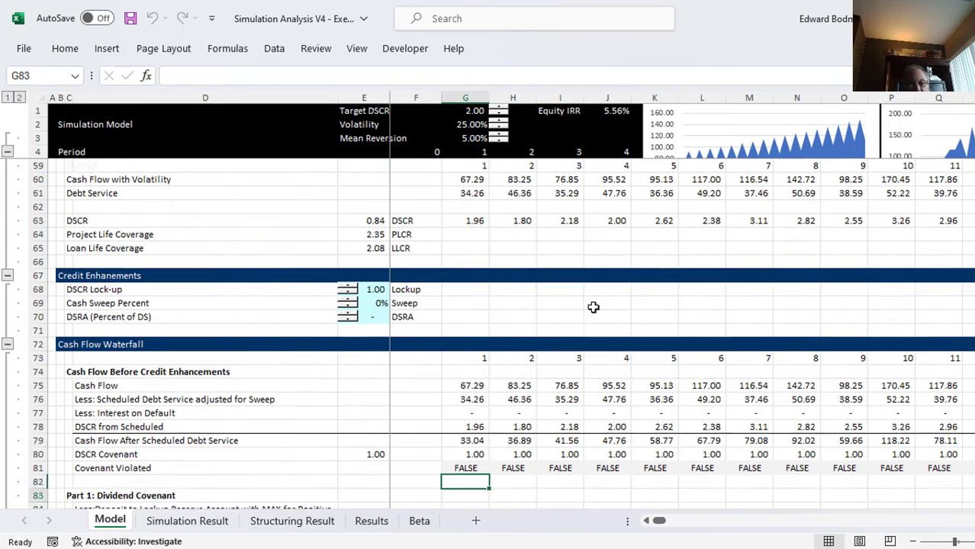
Step: Check the period 1 formulas for Cash Flow, Scheduled Debt Service adjusted for Sweep and Interest on Default
{"action": "key", "text": "Up"}
{"action": "key", "text": "Up"}
{"action": "key", "text": "Up"}
{"action": "key", "text": "Up"}
{"action": "key", "text": "Up"}
{"action": "key", "text": "Up"}
{"action": "key", "text": "Up"}
{"action": "key", "text": "Up"}
{"action": "key", "text": "Up"}
{"action": "key", "text": "Up"}
{"action": "key", "text": "Up"}
{"action": "key", "text": "Up"}
{"action": "key", "text": "Up"}
{"action": "key", "text": "Up"}
{"action": "key", "text": "Up"}
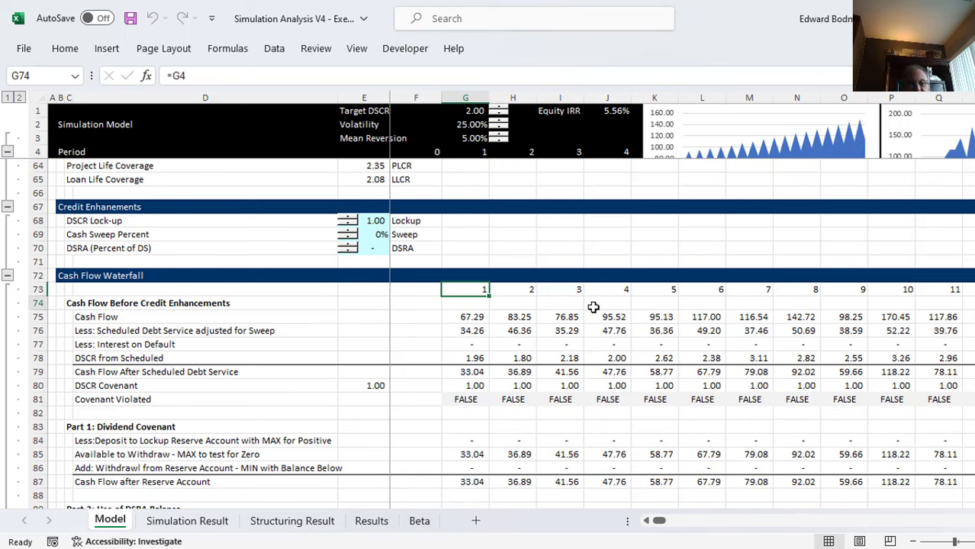
{"action": "key", "text": "Down"}
{"action": "key", "text": "Down"}
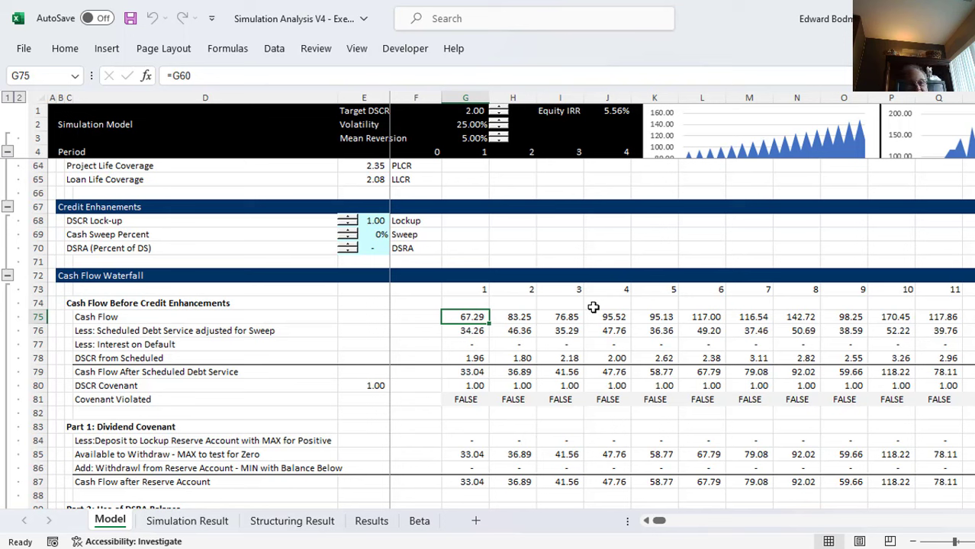
{"action": "key", "text": "Down"}
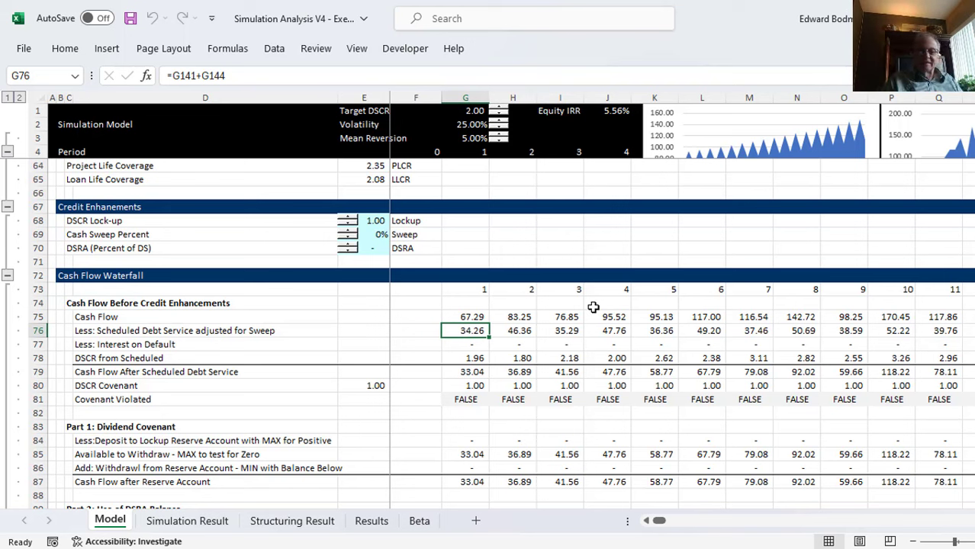
{"action": "key", "text": "Down"}
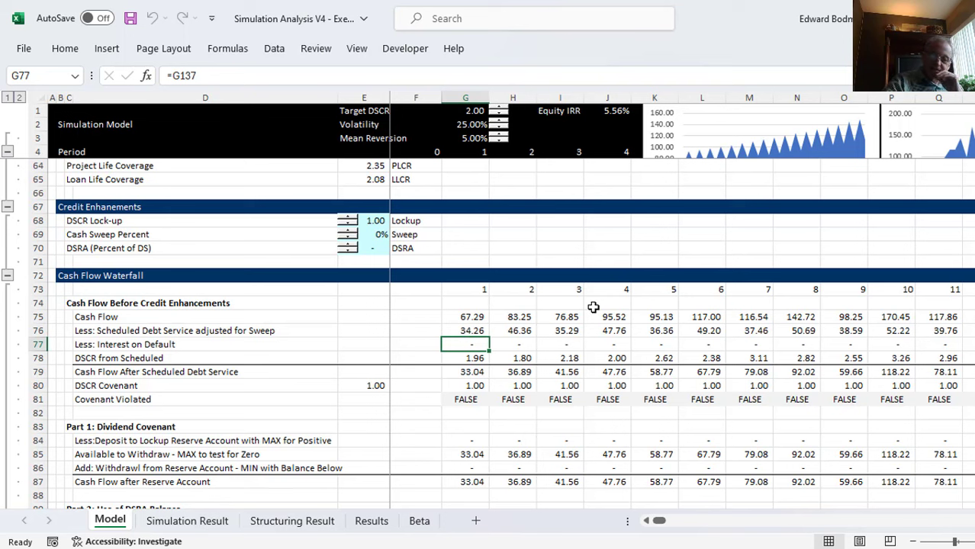
Step: Insert a form control button beside the Simulation Model title and create a new macro for it
{"action": "left_click", "coordinate": [279, 124]}
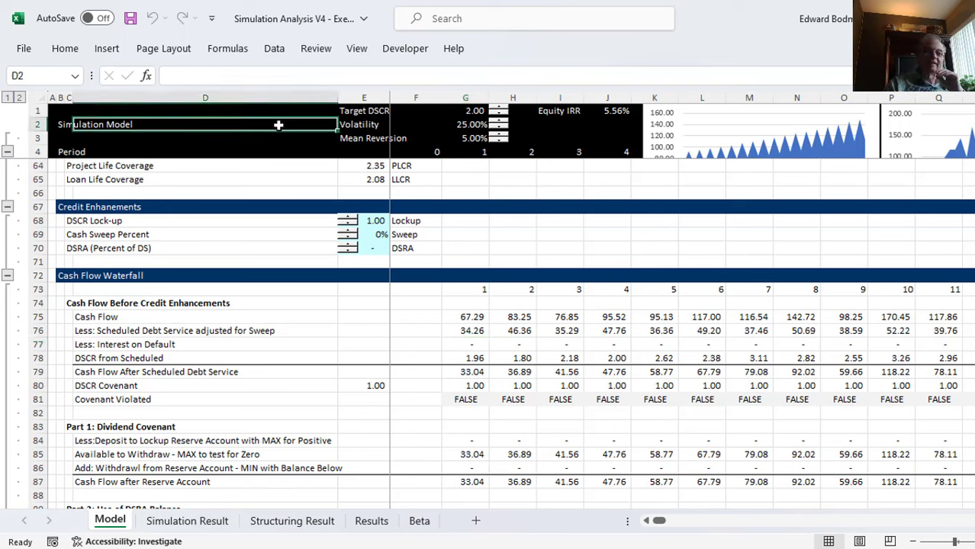
{"action": "left_click", "coordinate": [404, 48]}
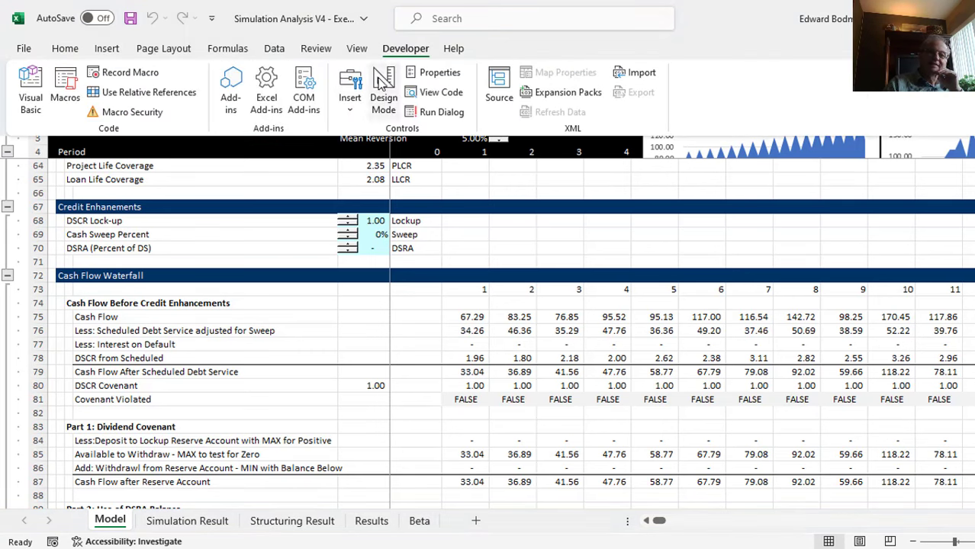
{"action": "left_click", "coordinate": [351, 93]}
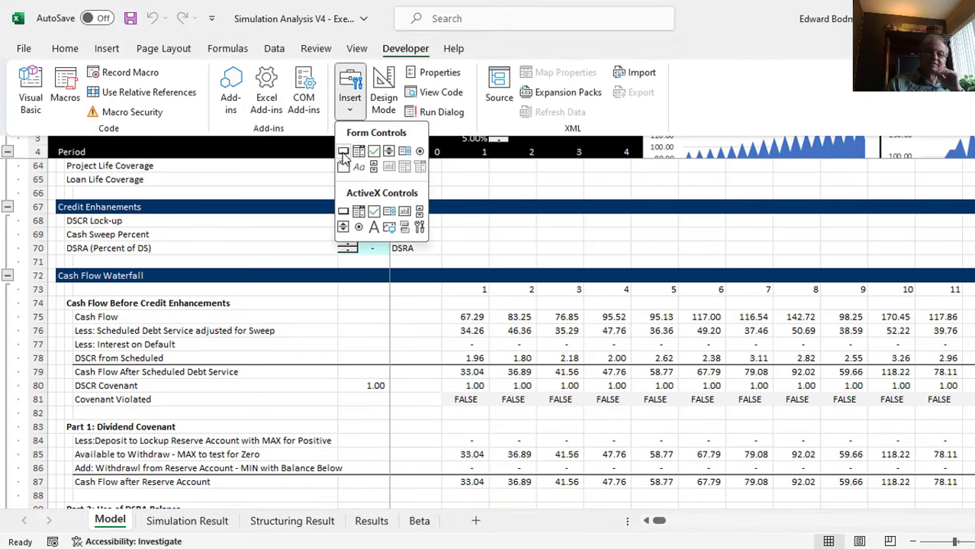
{"action": "left_click", "coordinate": [344, 157]}
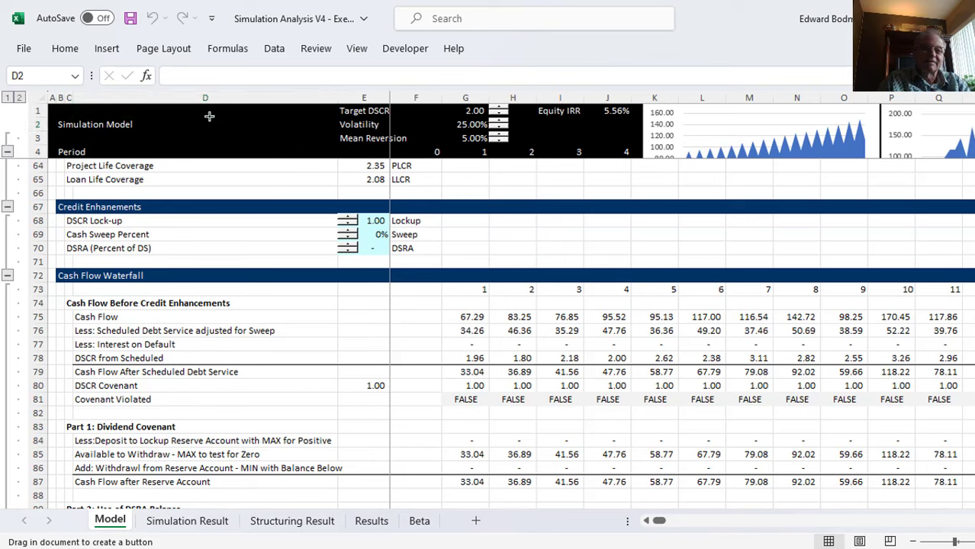
{"action": "left_click_drag", "start_coordinate": [211, 118], "coordinate": [278, 137]}
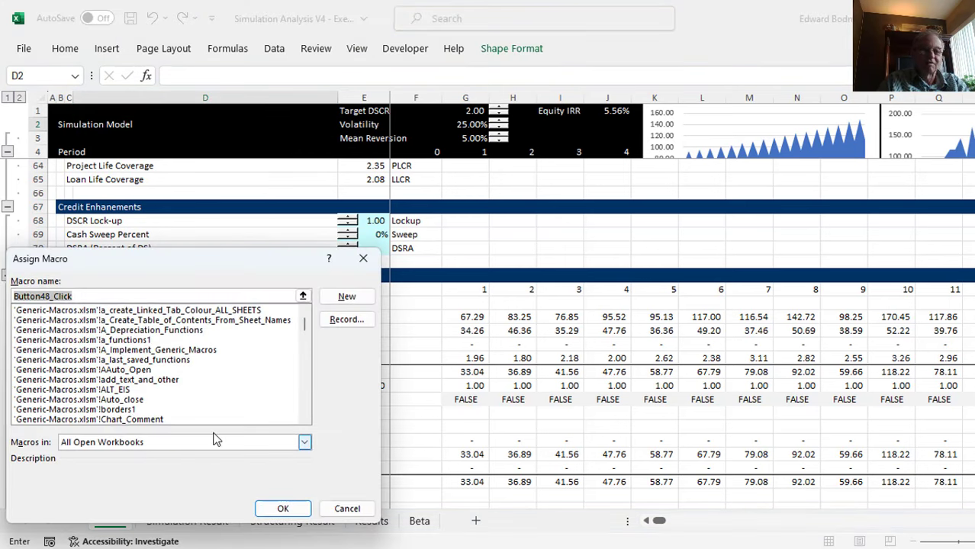
{"action": "left_click", "coordinate": [349, 299]}
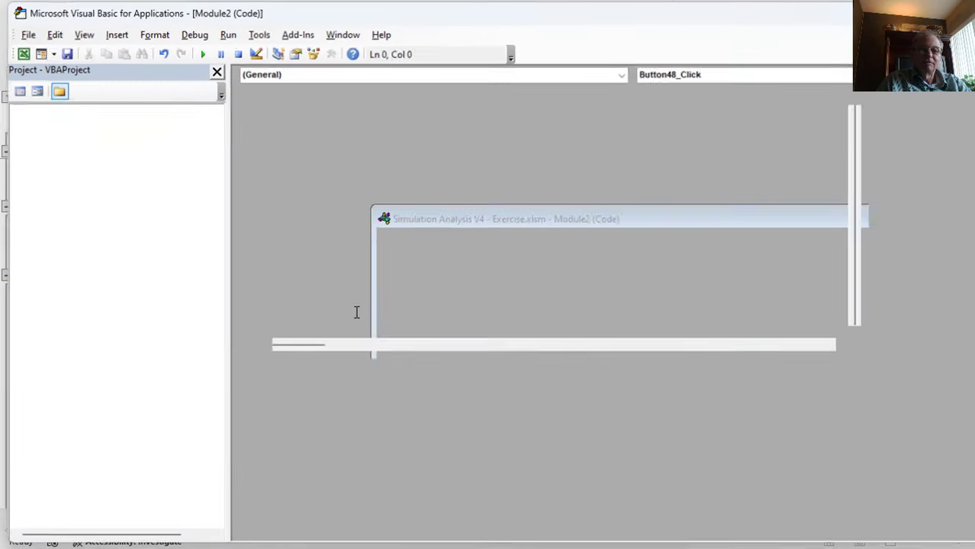
Step: Write the Calculate statement in the new button's click macro and return to the Model sheet
{"action": "key", "text": "Return"}
{"action": "key", "text": "Return"}
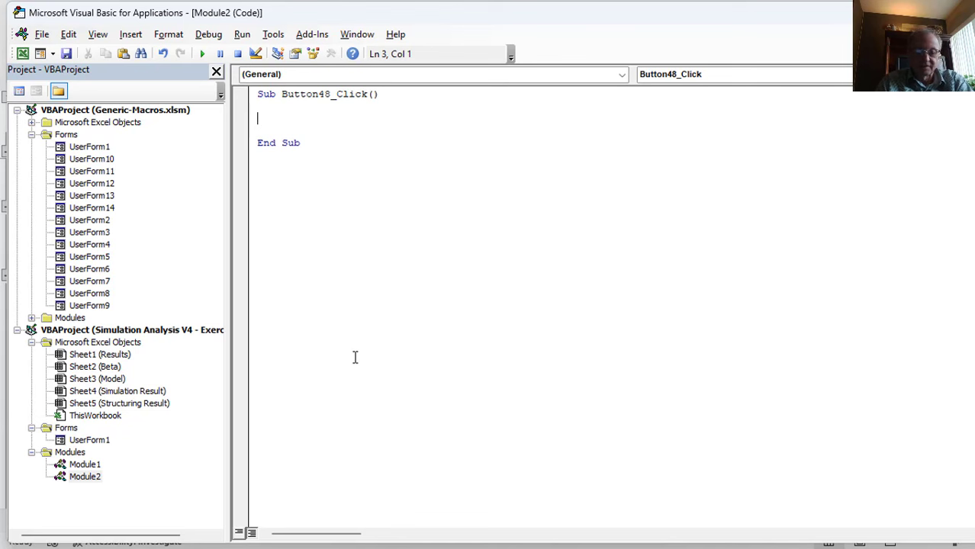
{"action": "type", "text": "c"}
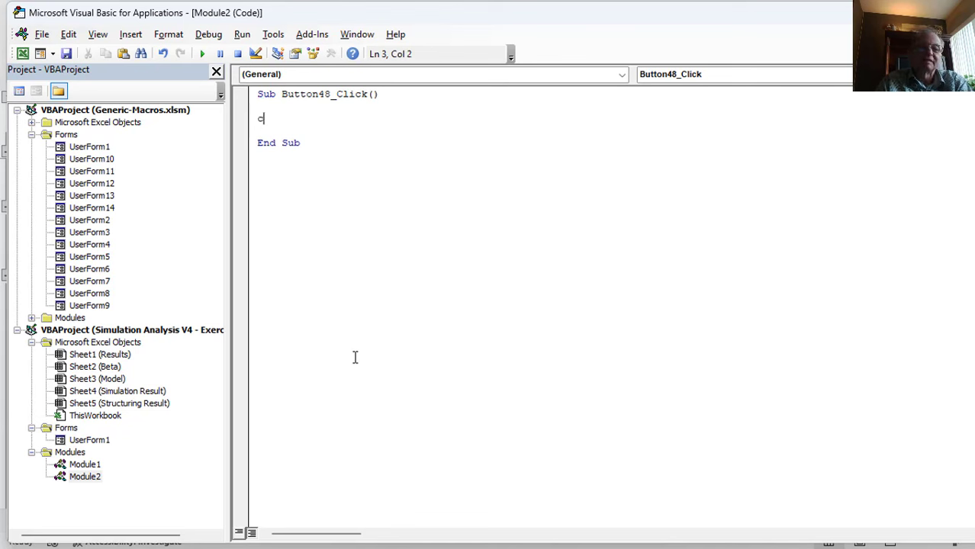
{"action": "type", "text": "alculate"}
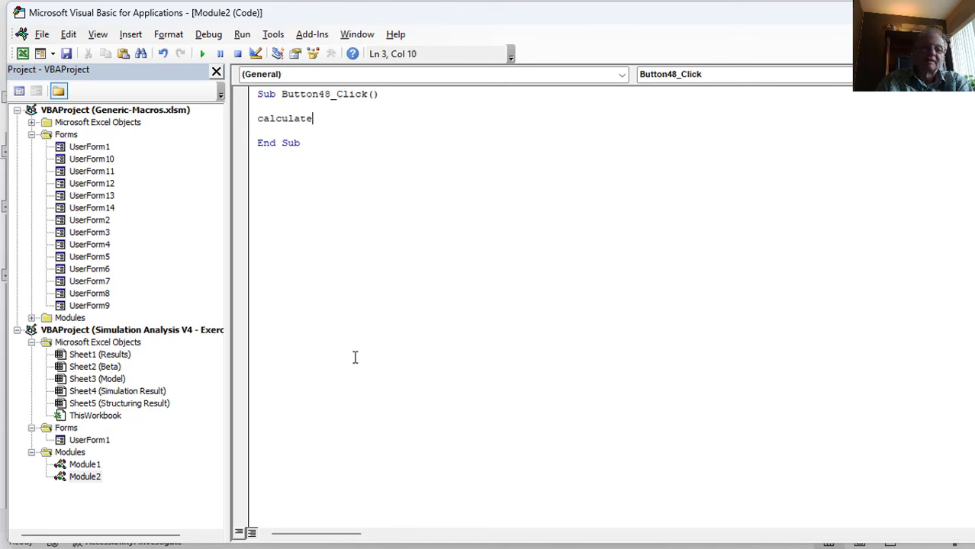
{"action": "key", "text": "Up"}
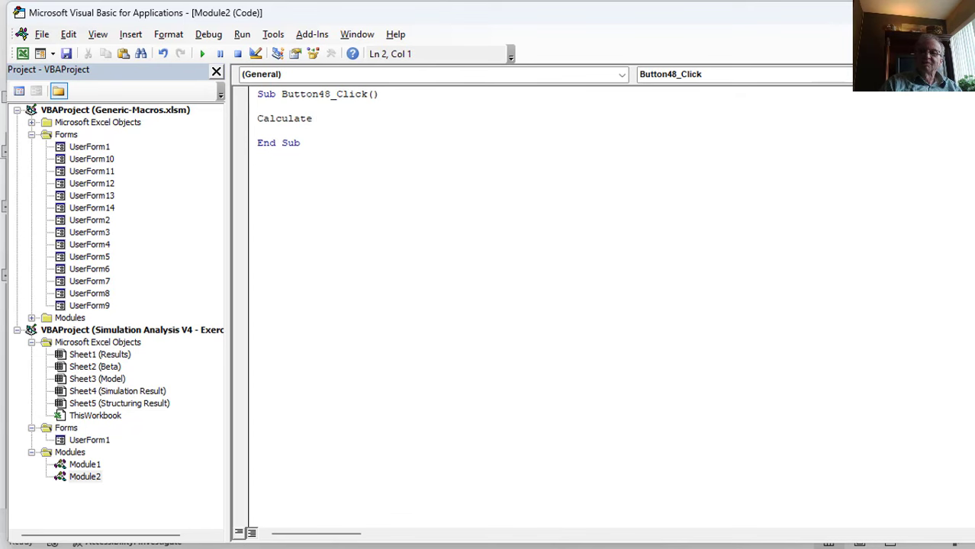
{"action": "key", "text": "alt+F11"}
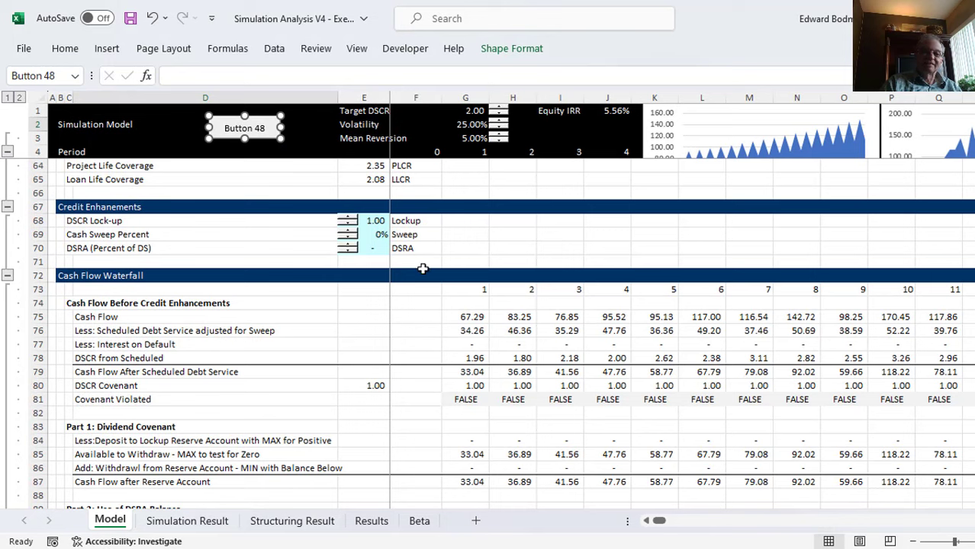
Step: Deselect the new button and run it four times to draw new random cash flow scenarios
{"action": "left_click", "coordinate": [418, 275]}
{"action": "left_click", "coordinate": [241, 128]}
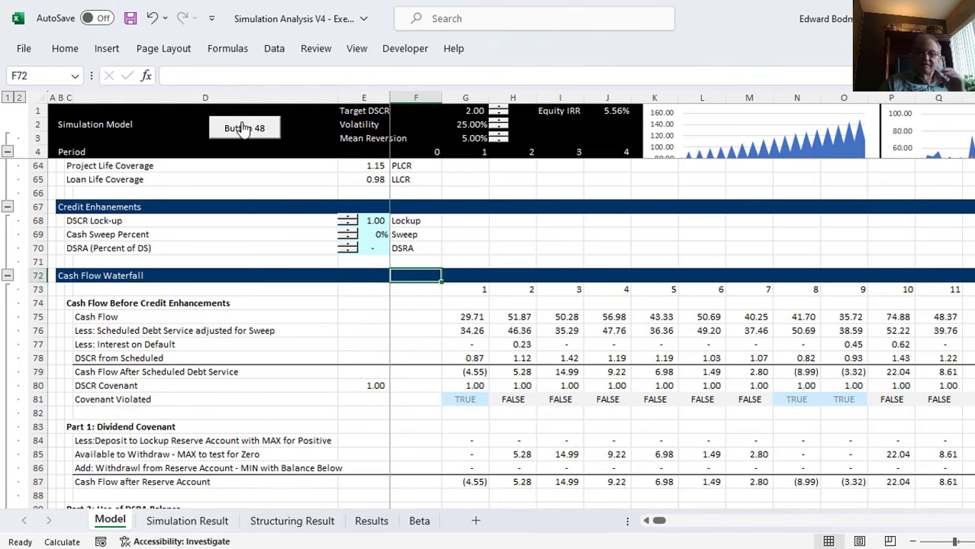
{"action": "left_click", "coordinate": [241, 128]}
{"action": "left_click", "coordinate": [241, 128]}
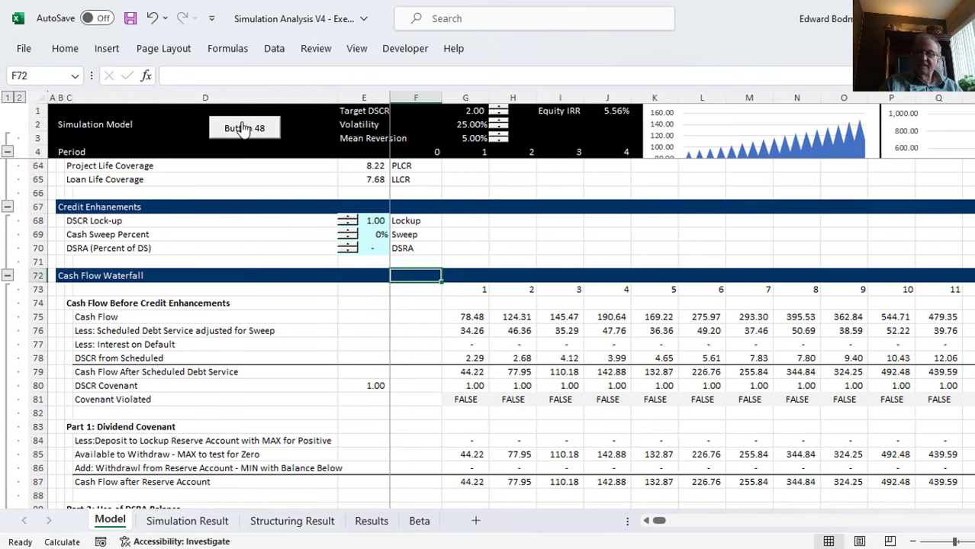
{"action": "left_click", "coordinate": [243, 129]}
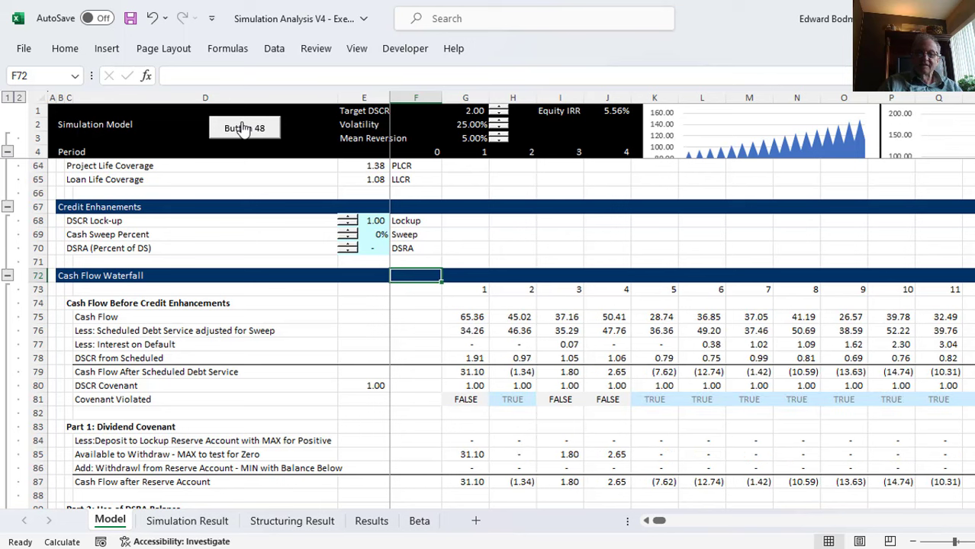
Step: Check the period 3 formulas for Interest on Default, Scheduled Debt Service and Cash Flow After Scheduled Debt Service
{"action": "left_click", "coordinate": [569, 344]}
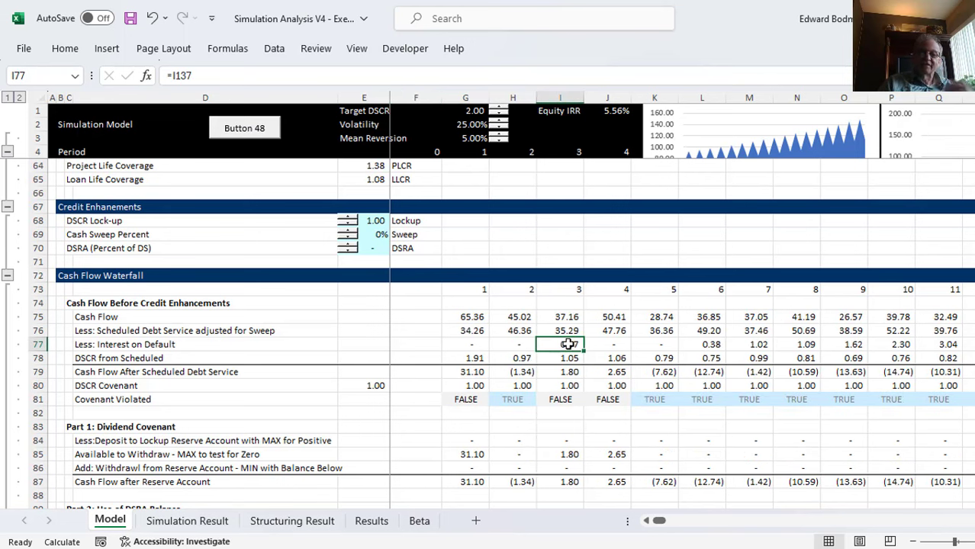
{"action": "key", "text": "Up"}
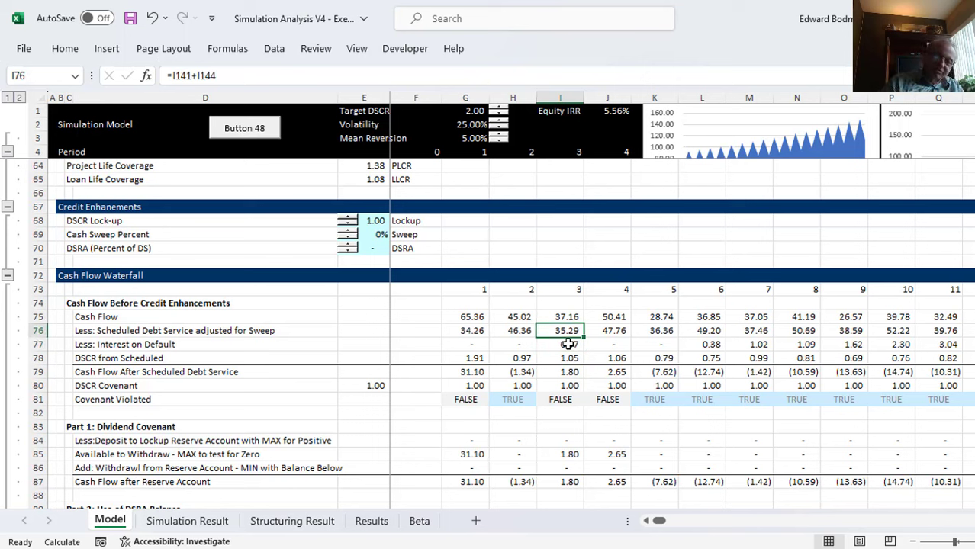
{"action": "key", "text": "Down"}
{"action": "key", "text": "Down"}
{"action": "key", "text": "Down"}
{"action": "key", "text": "Down"}
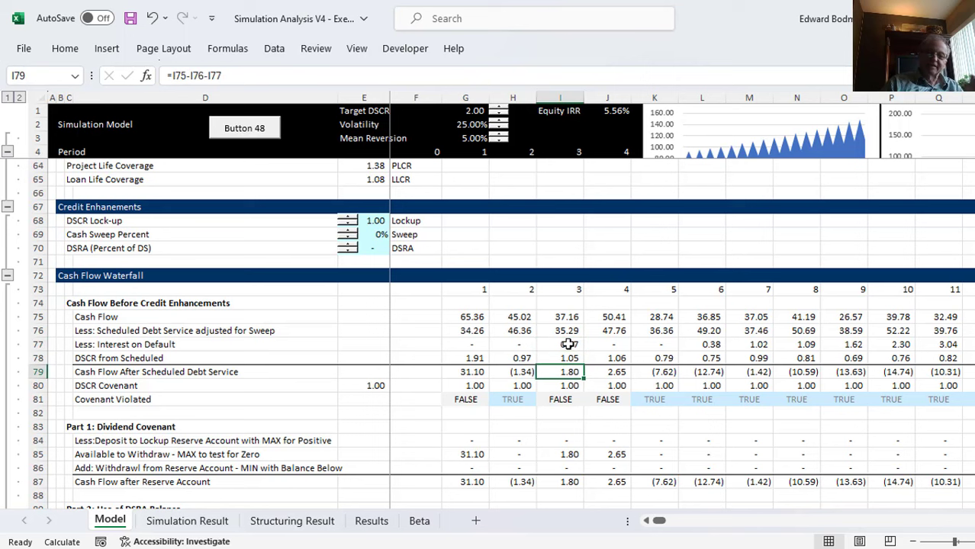
Step: Check the source reference of the period 1 DSCR Covenant cell in the waterfall
{"action": "key", "text": "Left"}
{"action": "key", "text": "Left"}
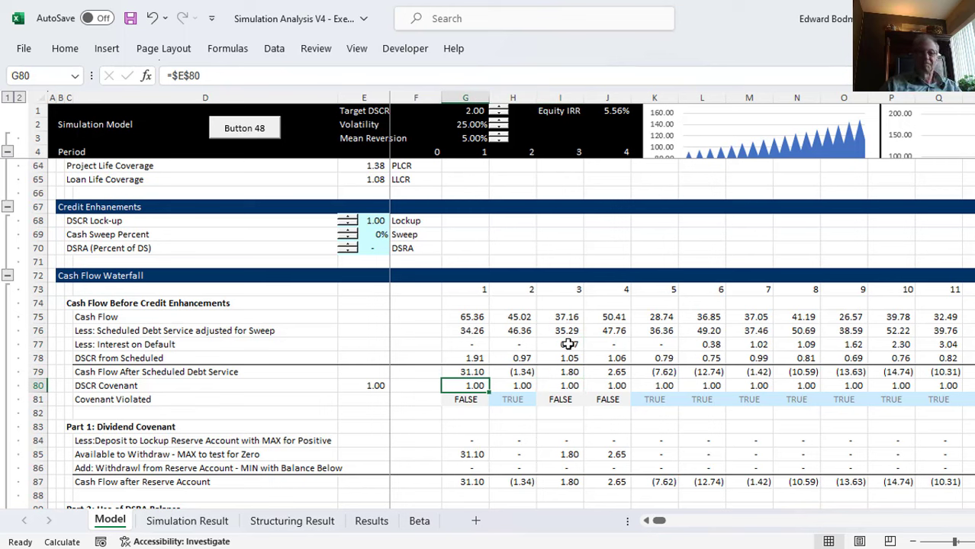
{"action": "key", "text": "Right"}
{"action": "key", "text": "Left"}
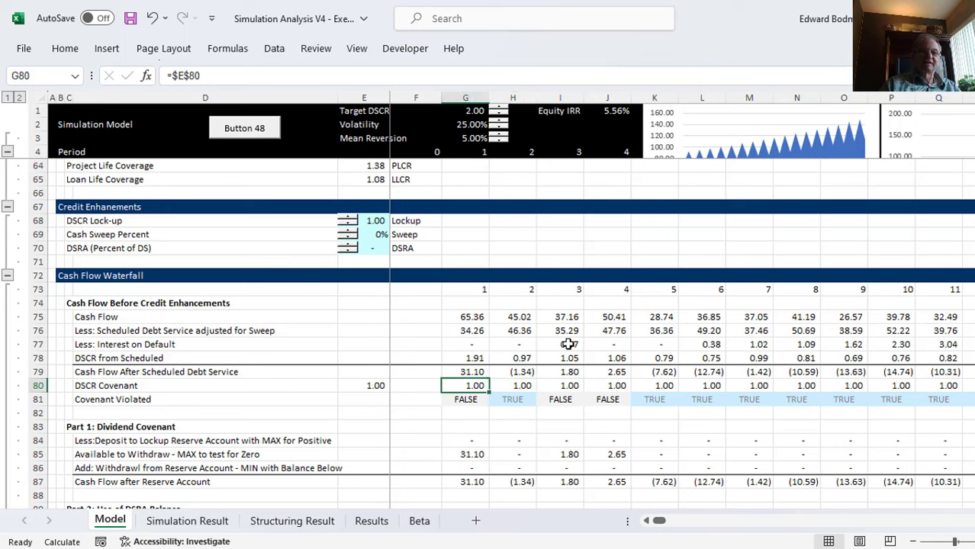
{"action": "key", "text": "Right"}
{"action": "key", "text": "Left"}
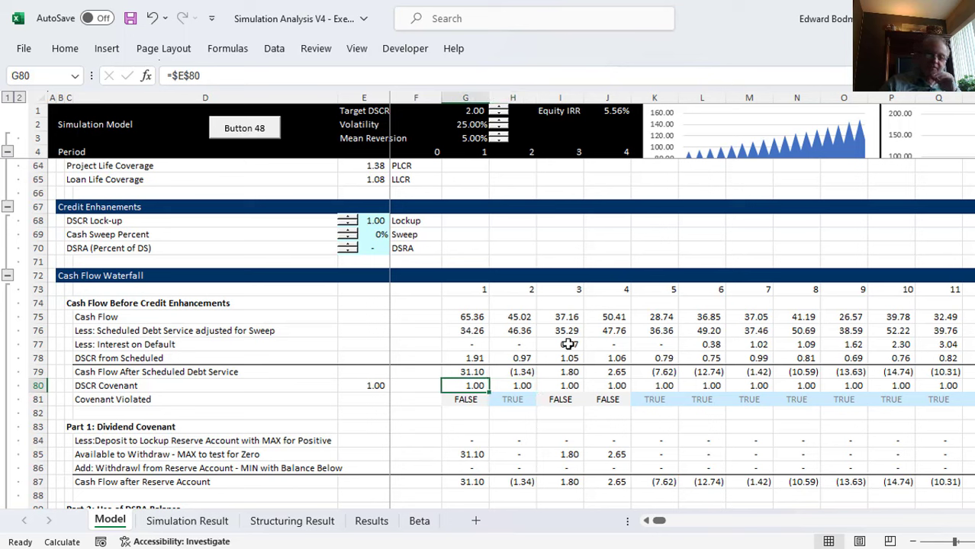
Step: Raise the DSCR Lock-up under Credit Enhancements to 1.15
{"action": "left_click", "coordinate": [354, 219]}
{"action": "left_click", "coordinate": [354, 218]}
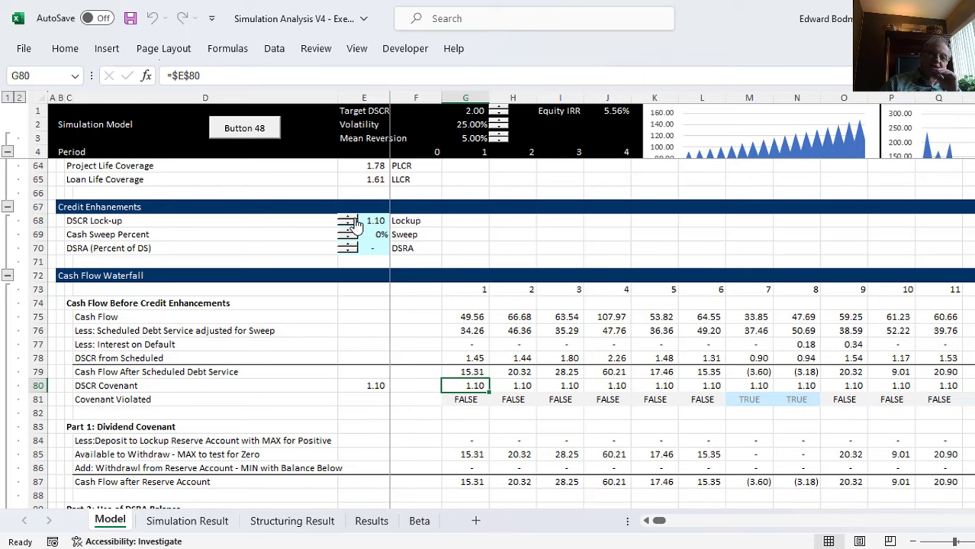
{"action": "left_click", "coordinate": [354, 218]}
Step: Look over the model from Operating Cash Flow down to the Part 4 default section, ending back at Credit Enhancements
{"action": "key", "text": "Page_Up"}
{"action": "key", "text": "Page_Up"}
{"action": "key", "text": "Page_Up"}
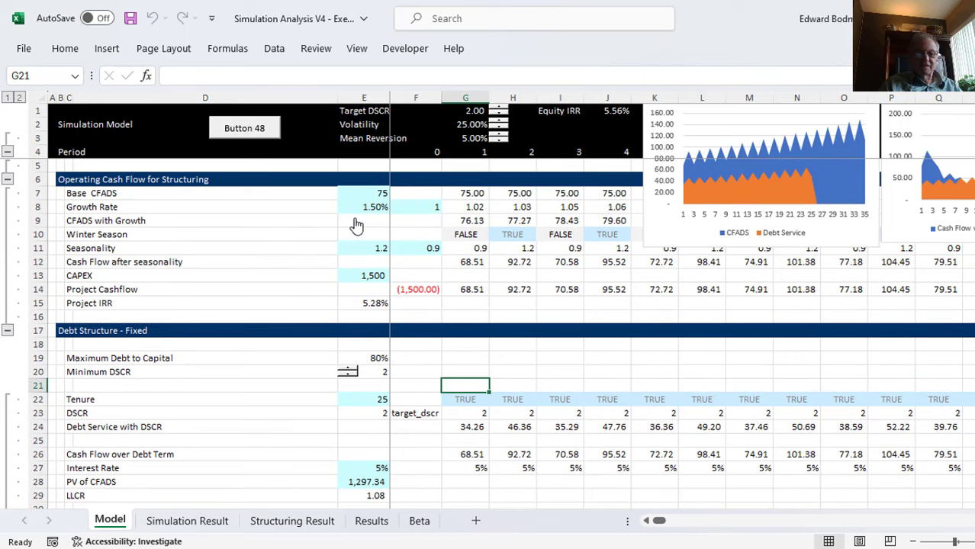
{"action": "key", "text": "Page_Down"}
{"action": "key", "text": "Page_Down"}
{"action": "key", "text": "Page_Down"}
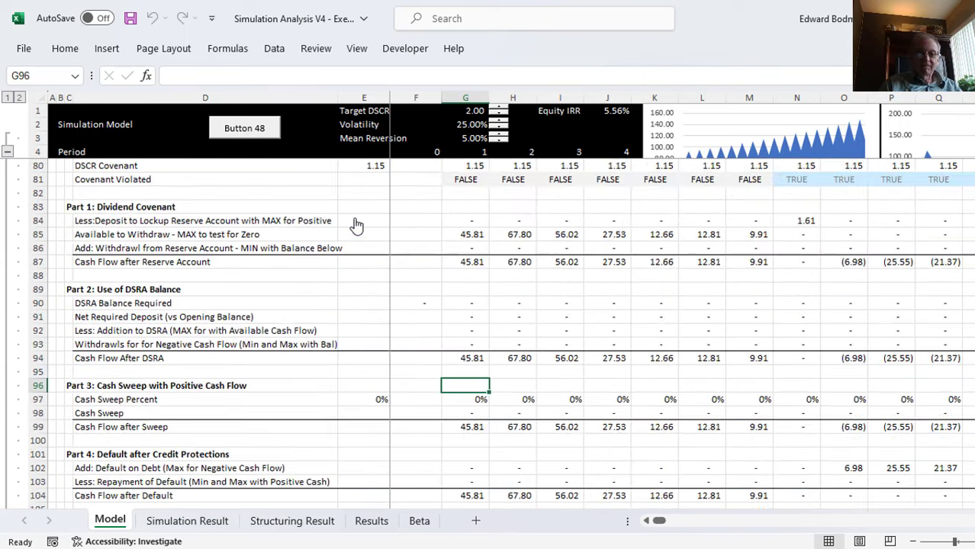
{"action": "key", "text": "Up"}
{"action": "key", "text": "Up"}
{"action": "key", "text": "Up"}
{"action": "key", "text": "Page_Up"}
{"action": "key", "text": "Down"}
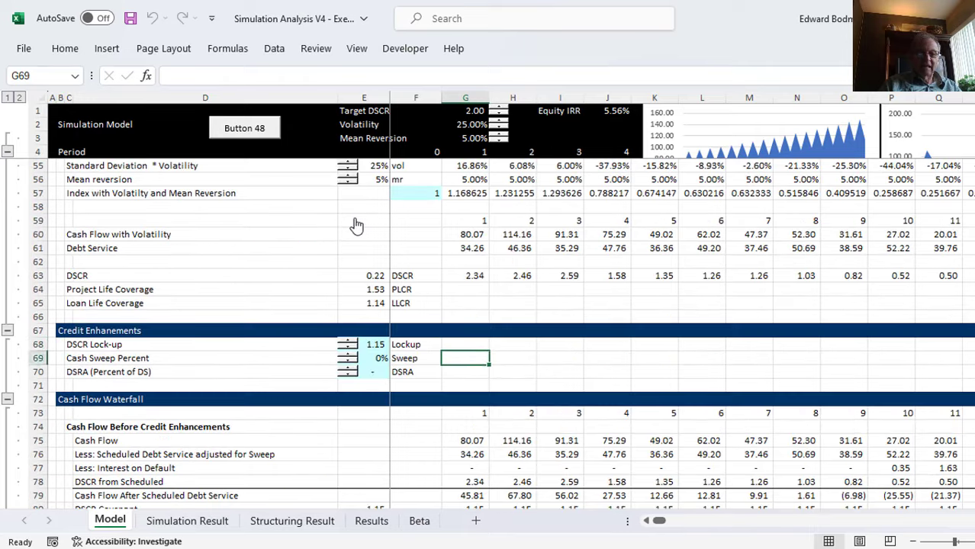
{"action": "key", "text": "Down"}
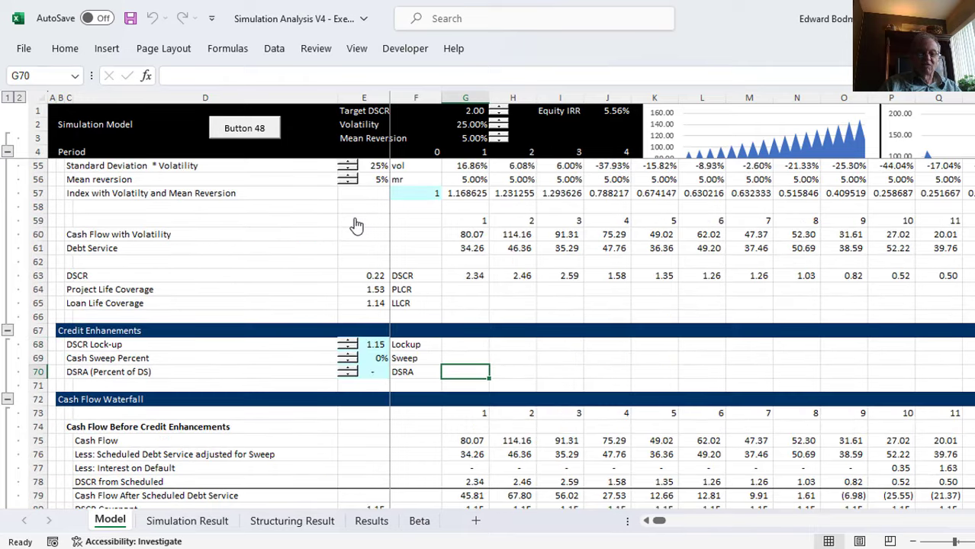
Step: Set the DSCR Lock-up under Credit Enhancements to 1.20
{"action": "left_click", "coordinate": [349, 341]}
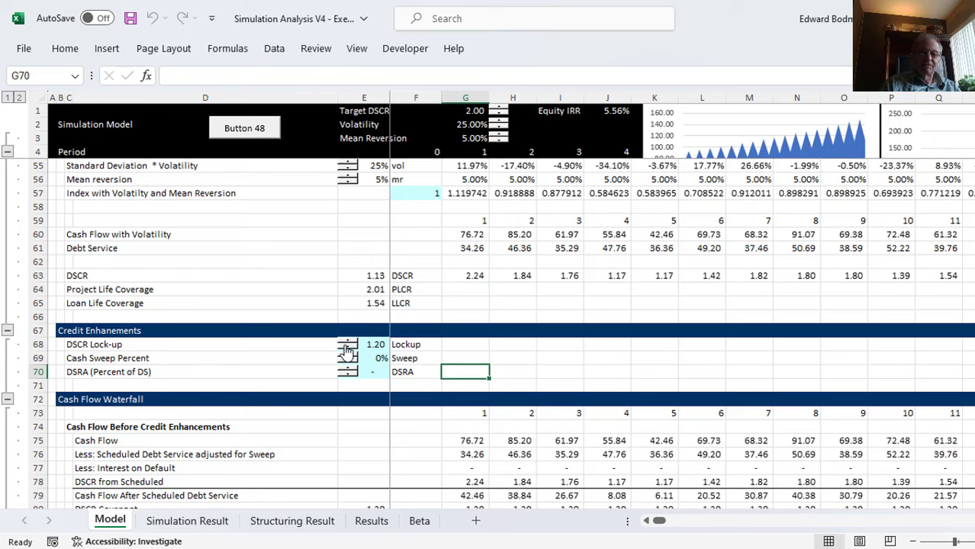
{"action": "left_click", "coordinate": [345, 347]}
{"action": "left_click", "coordinate": [345, 351]}
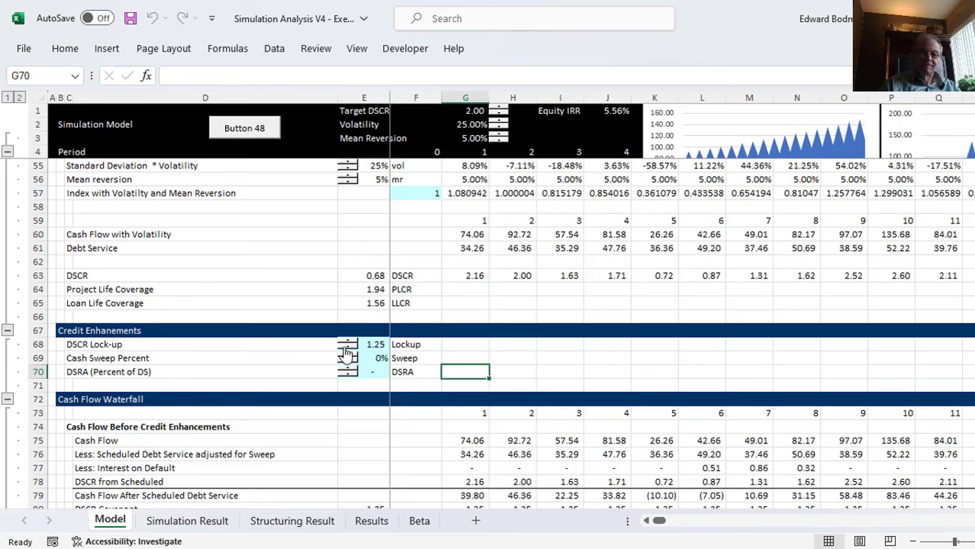
Step: Go down the waterfall's period 1 column and check the Covenant Violated formula against the new lock-up
{"action": "left_click", "coordinate": [472, 427]}
{"action": "key", "text": "Down"}
{"action": "key", "text": "Down"}
{"action": "key", "text": "Down"}
{"action": "key", "text": "Down"}
{"action": "key", "text": "Down"}
{"action": "key", "text": "Down"}
{"action": "key", "text": "Down"}
{"action": "key", "text": "Down"}
{"action": "key", "text": "Down"}
{"action": "key", "text": "Down"}
{"action": "key", "text": "Down"}
{"action": "key", "text": "Down"}
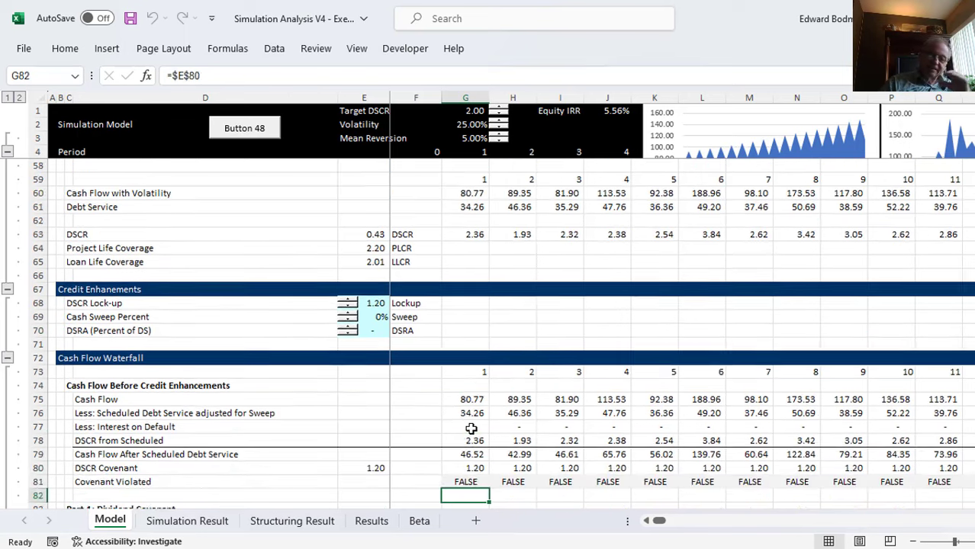
{"action": "key", "text": "Down"}
{"action": "key", "text": "Down"}
{"action": "key", "text": "Up"}
{"action": "key", "text": "Up"}
{"action": "key", "text": "Up"}
{"action": "key", "text": "Up"}
{"action": "key", "text": "Up"}
{"action": "key", "text": "Up"}
{"action": "key", "text": "Up"}
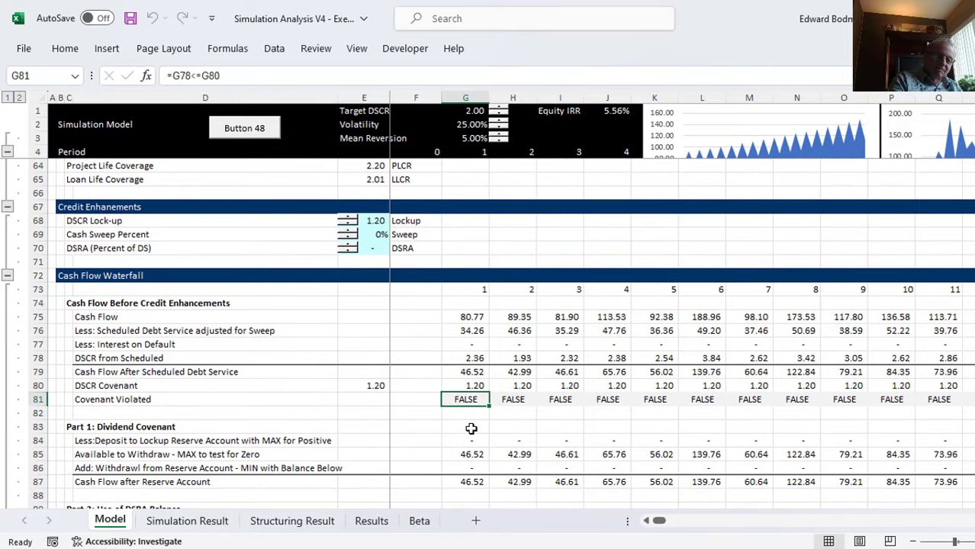
Step: Re-enter the period 1 Covenant Violated formula to recalculate the model, and go along that row to period 6
{"action": "key", "text": "F2"}
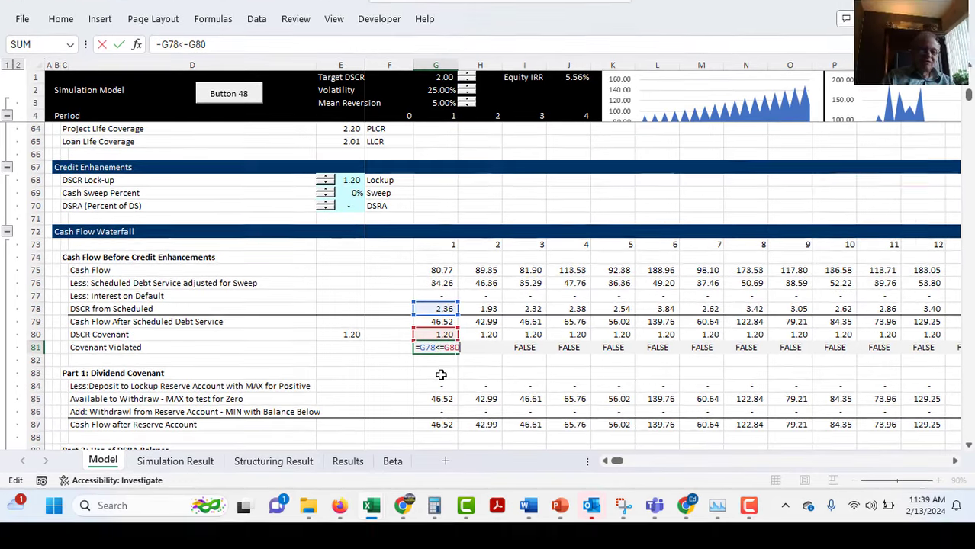
{"action": "key", "text": "Return"}
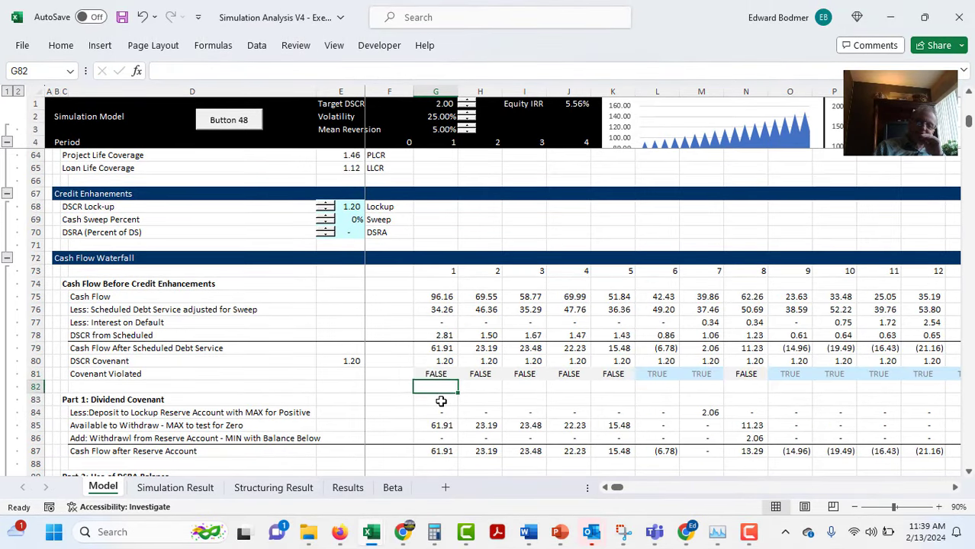
{"action": "key", "text": "Up"}
{"action": "key", "text": "Right"}
{"action": "key", "text": "Right"}
{"action": "key", "text": "Right"}
{"action": "key", "text": "Right"}
{"action": "key", "text": "Right"}
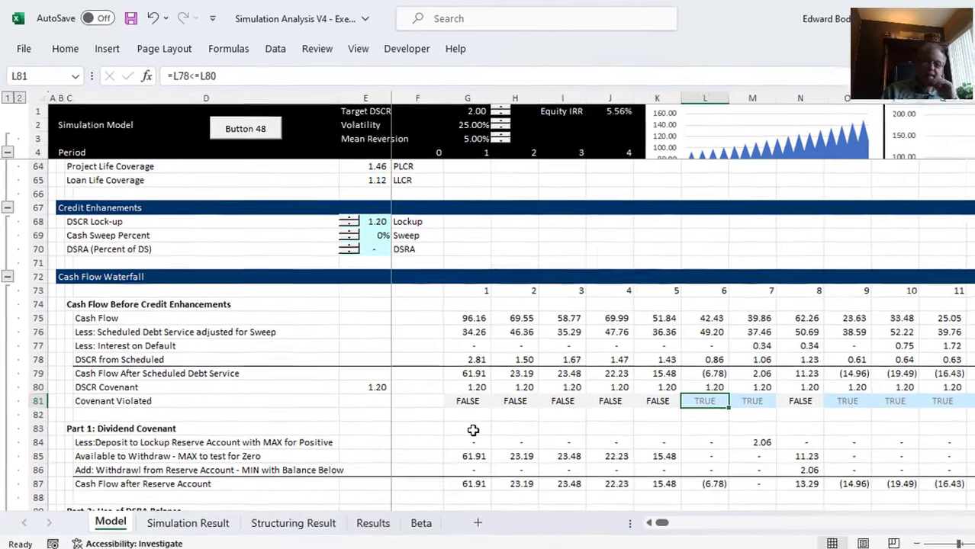
Step: Check Cash Flow After Scheduled Debt Service in periods 6 and 7, and the period 7 deposit to the lock-up reserve account
{"action": "key", "text": "Up"}
{"action": "key", "text": "Up"}
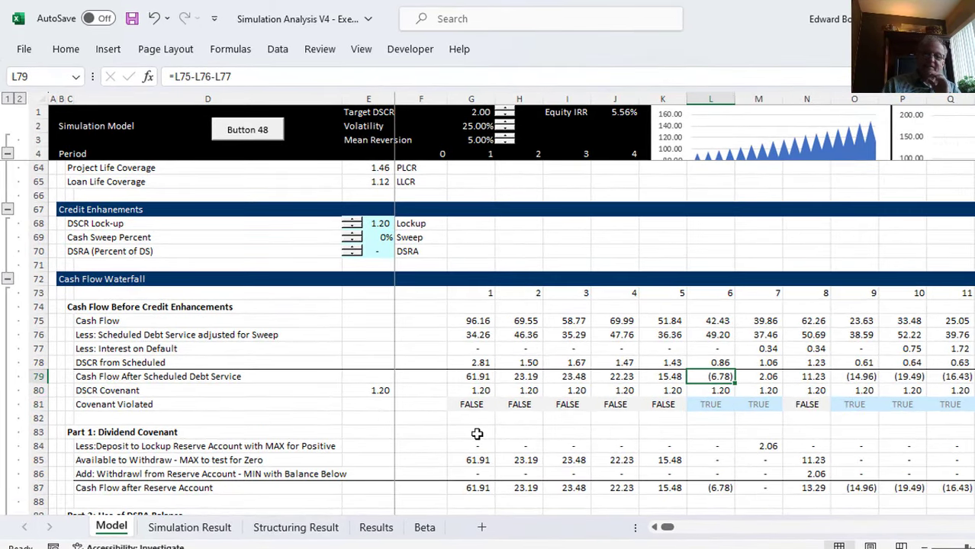
{"action": "key", "text": "Right"}
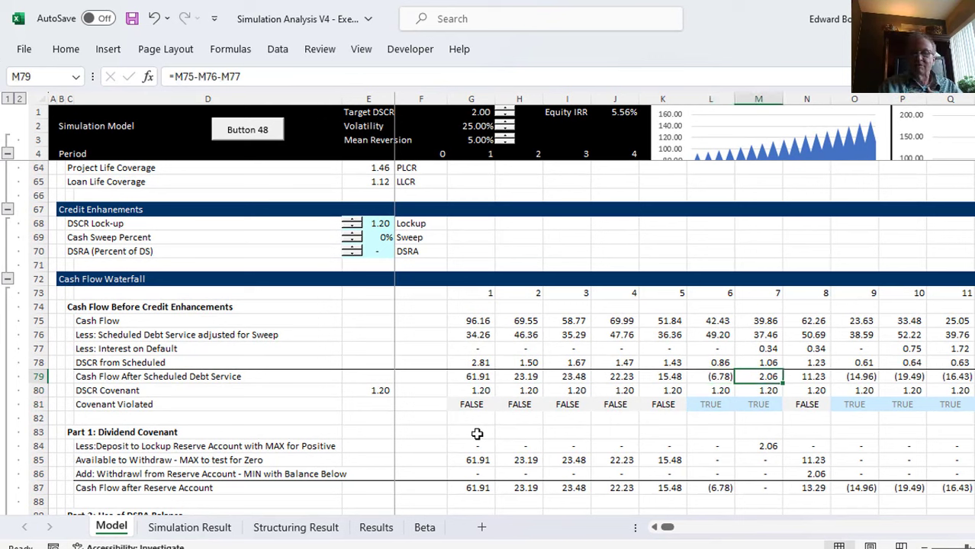
{"action": "key", "text": "Down"}
{"action": "key", "text": "Down"}
{"action": "key", "text": "Down"}
{"action": "key", "text": "Down"}
{"action": "key", "text": "Down"}
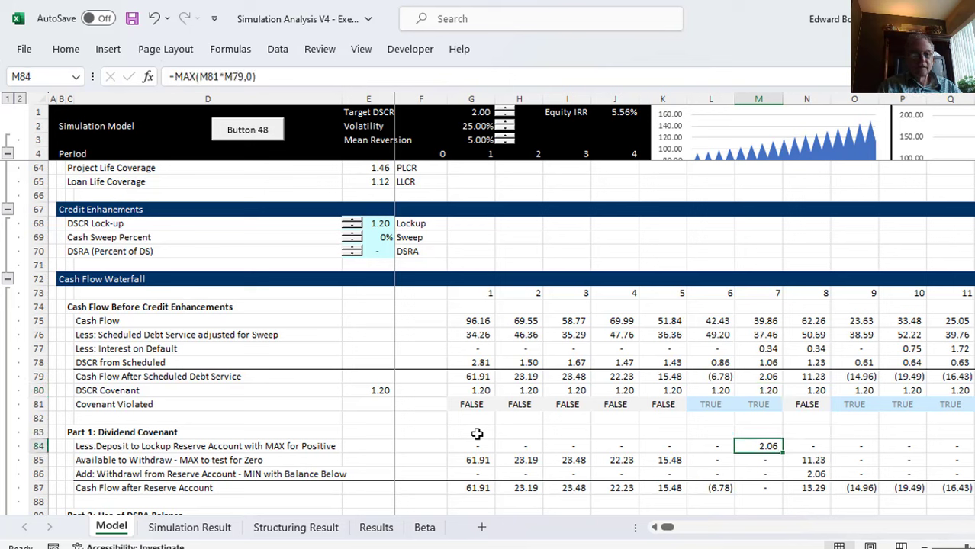
Step: Trace the period 7 lock-up deposit formula back to its Covenant Violated flag and Cash Flow After Scheduled Debt Service
{"action": "key", "text": "Up"}
{"action": "key", "text": "Up"}
{"action": "key", "text": "Up"}
{"action": "key", "text": "Up"}
{"action": "key", "text": "Up"}
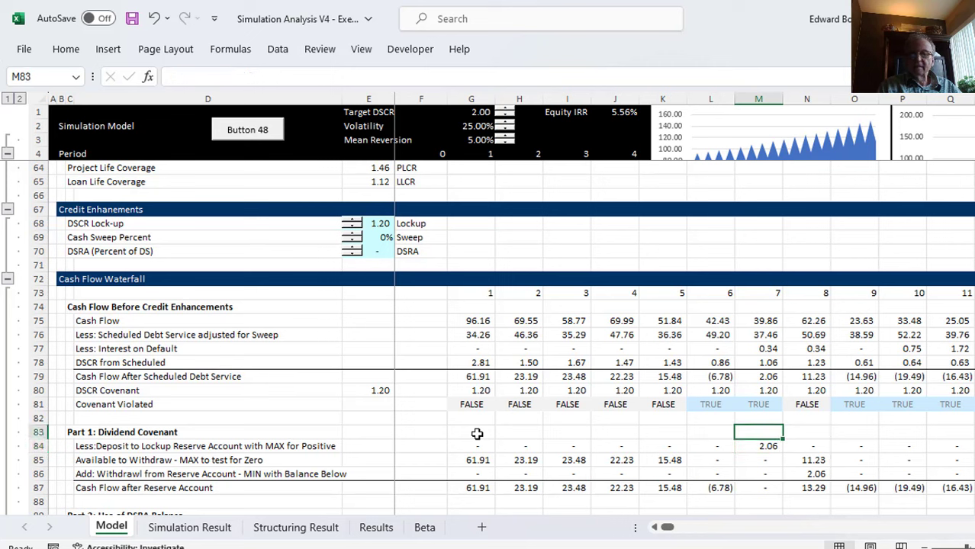
{"action": "key", "text": "Down"}
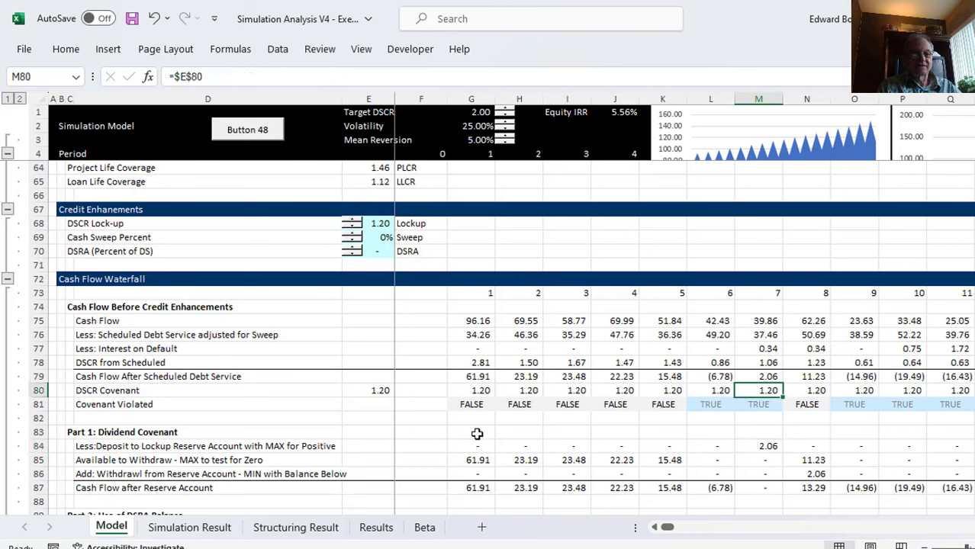
{"action": "key", "text": "Down"}
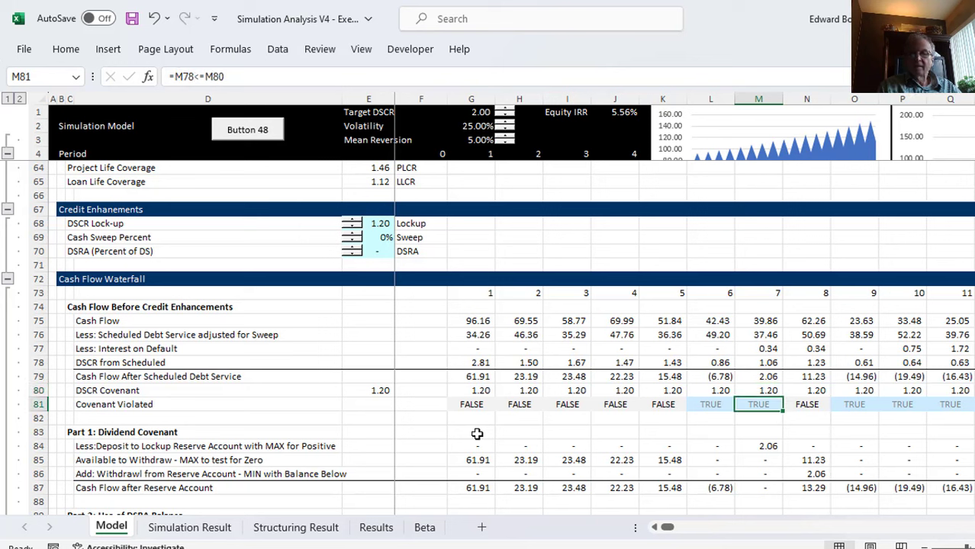
{"action": "key", "text": "Left"}
{"action": "key", "text": "Right"}
{"action": "key", "text": "Up"}
{"action": "key", "text": "Up"}
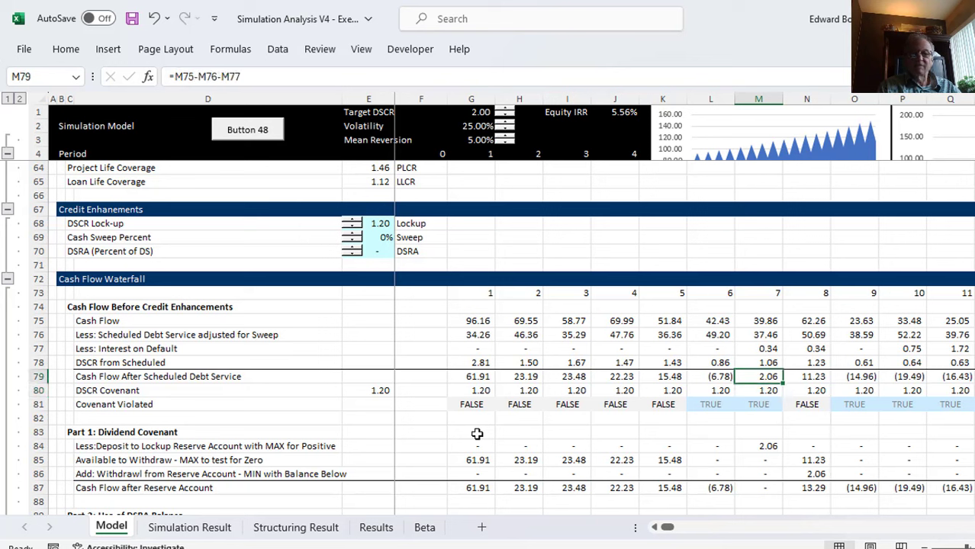
{"action": "key", "text": "Down"}
{"action": "key", "text": "Down"}
{"action": "key", "text": "Down"}
{"action": "key", "text": "Down"}
{"action": "key", "text": "Down"}
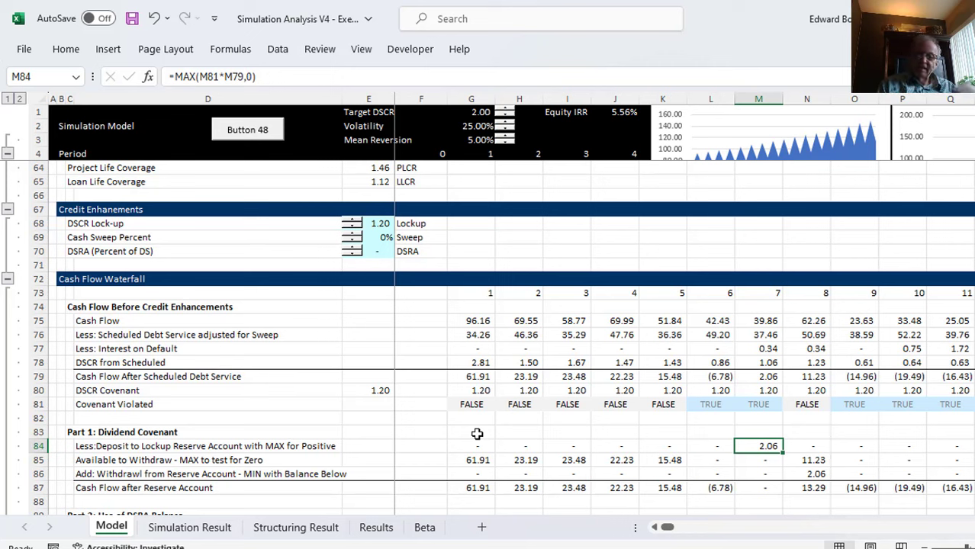
{"action": "key", "text": "Down"}
{"action": "key", "text": "Up"}
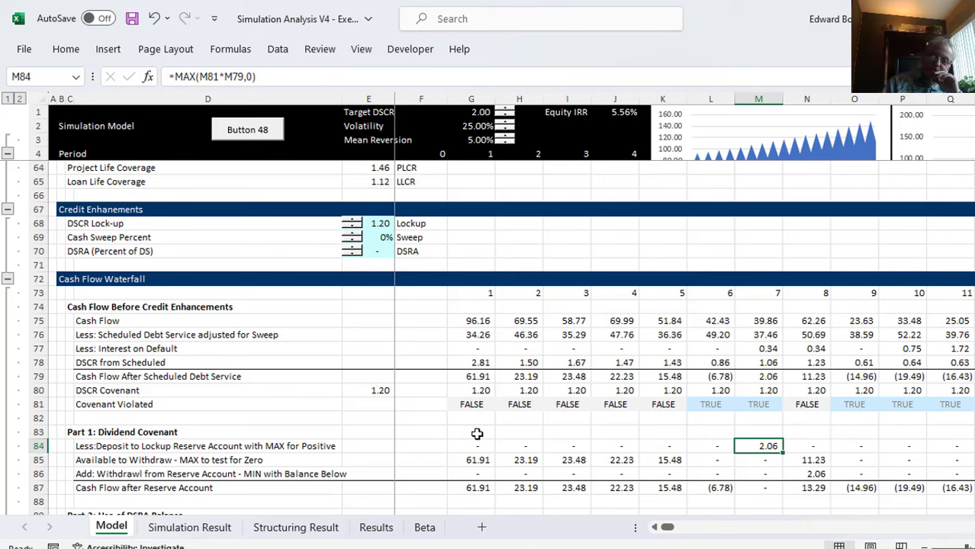
Step: Show the cells referenced by the period 1 lock-up deposit formula, and re-enter it unchanged to recalculate the model
{"action": "key", "text": "Left"}
{"action": "key", "text": "Left"}
{"action": "key", "text": "Left"}
{"action": "key", "text": "Left"}
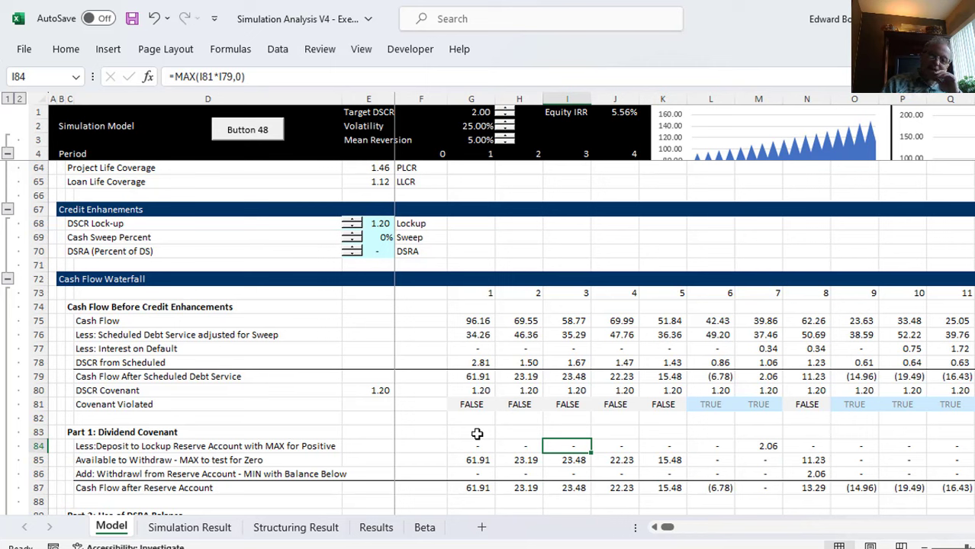
{"action": "key", "text": "Left"}
{"action": "key", "text": "Left"}
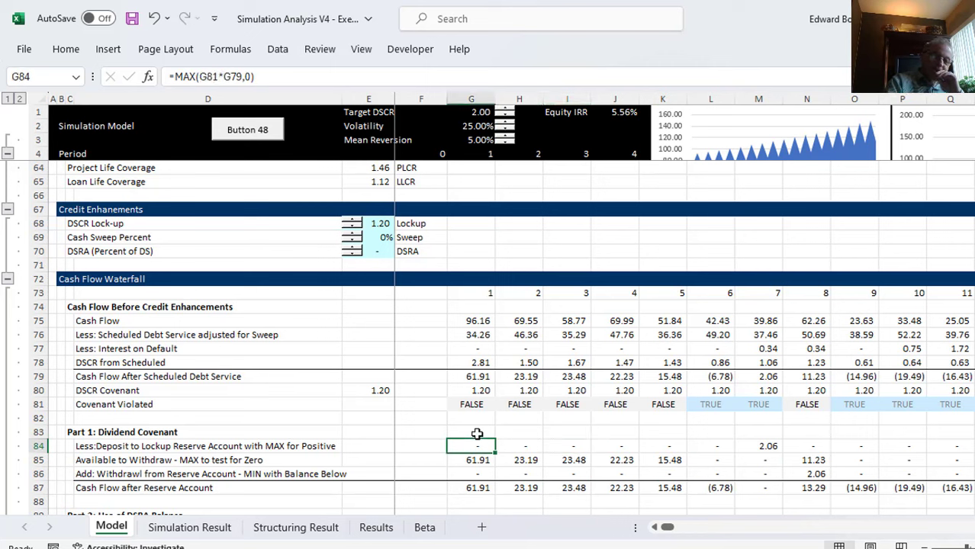
{"action": "key", "text": "F2"}
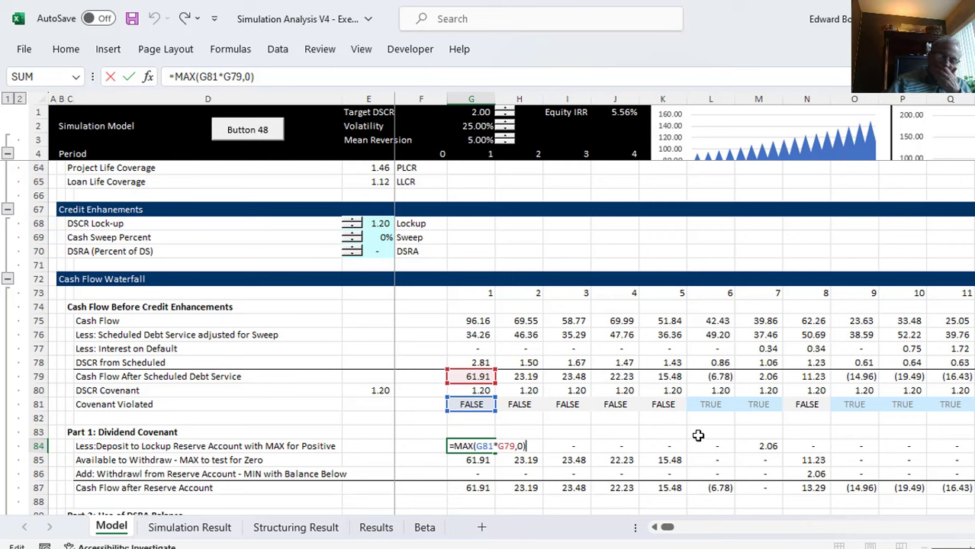
{"action": "key", "text": "Return"}
Step: Examine the Deposit to Lockup Reserve Account row across periods 1 to 9 of the recalculated scenario, ending back at period 1
{"action": "key", "text": "Up"}
{"action": "key", "text": "Right"}
{"action": "key", "text": "Right"}
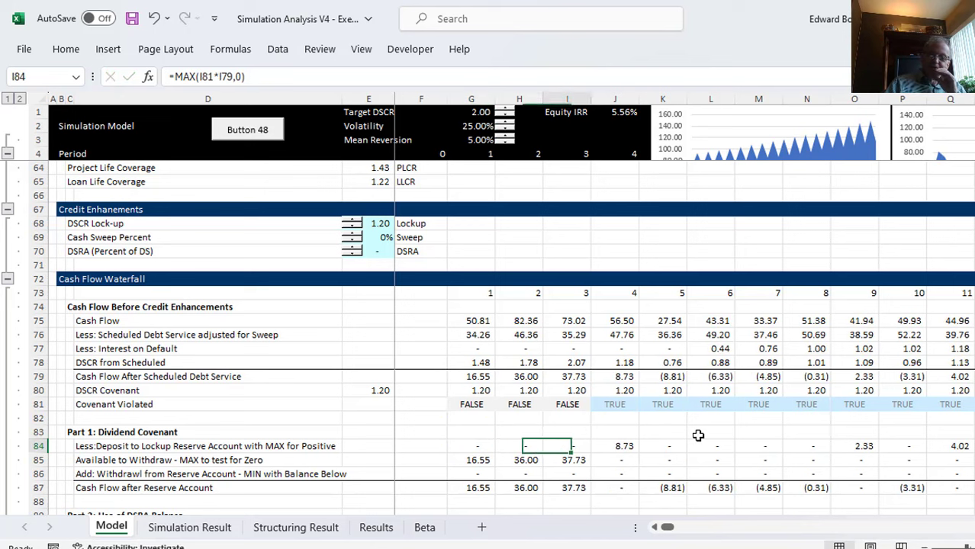
{"action": "key", "text": "Right"}
{"action": "key", "text": "Right"}
{"action": "key", "text": "Right"}
{"action": "key", "text": "Right"}
{"action": "key", "text": "Right"}
{"action": "key", "text": "Right"}
{"action": "key", "text": "Left"}
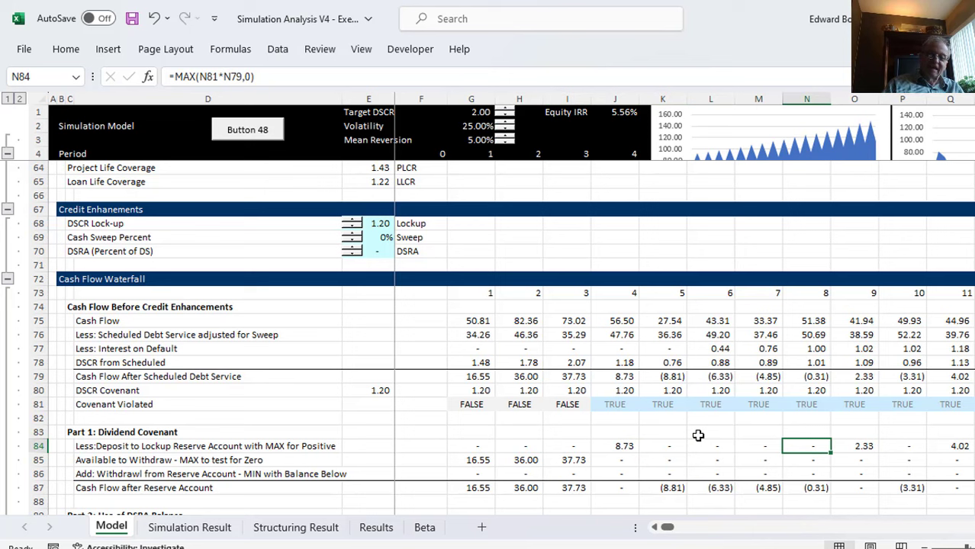
{"action": "key", "text": "Left"}
{"action": "key", "text": "Left"}
{"action": "key", "text": "Left"}
{"action": "key", "text": "Left"}
{"action": "key", "text": "Left"}
{"action": "key", "text": "Left"}
{"action": "key", "text": "Left"}
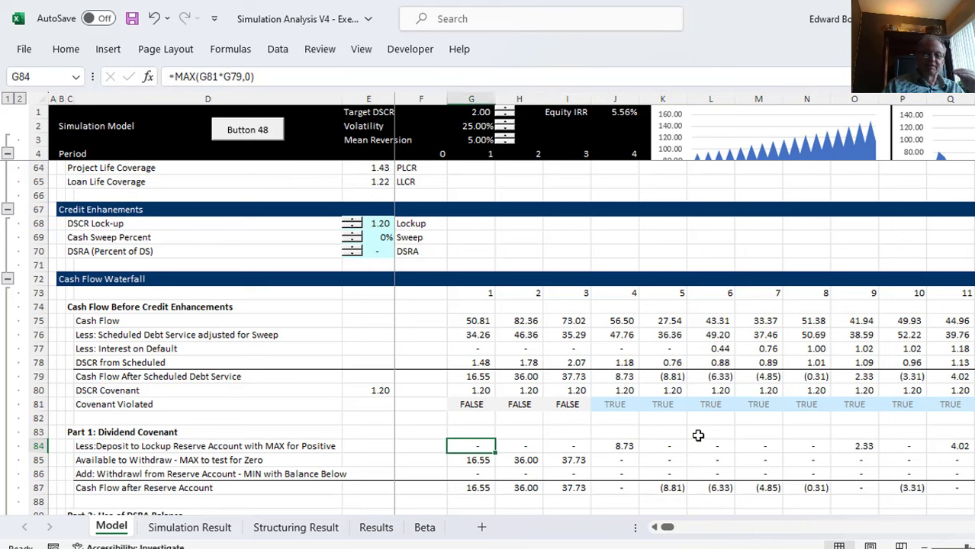
Step: Examine the Available to Withdraw row from period 1 through period 16, including its MAX formula, ending at period 13
{"action": "key", "text": "Down"}
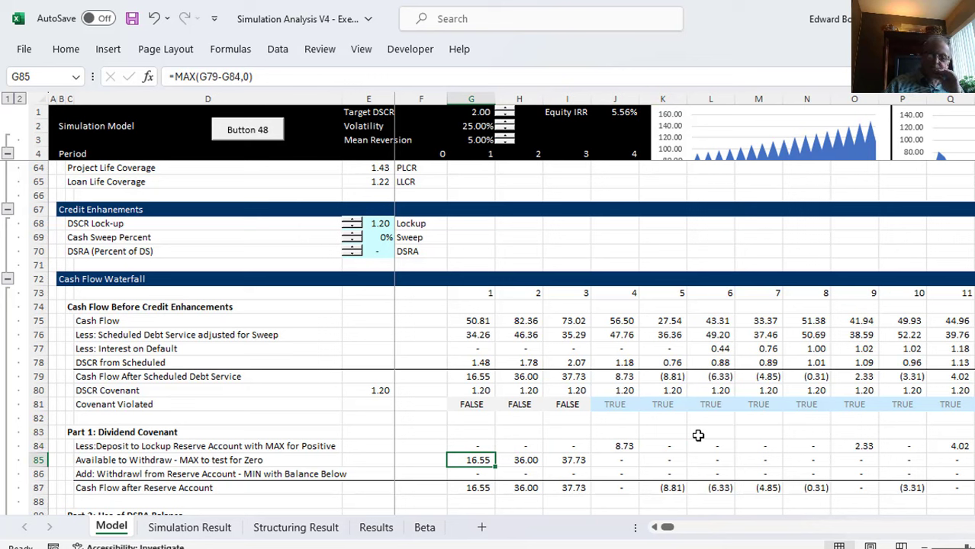
{"action": "key", "text": "Right"}
{"action": "key", "text": "Right"}
{"action": "key", "text": "Left"}
{"action": "key", "text": "Left"}
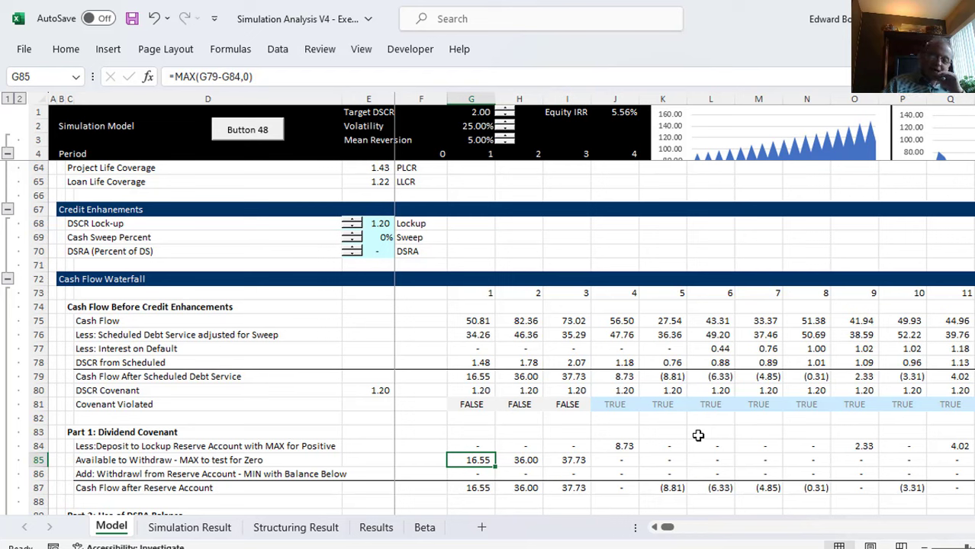
{"action": "key", "text": "Right"}
{"action": "key", "text": "Right"}
{"action": "key", "text": "Right"}
{"action": "key", "text": "Right"}
{"action": "key", "text": "Right"}
{"action": "key", "text": "Right"}
{"action": "key", "text": "Right"}
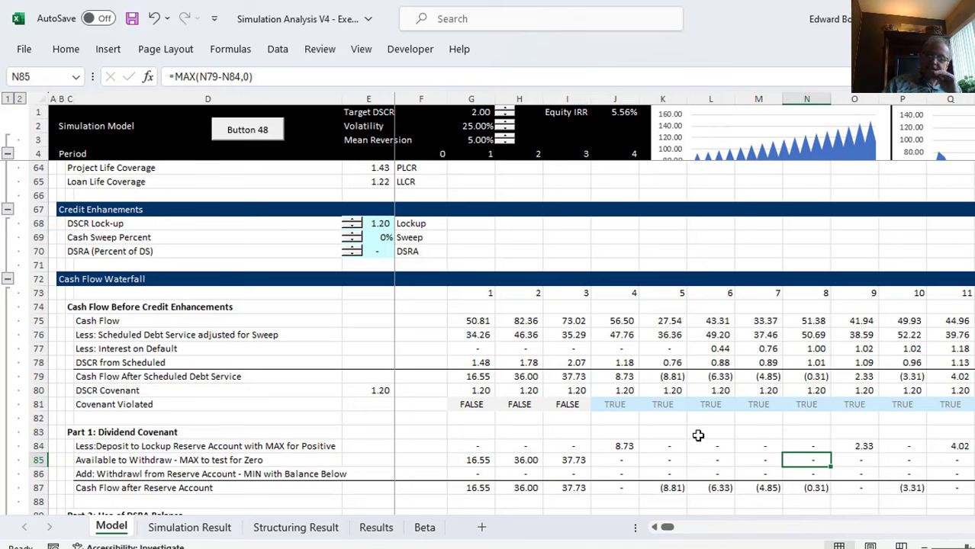
{"action": "key", "text": "Right"}
{"action": "key", "text": "Right"}
{"action": "key", "text": "Left"}
{"action": "key", "text": "Right"}
{"action": "key", "text": "Right"}
{"action": "key", "text": "Right"}
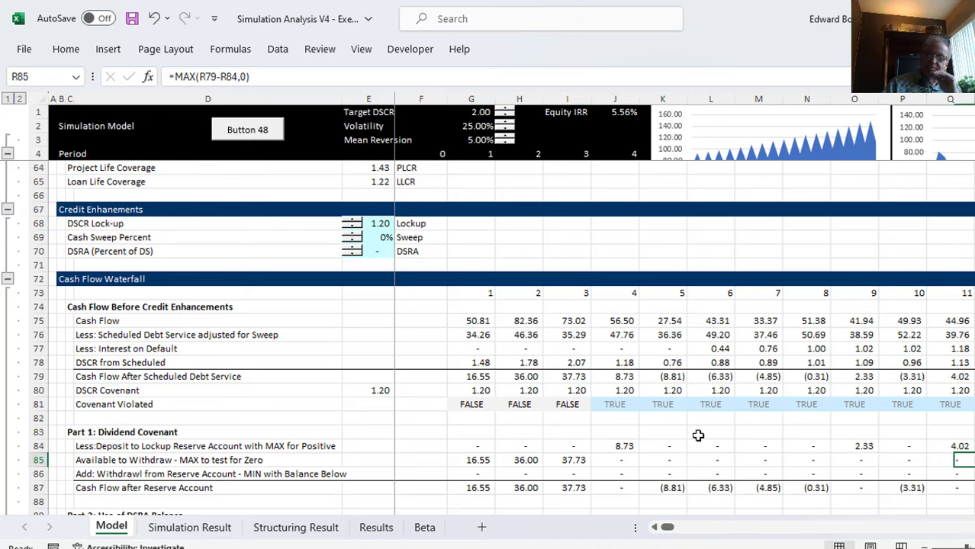
{"action": "key", "text": "Right"}
{"action": "key", "text": "Right"}
{"action": "key", "text": "Right"}
{"action": "key", "text": "Right"}
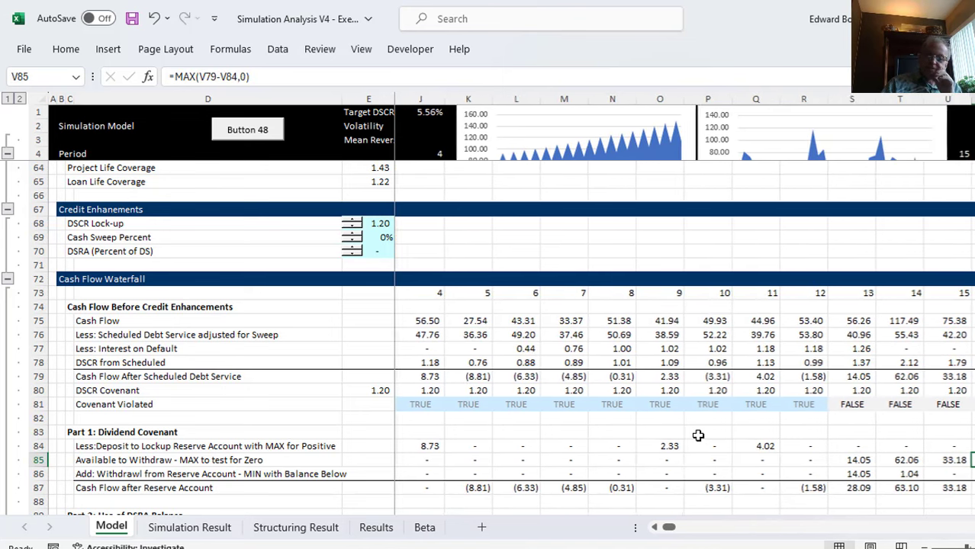
{"action": "key", "text": "Left"}
{"action": "key", "text": "Left"}
{"action": "key", "text": "Left"}
{"action": "key", "text": "Left"}
{"action": "key", "text": "Right"}
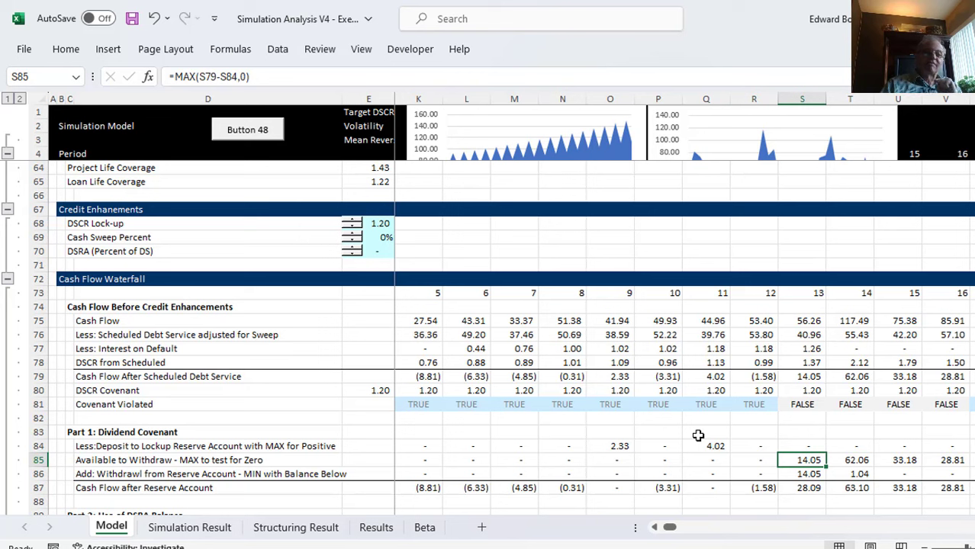
Step: Trace the period 13 reserve withdrawal's MIN formula down to the Lock-up Reserve Account and check the opening balances for periods 13 and 14
{"action": "key", "text": "Down"}
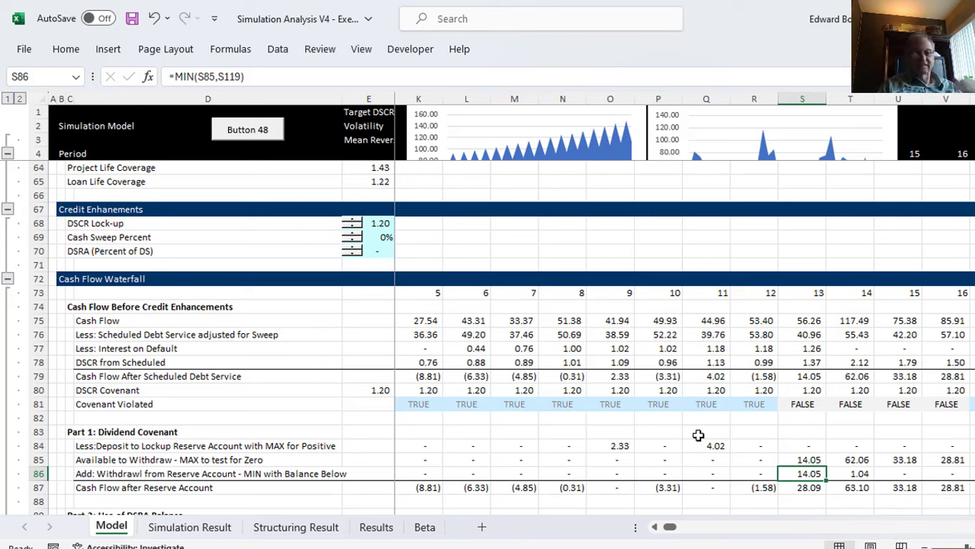
{"action": "key", "text": "Down"}
{"action": "key", "text": "Down"}
{"action": "key", "text": "Down"}
{"action": "key", "text": "Down"}
{"action": "key", "text": "Down"}
{"action": "key", "text": "Down"}
{"action": "key", "text": "Down"}
{"action": "key", "text": "Down"}
{"action": "key", "text": "Down"}
{"action": "key", "text": "Down"}
{"action": "key", "text": "Down"}
{"action": "key", "text": "Down"}
{"action": "key", "text": "Down"}
{"action": "key", "text": "Down"}
{"action": "key", "text": "Down"}
{"action": "key", "text": "Down"}
{"action": "key", "text": "Down"}
{"action": "key", "text": "Down"}
{"action": "key", "text": "Down"}
{"action": "key", "text": "Down"}
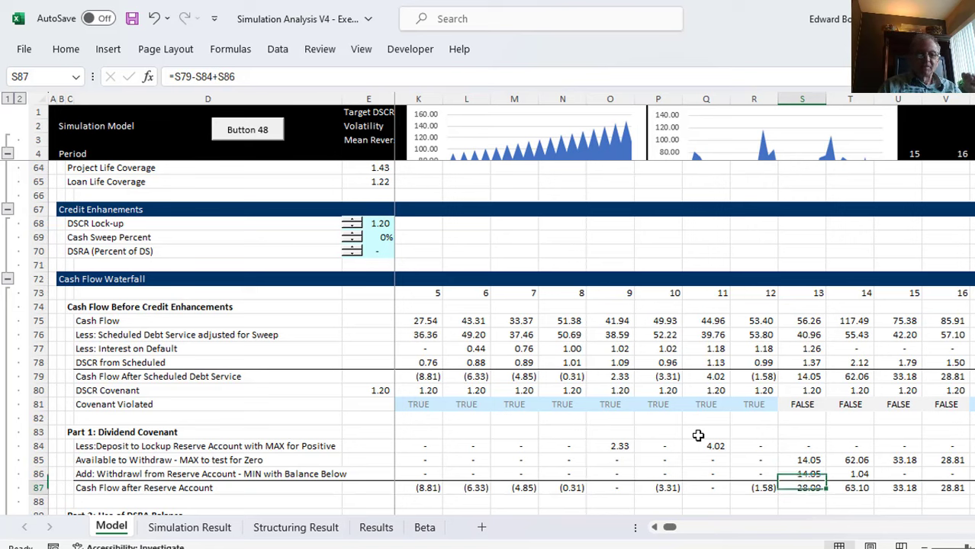
{"action": "key", "text": "Down"}
{"action": "key", "text": "Down"}
{"action": "key", "text": "Down"}
{"action": "key", "text": "Down"}
{"action": "key", "text": "Down"}
{"action": "key", "text": "Down"}
{"action": "key", "text": "Down"}
{"action": "key", "text": "Down"}
{"action": "key", "text": "Down"}
{"action": "key", "text": "Down"}
{"action": "key", "text": "Down"}
{"action": "key", "text": "Down"}
{"action": "key", "text": "Down"}
{"action": "key", "text": "Down"}
{"action": "key", "text": "Down"}
{"action": "key", "text": "Down"}
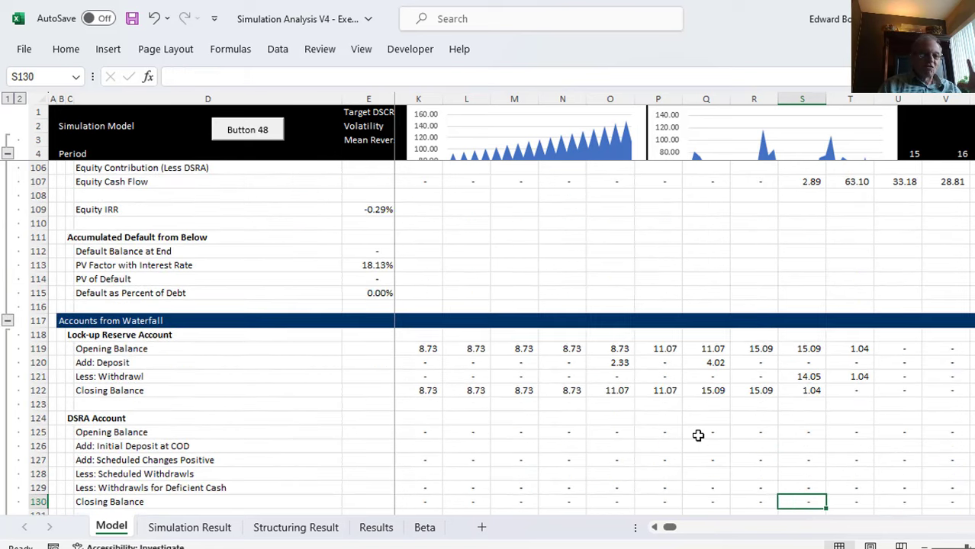
{"action": "key", "text": "Up"}
{"action": "key", "text": "Up"}
{"action": "key", "text": "Up"}
{"action": "key", "text": "Up"}
{"action": "key", "text": "Up"}
{"action": "key", "text": "Up"}
{"action": "key", "text": "Up"}
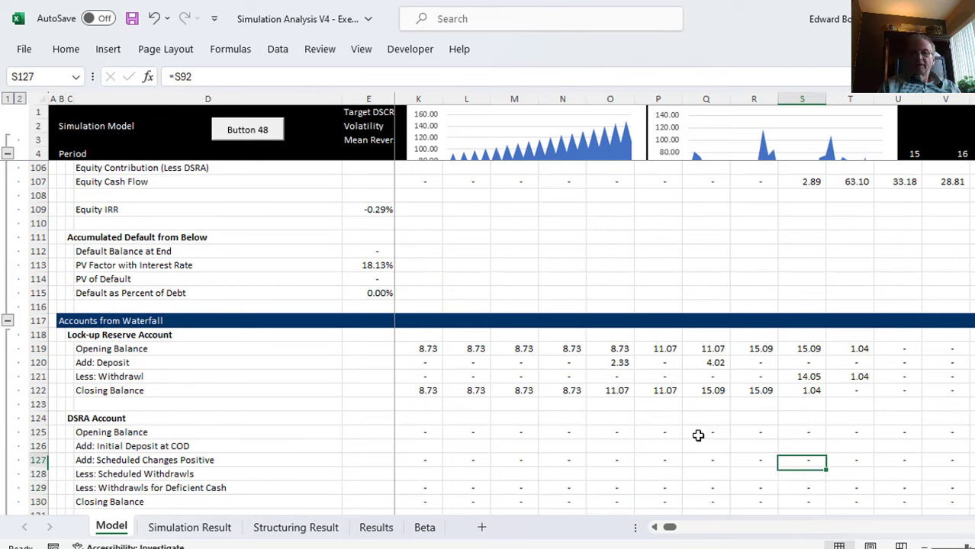
{"action": "key", "text": "Up"}
{"action": "key", "text": "Up"}
{"action": "key", "text": "Up"}
{"action": "key", "text": "Up"}
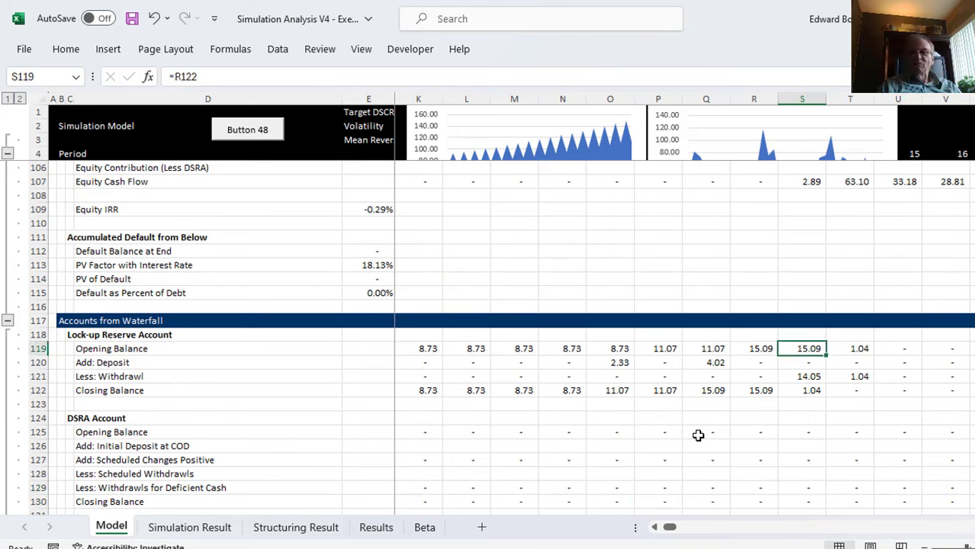
{"action": "key", "text": "Right"}
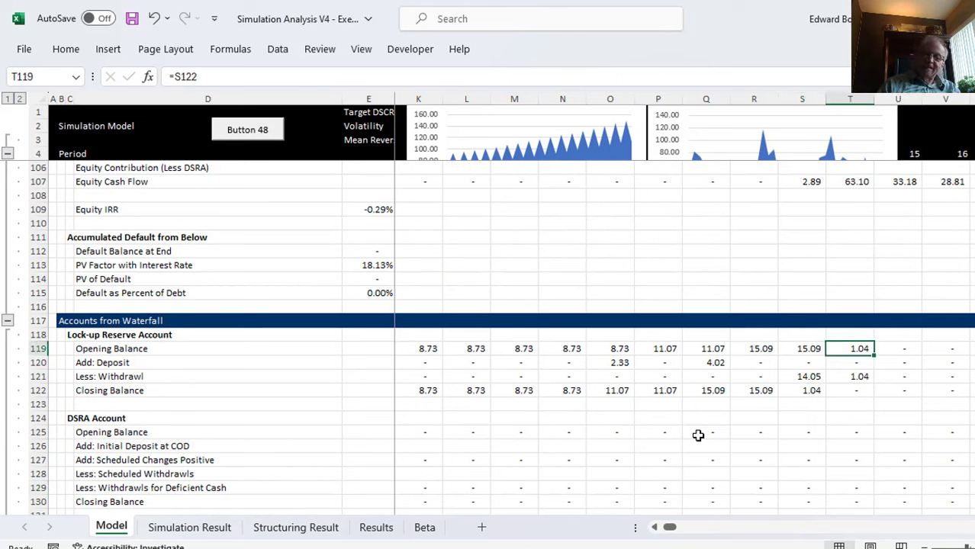
Step: Trace period 14 from the Lock-up Reserve Account's opening balance back up to the Available to Withdraw formula in the waterfall
{"action": "key", "text": "Up"}
{"action": "key", "text": "Up"}
{"action": "key", "text": "Up"}
{"action": "key", "text": "Up"}
{"action": "key", "text": "Up"}
{"action": "key", "text": "Up"}
{"action": "key", "text": "Up"}
{"action": "key", "text": "Up"}
{"action": "key", "text": "Up"}
{"action": "key", "text": "Up"}
{"action": "key", "text": "Up"}
{"action": "key", "text": "Up"}
{"action": "key", "text": "Up"}
{"action": "key", "text": "Up"}
{"action": "key", "text": "Up"}
{"action": "key", "text": "Up"}
{"action": "key", "text": "Up"}
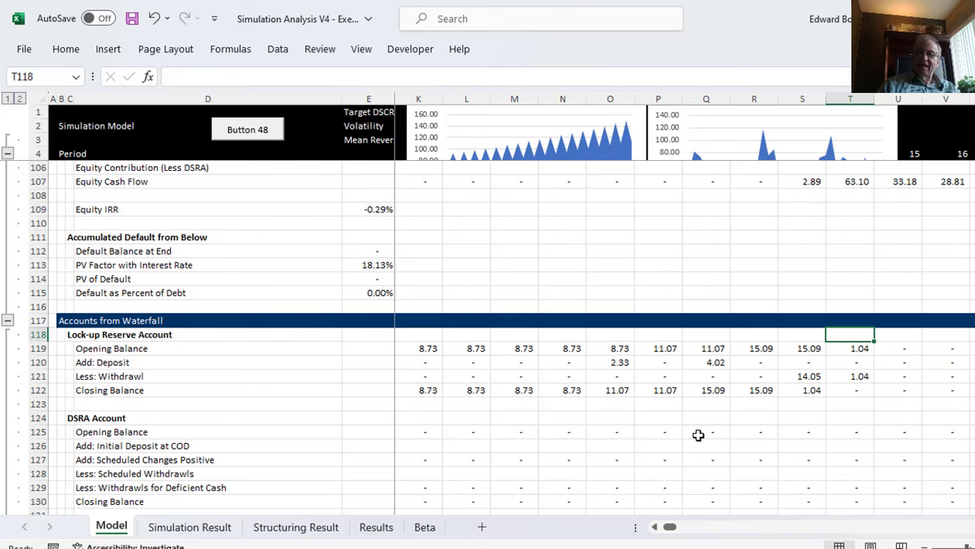
{"action": "key", "text": "Up"}
{"action": "key", "text": "Up"}
{"action": "key", "text": "Up"}
{"action": "key", "text": "Up"}
{"action": "key", "text": "Up"}
{"action": "key", "text": "Up"}
{"action": "key", "text": "Up"}
{"action": "key", "text": "Up"}
{"action": "key", "text": "Up"}
{"action": "key", "text": "Up"}
{"action": "key", "text": "Up"}
{"action": "key", "text": "Up"}
{"action": "key", "text": "Up"}
{"action": "key", "text": "Up"}
{"action": "key", "text": "Up"}
{"action": "key", "text": "Up"}
{"action": "key", "text": "Up"}
{"action": "key", "text": "Up"}
{"action": "key", "text": "Up"}
{"action": "key", "text": "Up"}
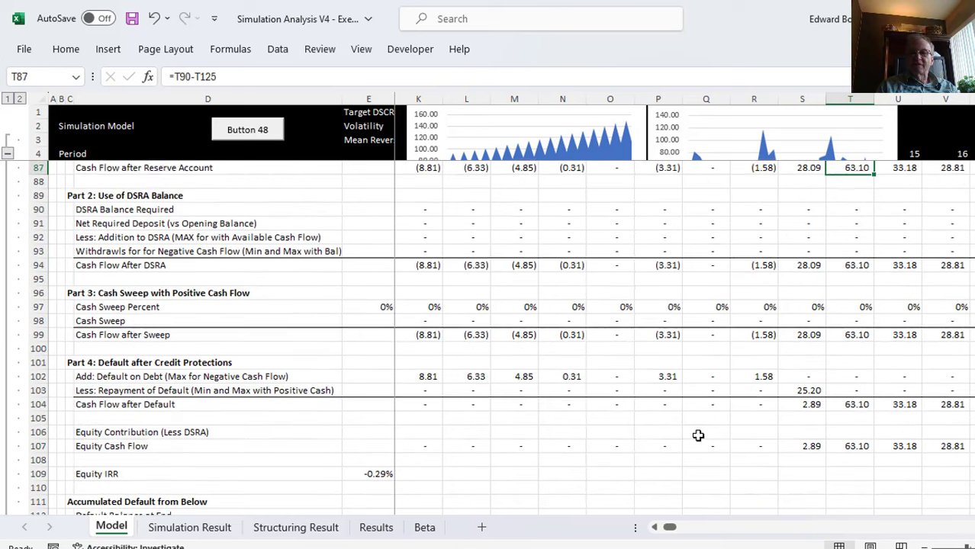
{"action": "key", "text": "Up"}
{"action": "key", "text": "Down"}
{"action": "key", "text": "Down"}
{"action": "key", "text": "Down"}
{"action": "key", "text": "Down"}
{"action": "key", "text": "Down"}
{"action": "key", "text": "Down"}
{"action": "key", "text": "Down"}
{"action": "key", "text": "Down"}
{"action": "key", "text": "Down"}
{"action": "key", "text": "Down"}
{"action": "key", "text": "Down"}
{"action": "key", "text": "Down"}
{"action": "key", "text": "Down"}
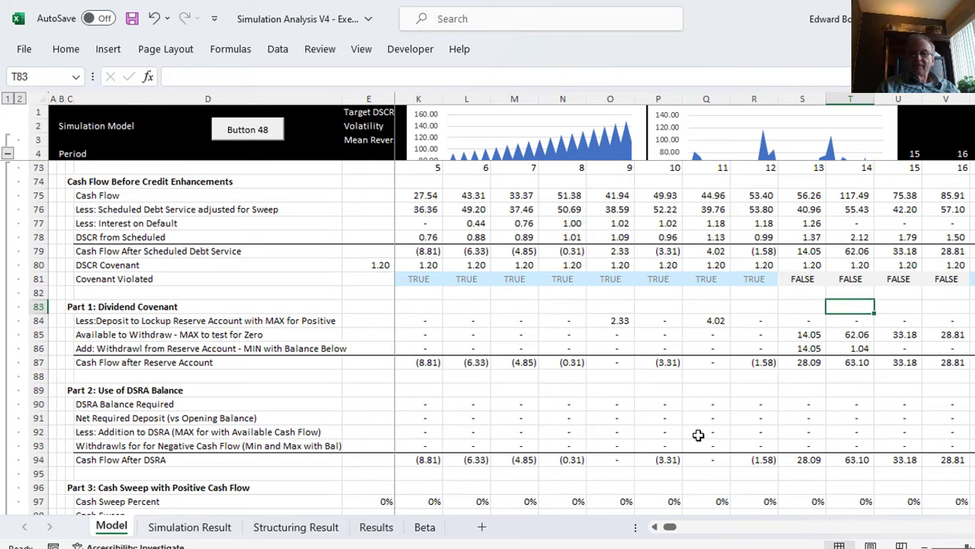
{"action": "key", "text": "Up"}
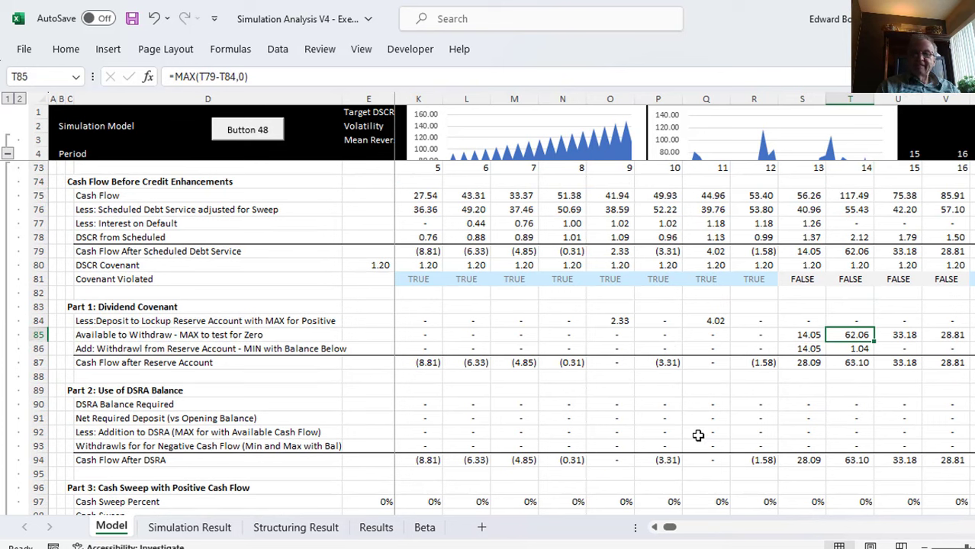
Step: Compare period 14's cash flow after scheduled debt service and DSCR covenant with its Available to Withdraw and reserve withdrawal formulas
{"action": "key", "text": "Up"}
{"action": "key", "text": "Up"}
{"action": "key", "text": "Up"}
{"action": "key", "text": "Up"}
{"action": "key", "text": "Up"}
{"action": "key", "text": "Up"}
{"action": "key", "text": "Down"}
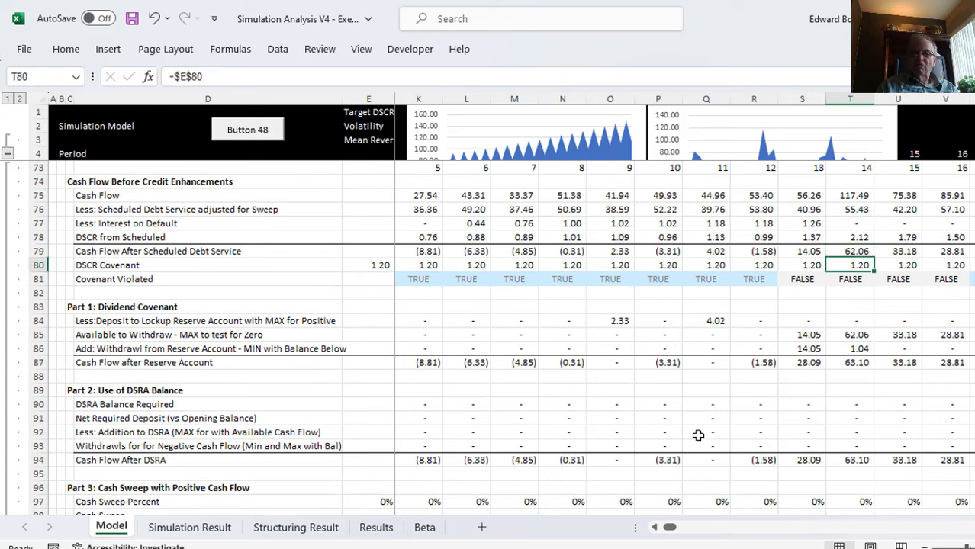
{"action": "key", "text": "Down"}
{"action": "key", "text": "Down"}
{"action": "key", "text": "Down"}
{"action": "key", "text": "Down"}
{"action": "key", "text": "Down"}
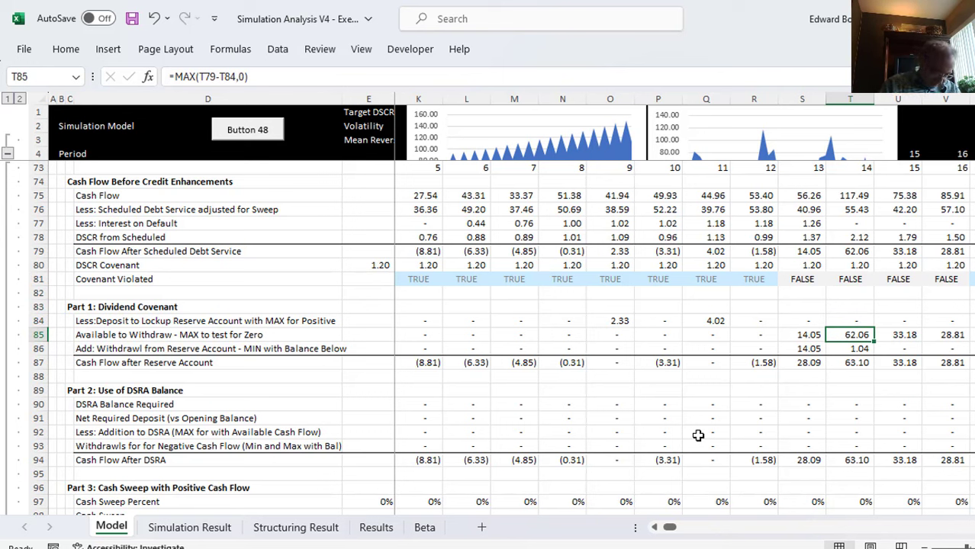
{"action": "key", "text": "Down"}
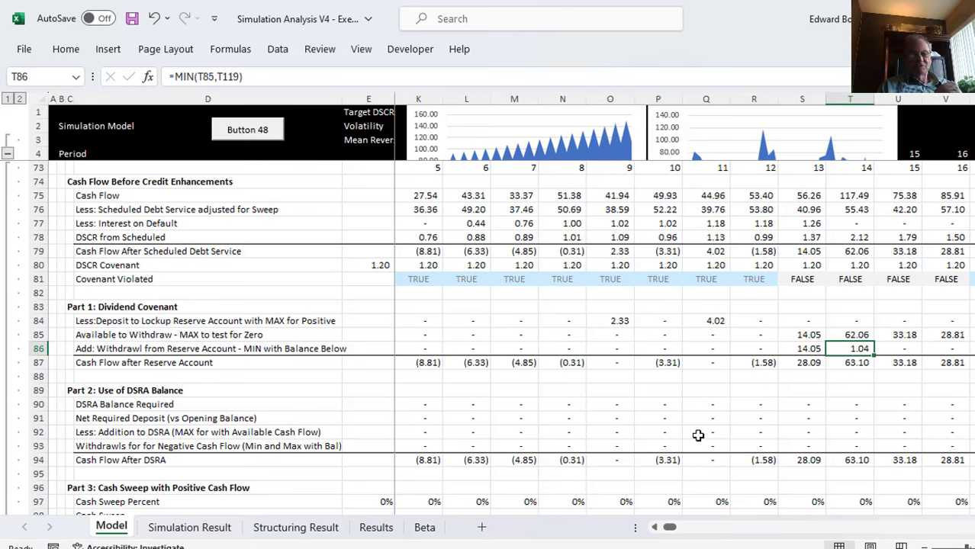
Step: Follow the period 14 reserve withdrawal down to the Opening Balance of the Lock-up Reserve Account and check its formula
{"action": "key", "text": "Down"}
{"action": "key", "text": "Page_Down"}
{"action": "key", "text": "Page_Down"}
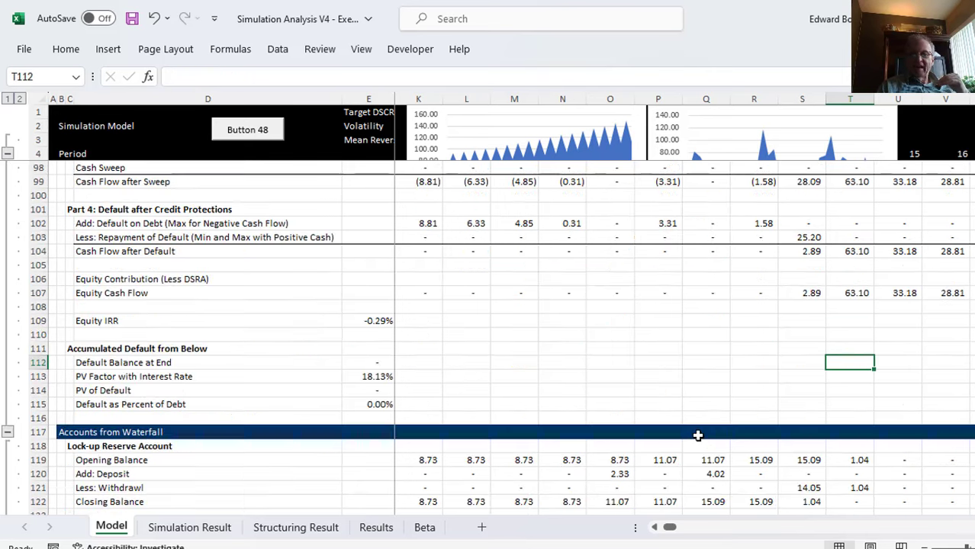
{"action": "key", "text": "Up"}
{"action": "key", "text": "Up"}
{"action": "key", "text": "Up"}
{"action": "key", "text": "Up"}
{"action": "key", "text": "Up"}
{"action": "key", "text": "Up"}
{"action": "key", "text": "Up"}
{"action": "key", "text": "Up"}
{"action": "key", "text": "Up"}
{"action": "key", "text": "Up"}
{"action": "key", "text": "Up"}
{"action": "key", "text": "Up"}
{"action": "key", "text": "Up"}
{"action": "key", "text": "Up"}
{"action": "key", "text": "Up"}
{"action": "key", "text": "Up"}
{"action": "key", "text": "Up"}
{"action": "key", "text": "Up"}
{"action": "key", "text": "Up"}
{"action": "key", "text": "Up"}
{"action": "key", "text": "Up"}
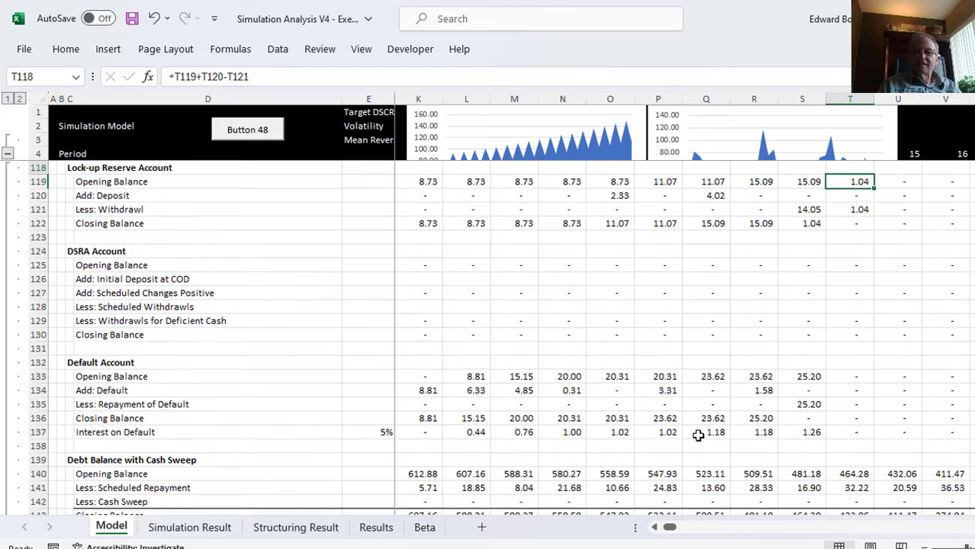
{"action": "key", "text": "Down"}
{"action": "key", "text": "Down"}
{"action": "key", "text": "Down"}
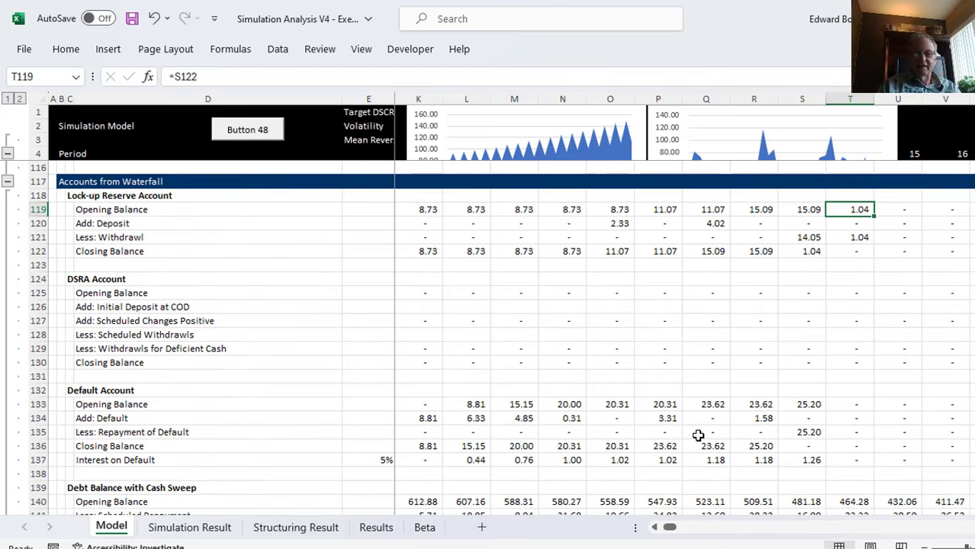
Step: Check the Lock-up Reserve Account's deposit and withdrawal links for periods 11 and 14, ending at the period 14 opening balance
{"action": "key", "text": "Down"}
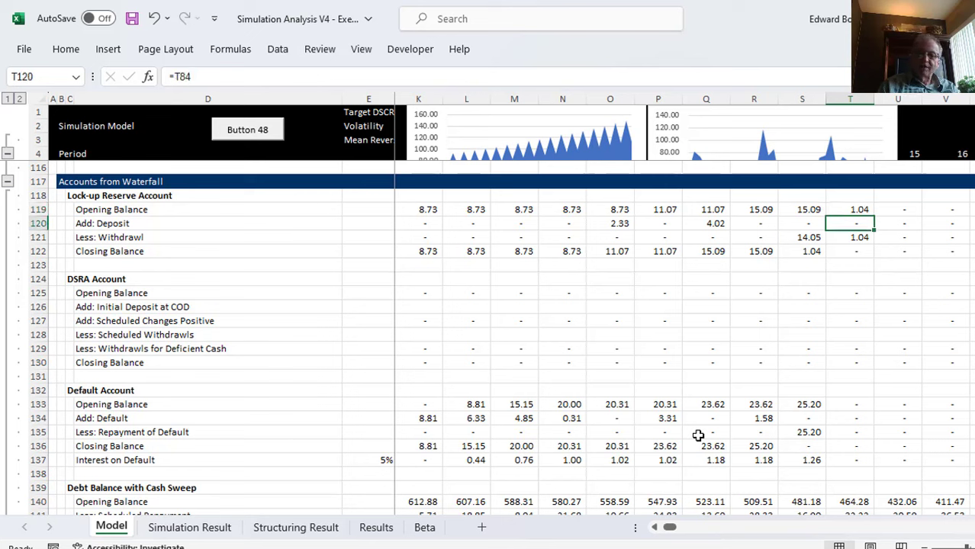
{"action": "key", "text": "Left"}
{"action": "key", "text": "Left"}
{"action": "key", "text": "Left"}
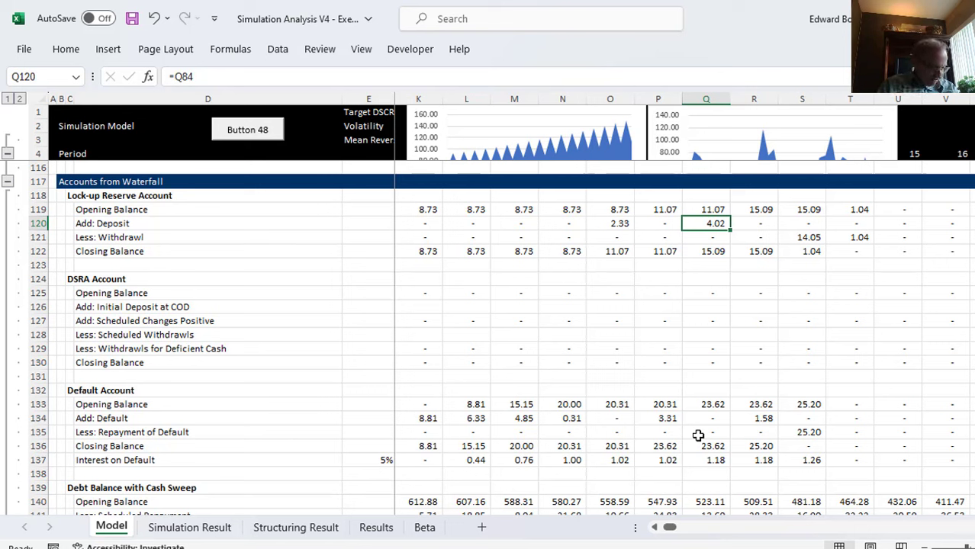
{"action": "key", "text": "Down"}
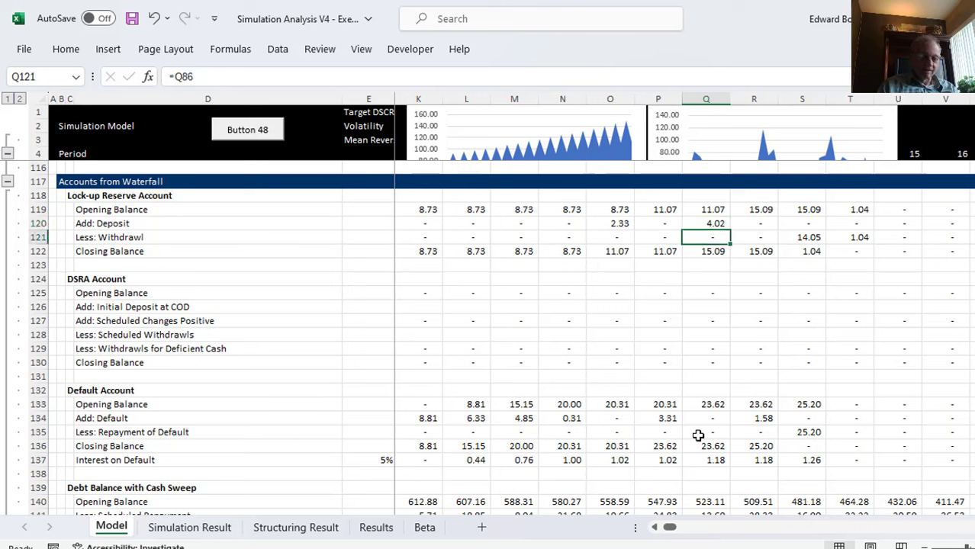
{"action": "key", "text": "Right"}
{"action": "key", "text": "Right"}
{"action": "key", "text": "Right"}
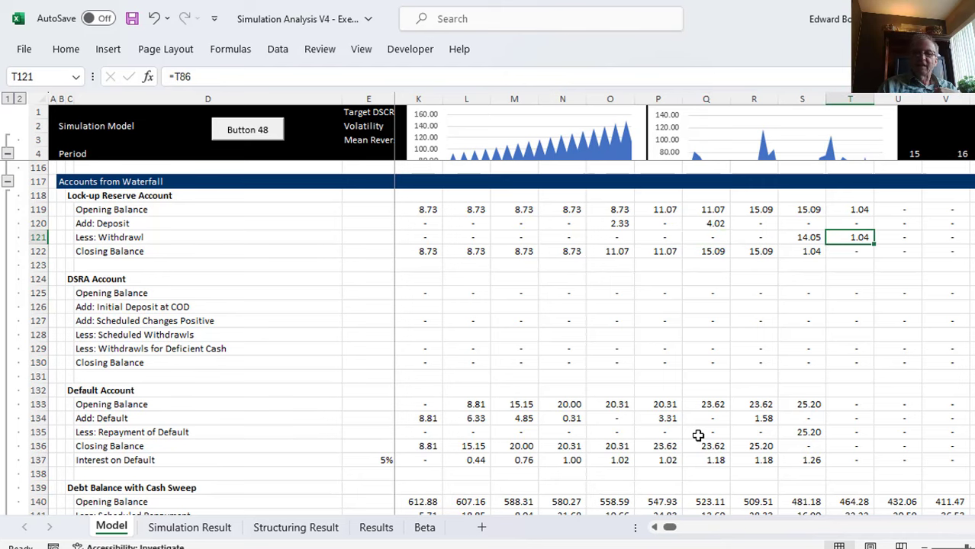
{"action": "key", "text": "Up"}
{"action": "key", "text": "Up"}
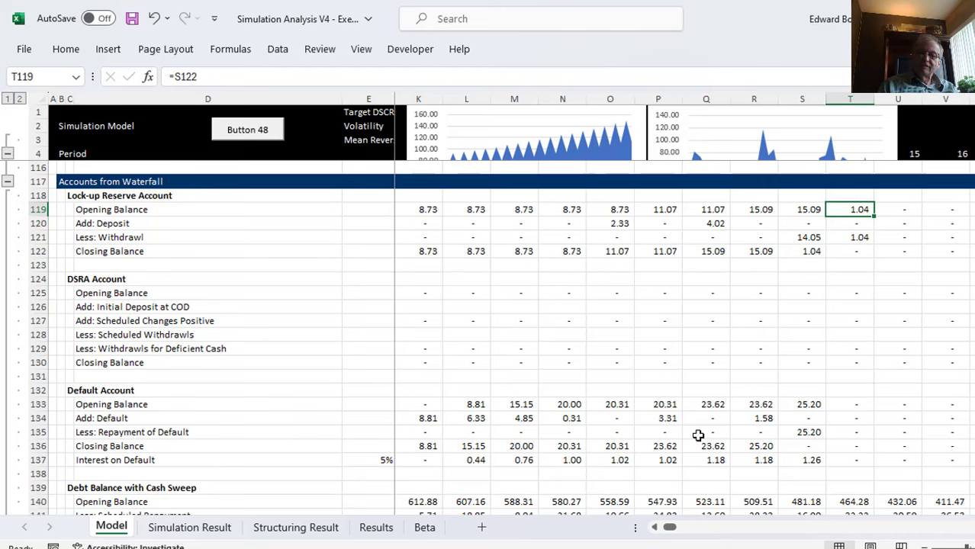
Step: Return to period 14's Withdrawal from Reserve Account in the waterfall and show the cells its MIN formula references, leaving it unedited
{"action": "key", "text": "Up"}
{"action": "key", "text": "Up"}
{"action": "key", "text": "Up"}
{"action": "key", "text": "Up"}
{"action": "key", "text": "Up"}
{"action": "key", "text": "Up"}
{"action": "key", "text": "Up"}
{"action": "key", "text": "Up"}
{"action": "key", "text": "Up"}
{"action": "key", "text": "Up"}
{"action": "key", "text": "Up"}
{"action": "key", "text": "Up"}
{"action": "key", "text": "Up"}
{"action": "key", "text": "Up"}
{"action": "key", "text": "Up"}
{"action": "key", "text": "Up"}
{"action": "key", "text": "Up"}
{"action": "key", "text": "Up"}
{"action": "key", "text": "Up"}
{"action": "key", "text": "Up"}
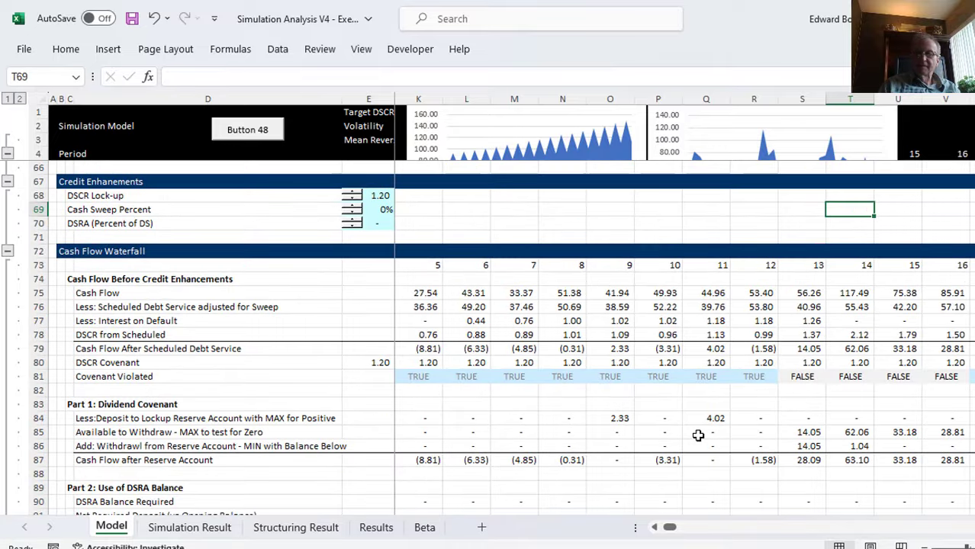
{"action": "key", "text": "Down"}
{"action": "key", "text": "Down"}
{"action": "key", "text": "Down"}
{"action": "key", "text": "Down"}
{"action": "key", "text": "Down"}
{"action": "key", "text": "Down"}
{"action": "key", "text": "Down"}
{"action": "key", "text": "Down"}
{"action": "key", "text": "Down"}
{"action": "key", "text": "Down"}
{"action": "key", "text": "Down"}
{"action": "key", "text": "Down"}
{"action": "key", "text": "Down"}
{"action": "key", "text": "Down"}
{"action": "key", "text": "Down"}
{"action": "key", "text": "Down"}
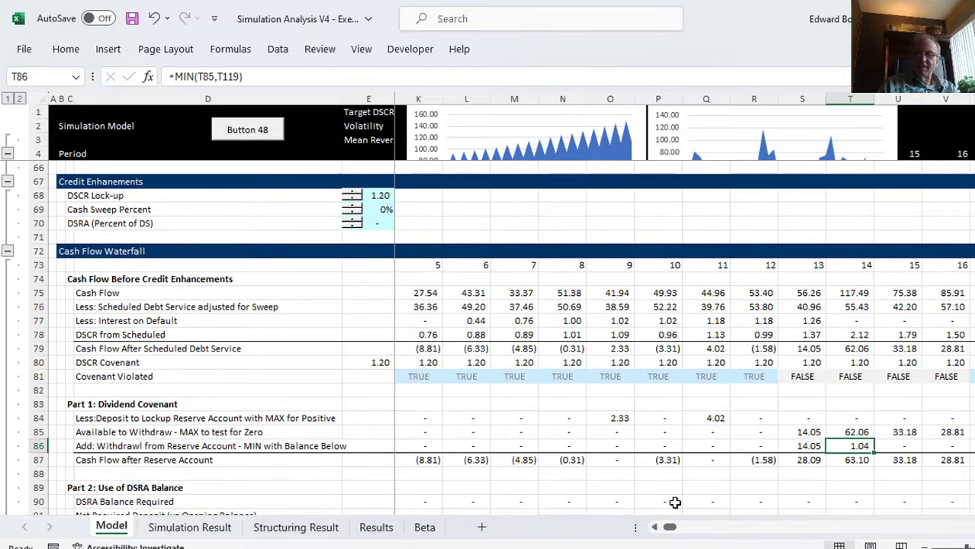
{"action": "key", "text": "F2"}
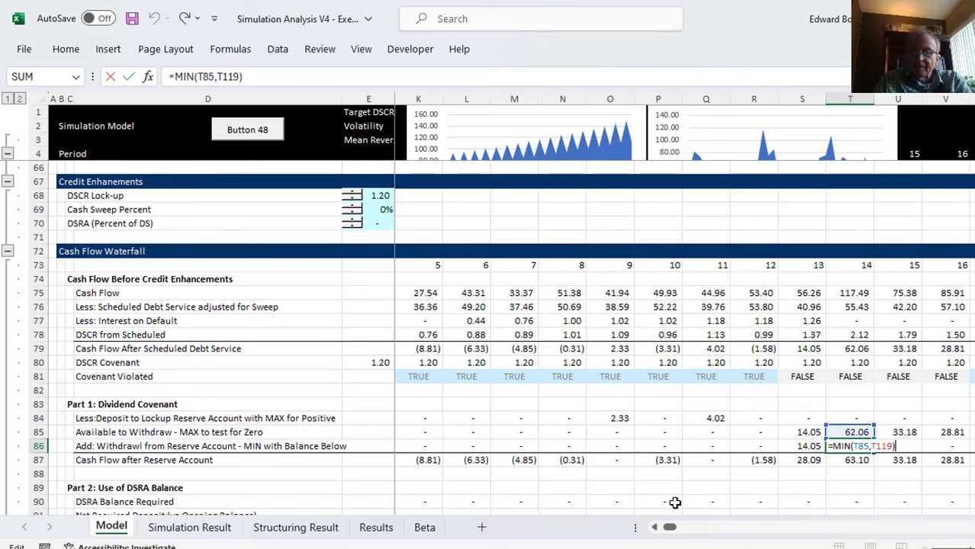
{"action": "key", "text": "Escape"}
Step: Examine period 14's Cash Flow after Reserve Account formula and trace it up to Cash Flow After Scheduled Debt Service
{"action": "key", "text": "Down"}
{"action": "key", "text": "Down"}
{"action": "key", "text": "Down"}
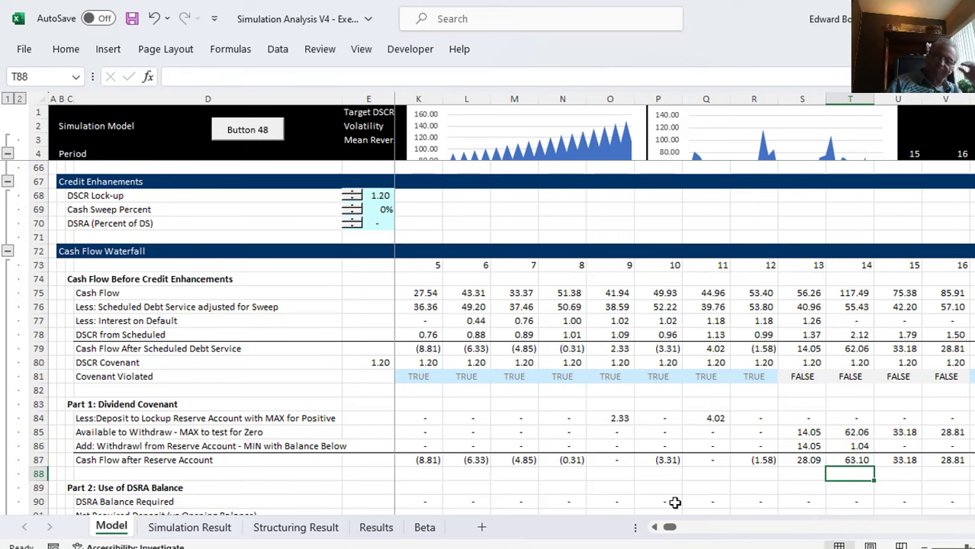
{"action": "key", "text": "Up"}
{"action": "key", "text": "Up"}
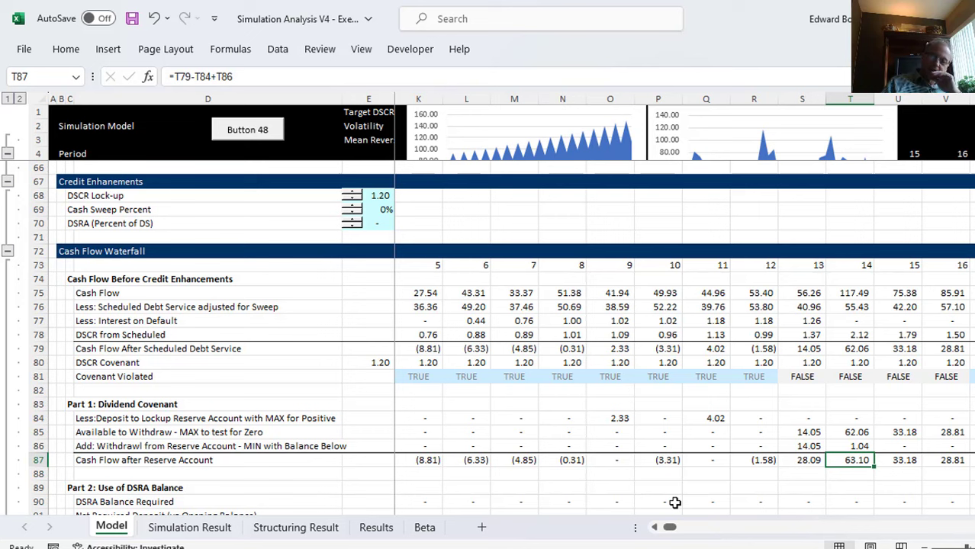
{"action": "key", "text": "Up"}
{"action": "key", "text": "Up"}
{"action": "key", "text": "Up"}
{"action": "key", "text": "Up"}
{"action": "key", "text": "Up"}
{"action": "key", "text": "Up"}
{"action": "key", "text": "Up"}
{"action": "key", "text": "Up"}
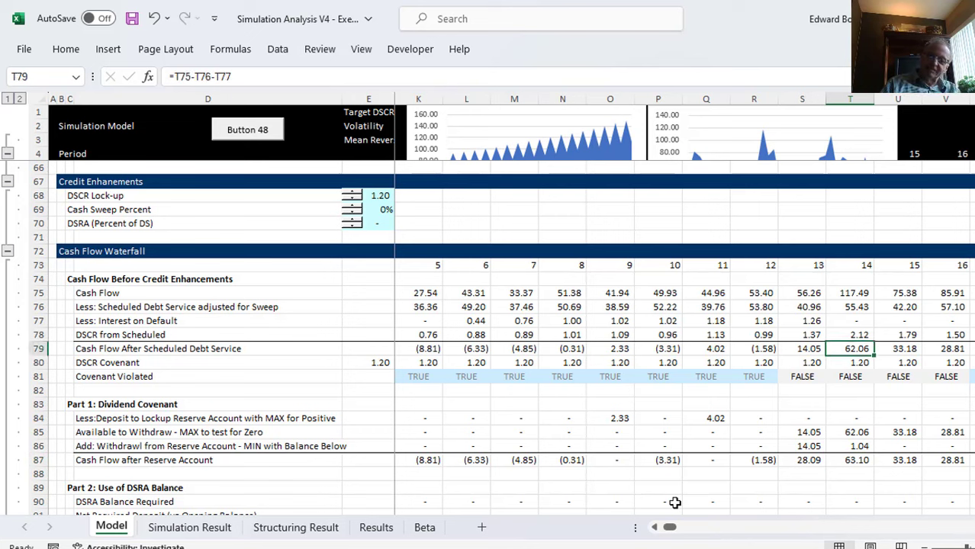
Step: Examine period 14's Available to Withdraw MAX formula and the Withdrawal from Reserve Account MIN formula beneath it
{"action": "key", "text": "Down"}
{"action": "key", "text": "Down"}
{"action": "key", "text": "Down"}
{"action": "key", "text": "Down"}
{"action": "key", "text": "Down"}
{"action": "key", "text": "Down"}
{"action": "key", "text": "Down"}
{"action": "key", "text": "Down"}
{"action": "key", "text": "Up"}
{"action": "key", "text": "Up"}
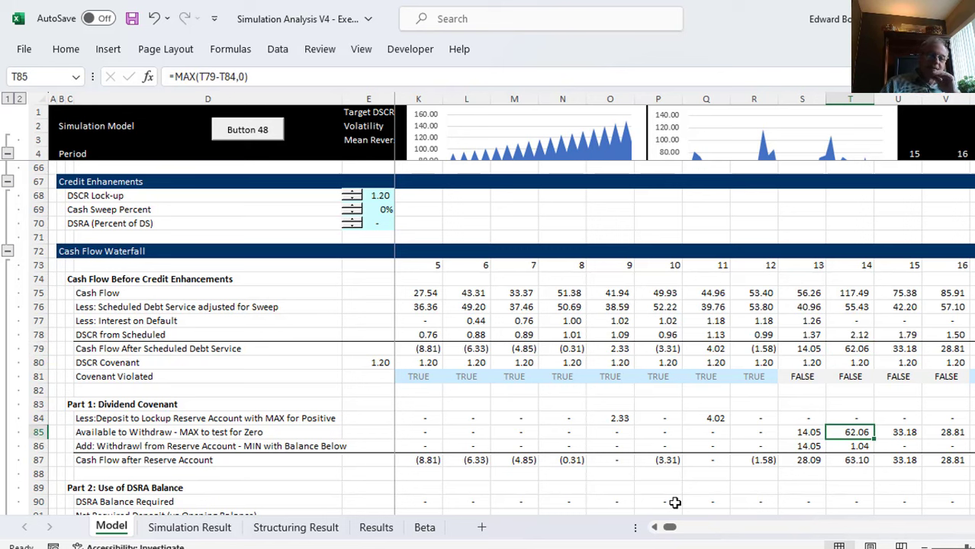
{"action": "key", "text": "Down"}
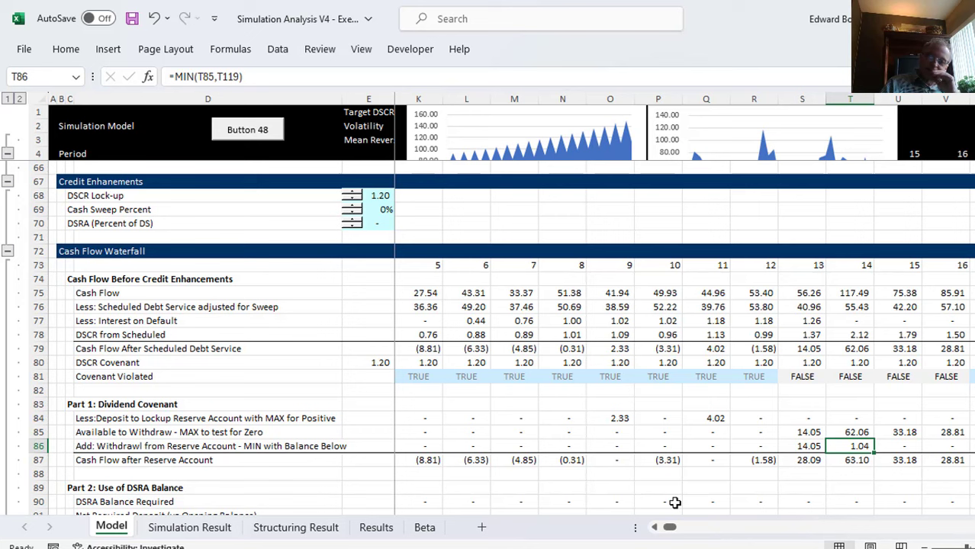
Step: Check period 13's Cash Flow after Reserve Account and reserve withdrawal formulas, tracing up to DSCR from Scheduled
{"action": "key", "text": "Left"}
{"action": "key", "text": "Down"}
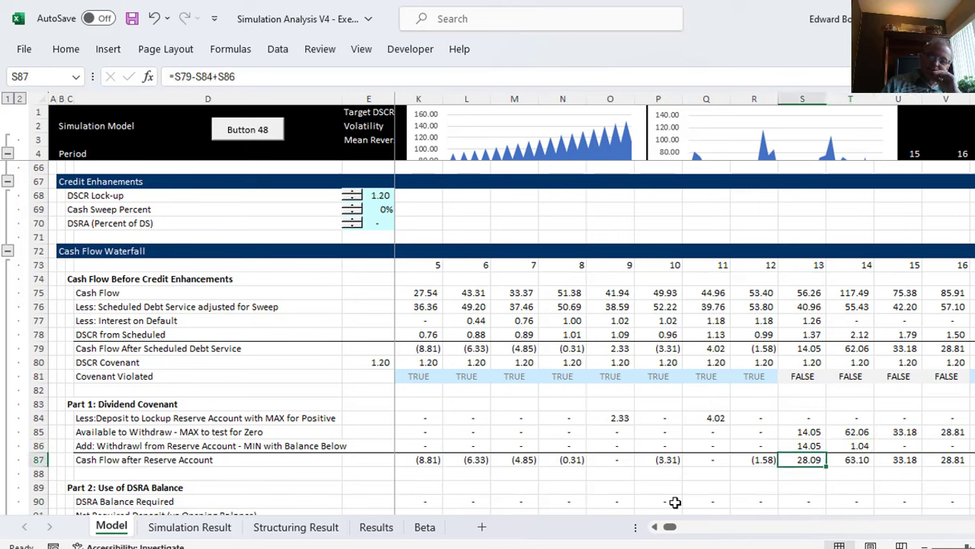
{"action": "key", "text": "Up"}
{"action": "key", "text": "Left"}
{"action": "key", "text": "Right"}
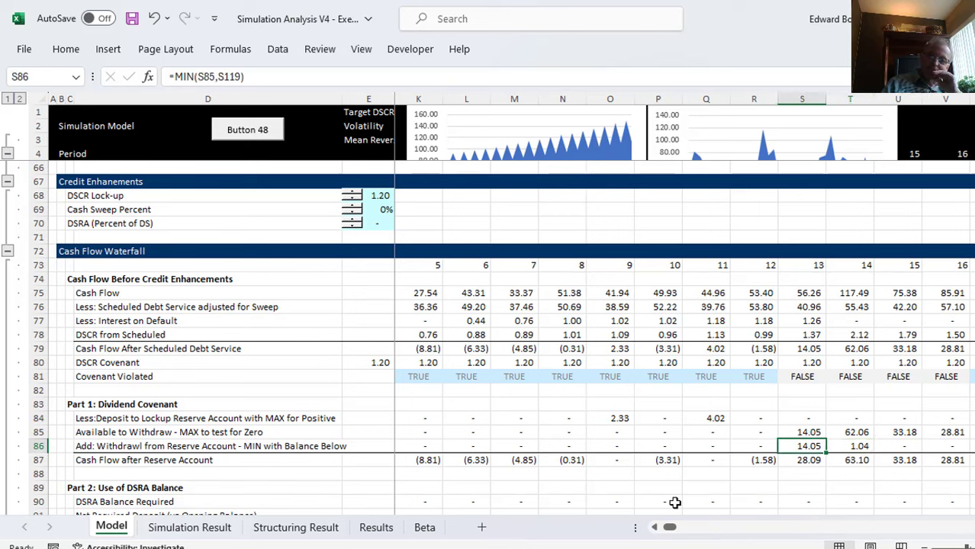
{"action": "key", "text": "Down"}
{"action": "key", "text": "Up"}
{"action": "key", "text": "Up"}
{"action": "key", "text": "Up"}
{"action": "key", "text": "Up"}
{"action": "key", "text": "Up"}
{"action": "key", "text": "Up"}
{"action": "key", "text": "Up"}
{"action": "key", "text": "Up"}
{"action": "key", "text": "Up"}
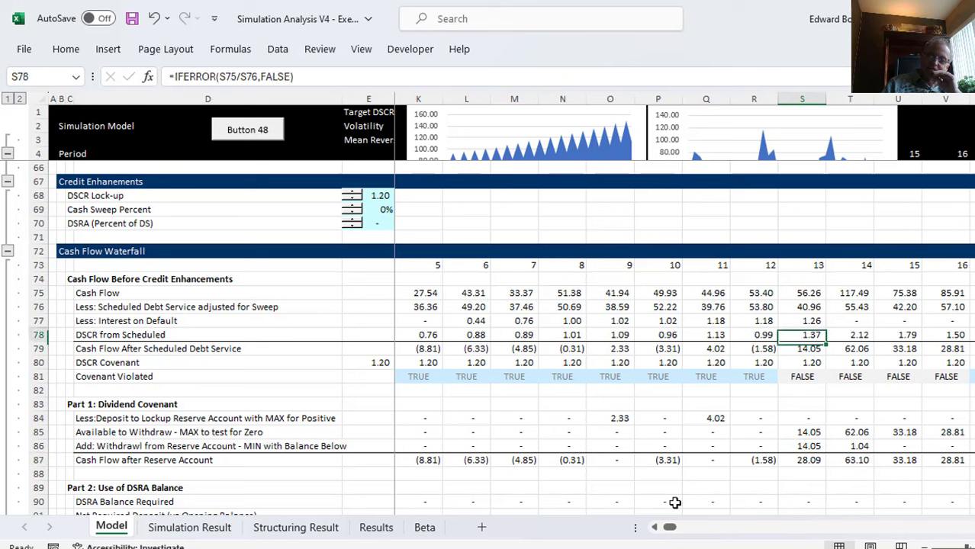
Step: Follow period 13 down from the DSCR to the reserve withdrawal and the formula for Cash Flow after Reserve Account
{"action": "key", "text": "Down"}
{"action": "key", "text": "Down"}
{"action": "key", "text": "Down"}
{"action": "key", "text": "Down"}
{"action": "key", "text": "Down"}
{"action": "key", "text": "Down"}
{"action": "key", "text": "Down"}
{"action": "key", "text": "Down"}
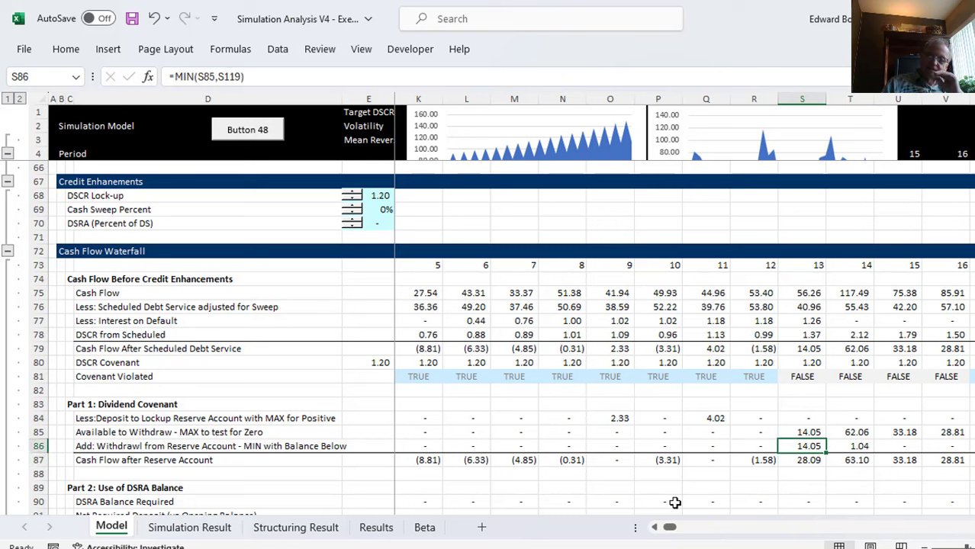
{"action": "key", "text": "Down"}
{"action": "key", "text": "Right"}
{"action": "key", "text": "Left"}
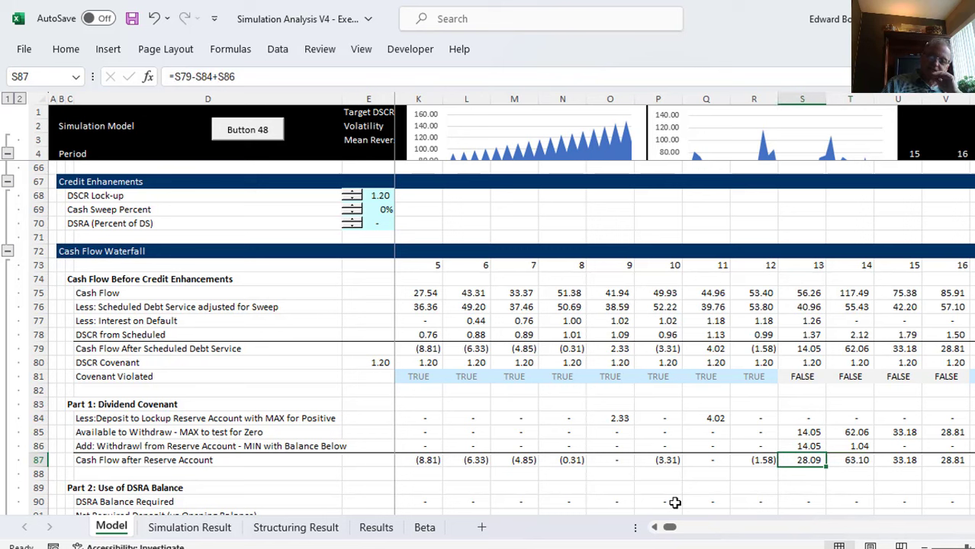
Step: Examine period 9's lock-up deposit and Available to Withdraw formulas and trace them up to Cash Flow After Scheduled Debt Service
{"action": "key", "text": "Up"}
{"action": "key", "text": "Left"}
{"action": "key", "text": "Left"}
{"action": "key", "text": "Up"}
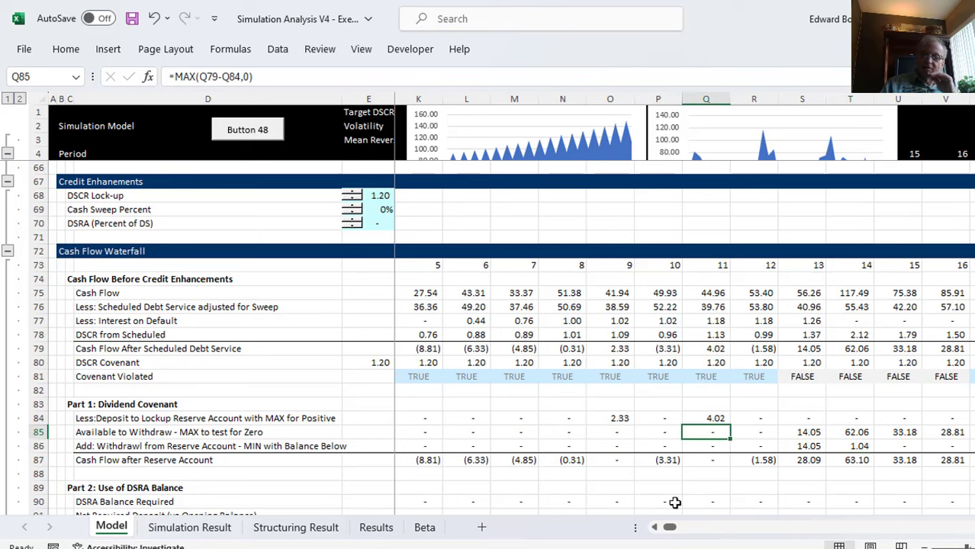
{"action": "key", "text": "Left"}
{"action": "key", "text": "Up"}
{"action": "key", "text": "Left"}
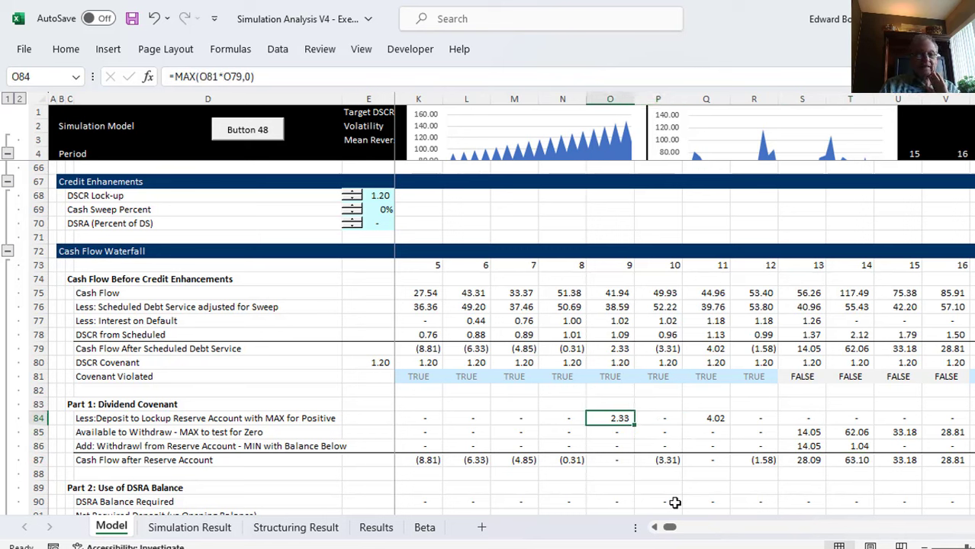
{"action": "key", "text": "Down"}
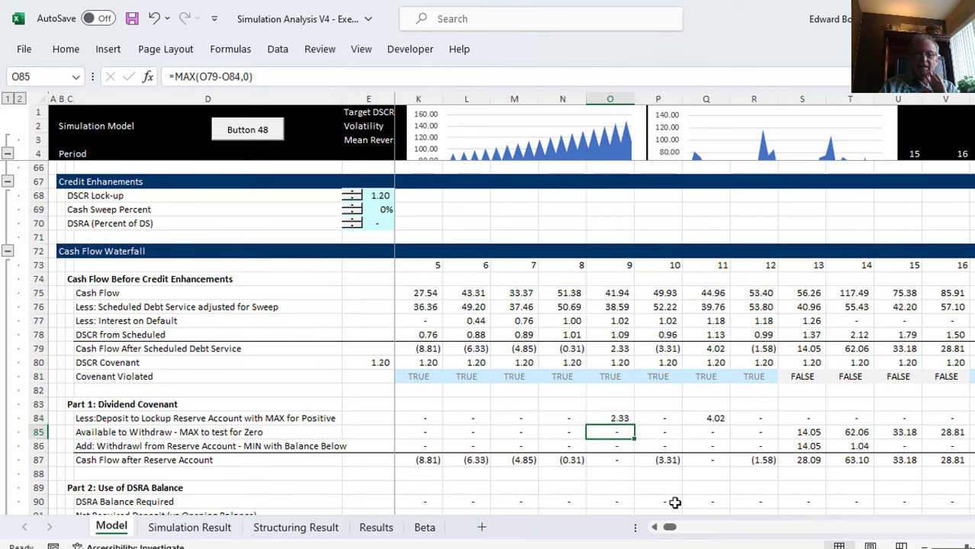
{"action": "key", "text": "Up"}
{"action": "key", "text": "Up"}
{"action": "key", "text": "Up"}
{"action": "key", "text": "Up"}
{"action": "key", "text": "Up"}
{"action": "key", "text": "Up"}
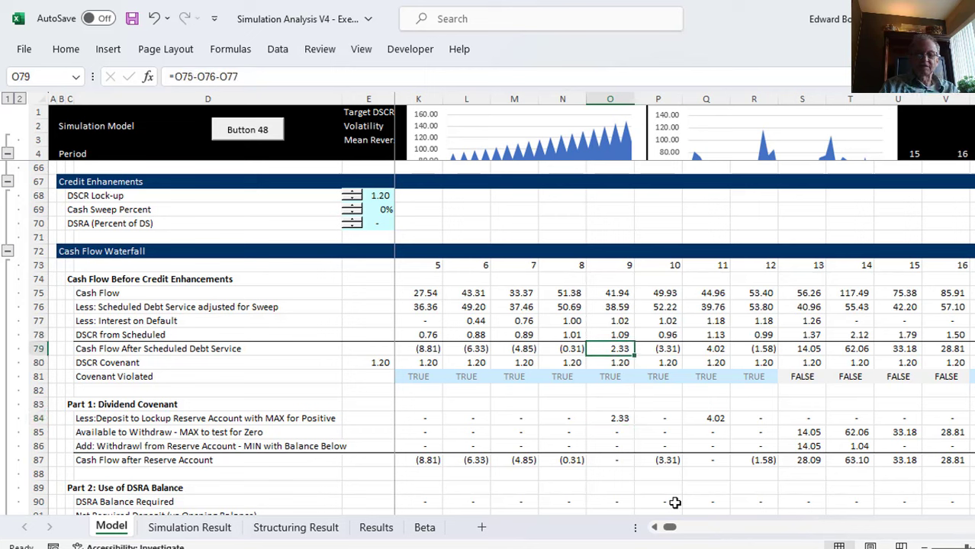
Step: Return to the Deposit to Lockup Reserve Account row and compare the deposit formulas of periods 9 and 8
{"action": "key", "text": "Down"}
{"action": "key", "text": "Down"}
{"action": "key", "text": "Down"}
{"action": "key", "text": "Down"}
{"action": "key", "text": "Down"}
{"action": "key", "text": "Down"}
{"action": "key", "text": "Down"}
{"action": "key", "text": "Up"}
{"action": "key", "text": "Left"}
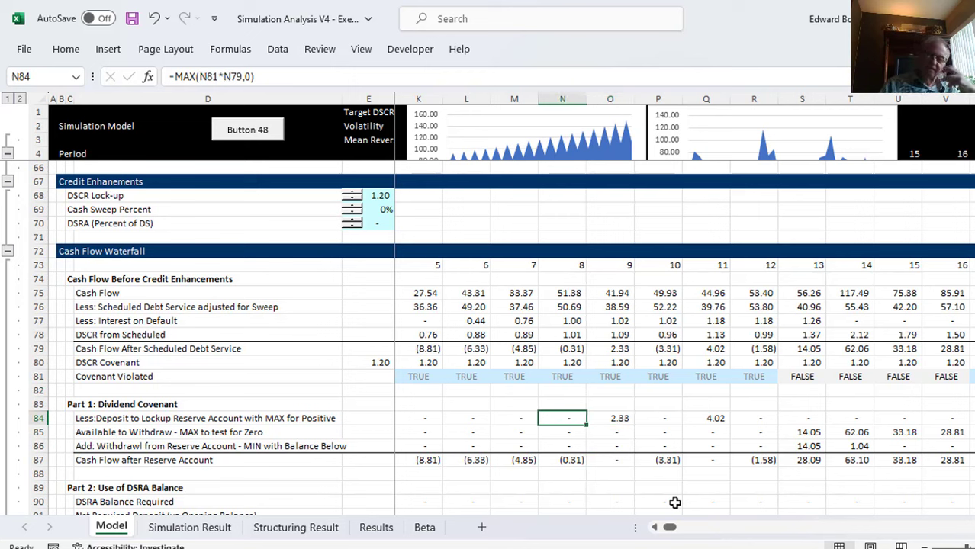
Step: Go through Part 2: Use of DSRA Balance for period 8 and examine its Cash Flow After DSRA formula
{"action": "key", "text": "Down"}
{"action": "key", "text": "Down"}
{"action": "key", "text": "Down"}
{"action": "key", "text": "Down"}
{"action": "key", "text": "Down"}
{"action": "key", "text": "Down"}
{"action": "key", "text": "Down"}
{"action": "key", "text": "Down"}
{"action": "key", "text": "Down"}
{"action": "key", "text": "Down"}
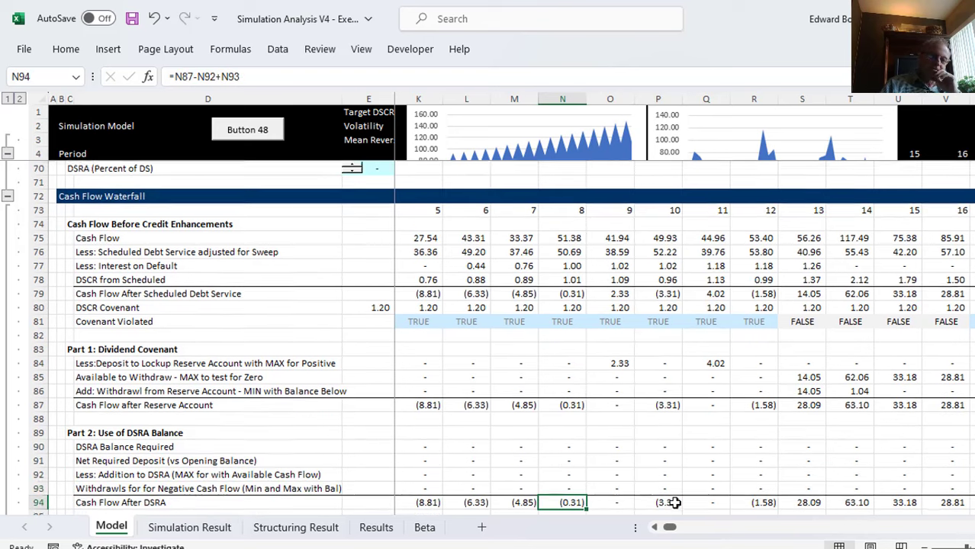
{"action": "key", "text": "Up"}
{"action": "key", "text": "Up"}
{"action": "key", "text": "Down"}
{"action": "key", "text": "Down"}
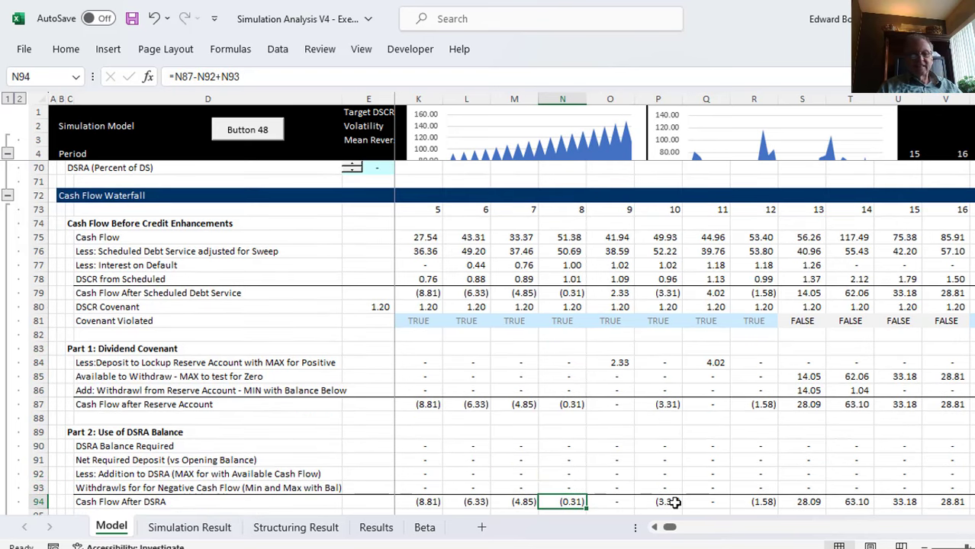
Step: Review the Cash Flow After DSRA row from period 8 back to the opening period 0 column
{"action": "key", "text": "Left"}
{"action": "key", "text": "Left"}
{"action": "key", "text": "Left"}
{"action": "key", "text": "Left"}
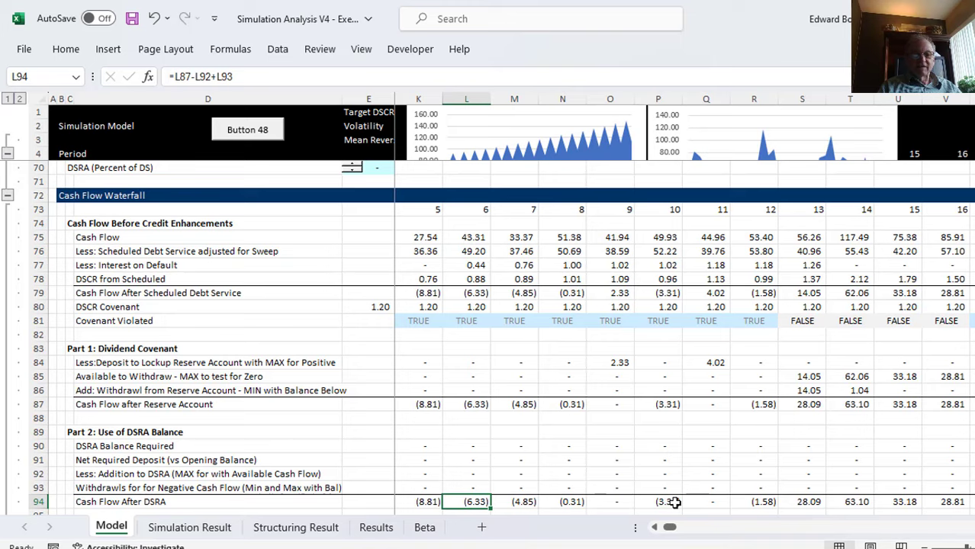
{"action": "key", "text": "Left"}
{"action": "key", "text": "Left"}
{"action": "key", "text": "Left"}
{"action": "key", "text": "Left"}
{"action": "key", "text": "Left"}
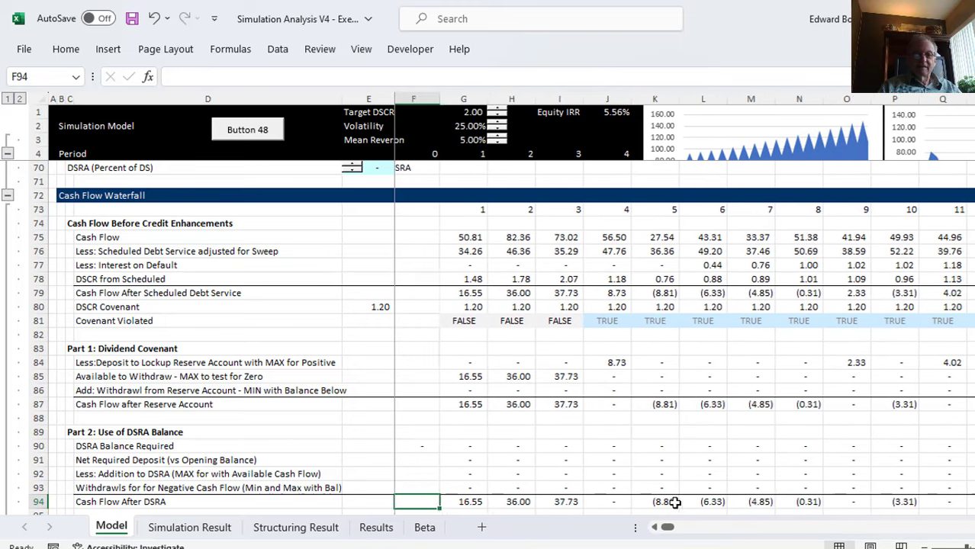
{"action": "key", "text": "Right"}
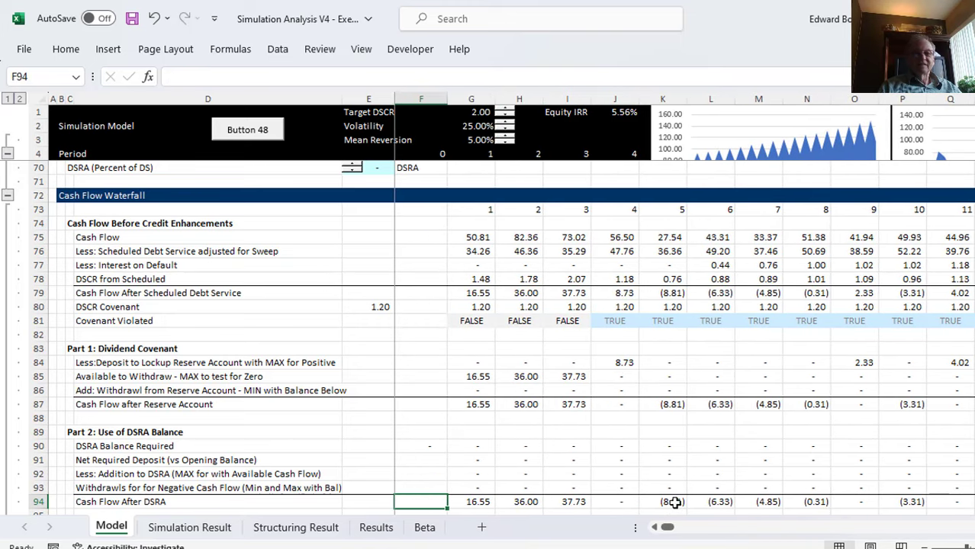
Step: Raise the DSRA (Percent of DS) setting under Credit Enhancements to 1.00
{"action": "key", "text": "Up"}
{"action": "key", "text": "Up"}
{"action": "key", "text": "Up"}
{"action": "key", "text": "Up"}
{"action": "key", "text": "Up"}
{"action": "key", "text": "Up"}
{"action": "key", "text": "Up"}
{"action": "key", "text": "Up"}
{"action": "key", "text": "Up"}
{"action": "key", "text": "Up"}
{"action": "key", "text": "Up"}
{"action": "key", "text": "Up"}
{"action": "key", "text": "Up"}
{"action": "key", "text": "Up"}
{"action": "key", "text": "Up"}
{"action": "key", "text": "Up"}
{"action": "key", "text": "Up"}
{"action": "key", "text": "Up"}
{"action": "key", "text": "Up"}
{"action": "key", "text": "Up"}
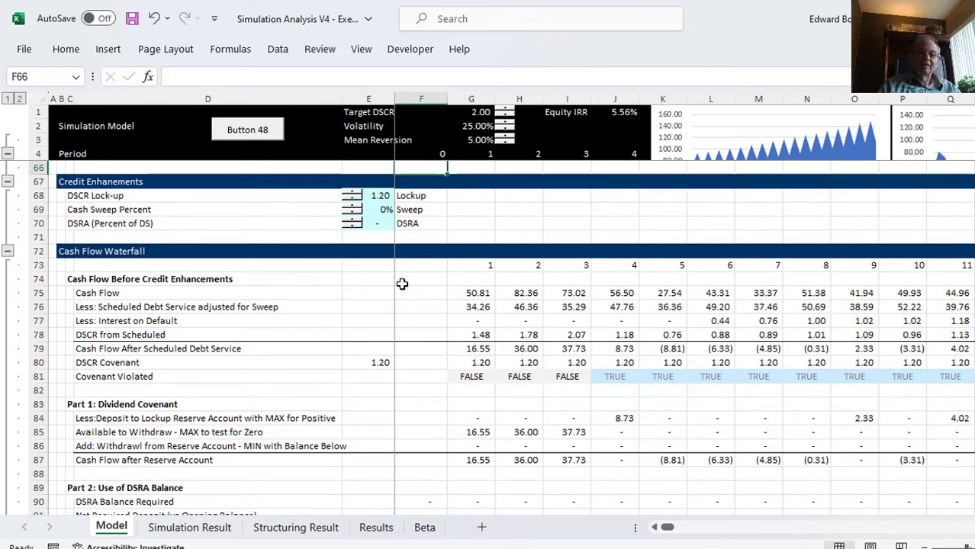
{"action": "left_click", "coordinate": [353, 221]}
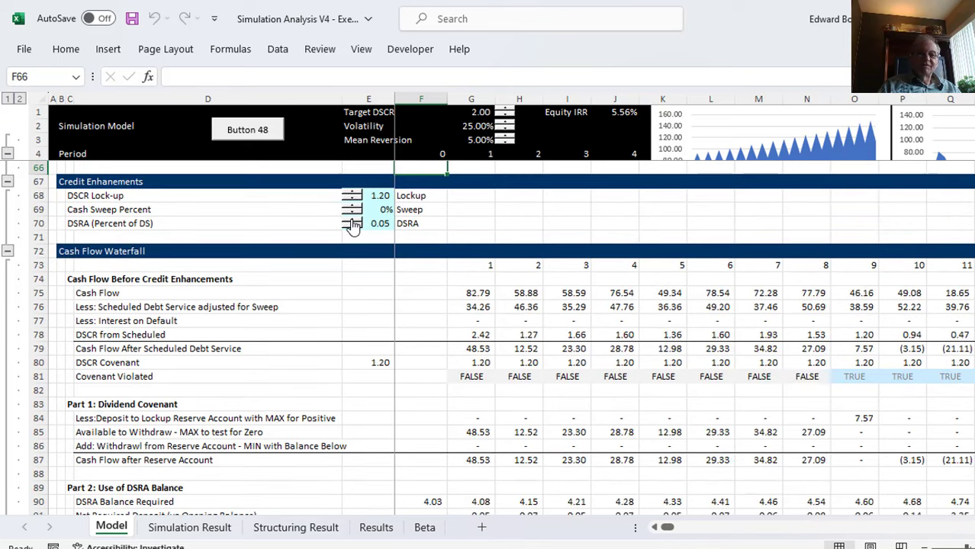
{"action": "left_click", "coordinate": [352, 220]}
{"action": "left_click", "coordinate": [353, 220]}
{"action": "left_click", "coordinate": [352, 221]}
{"action": "left_click", "coordinate": [353, 221]}
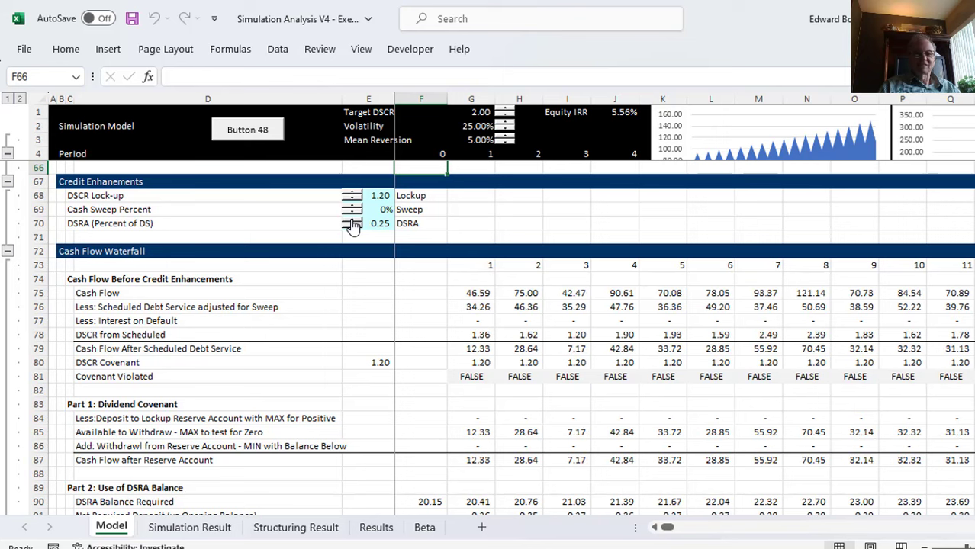
{"action": "left_click", "coordinate": [353, 221]}
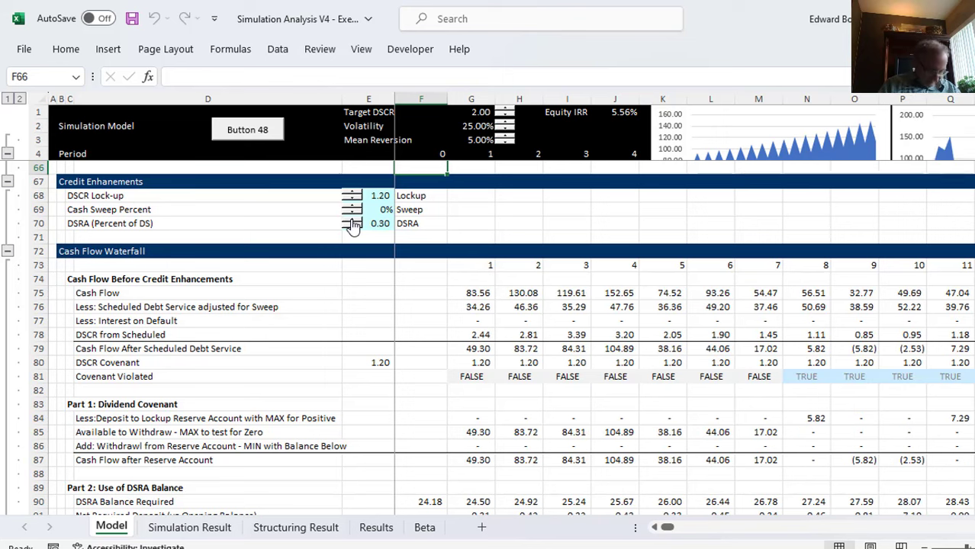
{"action": "left_click", "coordinate": [351, 222]}
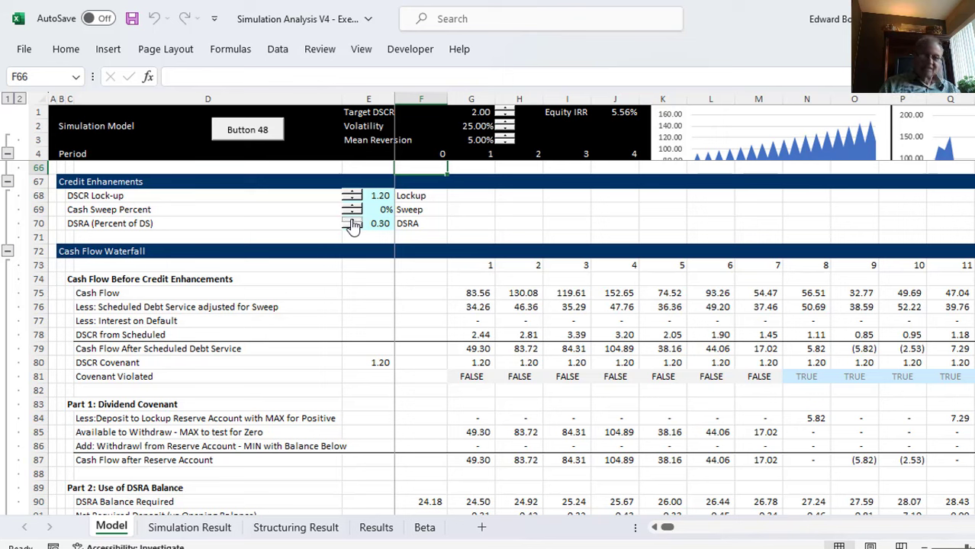
{"action": "left_click", "coordinate": [352, 221]}
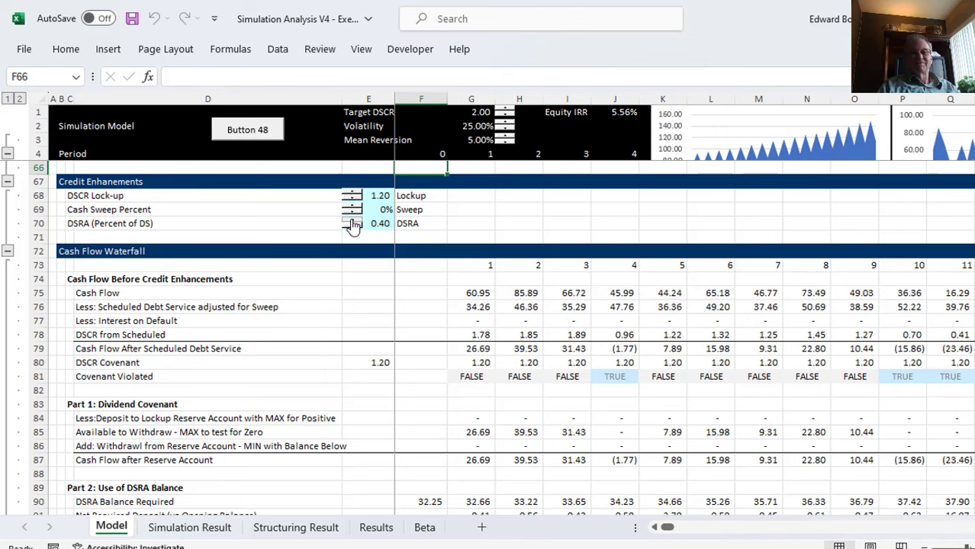
{"action": "left_click", "coordinate": [351, 221]}
{"action": "left_click", "coordinate": [351, 222]}
{"action": "left_click", "coordinate": [351, 221]}
{"action": "left_click", "coordinate": [352, 221]}
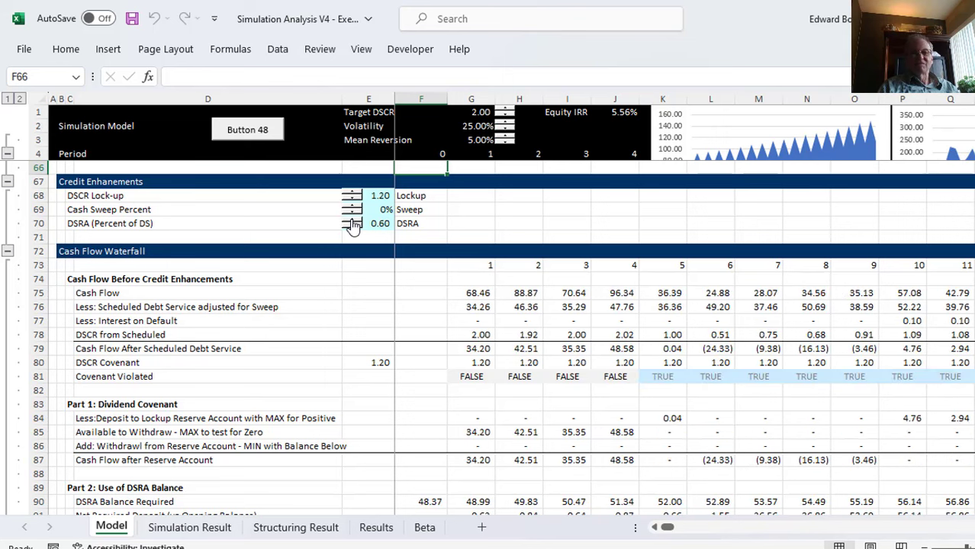
{"action": "left_click", "coordinate": [352, 221]}
{"action": "left_click", "coordinate": [351, 221]}
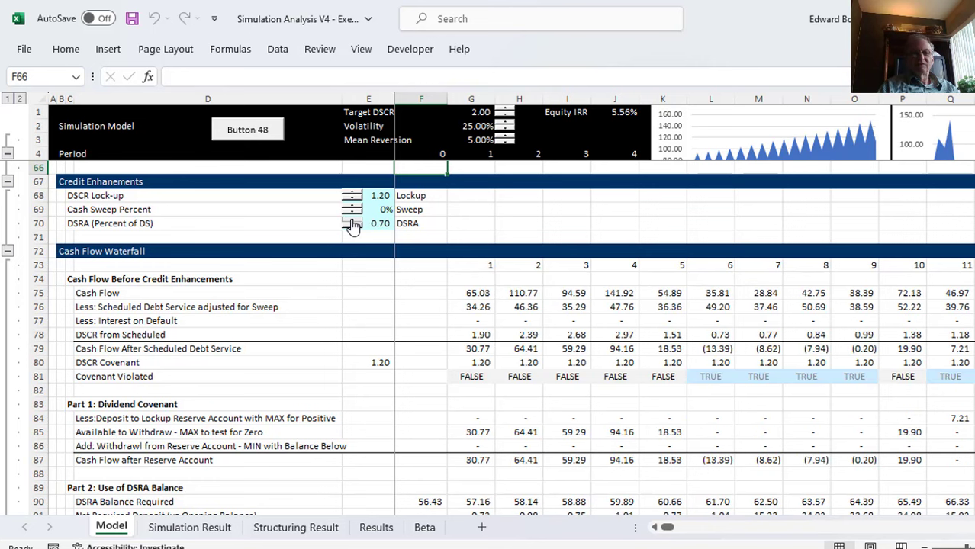
{"action": "left_click", "coordinate": [352, 221]}
{"action": "left_click", "coordinate": [351, 221]}
{"action": "left_click", "coordinate": [352, 221]}
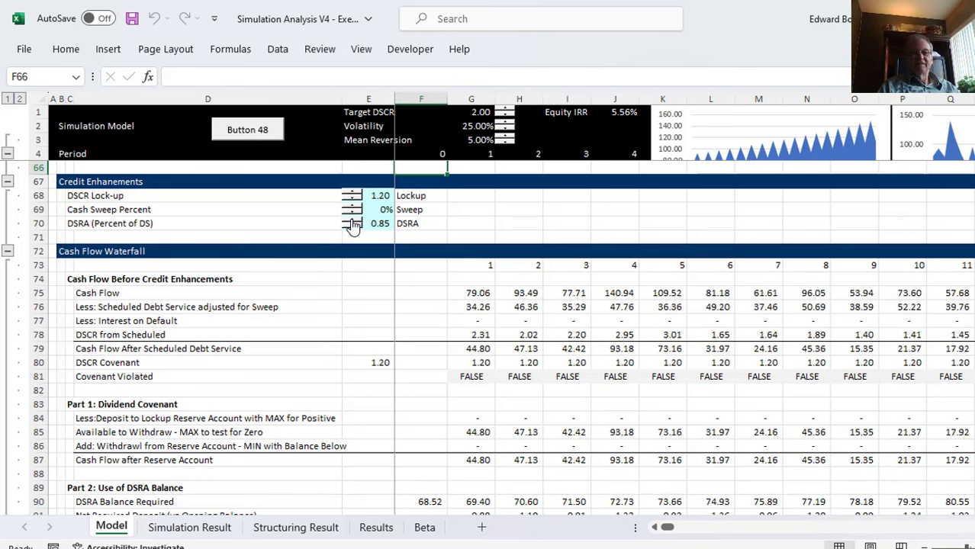
{"action": "left_click", "coordinate": [352, 221]}
{"action": "left_click", "coordinate": [351, 222]}
{"action": "left_click", "coordinate": [352, 221]}
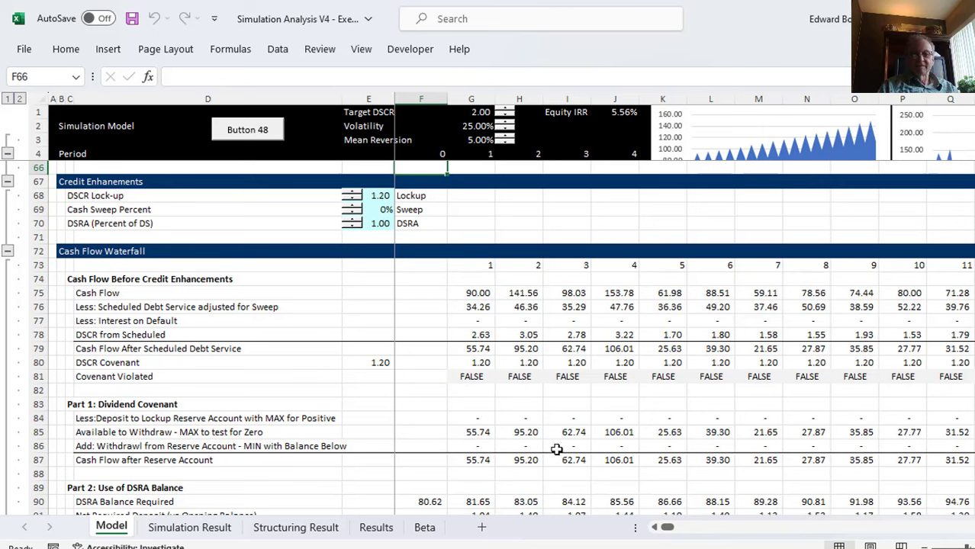
Step: Inspect period 2's DSRA rows, including the withdrawal formula for negative cash flow, and trace back up to Available to Withdraw
{"action": "left_click", "coordinate": [525, 502]}
{"action": "key", "text": "Down"}
{"action": "key", "text": "Down"}
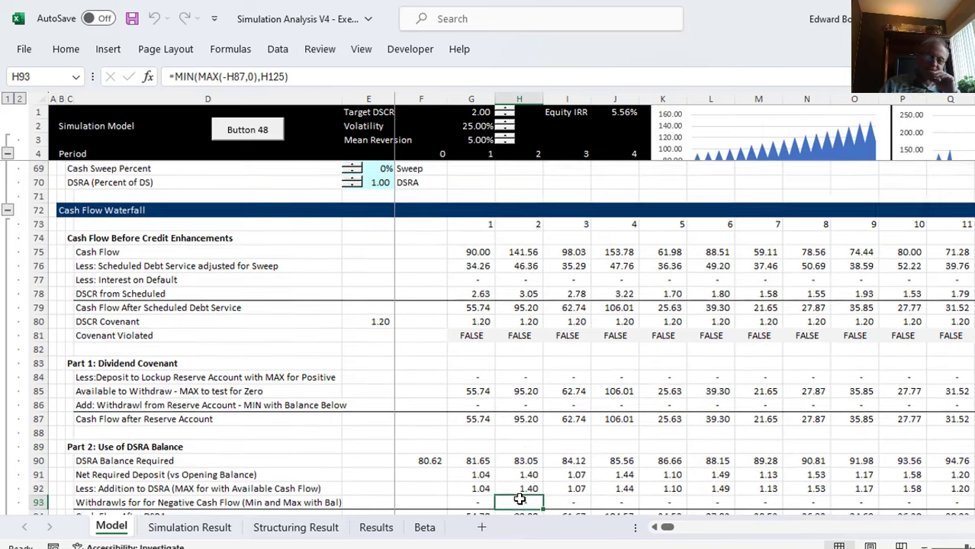
{"action": "key", "text": "Down"}
{"action": "key", "text": "Down"}
{"action": "key", "text": "Up"}
{"action": "key", "text": "Up"}
{"action": "key", "text": "Up"}
{"action": "key", "text": "Up"}
{"action": "key", "text": "Up"}
{"action": "key", "text": "Up"}
{"action": "key", "text": "Up"}
{"action": "key", "text": "Up"}
{"action": "key", "text": "Up"}
{"action": "key", "text": "Up"}
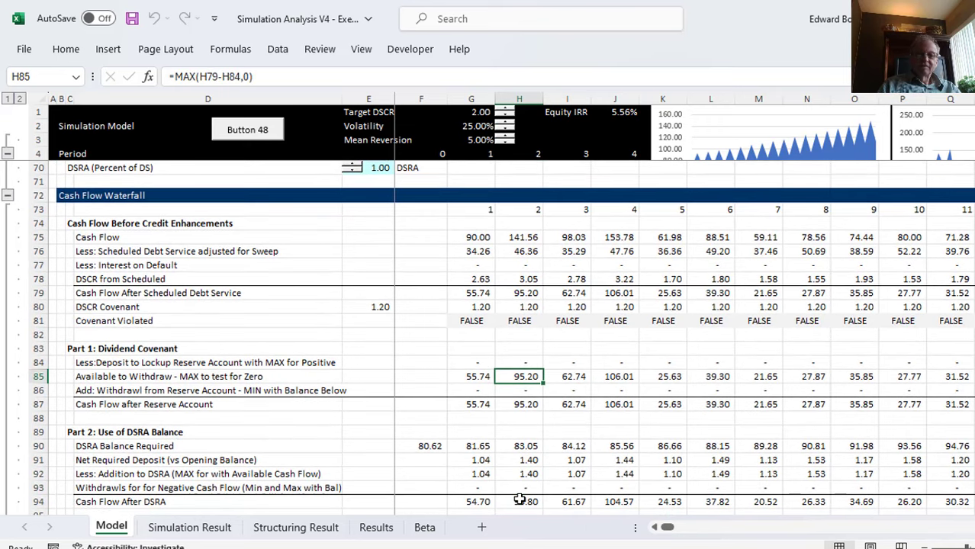
Step: Compare the Available to Withdraw formulas of periods 1 and 2 and check period 1's lock-up deposit formula
{"action": "key", "text": "Left"}
{"action": "key", "text": "Left"}
{"action": "key", "text": "Left"}
{"action": "key", "text": "Right"}
{"action": "key", "text": "Right"}
{"action": "key", "text": "Right"}
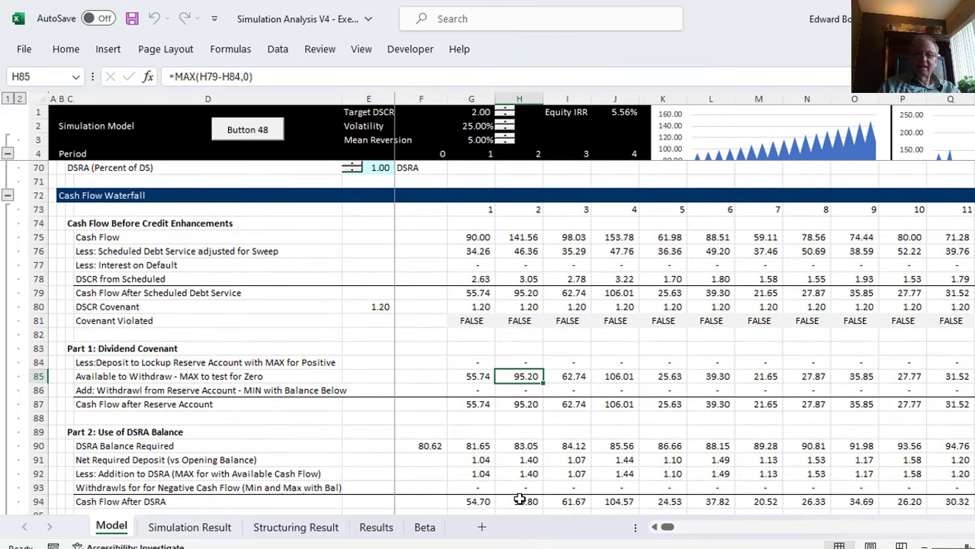
{"action": "key", "text": "Left"}
{"action": "key", "text": "Up"}
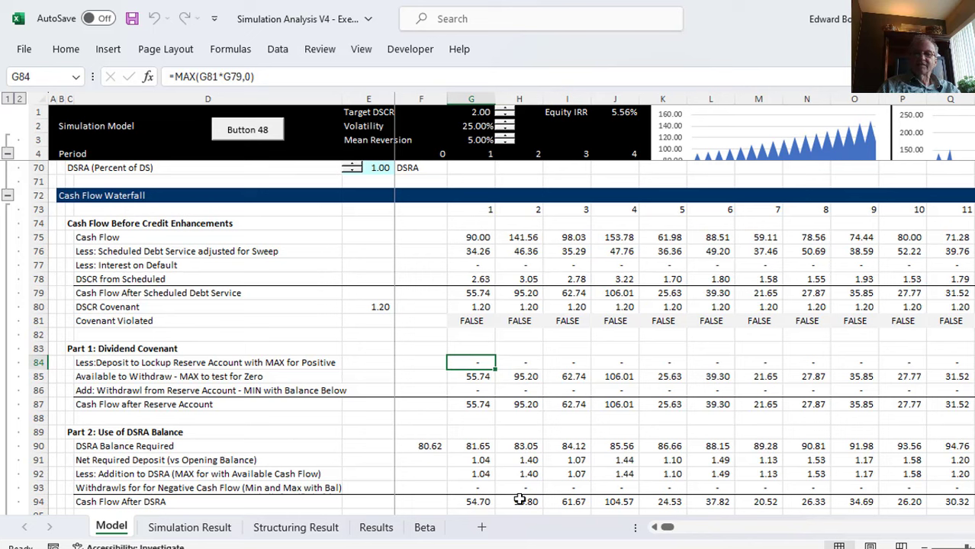
{"action": "key", "text": "Down"}
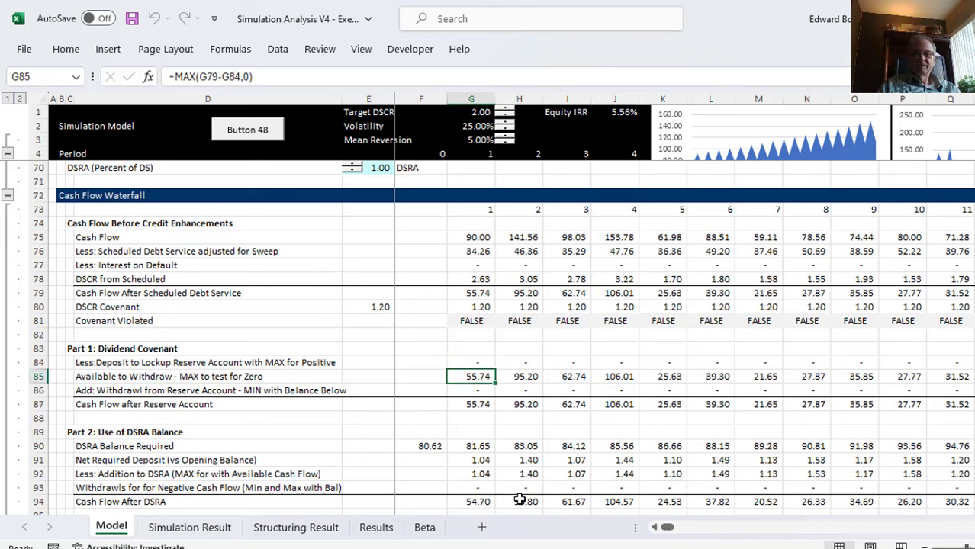
{"action": "key", "text": "Left"}
{"action": "key", "text": "Right"}
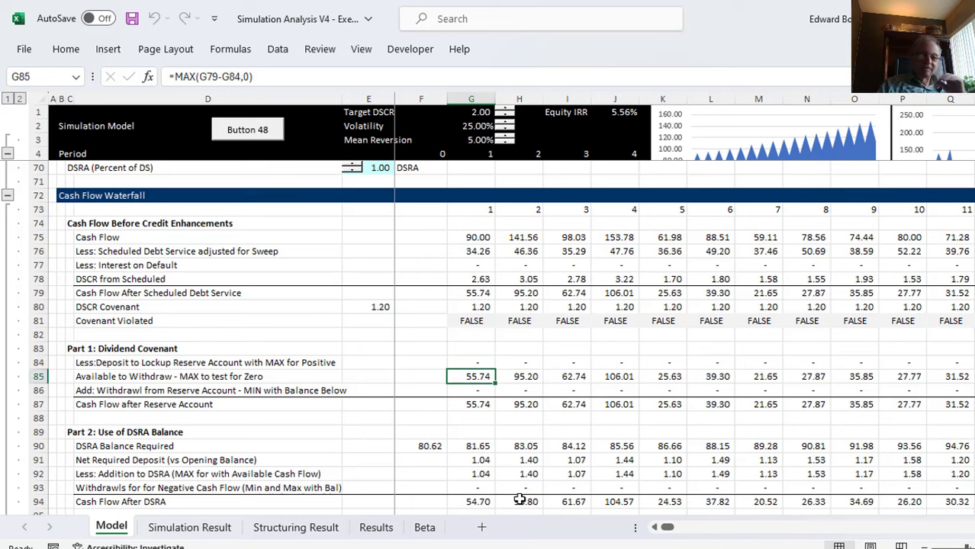
Step: Trace period 1's waterfall from Available to Withdraw through the DSRA section to the Cash Sweep formula
{"action": "key", "text": "Down"}
{"action": "key", "text": "Down"}
{"action": "key", "text": "Down"}
{"action": "key", "text": "Down"}
{"action": "key", "text": "Down"}
{"action": "key", "text": "Down"}
{"action": "key", "text": "Down"}
{"action": "key", "text": "Down"}
{"action": "key", "text": "Down"}
{"action": "key", "text": "Down"}
{"action": "key", "text": "Down"}
{"action": "key", "text": "Down"}
{"action": "key", "text": "Down"}
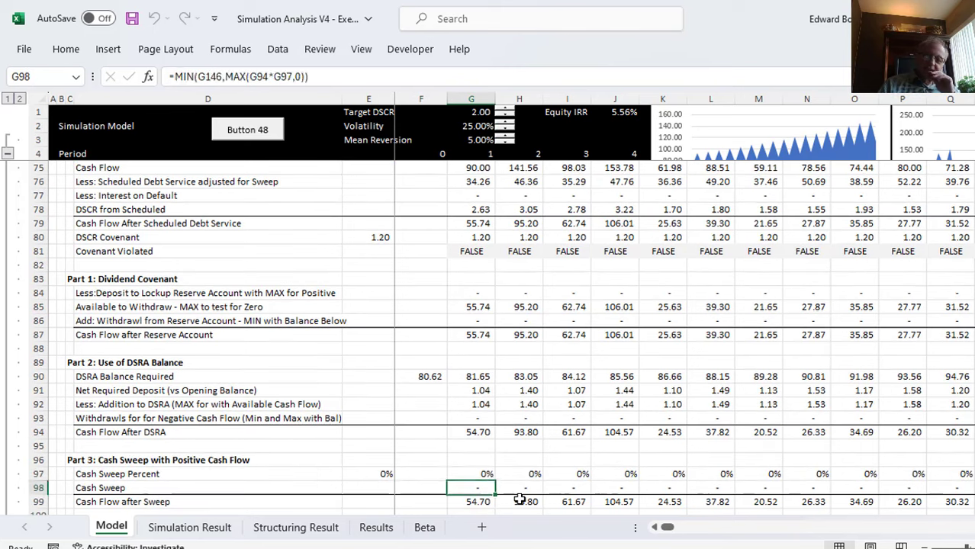
Step: Check period 1's Cash Flow After DSRA formula and its Addition to DSRA formula
{"action": "key", "text": "Up"}
{"action": "key", "text": "Up"}
{"action": "key", "text": "Up"}
{"action": "key", "text": "Up"}
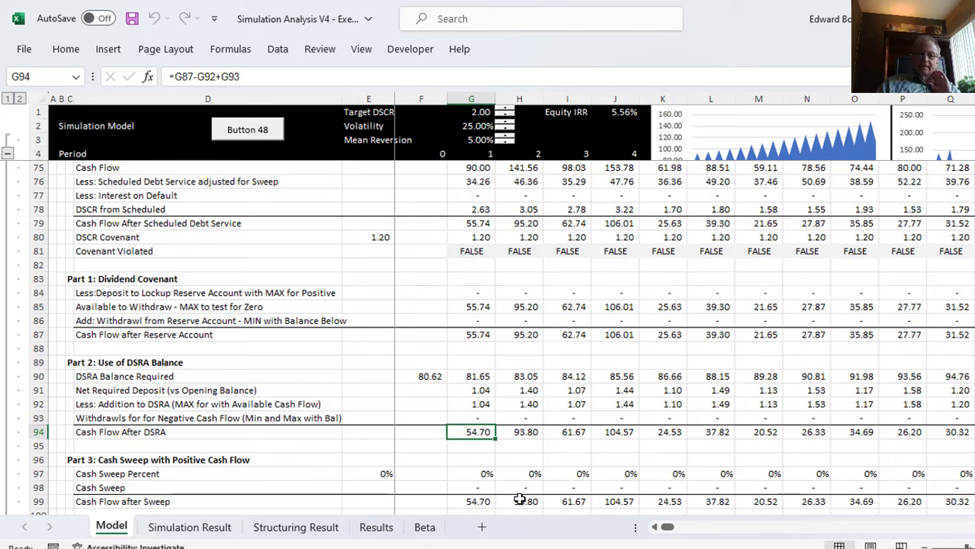
{"action": "key", "text": "Up"}
{"action": "key", "text": "Up"}
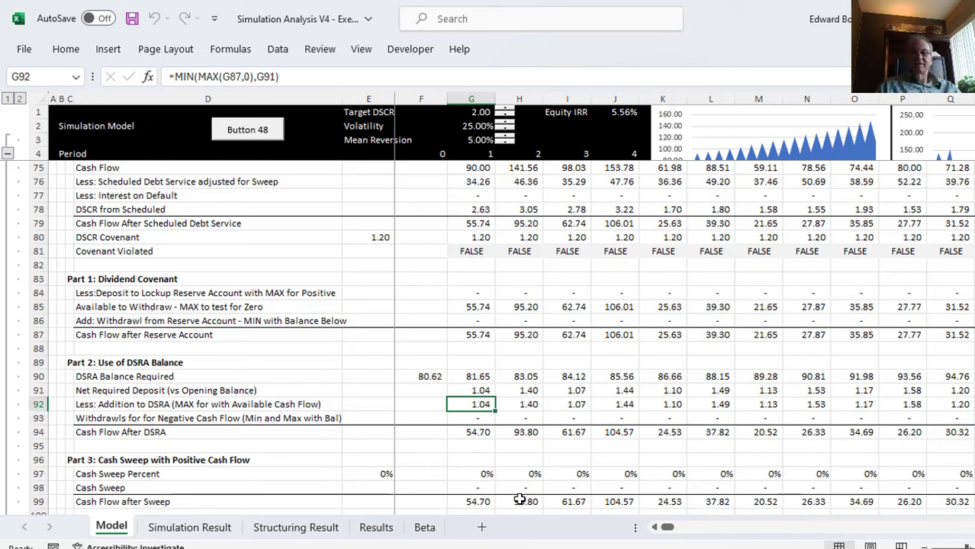
Step: Review the DSRA Balance Required row across the periods from period 2 to period 9
{"action": "key", "text": "Right"}
{"action": "key", "text": "Up"}
{"action": "key", "text": "Up"}
{"action": "key", "text": "Right"}
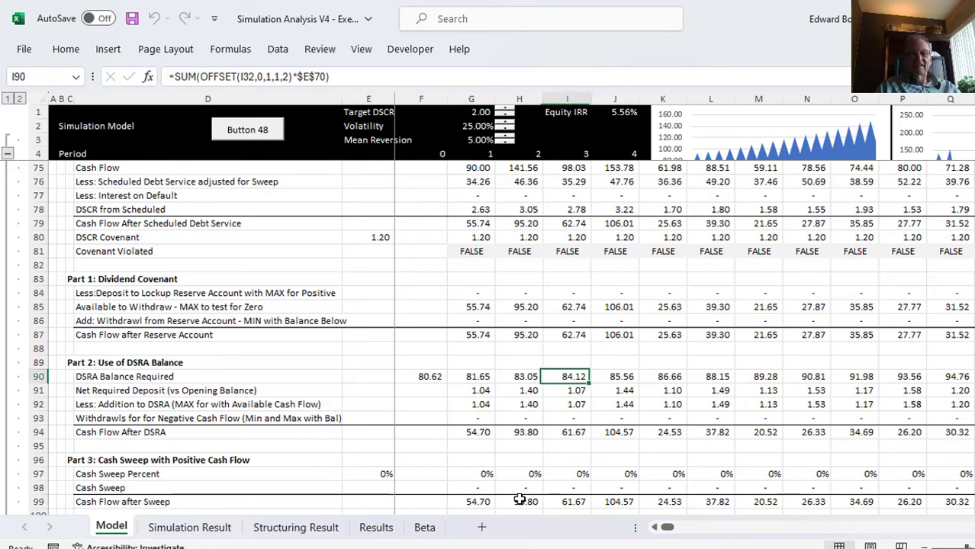
{"action": "key", "text": "Right"}
{"action": "key", "text": "Right"}
{"action": "key", "text": "Right"}
{"action": "key", "text": "Right"}
{"action": "key", "text": "Right"}
{"action": "key", "text": "Right"}
Step: Inspect period 9's Net Required Deposit formula along with the DSRA addition and withdrawal rows below it
{"action": "key", "text": "Down"}
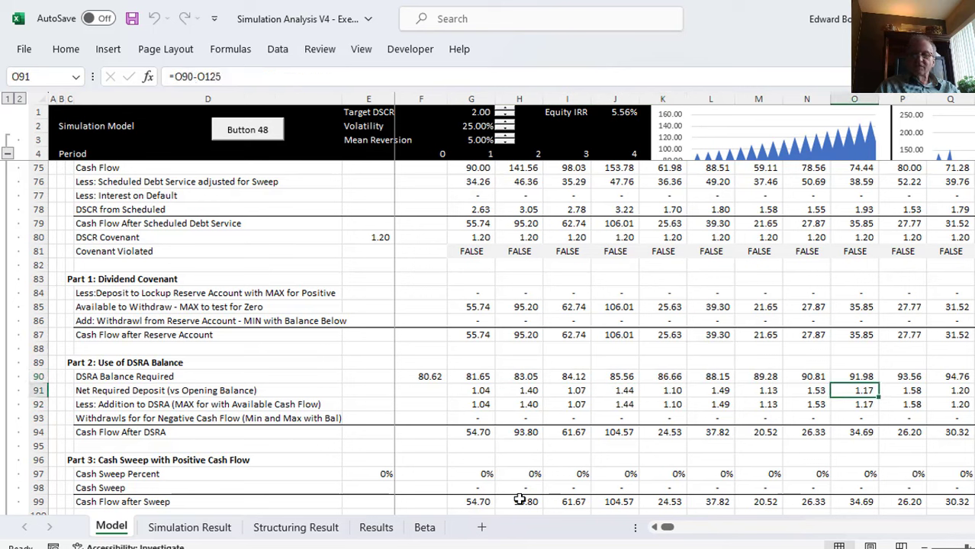
{"action": "key", "text": "Down"}
{"action": "key", "text": "Down"}
{"action": "key", "text": "Up"}
{"action": "key", "text": "Up"}
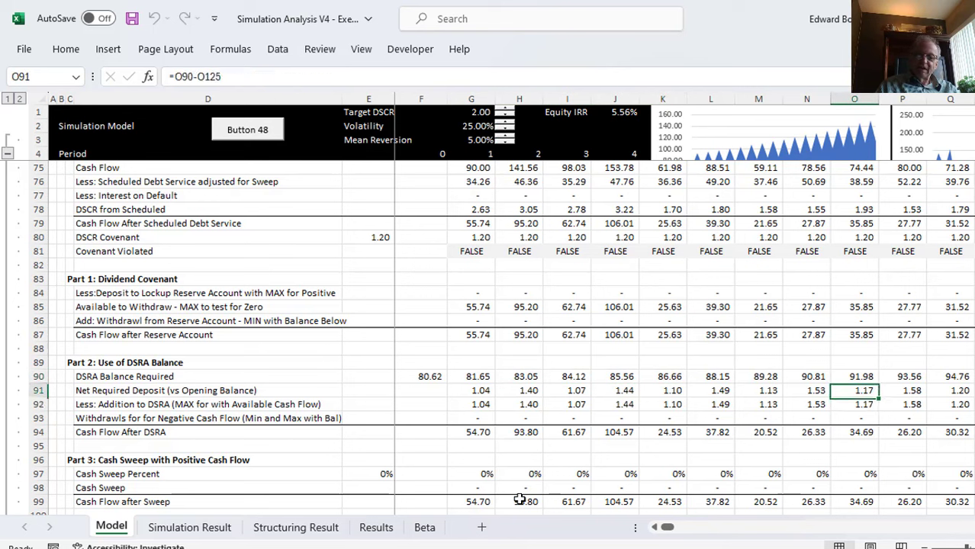
Step: Review the DSRA withdrawals for negative cash flow from period 9 back to period 1
{"action": "key", "text": "Down"}
{"action": "key", "text": "Down"}
{"action": "key", "text": "Left"}
{"action": "key", "text": "Left"}
{"action": "key", "text": "Left"}
{"action": "key", "text": "Left"}
{"action": "key", "text": "Left"}
{"action": "key", "text": "Left"}
{"action": "key", "text": "Left"}
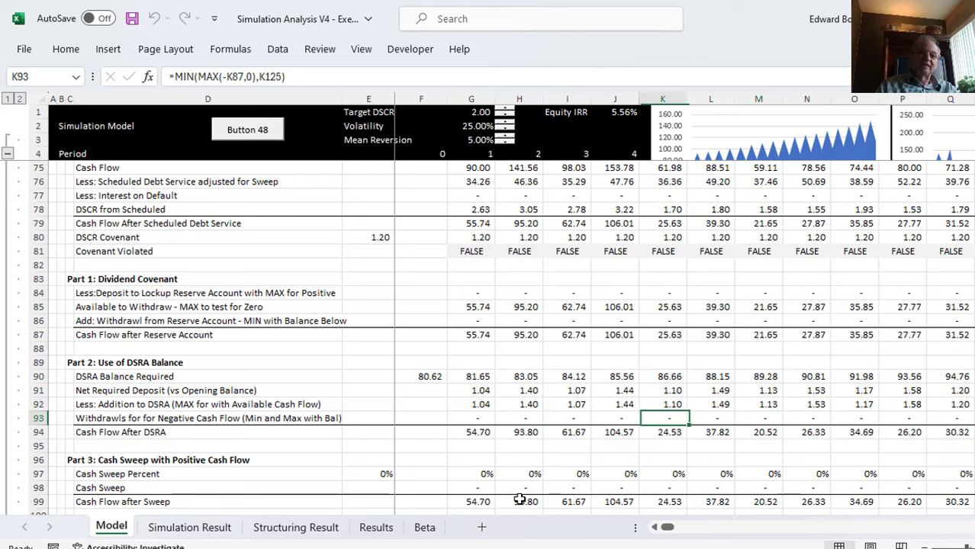
{"action": "key", "text": "Left"}
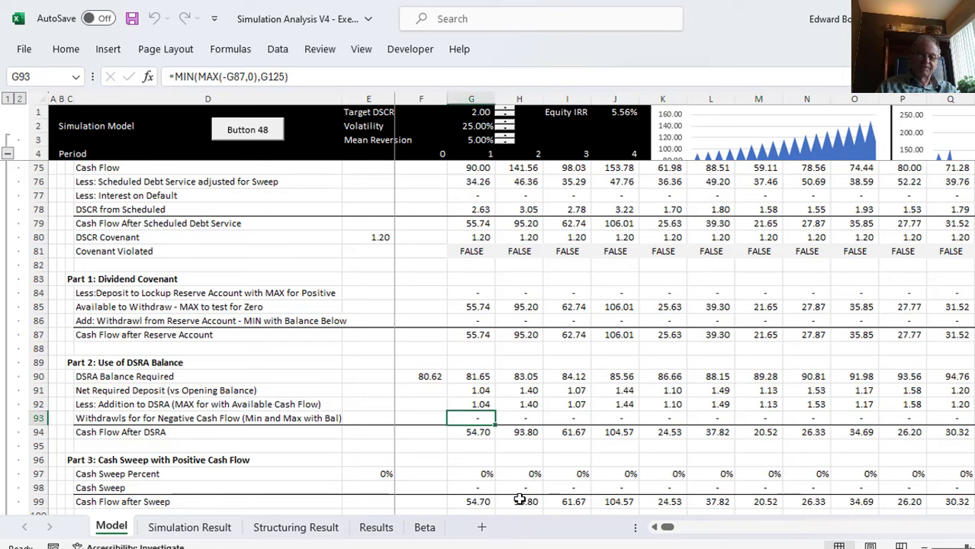
Step: Compare period 1's Addition to DSRA formula with its Net Required Deposit formula
{"action": "key", "text": "Up"}
{"action": "key", "text": "Up"}
{"action": "key", "text": "Down"}
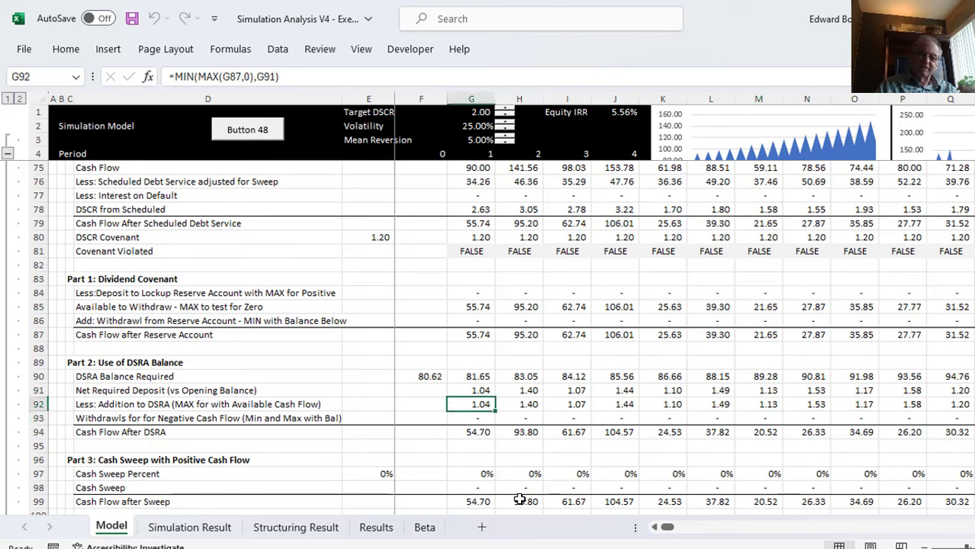
{"action": "key", "text": "Up"}
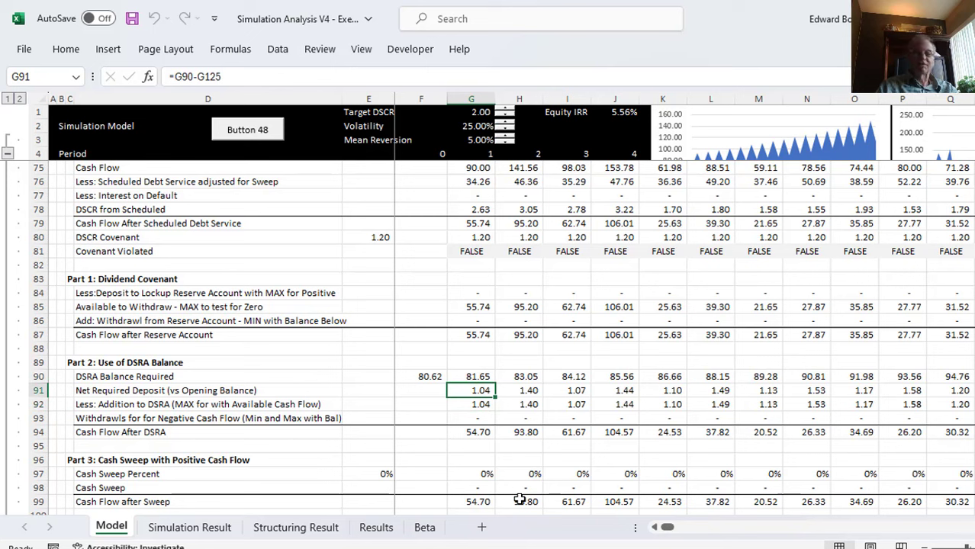
Step: Inspect the period 1 formula for Addition to DSRA in G92 and the cells it references
{"action": "key", "text": "Down"}
{"action": "key", "text": "F2"}
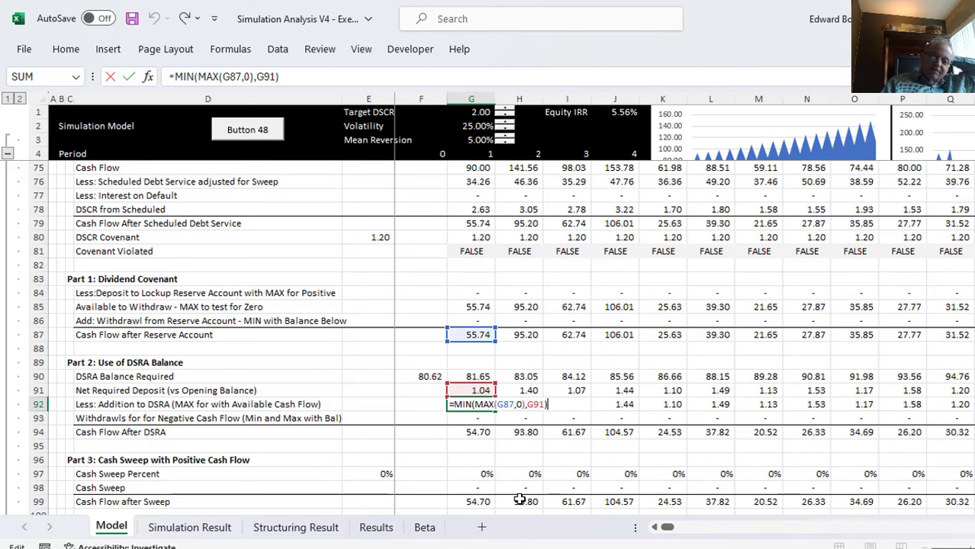
{"action": "key", "text": "Return"}
{"action": "key", "text": "Up"}
{"action": "key", "text": "Up"}
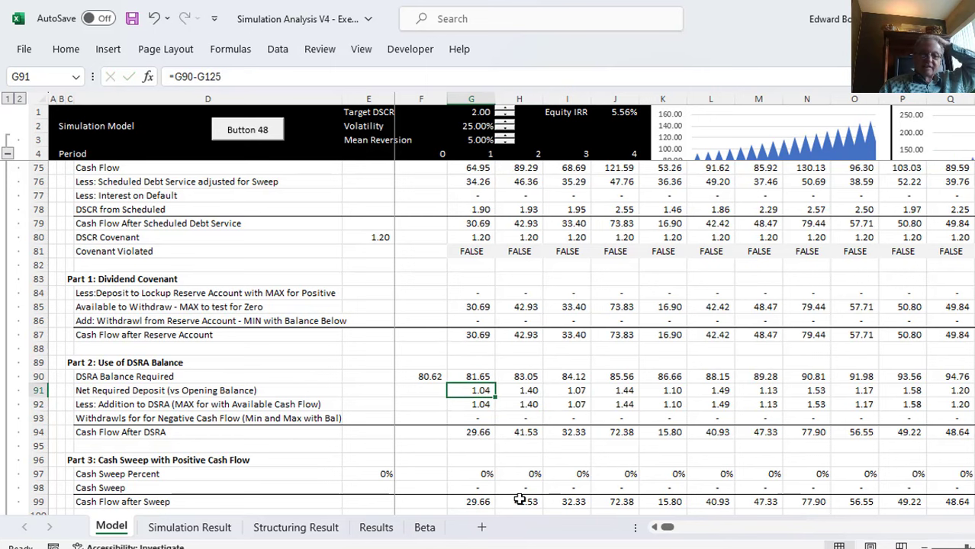
{"action": "key", "text": "Down"}
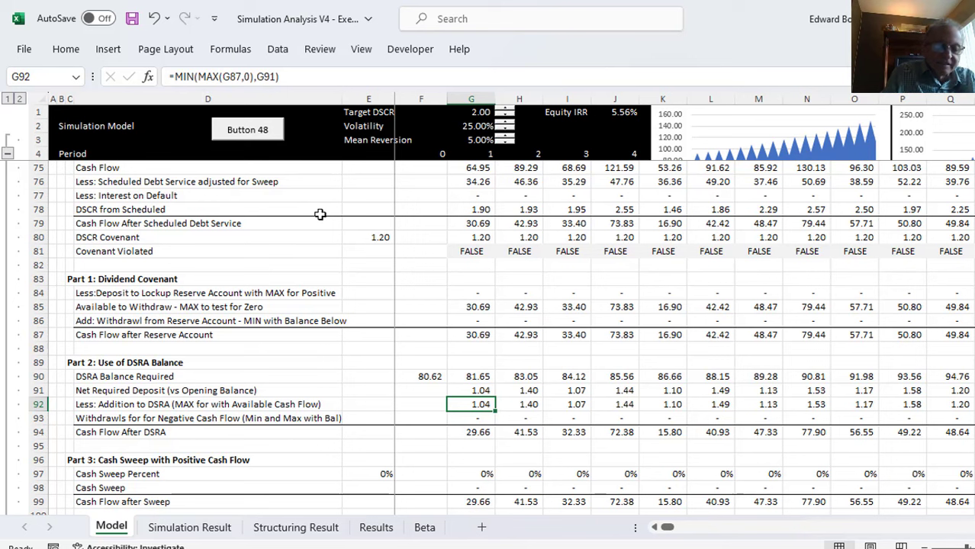
{"action": "key", "text": "F2"}
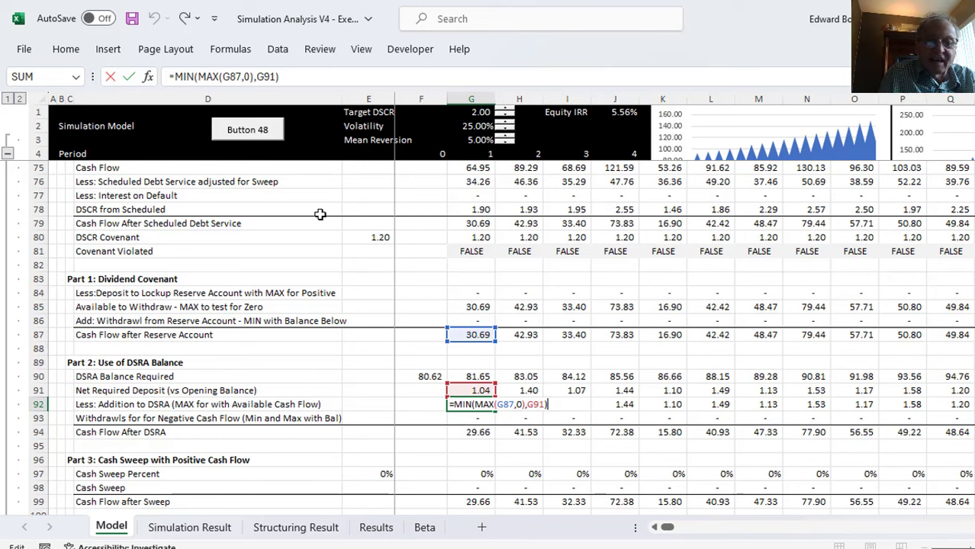
{"action": "key", "text": "Escape"}
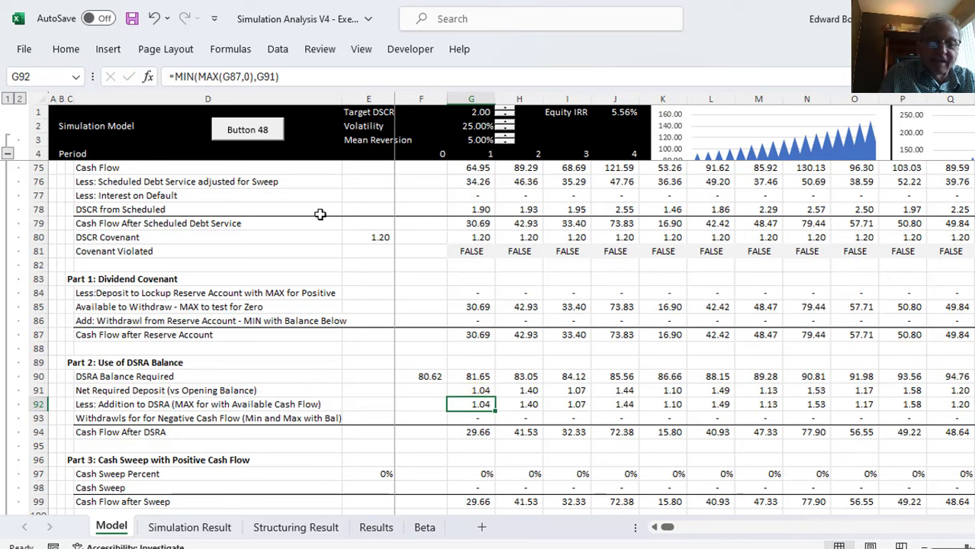
Step: Inspect the period 1 formulas for Net Required Deposit in G91 and DSRA Balance Required in G90
{"action": "key", "text": "Up"}
{"action": "key", "text": "F2"}
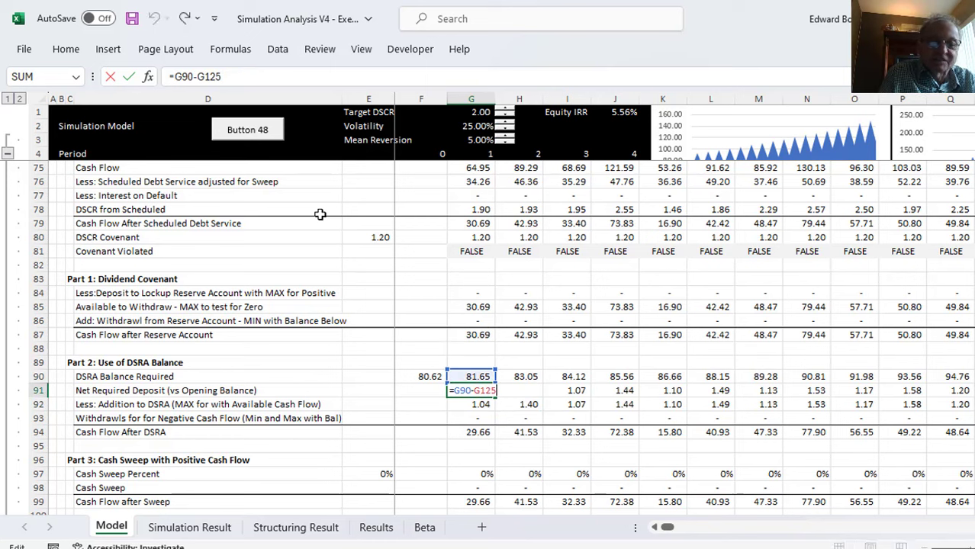
{"action": "key", "text": "Escape"}
{"action": "key", "text": "Up"}
{"action": "key", "text": "F2"}
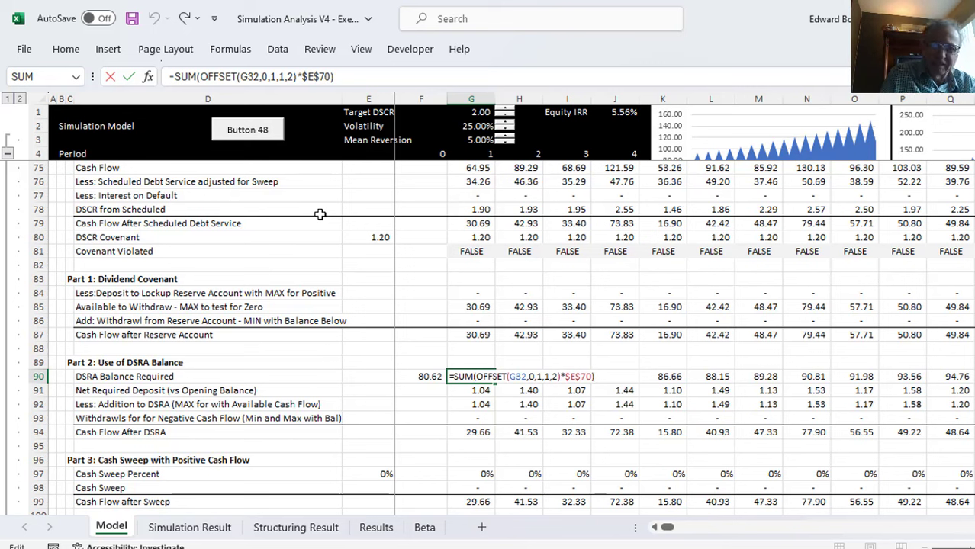
{"action": "key", "text": "ctrl+Return"}
Step: Inspect the period 1 formula for Withdrawals for Negative Cash Flow in G93, alongside the DSRA addition above it
{"action": "key", "text": "Down"}
{"action": "key", "text": "Down"}
{"action": "key", "text": "Down"}
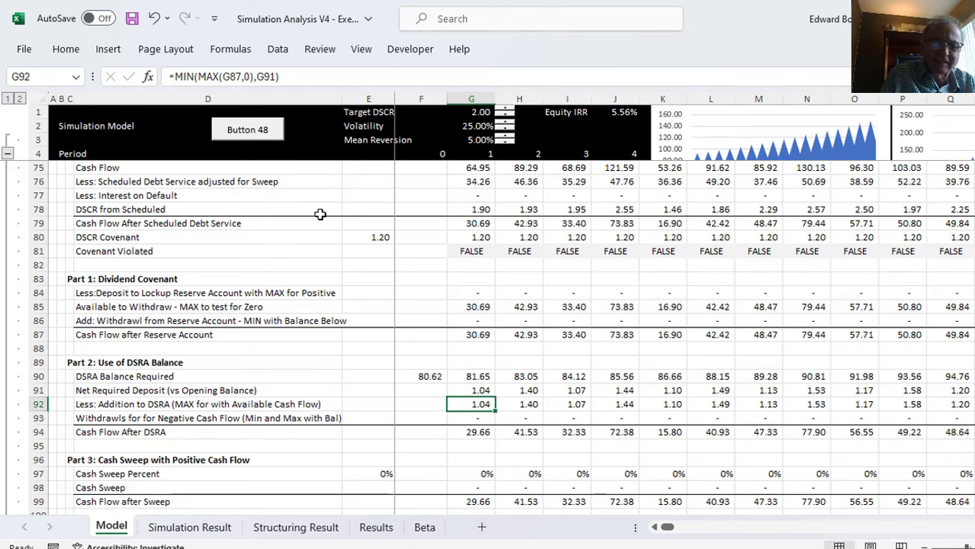
{"action": "key", "text": "Up"}
{"action": "key", "text": "Down"}
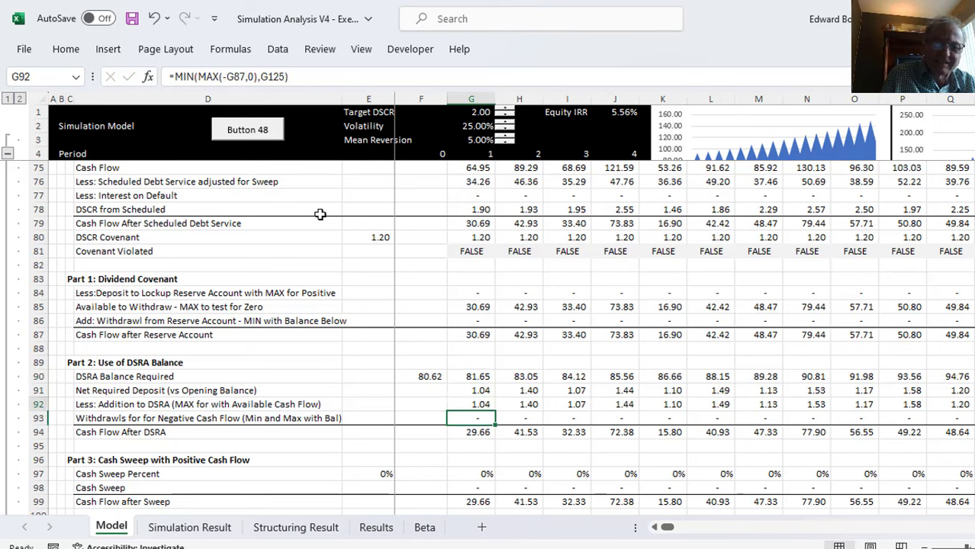
{"action": "key", "text": "Up"}
{"action": "key", "text": "Down"}
{"action": "key", "text": "F2"}
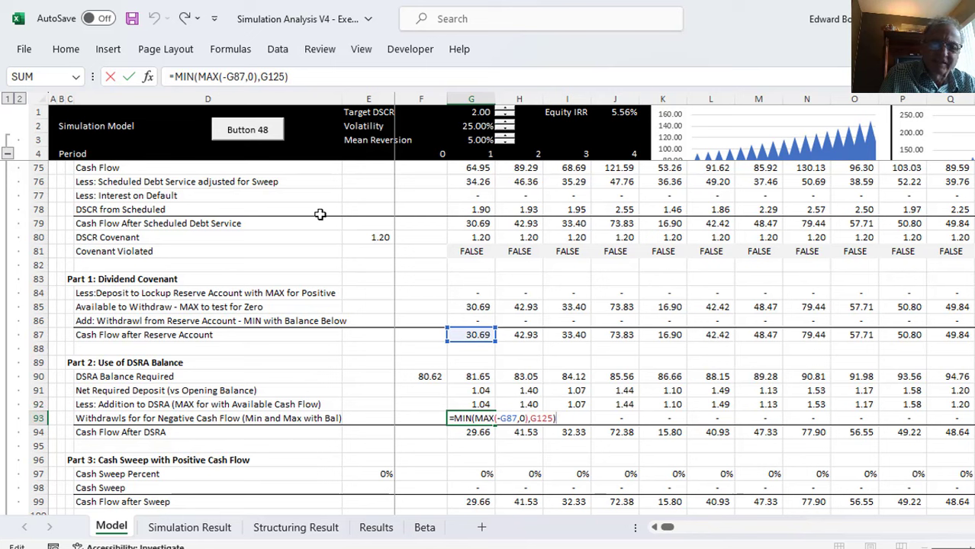
{"action": "key", "text": "Escape"}
{"action": "key", "text": "Up"}
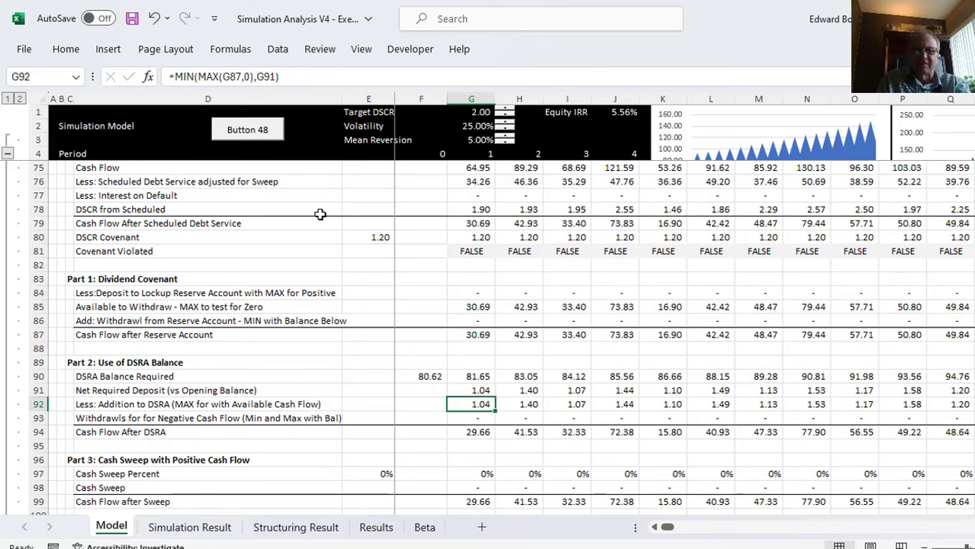
{"action": "key", "text": "Down"}
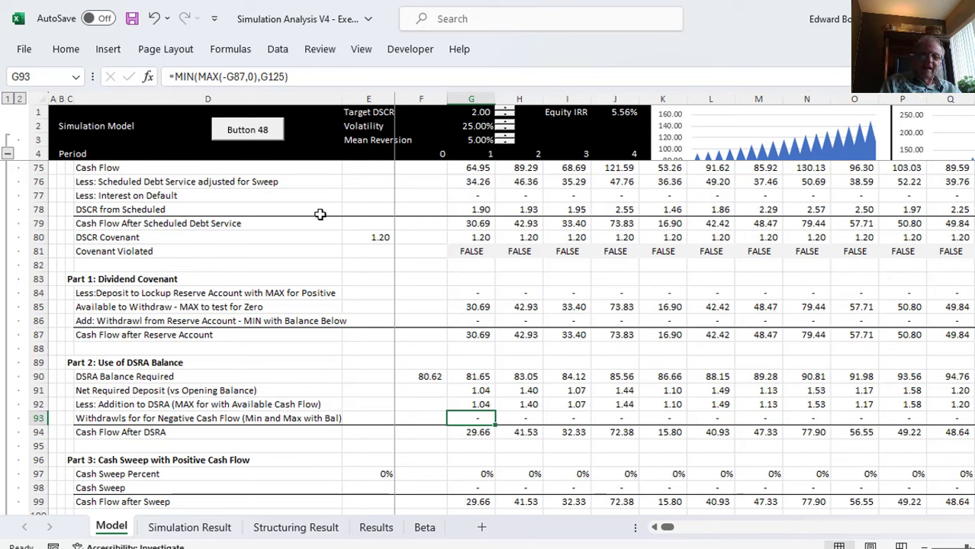
Step: Regenerate the simulated cash flow scenario repeatedly until some periods have negative cash flow after debt service
{"action": "left_click", "coordinate": [244, 141]}
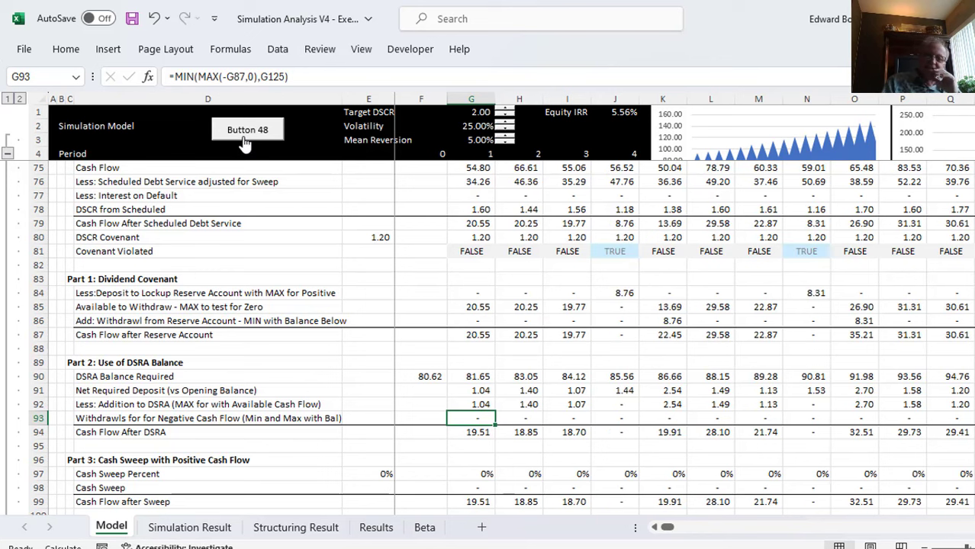
{"action": "left_click", "coordinate": [244, 143]}
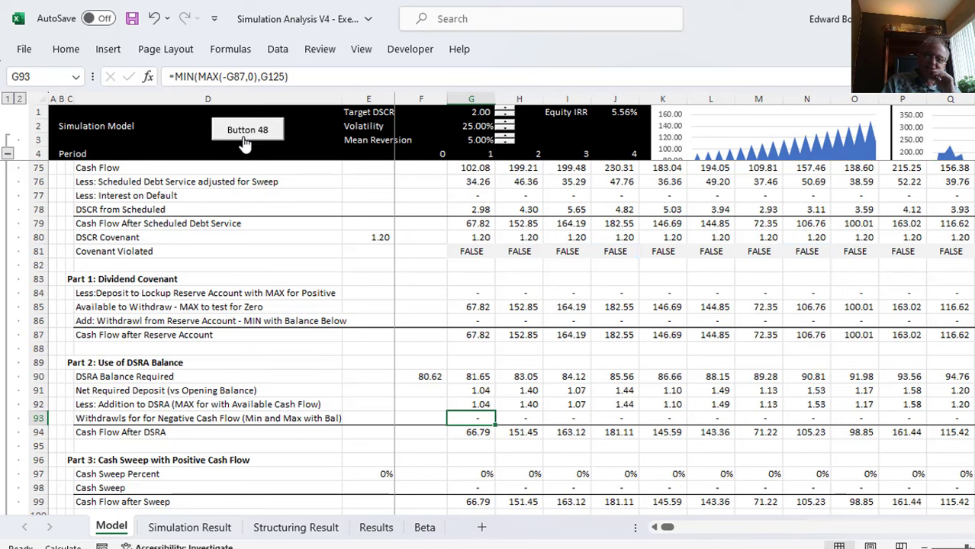
{"action": "left_click", "coordinate": [244, 143]}
{"action": "left_click", "coordinate": [245, 143]}
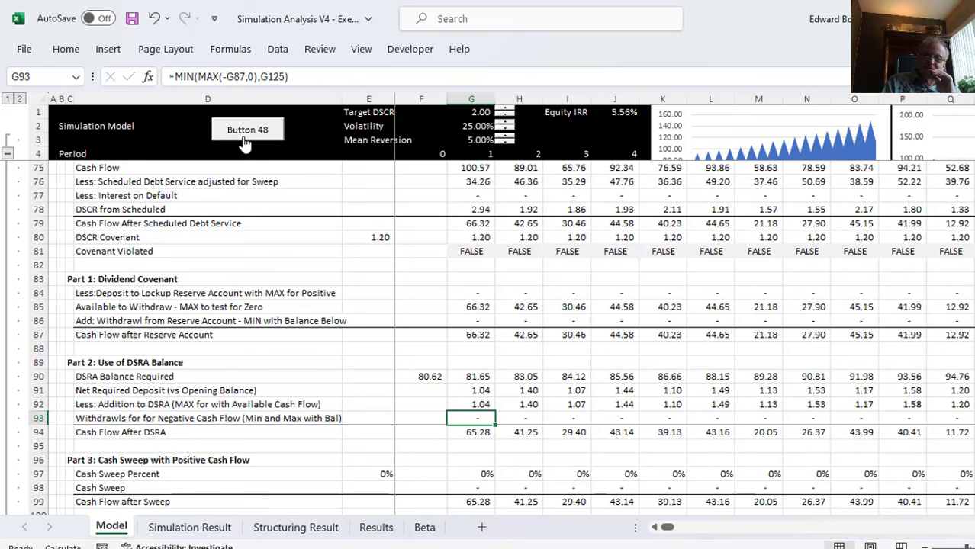
{"action": "left_click", "coordinate": [244, 143]}
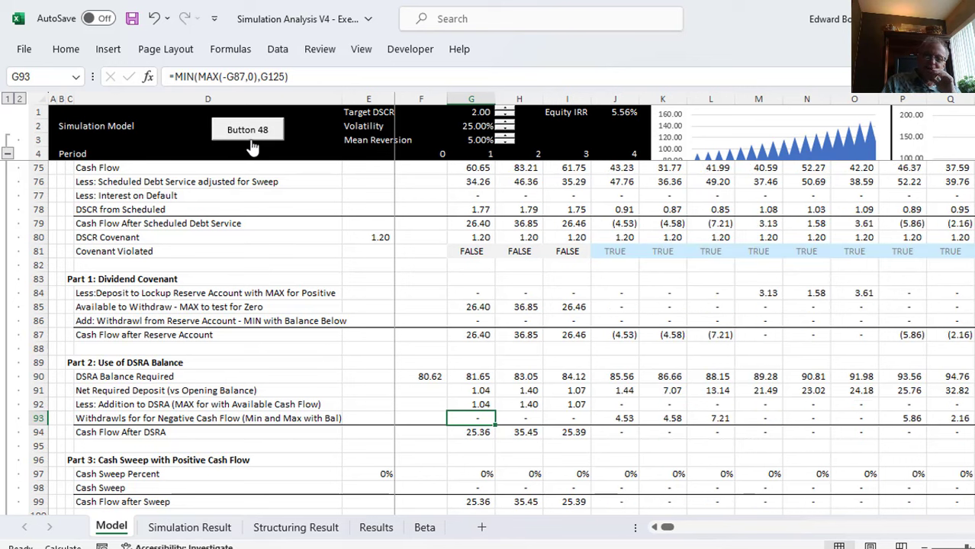
Step: Trace period 4 from the DSRA rows back up to Cash Flow After Scheduled Debt Service in J79
{"action": "key", "text": "Right"}
{"action": "key", "text": "Right"}
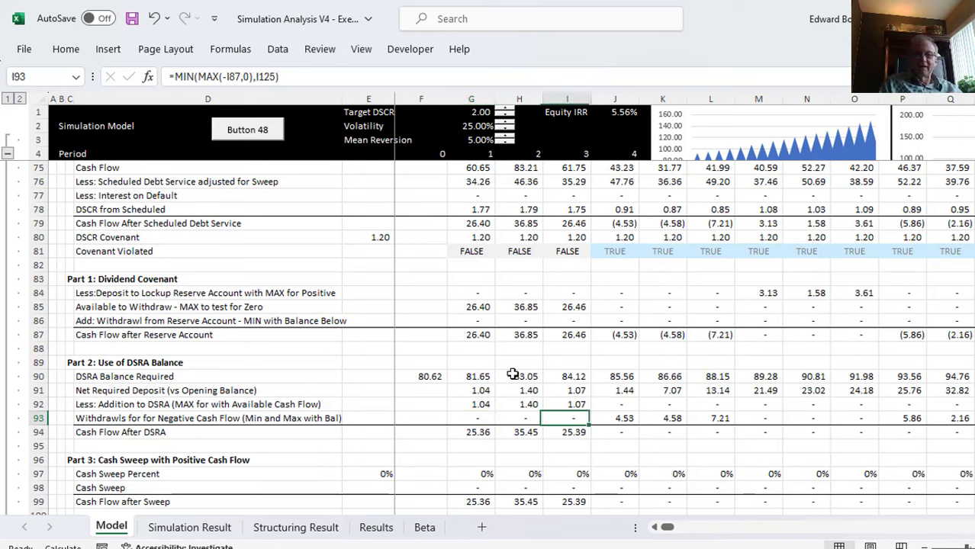
{"action": "key", "text": "Up"}
{"action": "key", "text": "Right"}
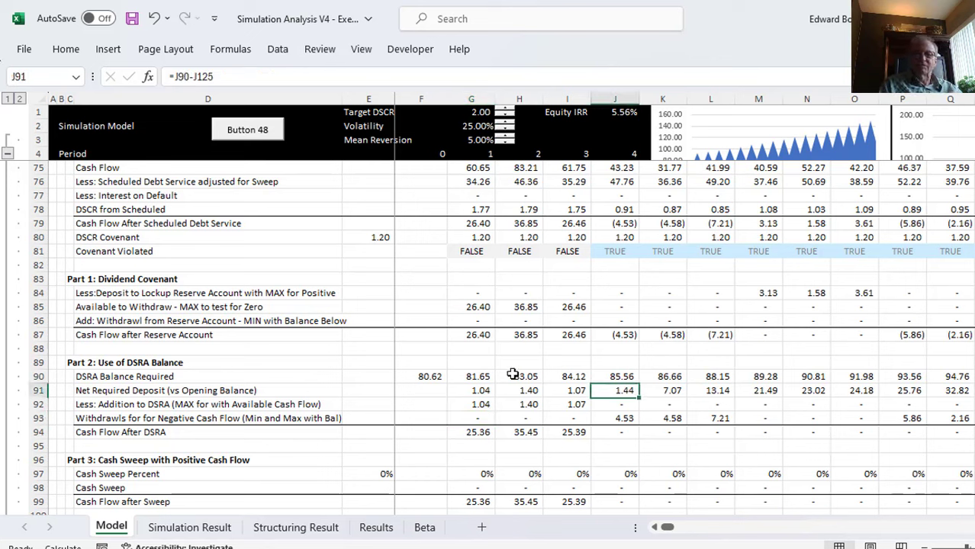
{"action": "key", "text": "Up"}
{"action": "key", "text": "Up"}
{"action": "key", "text": "Up"}
{"action": "key", "text": "Up"}
{"action": "key", "text": "Up"}
{"action": "key", "text": "Up"}
{"action": "key", "text": "Up"}
{"action": "key", "text": "Up"}
{"action": "key", "text": "Up"}
{"action": "key", "text": "Up"}
{"action": "key", "text": "Up"}
{"action": "key", "text": "Up"}
{"action": "key", "text": "Up"}
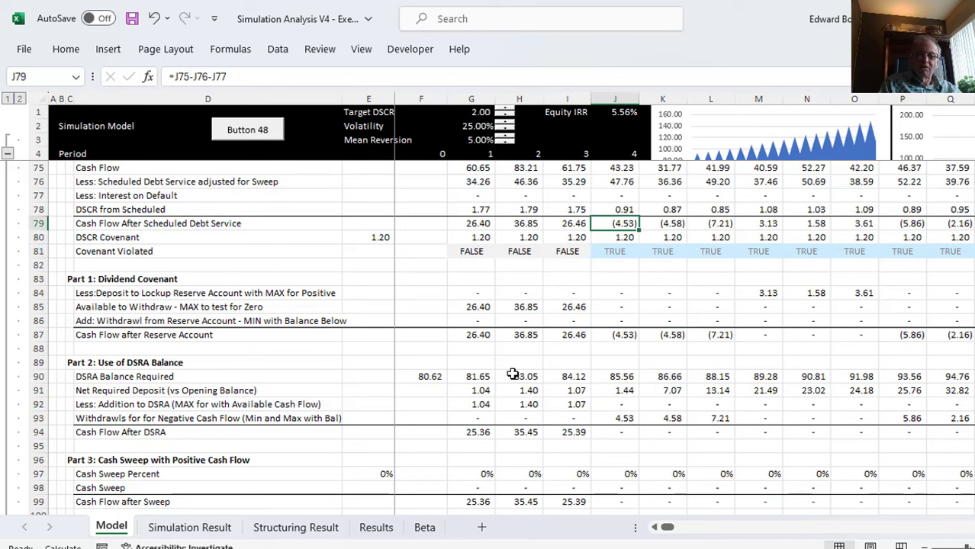
Step: Follow period 4 down through the covenant section to the DSRA withdrawal and inspect the formula in J93
{"action": "key", "text": "Down"}
{"action": "key", "text": "Down"}
{"action": "key", "text": "Down"}
{"action": "key", "text": "Down"}
{"action": "key", "text": "Down"}
{"action": "key", "text": "Down"}
{"action": "key", "text": "Down"}
{"action": "key", "text": "Down"}
{"action": "key", "text": "Down"}
{"action": "key", "text": "Down"}
{"action": "key", "text": "Down"}
{"action": "key", "text": "Down"}
{"action": "key", "text": "Down"}
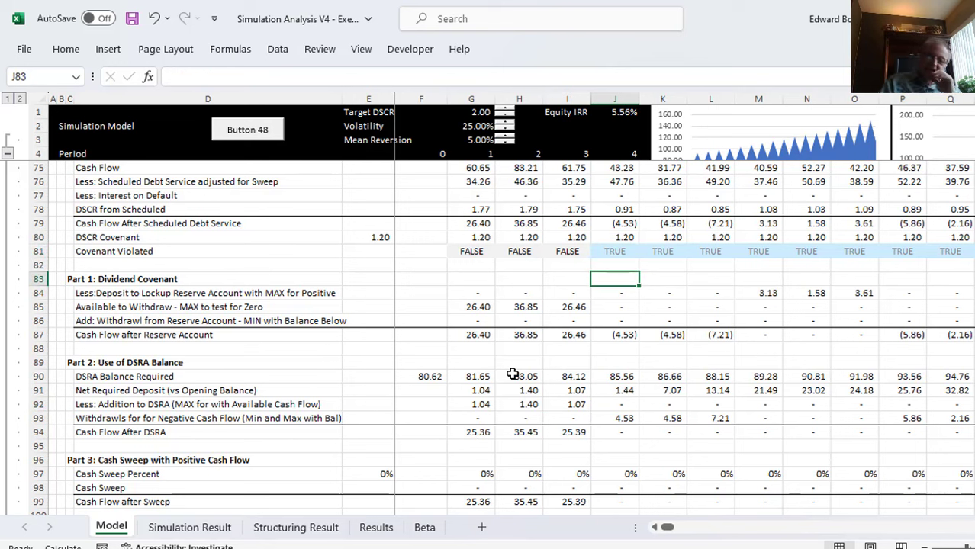
{"action": "key", "text": "Down"}
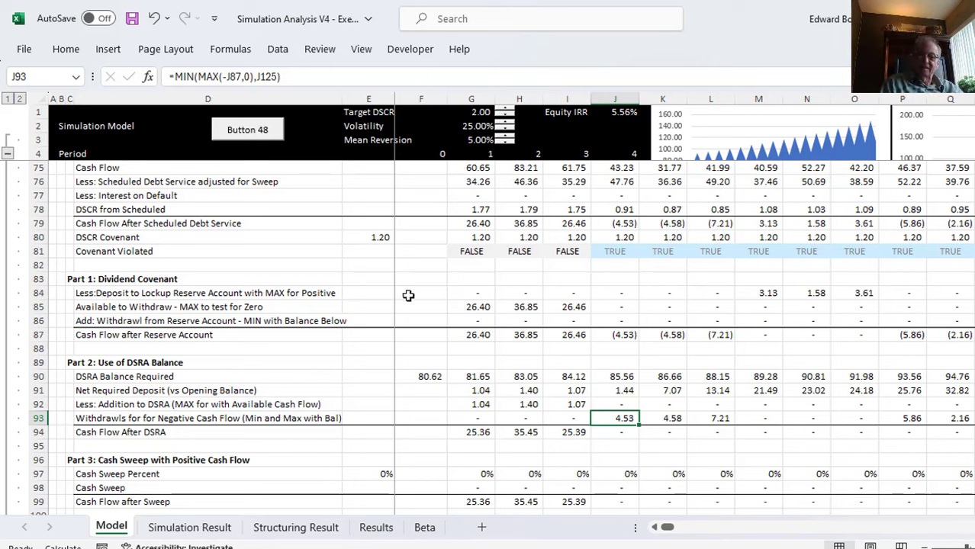
{"action": "key", "text": "F2"}
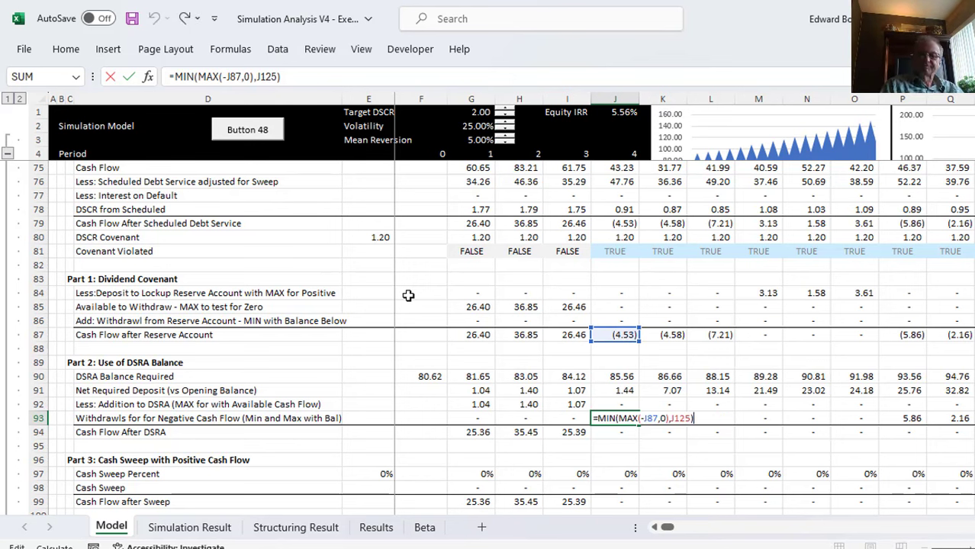
{"action": "key", "text": "ctrl+Return"}
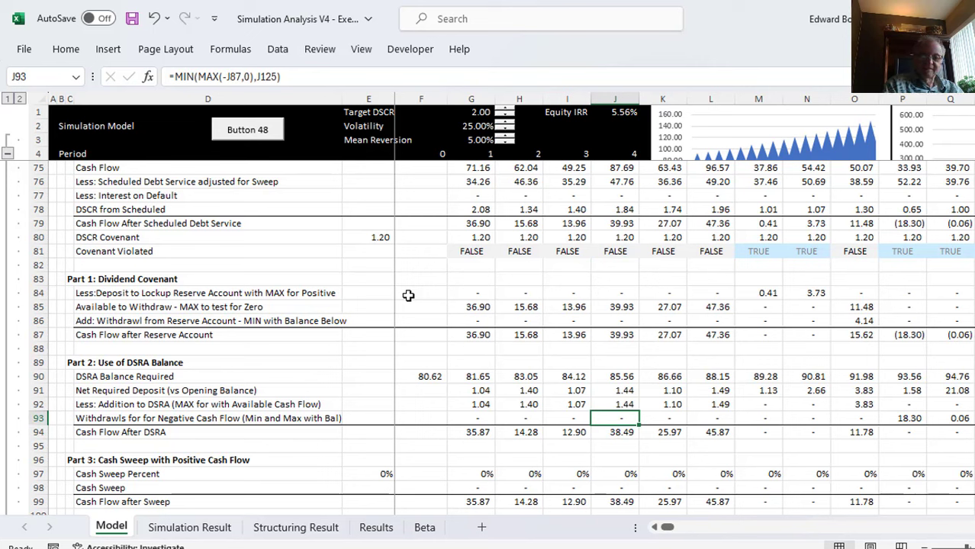
Step: Regenerate the scenario until period 4 cash flow is negative, and select its DSRA withdrawal in J93
{"action": "left_click", "coordinate": [245, 138]}
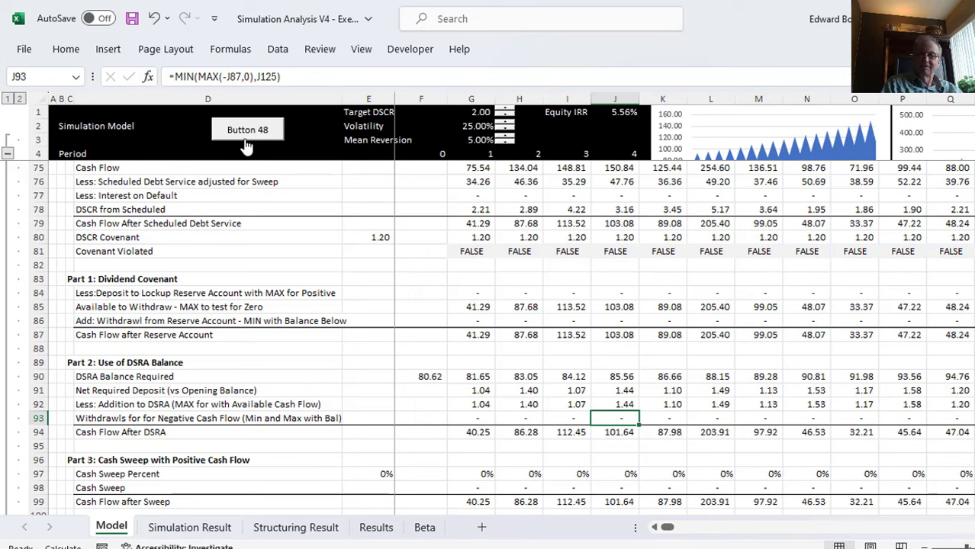
{"action": "left_click", "coordinate": [245, 145]}
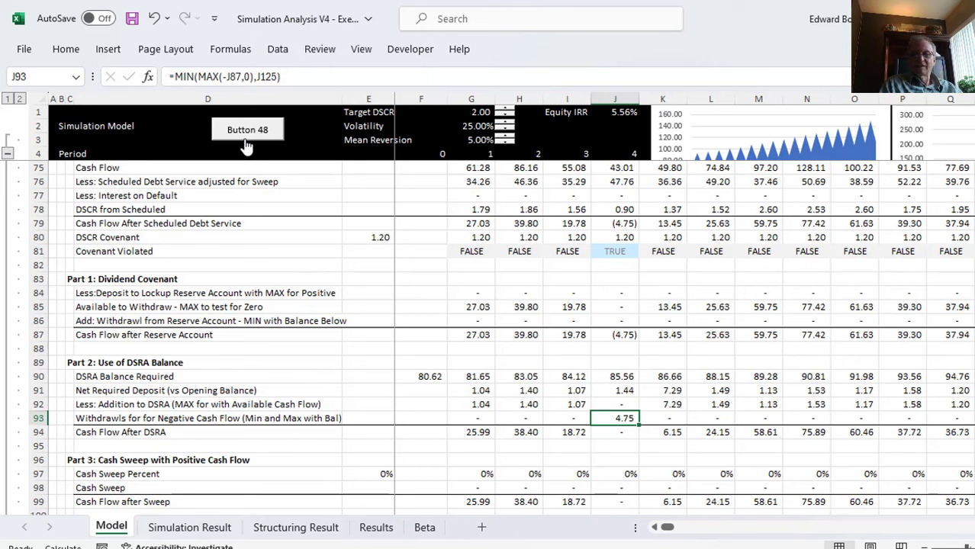
{"action": "left_click", "coordinate": [619, 456]}
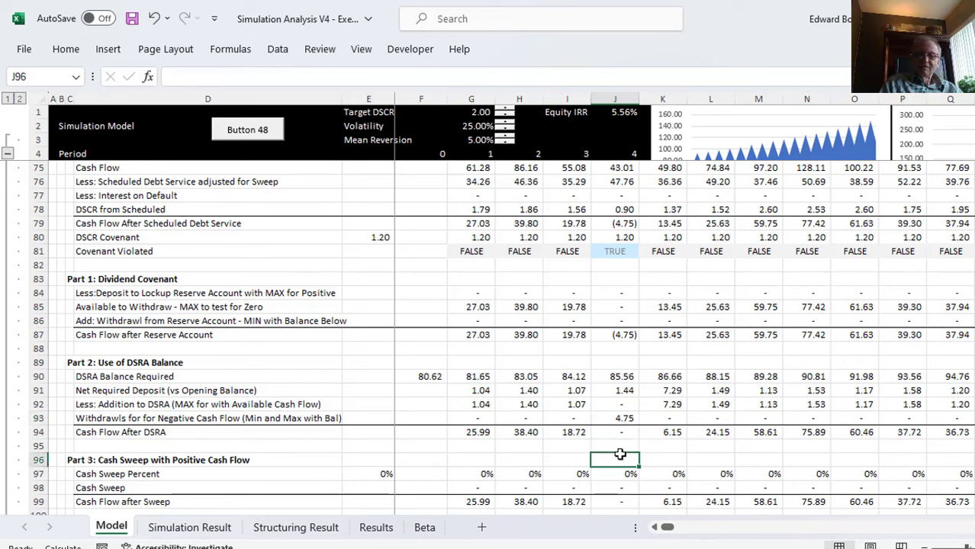
{"action": "key", "text": "Up"}
{"action": "key", "text": "Up"}
{"action": "key", "text": "Up"}
{"action": "key", "text": "Up"}
{"action": "key", "text": "Down"}
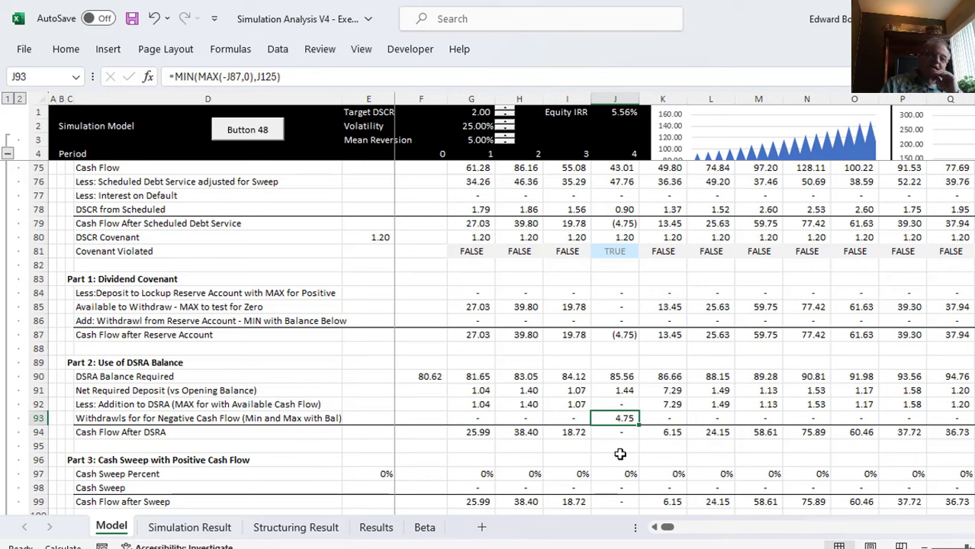
Step: Compare period 4's Cash Flow after Reserve Account in J87 with its DSRA withdrawal and Cash Flow After DSRA in J94
{"action": "key", "text": "Up"}
{"action": "key", "text": "Up"}
{"action": "key", "text": "Up"}
{"action": "key", "text": "Up"}
{"action": "key", "text": "Up"}
{"action": "key", "text": "Up"}
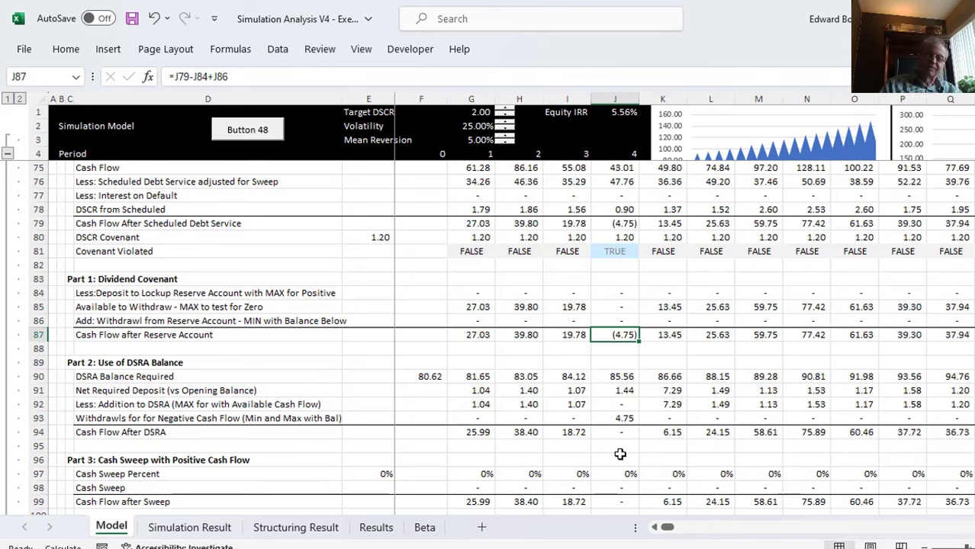
{"action": "key", "text": "Down"}
{"action": "key", "text": "Down"}
{"action": "key", "text": "Down"}
{"action": "key", "text": "Down"}
{"action": "key", "text": "Down"}
{"action": "key", "text": "Down"}
{"action": "key", "text": "Down"}
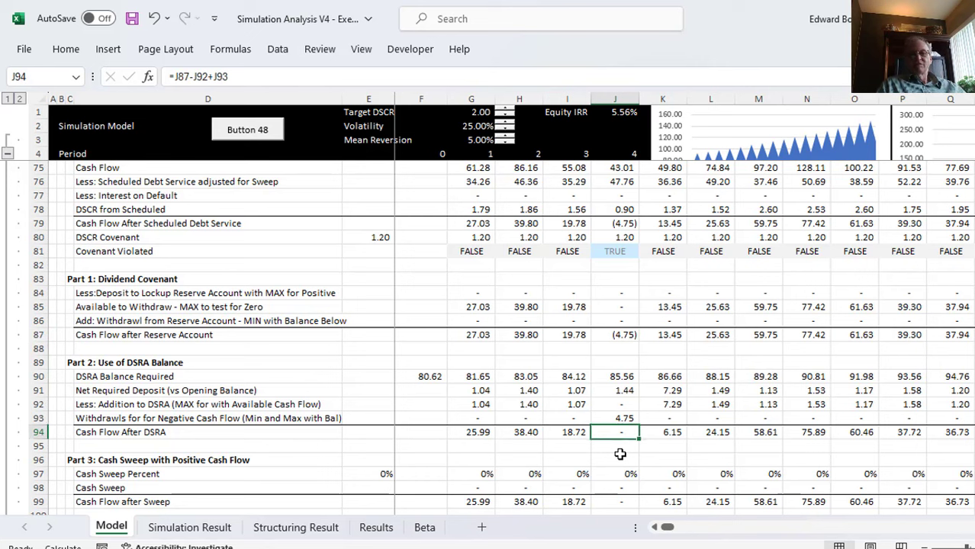
{"action": "key", "text": "Up"}
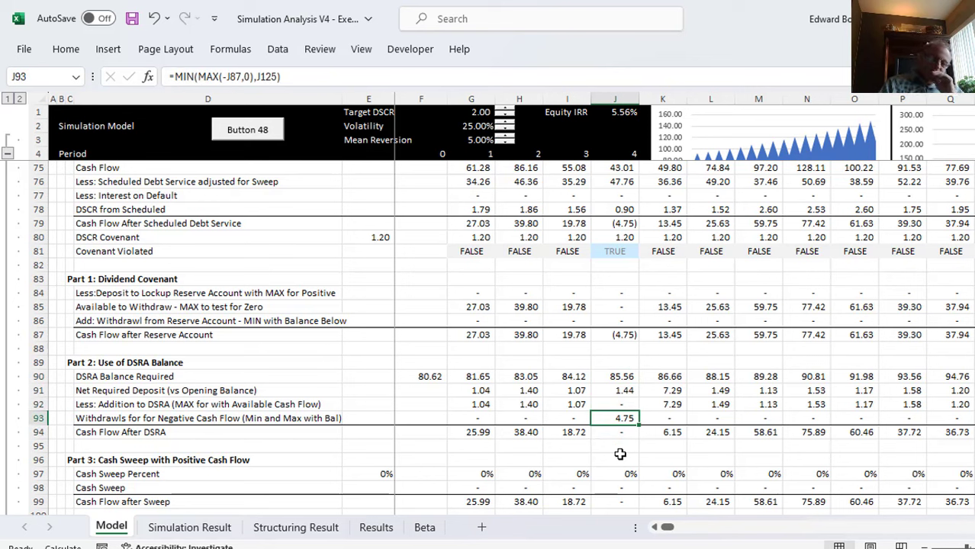
Step: Review the period 4 DSRA addition, required deposit and withdrawal rows between J87 and J93
{"action": "key", "text": "Up"}
{"action": "key", "text": "Up"}
{"action": "key", "text": "Up"}
{"action": "key", "text": "Up"}
{"action": "key", "text": "Up"}
{"action": "key", "text": "Up"}
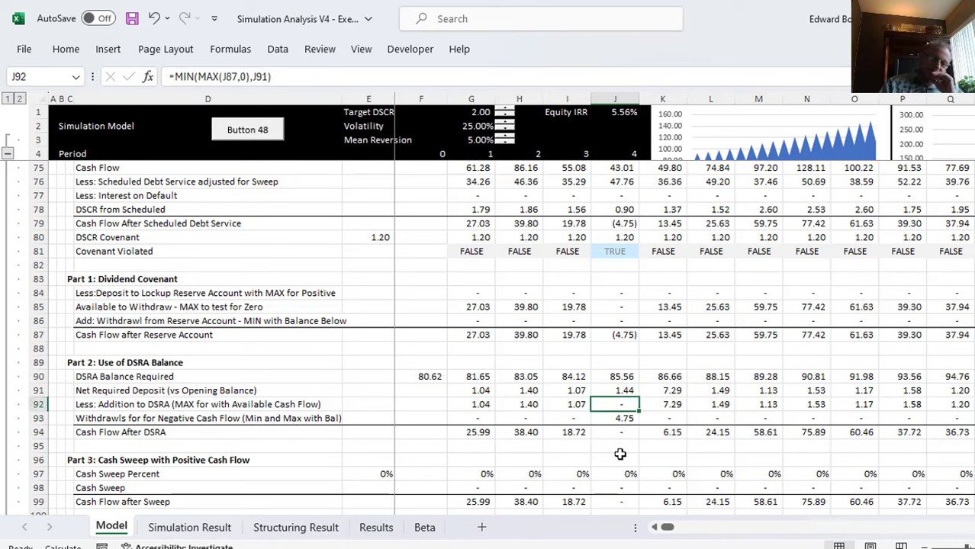
{"action": "key", "text": "Down"}
{"action": "key", "text": "Down"}
{"action": "key", "text": "Down"}
{"action": "key", "text": "Down"}
{"action": "key", "text": "Down"}
{"action": "key", "text": "Down"}
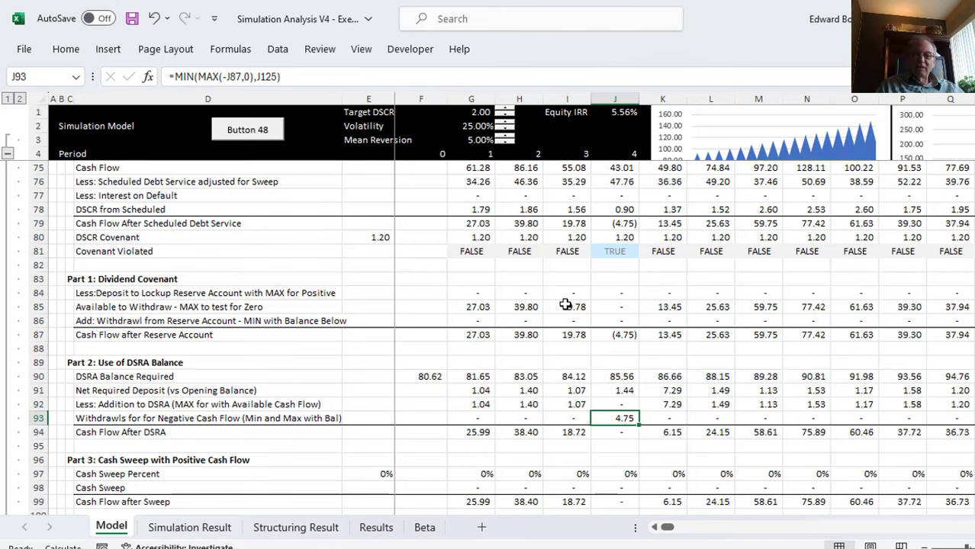
Step: Follow period 4 down from the DSRA withdrawal to the DSRA Account and inspect the Closing Balance formula in J130
{"action": "key", "text": "Down"}
{"action": "key", "text": "Down"}
{"action": "key", "text": "Down"}
{"action": "key", "text": "Down"}
{"action": "key", "text": "Down"}
{"action": "key", "text": "Down"}
{"action": "key", "text": "Down"}
{"action": "key", "text": "Down"}
{"action": "key", "text": "Down"}
{"action": "key", "text": "Down"}
{"action": "key", "text": "Down"}
{"action": "key", "text": "Down"}
{"action": "key", "text": "Down"}
{"action": "key", "text": "Down"}
{"action": "key", "text": "Down"}
{"action": "key", "text": "Down"}
{"action": "key", "text": "Down"}
{"action": "key", "text": "Down"}
{"action": "key", "text": "Down"}
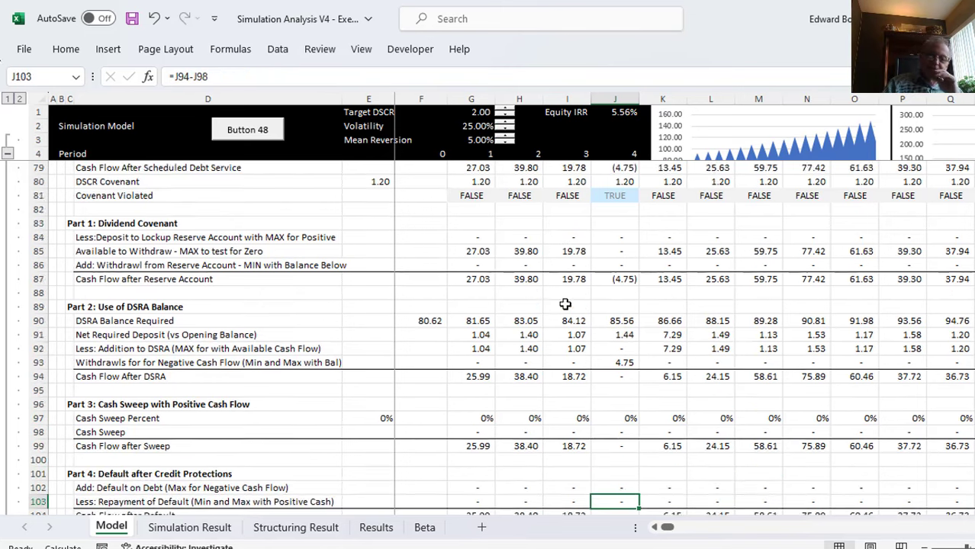
{"action": "key", "text": "Down"}
{"action": "key", "text": "Down"}
{"action": "key", "text": "Down"}
{"action": "key", "text": "Down"}
{"action": "key", "text": "Down"}
{"action": "key", "text": "Down"}
{"action": "key", "text": "Down"}
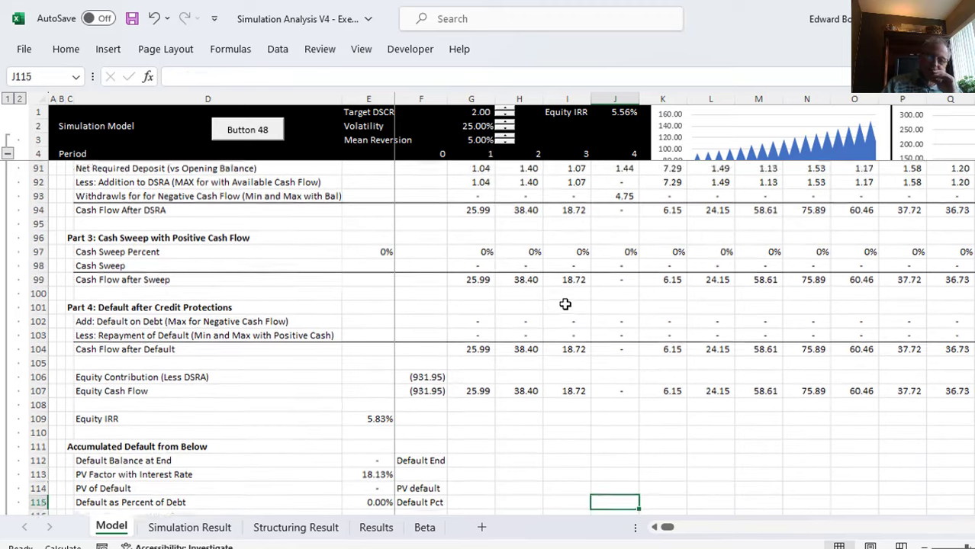
{"action": "key", "text": "Down"}
{"action": "key", "text": "Down"}
{"action": "key", "text": "Down"}
{"action": "key", "text": "Down"}
{"action": "key", "text": "Down"}
{"action": "key", "text": "Down"}
{"action": "key", "text": "Down"}
{"action": "key", "text": "Down"}
{"action": "key", "text": "Down"}
{"action": "key", "text": "Down"}
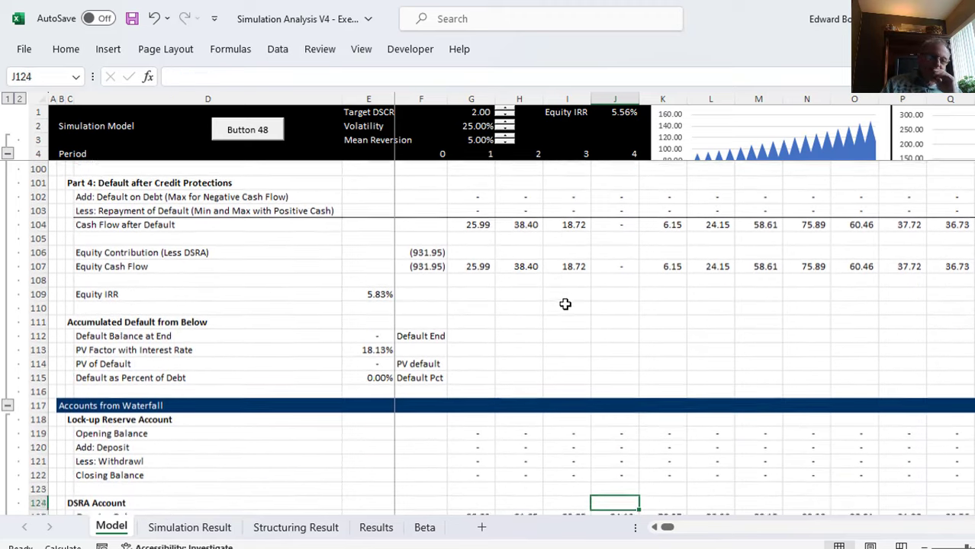
{"action": "key", "text": "Down"}
{"action": "key", "text": "Down"}
Step: Trace the period 4 DSRA Account from Opening Balance in J125 through scheduled additions in J127 to deficient-cash withdrawals in J129
{"action": "key", "text": "Up"}
{"action": "key", "text": "Up"}
{"action": "key", "text": "Up"}
{"action": "key", "text": "Up"}
{"action": "key", "text": "Up"}
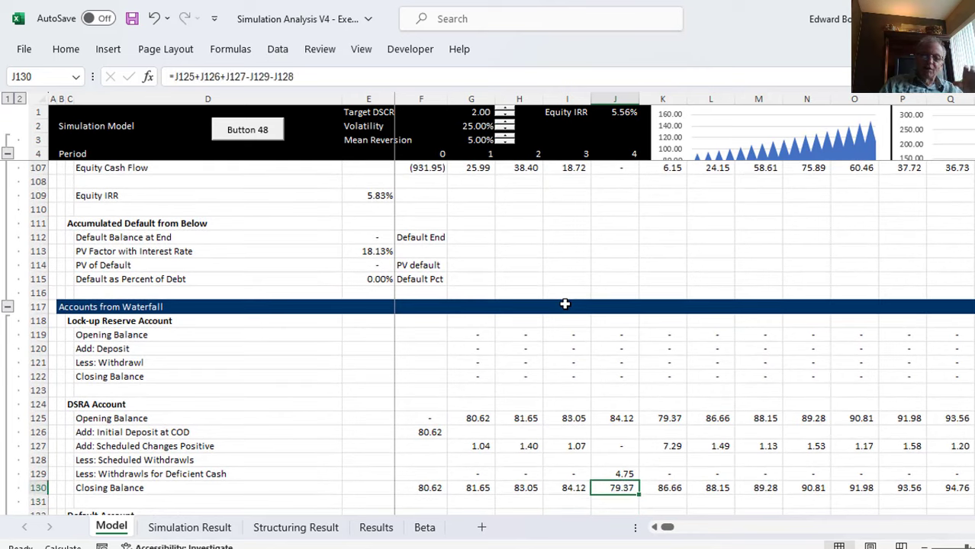
{"action": "key", "text": "Up"}
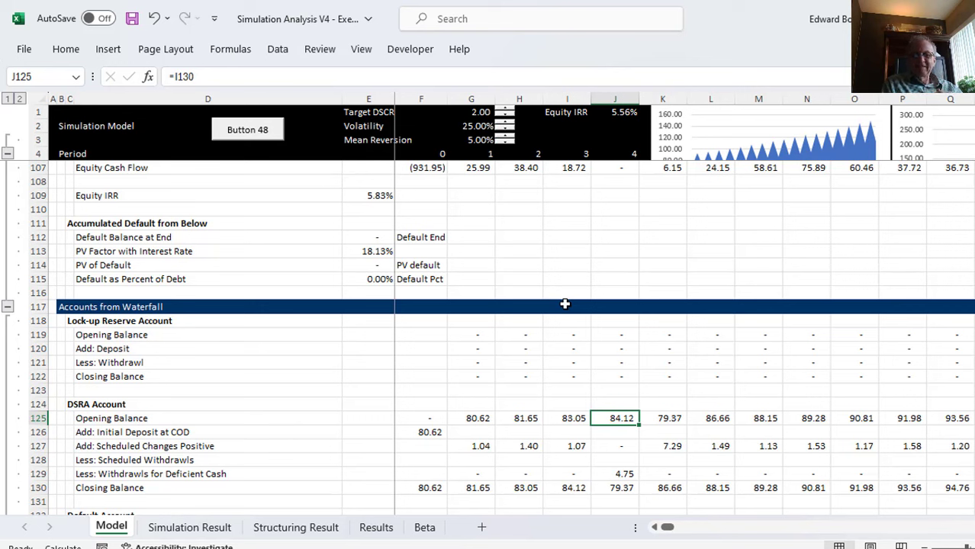
{"action": "key", "text": "Down"}
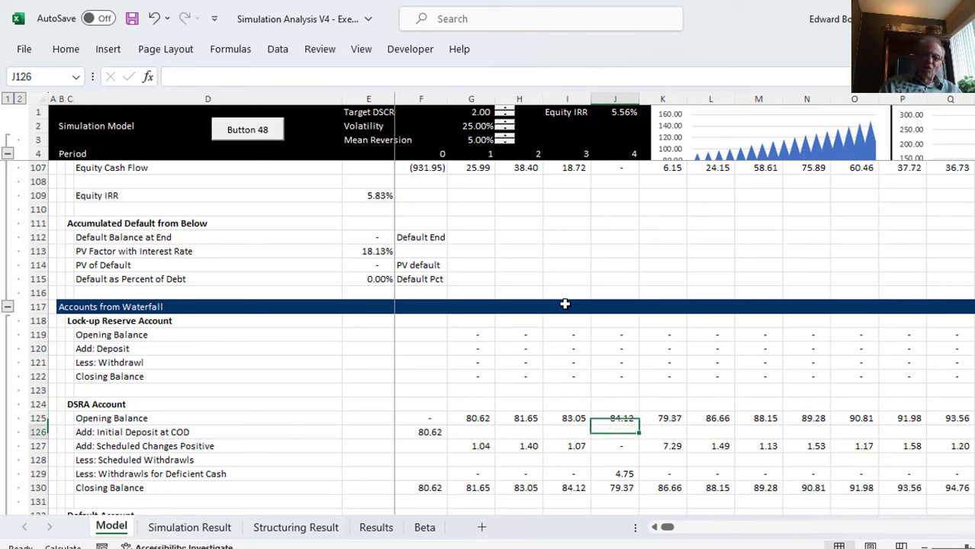
{"action": "key", "text": "Down"}
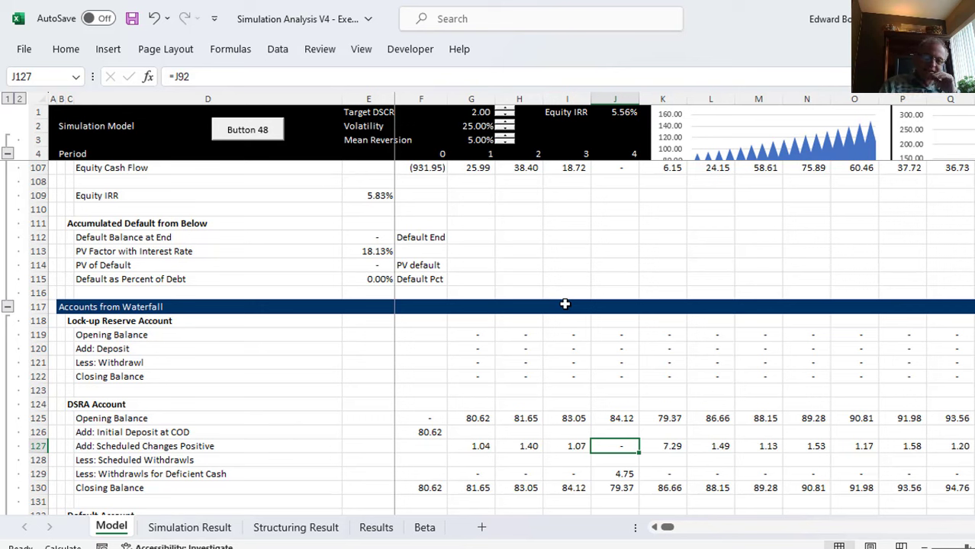
{"action": "key", "text": "Down"}
{"action": "key", "text": "Down"}
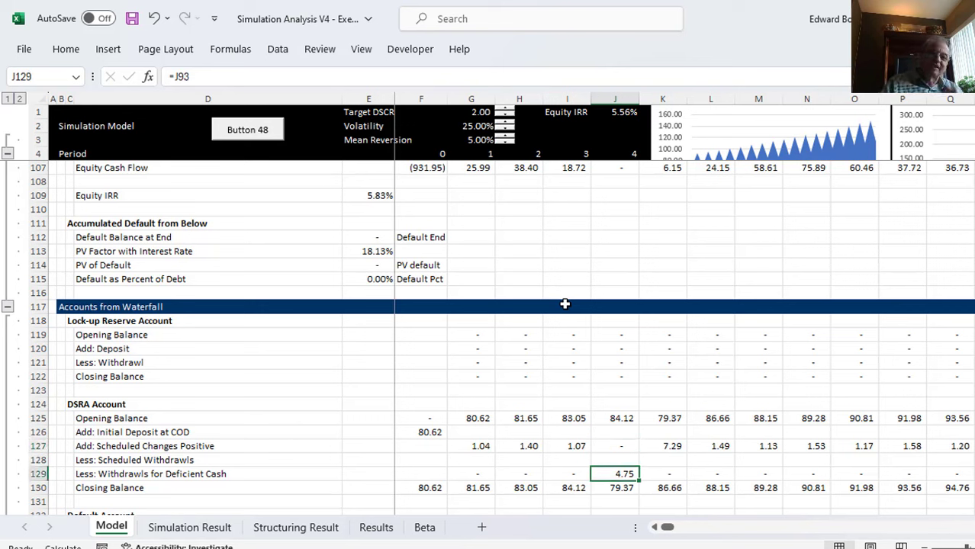
Step: Recheck the period 4 DSRA additions, withdrawals and Closing Balance, ending on the Opening Balance in J125
{"action": "key", "text": "Up"}
{"action": "key", "text": "Up"}
{"action": "key", "text": "Down"}
{"action": "key", "text": "Down"}
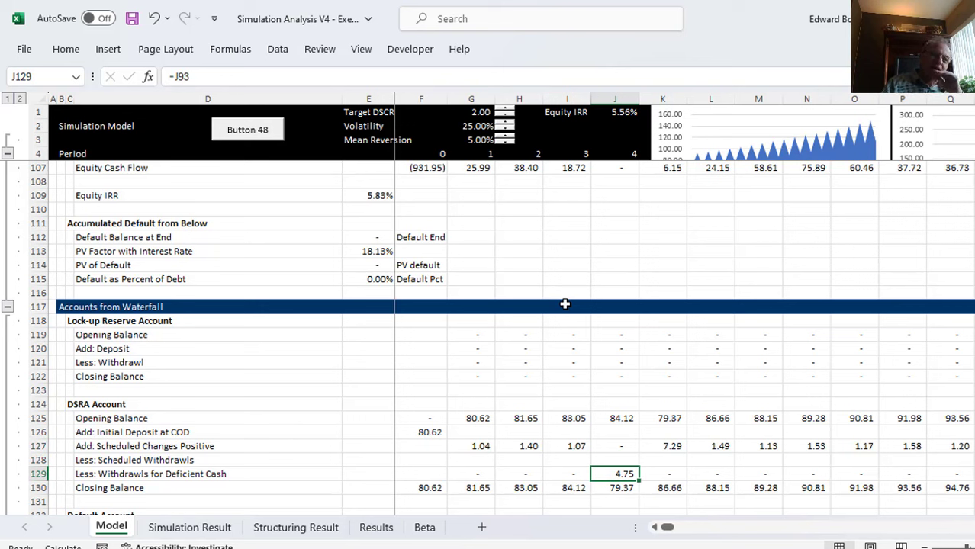
{"action": "key", "text": "Down"}
{"action": "key", "text": "Up"}
{"action": "key", "text": "Up"}
{"action": "key", "text": "Up"}
{"action": "key", "text": "Up"}
{"action": "key", "text": "Up"}
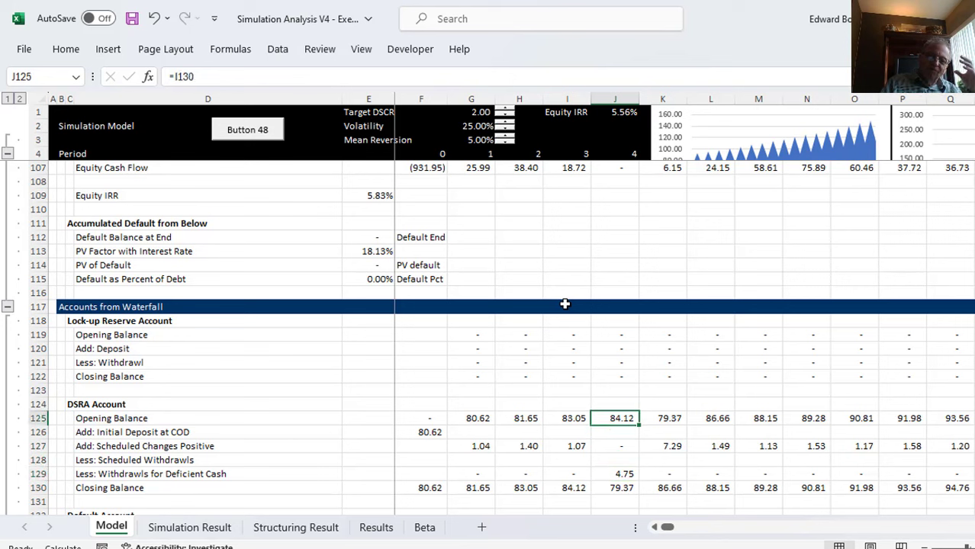
Step: Review the period 4 Lock-up Reserve Account and inspect the Deposit link in J120
{"action": "key", "text": "Down"}
{"action": "key", "text": "Up"}
{"action": "key", "text": "Up"}
{"action": "key", "text": "Up"}
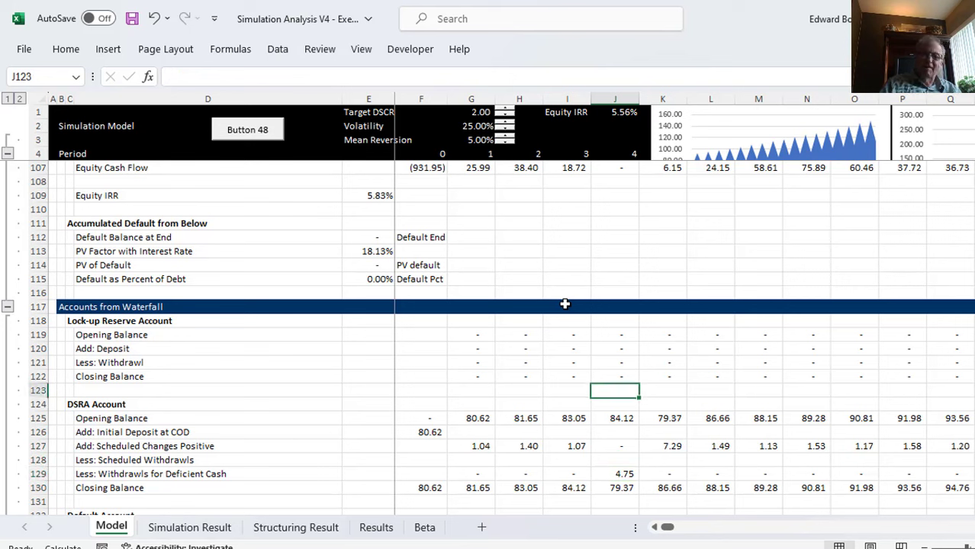
{"action": "key", "text": "Up"}
{"action": "key", "text": "Up"}
{"action": "key", "text": "Up"}
{"action": "key", "text": "Up"}
{"action": "key", "text": "Down"}
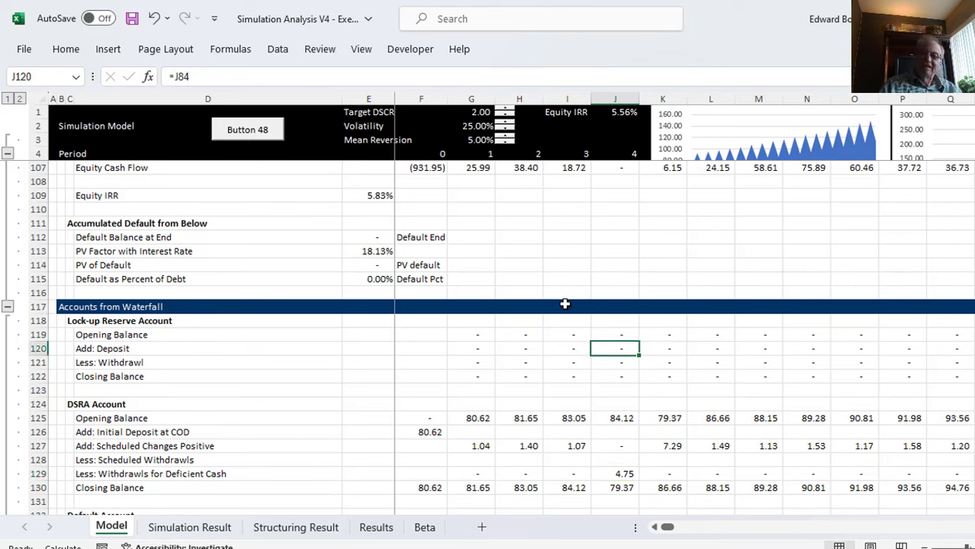
Step: Go back through the DSRA Account rows for period 4 to the Default Account's Opening Balance in J133
{"action": "key", "text": "Down"}
{"action": "key", "text": "Down"}
{"action": "key", "text": "Down"}
{"action": "key", "text": "Down"}
{"action": "key", "text": "Down"}
{"action": "key", "text": "Down"}
{"action": "key", "text": "Down"}
{"action": "key", "text": "Down"}
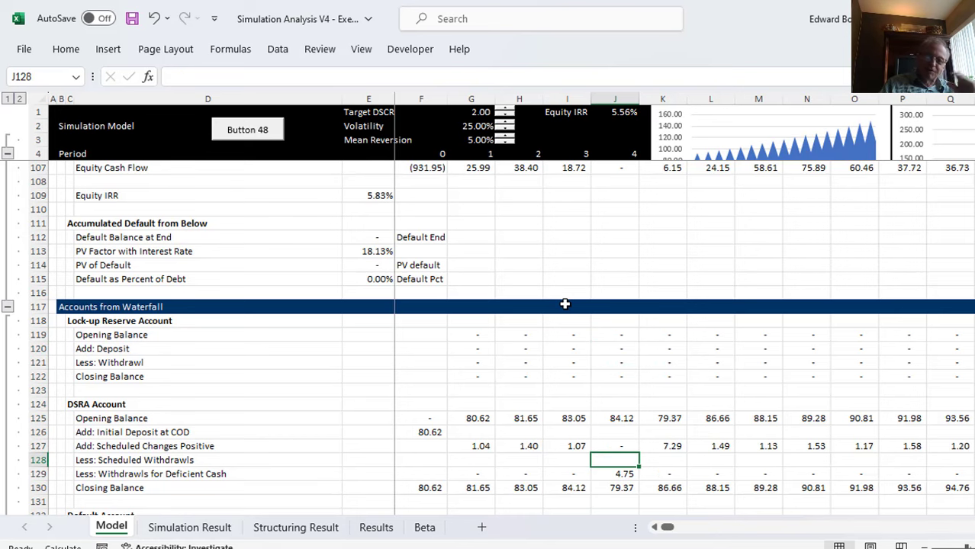
{"action": "key", "text": "Down"}
{"action": "key", "text": "Down"}
{"action": "key", "text": "Down"}
{"action": "key", "text": "Down"}
{"action": "key", "text": "Down"}
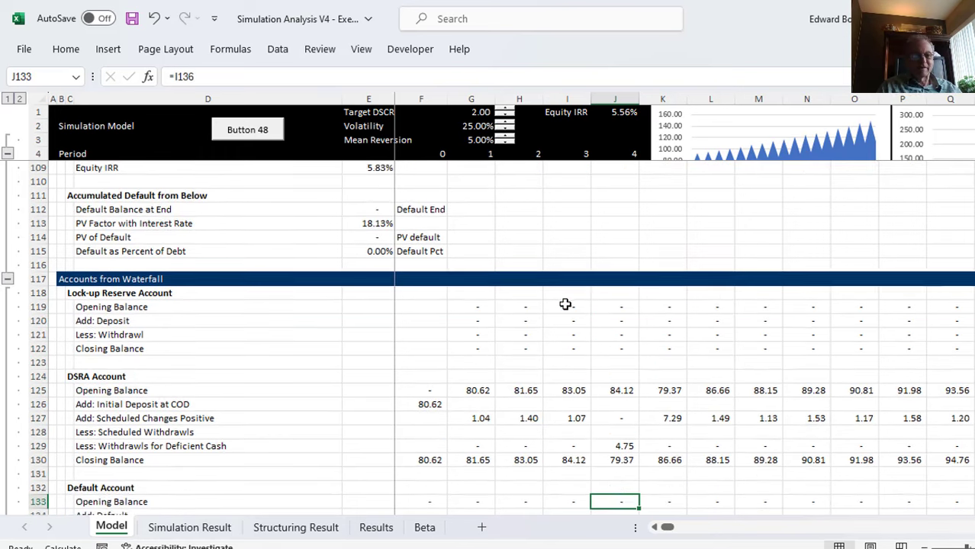
Step: Look through the period 4 Default Account and the Debt Balance with Cash Sweep section down to row 145
{"action": "key", "text": "Down"}
{"action": "key", "text": "Down"}
{"action": "key", "text": "Down"}
{"action": "key", "text": "Down"}
{"action": "key", "text": "Down"}
{"action": "key", "text": "Down"}
{"action": "key", "text": "Down"}
{"action": "key", "text": "Down"}
{"action": "key", "text": "Down"}
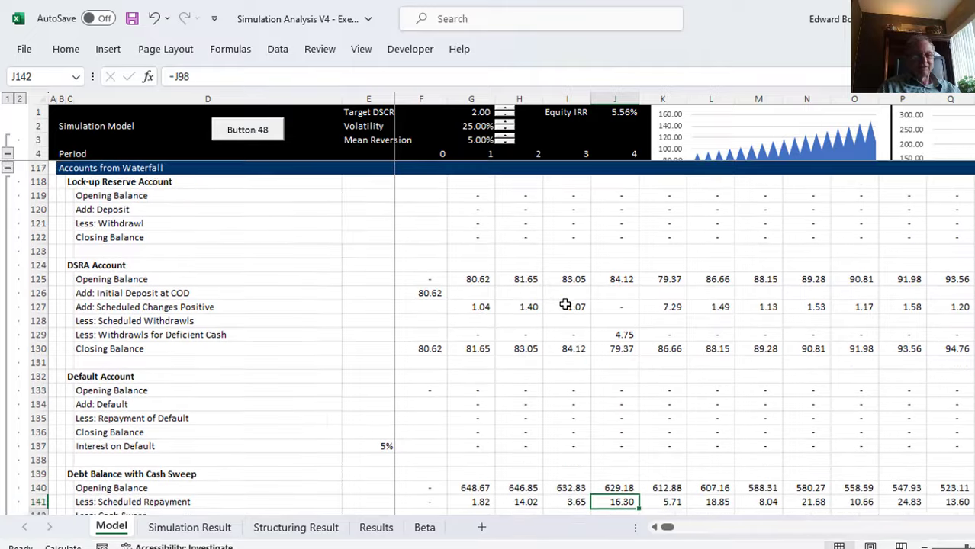
{"action": "key", "text": "Down"}
{"action": "key", "text": "Down"}
{"action": "key", "text": "Down"}
{"action": "key", "text": "Down"}
{"action": "key", "text": "Up"}
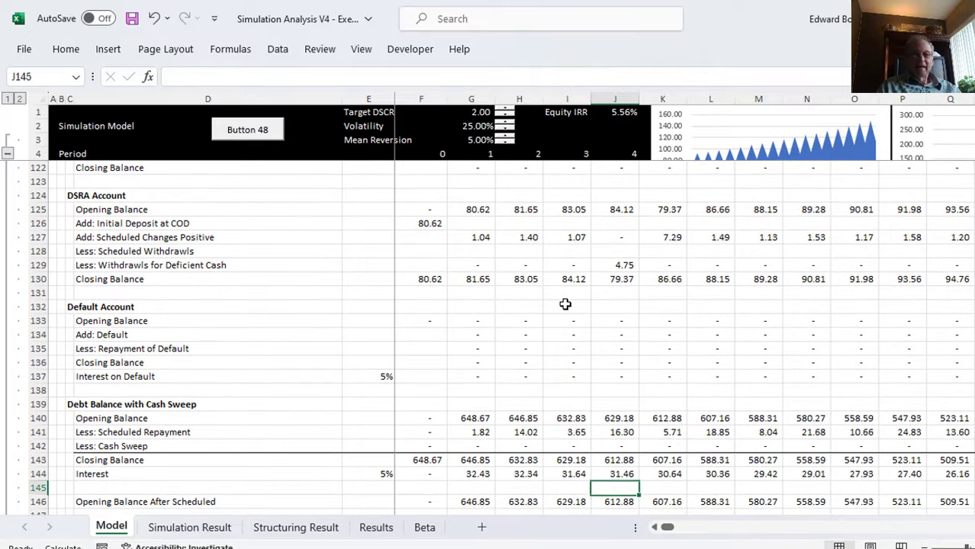
Step: Inspect the period 4 debt Opening Balance, Scheduled Repayment and Cash Sweep formulas in J140 to J142
{"action": "key", "text": "Up"}
{"action": "key", "text": "Up"}
{"action": "key", "text": "Up"}
{"action": "key", "text": "Up"}
{"action": "key", "text": "Up"}
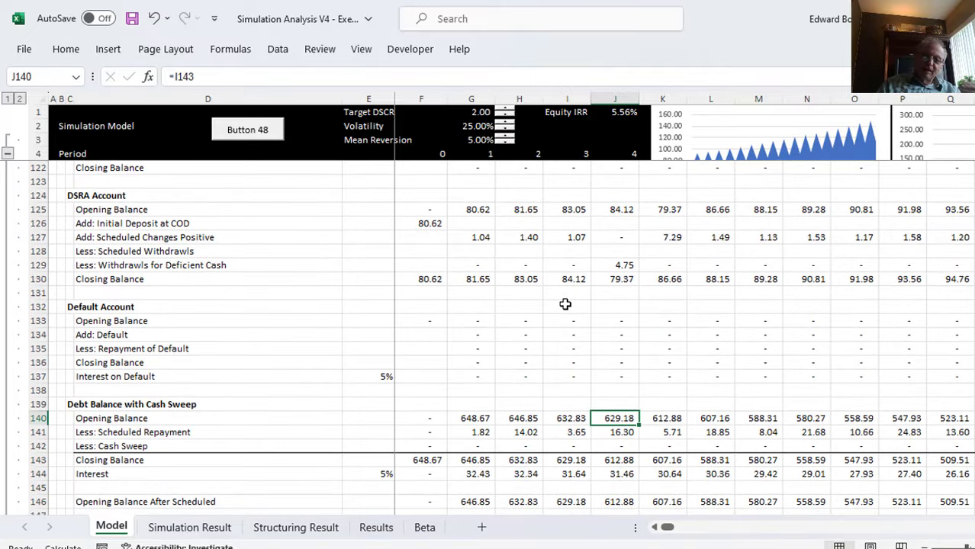
{"action": "key", "text": "Down"}
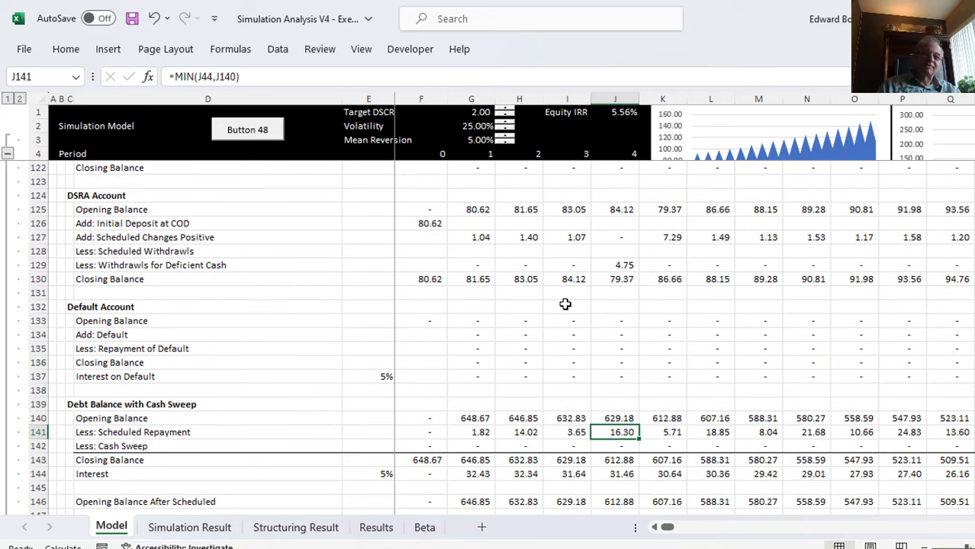
{"action": "key", "text": "Down"}
{"action": "key", "text": "Down"}
{"action": "key", "text": "Up"}
Step: Return up the period 4 column through the cash flow waterfall to the DSCR Covenant in J80
{"action": "key", "text": "Page_Up"}
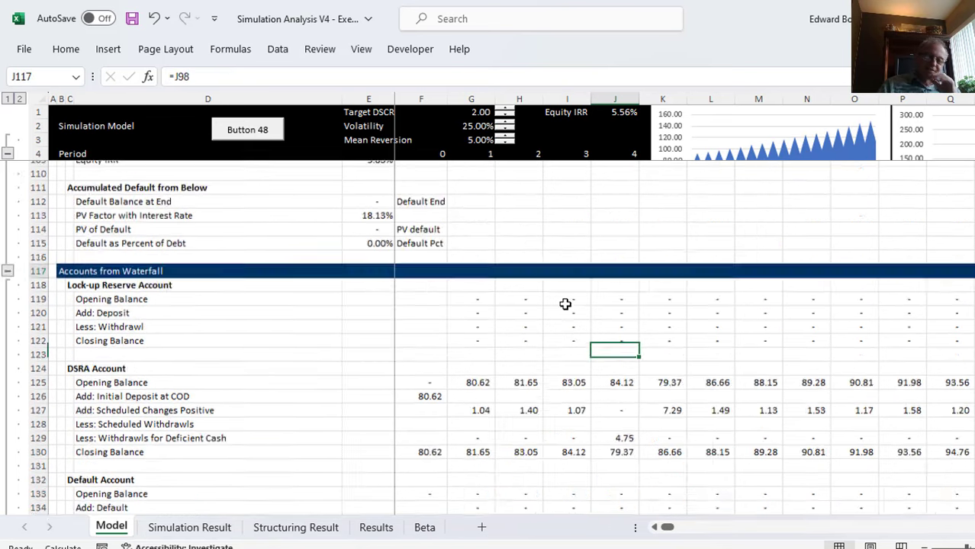
{"action": "key", "text": "Up"}
{"action": "key", "text": "Up"}
{"action": "key", "text": "Up"}
{"action": "key", "text": "Up"}
{"action": "key", "text": "Up"}
{"action": "key", "text": "Up"}
{"action": "key", "text": "Up"}
{"action": "key", "text": "Up"}
{"action": "key", "text": "Up"}
{"action": "key", "text": "Up"}
{"action": "key", "text": "Up"}
{"action": "key", "text": "Up"}
{"action": "key", "text": "Up"}
{"action": "key", "text": "Up"}
{"action": "key", "text": "Up"}
{"action": "key", "text": "Up"}
{"action": "key", "text": "Up"}
{"action": "key", "text": "Up"}
{"action": "key", "text": "Up"}
{"action": "key", "text": "Up"}
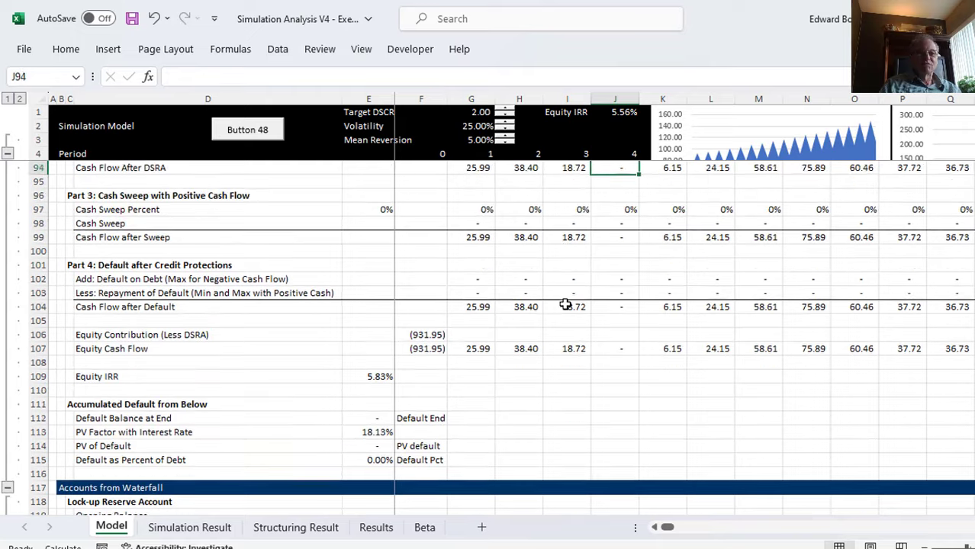
{"action": "key", "text": "Up"}
{"action": "key", "text": "Up"}
{"action": "key", "text": "Up"}
{"action": "key", "text": "Up"}
{"action": "key", "text": "Up"}
{"action": "key", "text": "Up"}
{"action": "key", "text": "Up"}
{"action": "key", "text": "Up"}
{"action": "key", "text": "Up"}
{"action": "key", "text": "Up"}
{"action": "key", "text": "Up"}
{"action": "key", "text": "Up"}
{"action": "key", "text": "Up"}
{"action": "key", "text": "Up"}
{"action": "key", "text": "Up"}
{"action": "key", "text": "Up"}
{"action": "key", "text": "Up"}
{"action": "key", "text": "Down"}
{"action": "key", "text": "Down"}
{"action": "key", "text": "Down"}
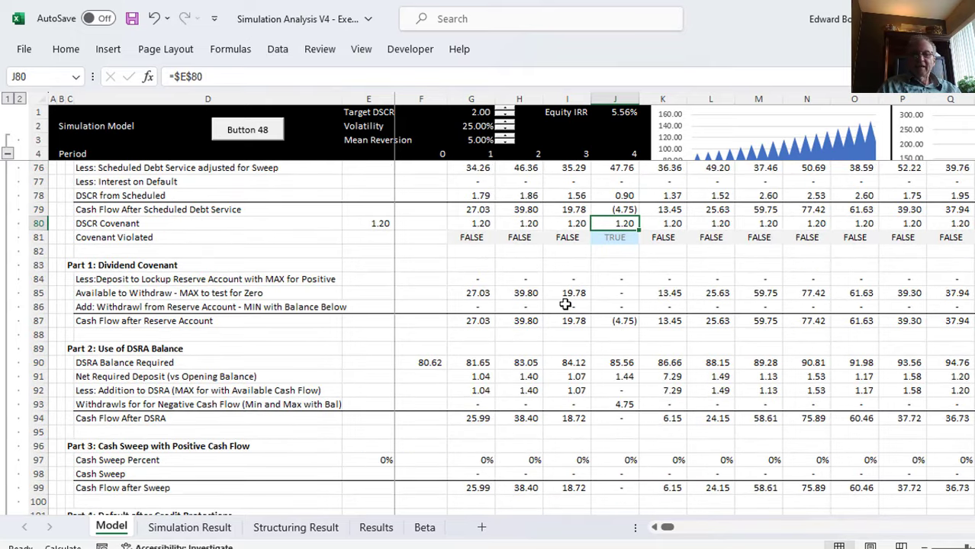
Step: Select the period 4 Addition to DSRA in J92 and regenerate the simulation scenario twice
{"action": "key", "text": "Down"}
{"action": "key", "text": "Down"}
{"action": "key", "text": "Down"}
{"action": "key", "text": "Down"}
{"action": "key", "text": "Down"}
{"action": "key", "text": "Down"}
{"action": "key", "text": "Down"}
{"action": "key", "text": "Down"}
{"action": "key", "text": "Down"}
{"action": "key", "text": "Down"}
{"action": "key", "text": "Down"}
{"action": "key", "text": "Down"}
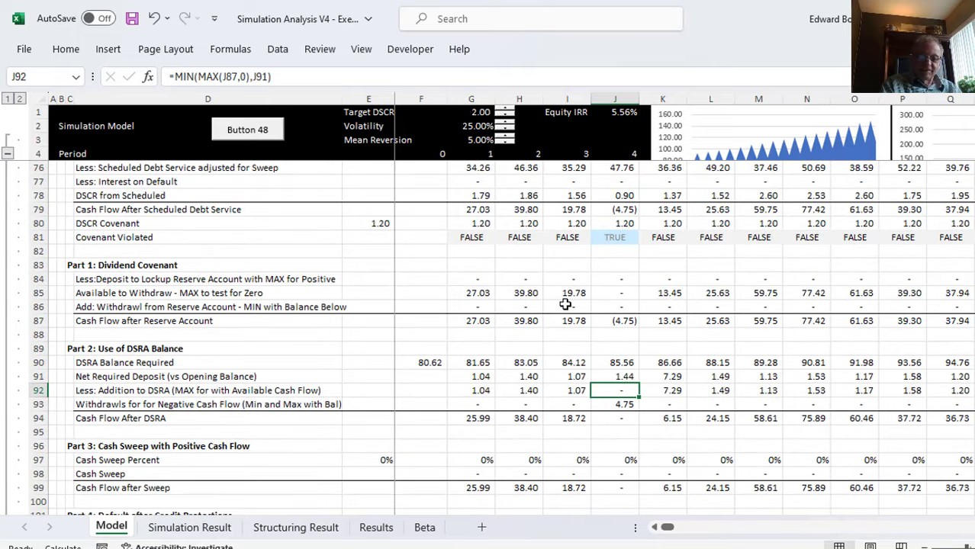
{"action": "left_click", "coordinate": [262, 132]}
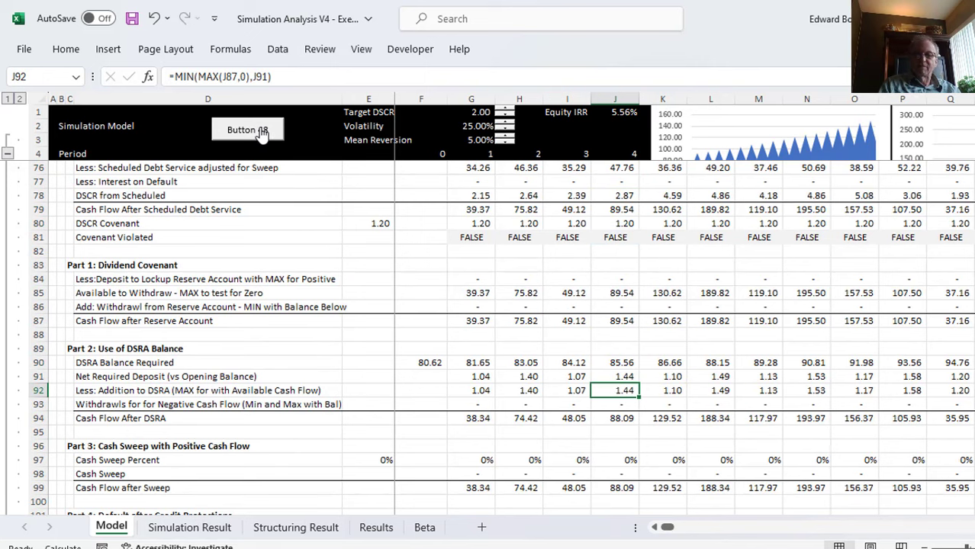
{"action": "left_click", "coordinate": [261, 132]}
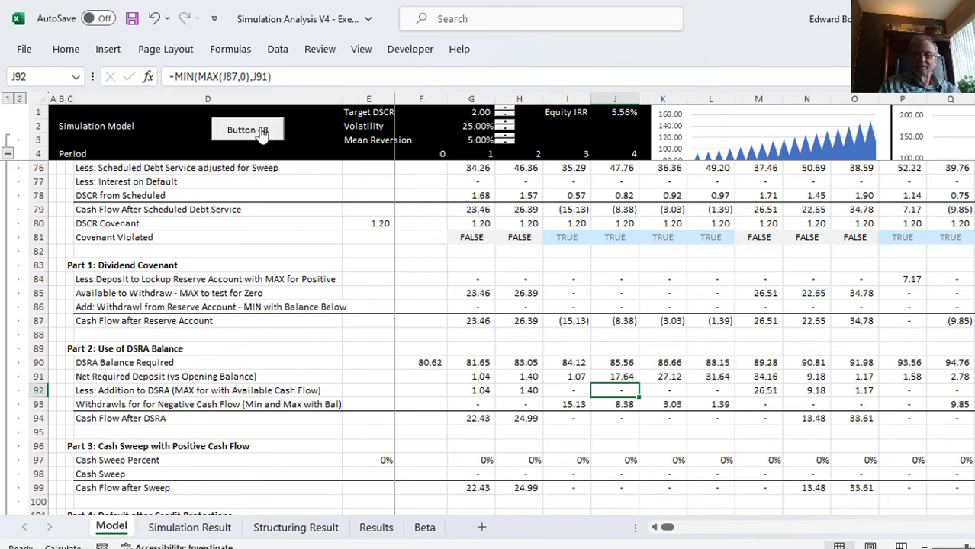
Step: Inspect the period 10 Net Required Deposit and Addition to DSRA formulas in P91 and P92
{"action": "left_click", "coordinate": [797, 378]}
{"action": "key", "text": "Right"}
{"action": "key", "text": "Right"}
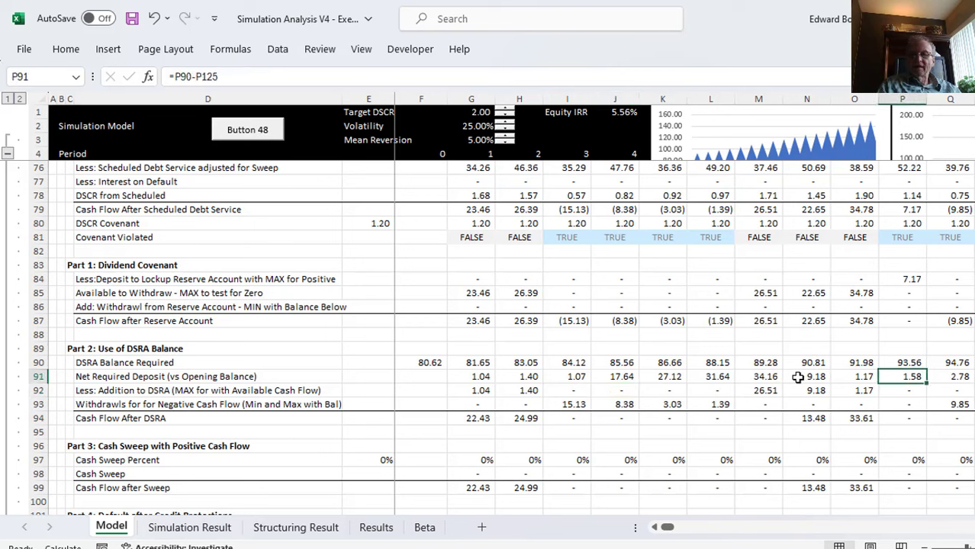
{"action": "key", "text": "Left"}
{"action": "key", "text": "Down"}
{"action": "key", "text": "Right"}
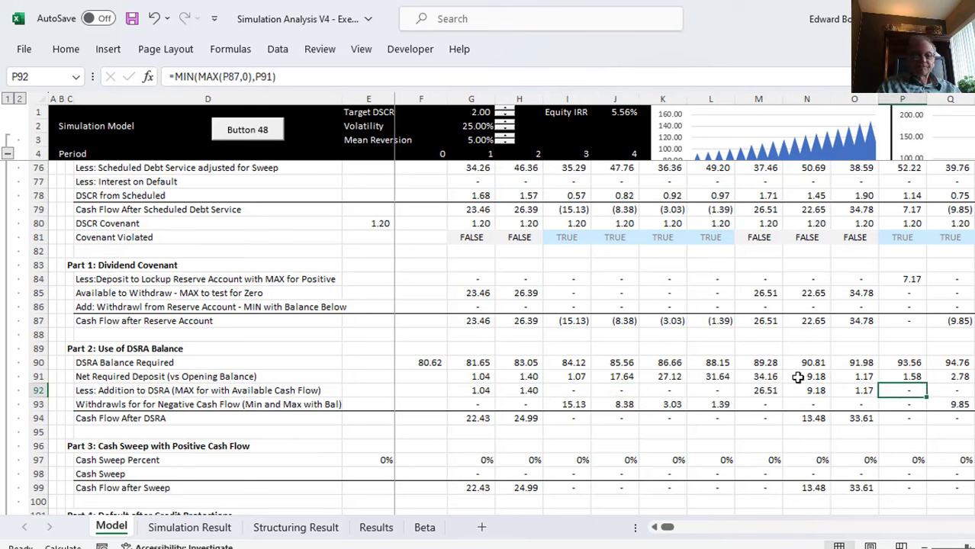
{"action": "key", "text": "Right"}
{"action": "key", "text": "Left"}
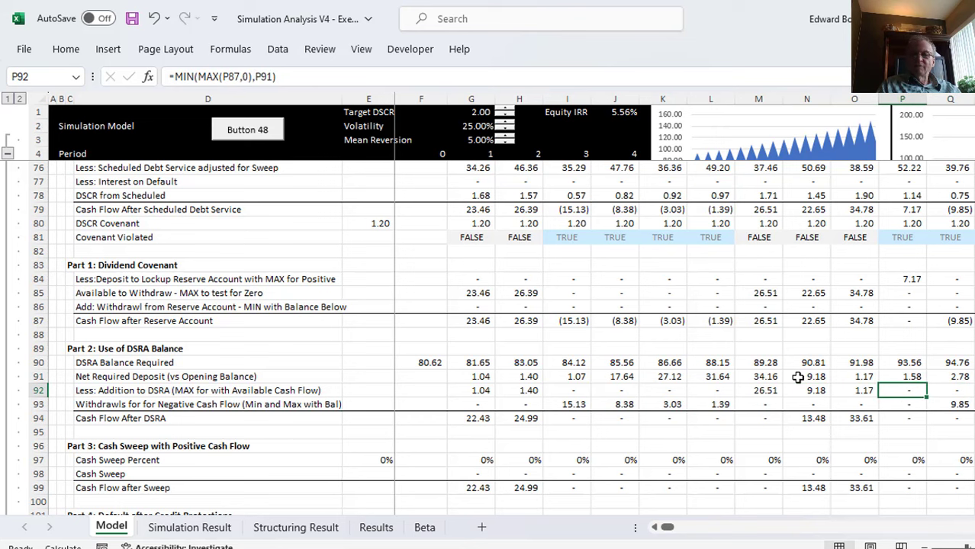
Step: Compare the Net Required Deposit across periods 10 to 12 with the period 9 Addition to DSRA in O92
{"action": "key", "text": "Up"}
{"action": "key", "text": "Up"}
{"action": "key", "text": "Up"}
{"action": "key", "text": "Up"}
{"action": "key", "text": "Down"}
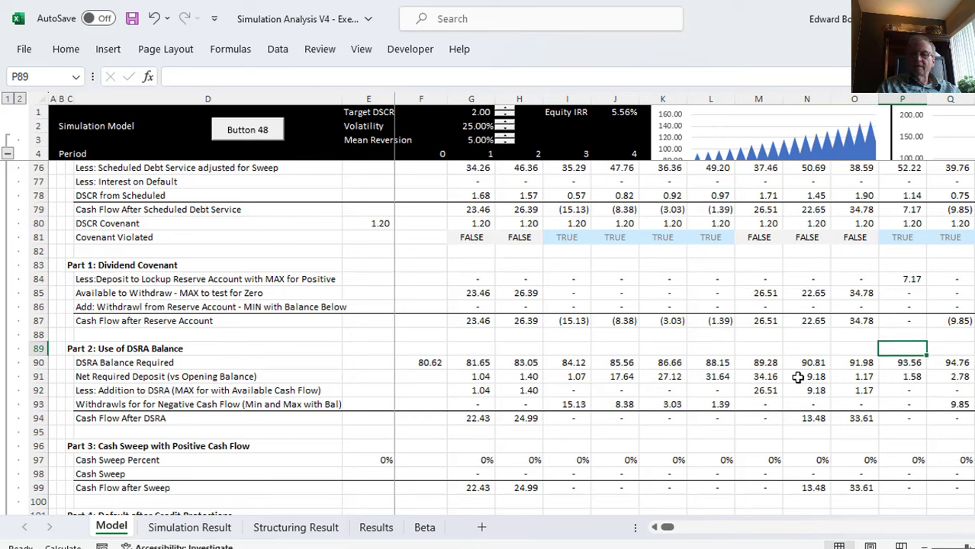
{"action": "key", "text": "Down"}
{"action": "key", "text": "Down"}
{"action": "key", "text": "Right"}
{"action": "key", "text": "Right"}
{"action": "key", "text": "Left"}
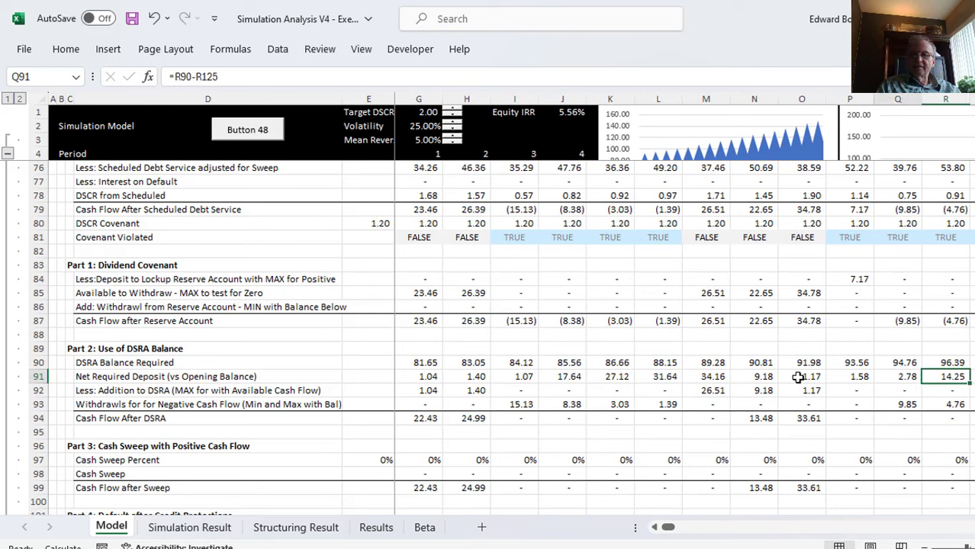
{"action": "key", "text": "Left"}
{"action": "key", "text": "Left"}
{"action": "key", "text": "Down"}
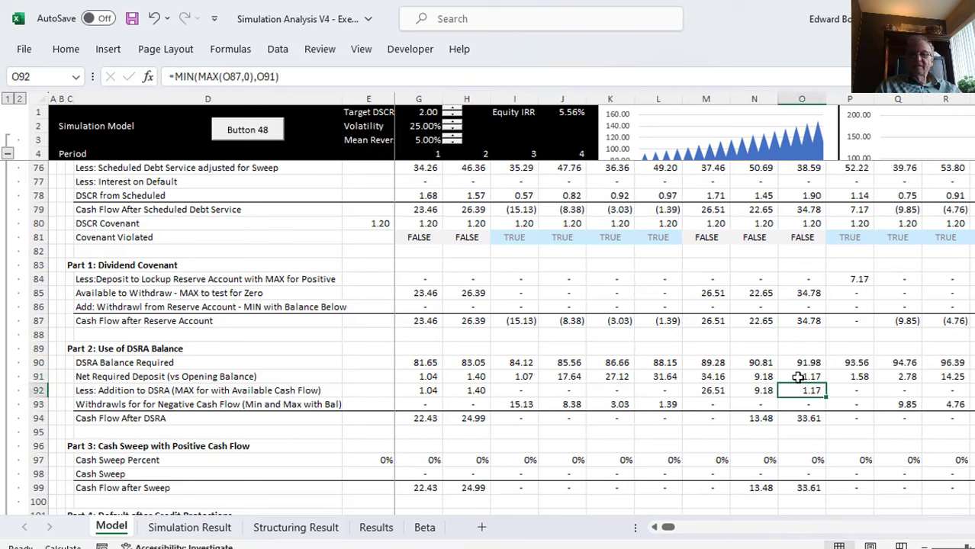
Step: Trace the period 10 column up from Cash Flow After DSRA to the Dividend Covenant's lock-up deposit in P84
{"action": "key", "text": "Down"}
{"action": "key", "text": "Down"}
{"action": "key", "text": "Right"}
{"action": "key", "text": "Up"}
{"action": "key", "text": "Up"}
{"action": "key", "text": "Up"}
{"action": "key", "text": "Up"}
{"action": "key", "text": "Up"}
{"action": "key", "text": "Up"}
{"action": "key", "text": "Up"}
{"action": "key", "text": "Up"}
{"action": "key", "text": "Up"}
{"action": "key", "text": "Up"}
{"action": "key", "text": "Up"}
{"action": "key", "text": "Up"}
{"action": "key", "text": "Up"}
{"action": "key", "text": "Up"}
{"action": "key", "text": "Up"}
{"action": "key", "text": "Up"}
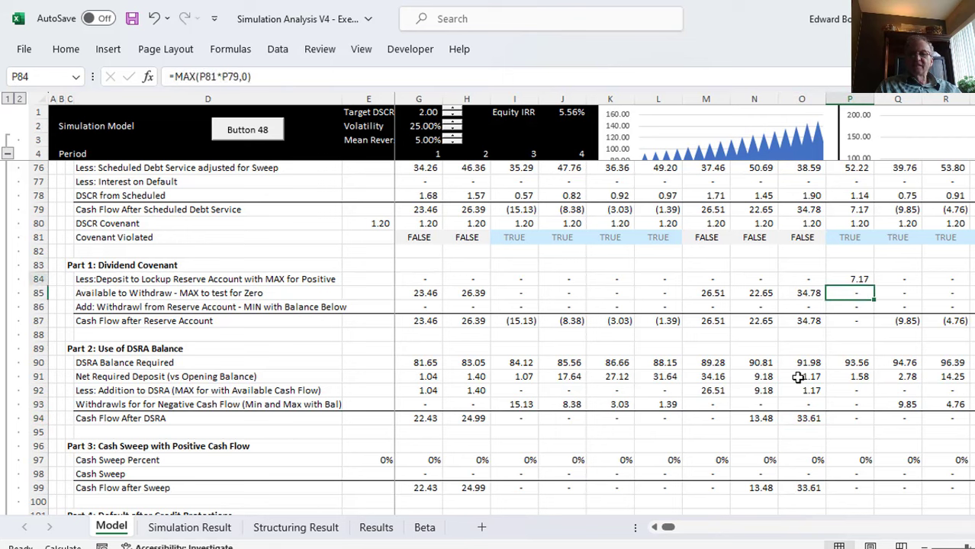
Step: Follow the period 10 column down to the DSRA withdrawals for negative cash flow and inspect the formula in P93
{"action": "key", "text": "Down"}
{"action": "key", "text": "Down"}
{"action": "key", "text": "Down"}
{"action": "key", "text": "Down"}
{"action": "key", "text": "Down"}
{"action": "key", "text": "Down"}
{"action": "key", "text": "Down"}
{"action": "key", "text": "Down"}
{"action": "key", "text": "Down"}
{"action": "key", "text": "Down"}
{"action": "key", "text": "Down"}
{"action": "key", "text": "Down"}
{"action": "key", "text": "Down"}
{"action": "key", "text": "Down"}
{"action": "key", "text": "Down"}
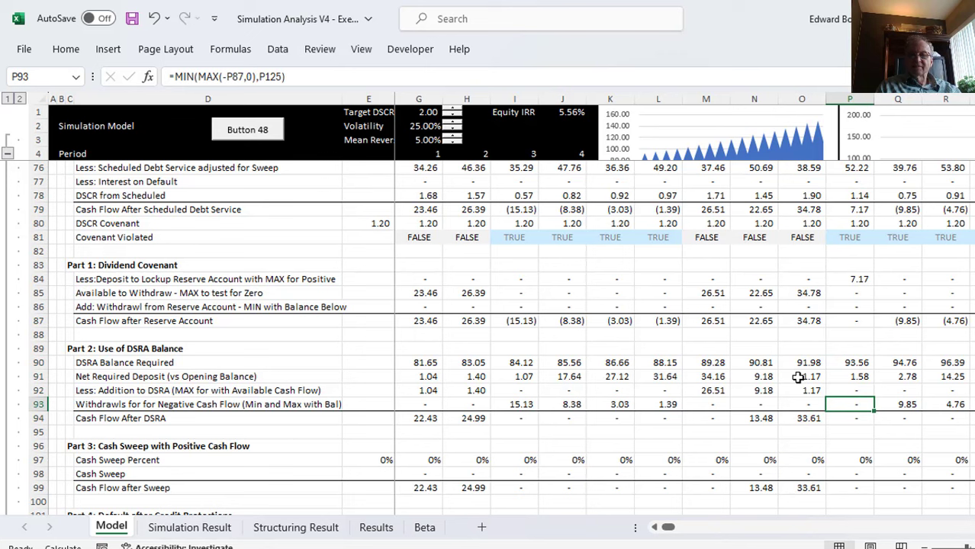
Step: Inspect the period 3 DSRA withdrawal in I93 and Cash Flow After DSRA in I94, ending at the Cash Sweep heading row
{"action": "key", "text": "Left"}
{"action": "key", "text": "Left"}
{"action": "key", "text": "Left"}
{"action": "key", "text": "Left"}
{"action": "key", "text": "Left"}
{"action": "key", "text": "Left"}
{"action": "key", "text": "Left"}
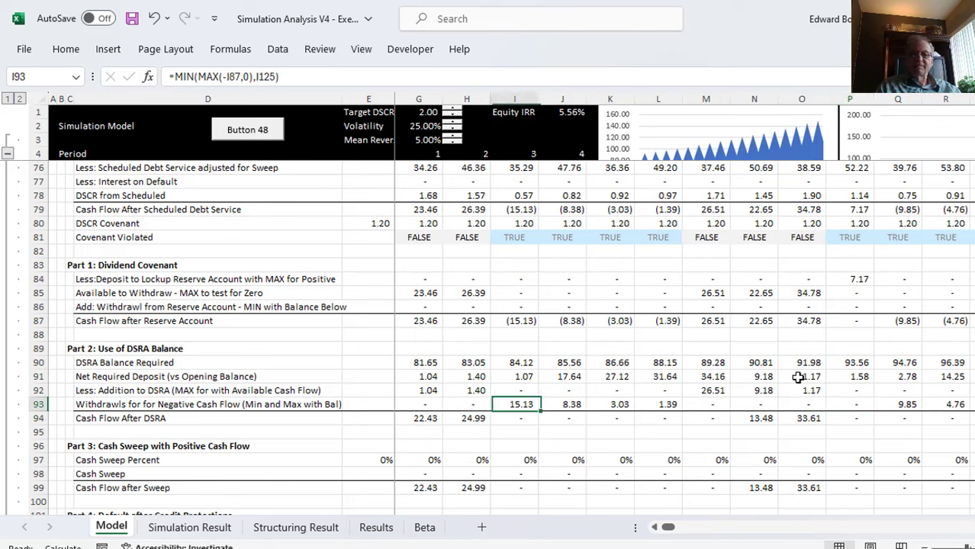
{"action": "key", "text": "Down"}
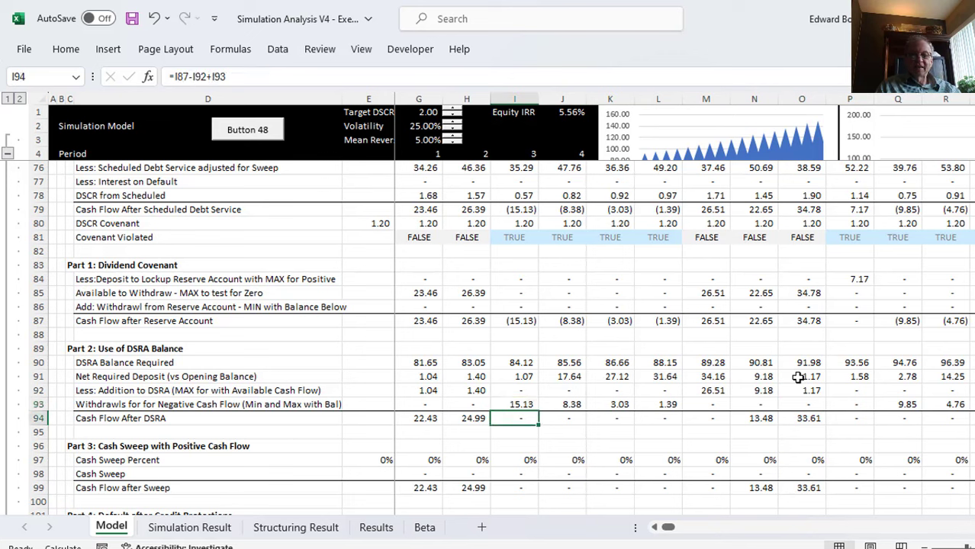
{"action": "key", "text": "Right"}
{"action": "key", "text": "Right"}
{"action": "key", "text": "Down"}
{"action": "key", "text": "Down"}
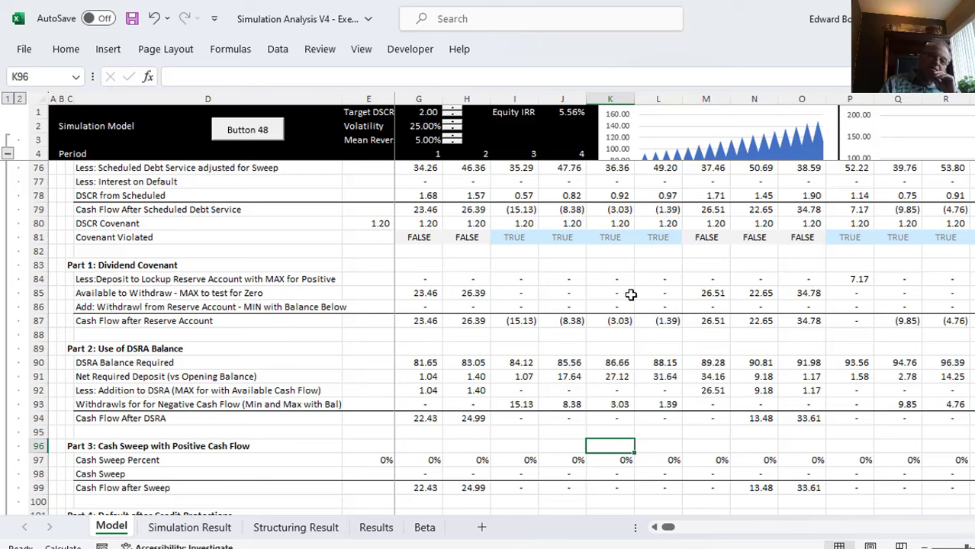
Step: Set the Cash Sweep Percent under the credit enhancements to 45%
{"action": "key", "text": "Page_Up"}
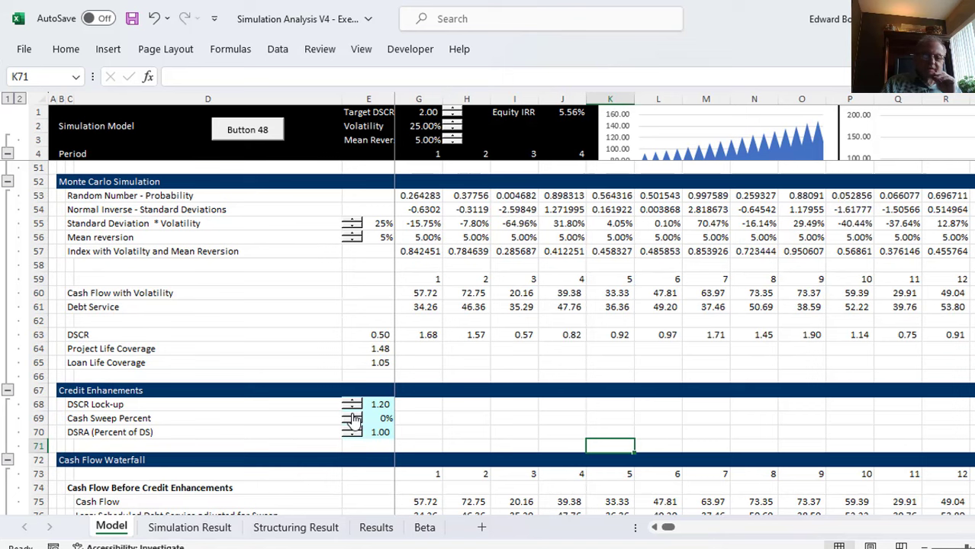
{"action": "left_click", "coordinate": [353, 416]}
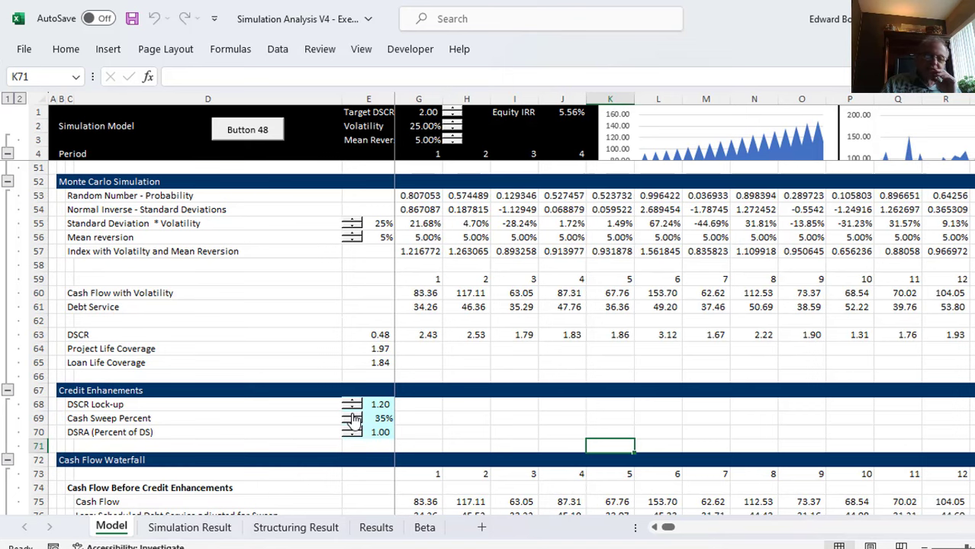
{"action": "left_click", "coordinate": [353, 416]}
{"action": "left_click", "coordinate": [352, 417]}
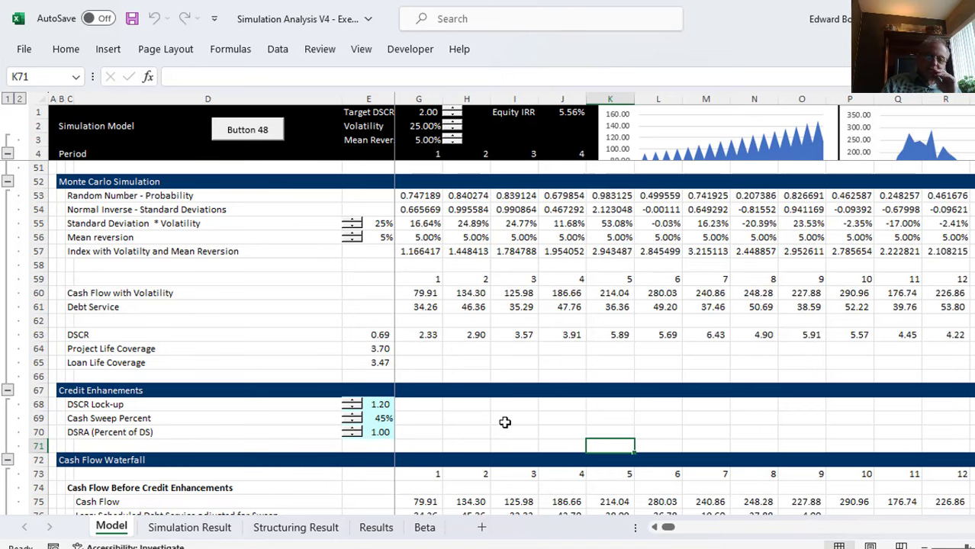
Step: Look down the period 3 waterfall column through the Cash Sweep section to Default on Debt in I102
{"action": "left_click", "coordinate": [504, 422]}
{"action": "key", "text": "Page_Down"}
{"action": "key", "text": "Down"}
{"action": "key", "text": "Down"}
{"action": "key", "text": "Down"}
{"action": "key", "text": "Down"}
{"action": "key", "text": "Down"}
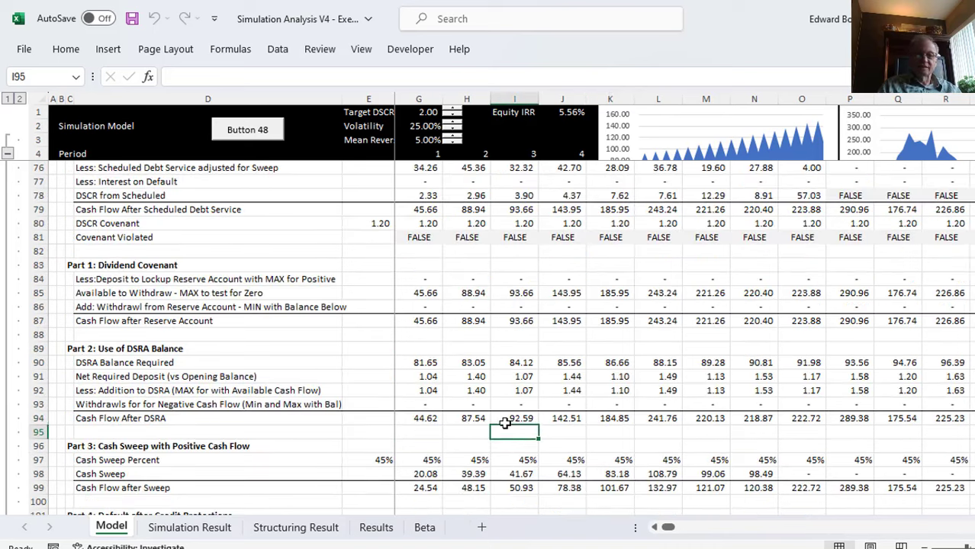
{"action": "key", "text": "Down"}
{"action": "key", "text": "Down"}
{"action": "key", "text": "Down"}
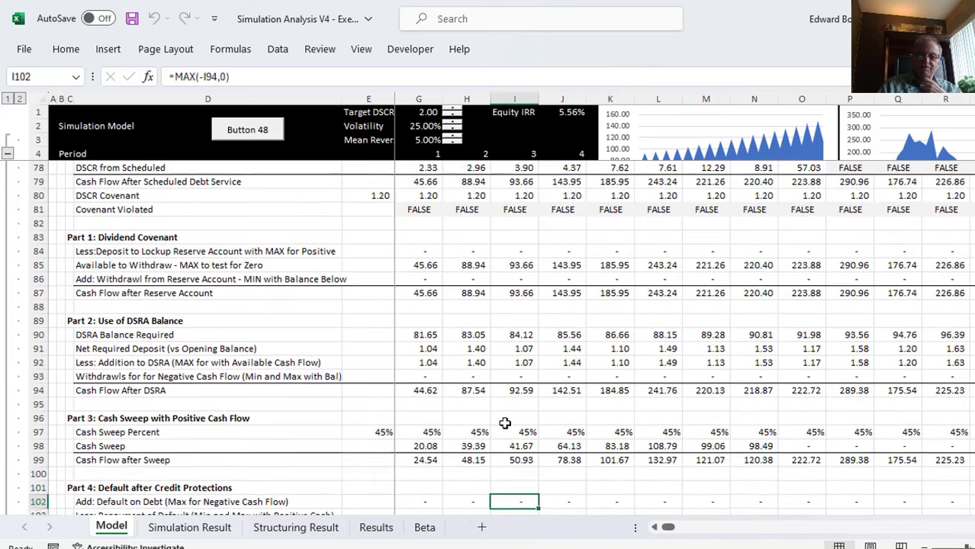
Step: Inspect the period 3 Cash Sweep formula in I98 and the cells it references
{"action": "key", "text": "Up"}
{"action": "key", "text": "Up"}
{"action": "key", "text": "Up"}
{"action": "key", "text": "Up"}
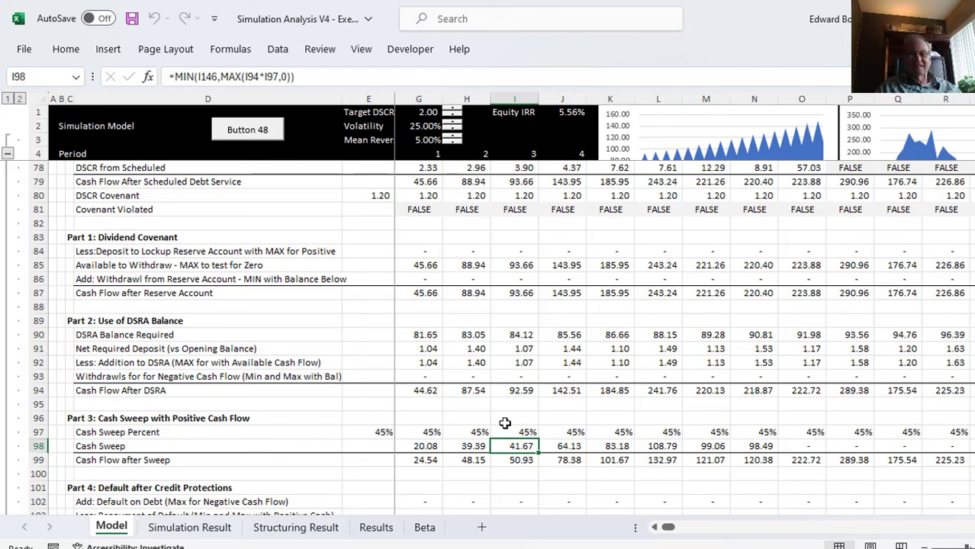
{"action": "key", "text": "F2"}
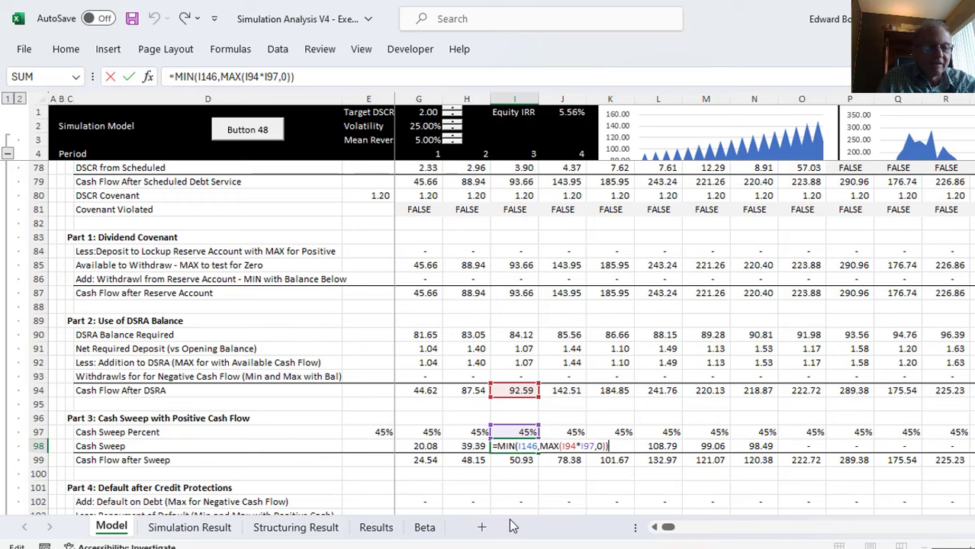
{"action": "key", "text": "ctrl+Return"}
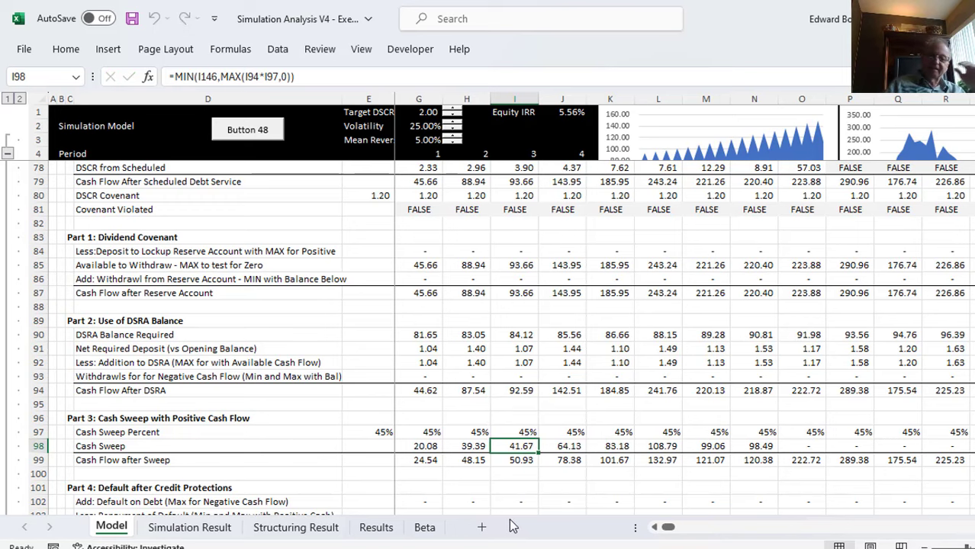
Step: Examine the period 3 Debt Balance with Cash Sweep section around Opening Balance After Scheduled in row 146
{"action": "key", "text": "Page_Down"}
{"action": "key", "text": "Page_Down"}
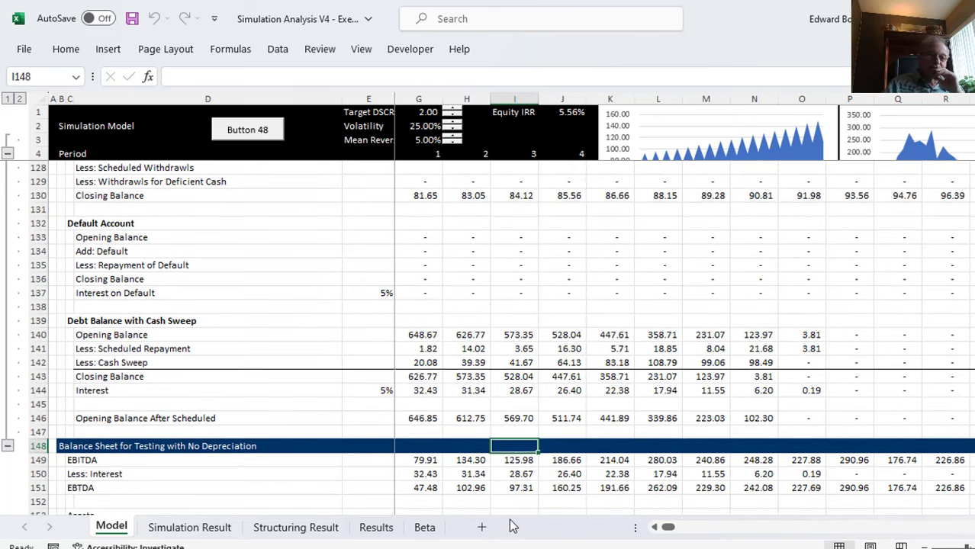
{"action": "key", "text": "Down"}
{"action": "key", "text": "Up"}
{"action": "key", "text": "Up"}
{"action": "key", "text": "Up"}
{"action": "key", "text": "Up"}
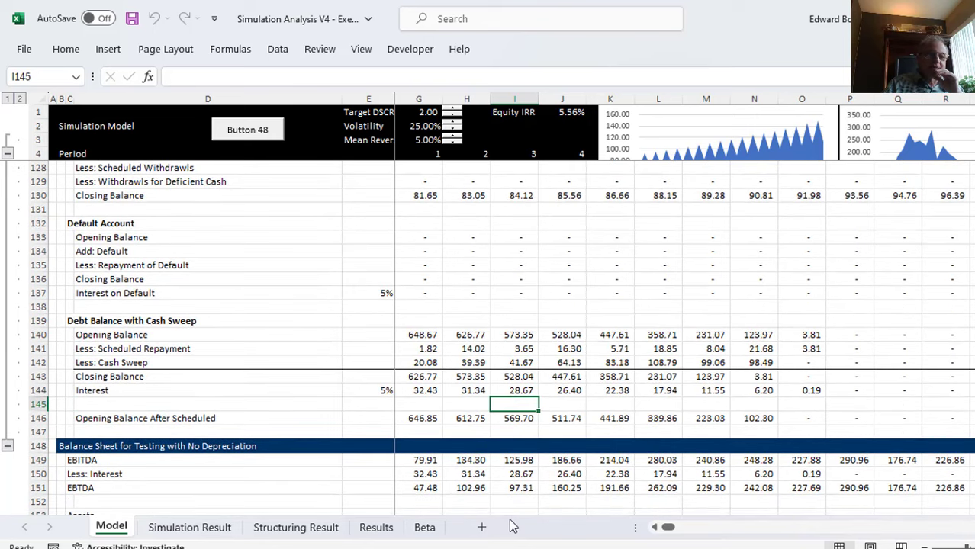
Step: Return to the waterfall's Cash Sweep section and inspect the period 3 Cash Sweep Percent in I97
{"action": "key", "text": "Page_Up"}
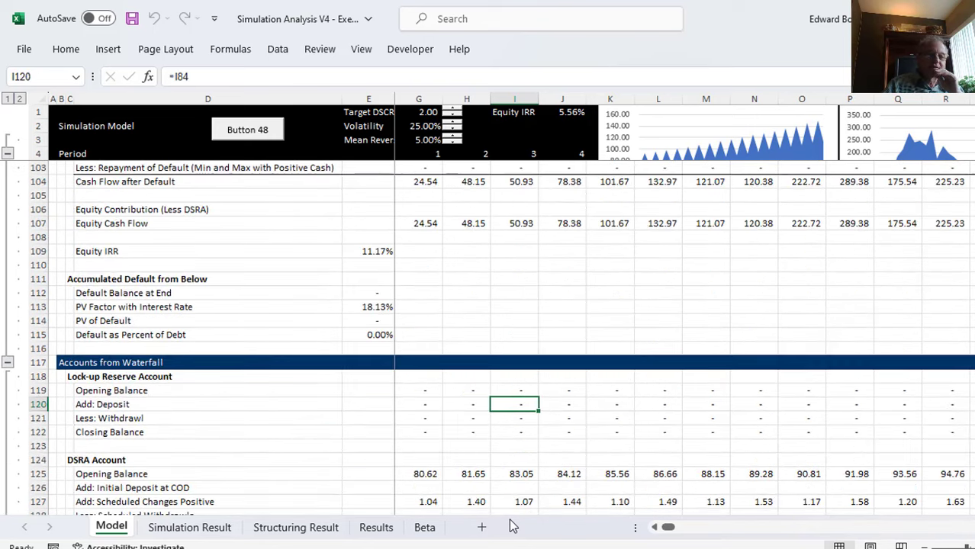
{"action": "key", "text": "Page_Up"}
{"action": "key", "text": "Down"}
{"action": "key", "text": "Down"}
{"action": "key", "text": "Down"}
{"action": "key", "text": "Down"}
{"action": "key", "text": "Up"}
{"action": "key", "text": "Up"}
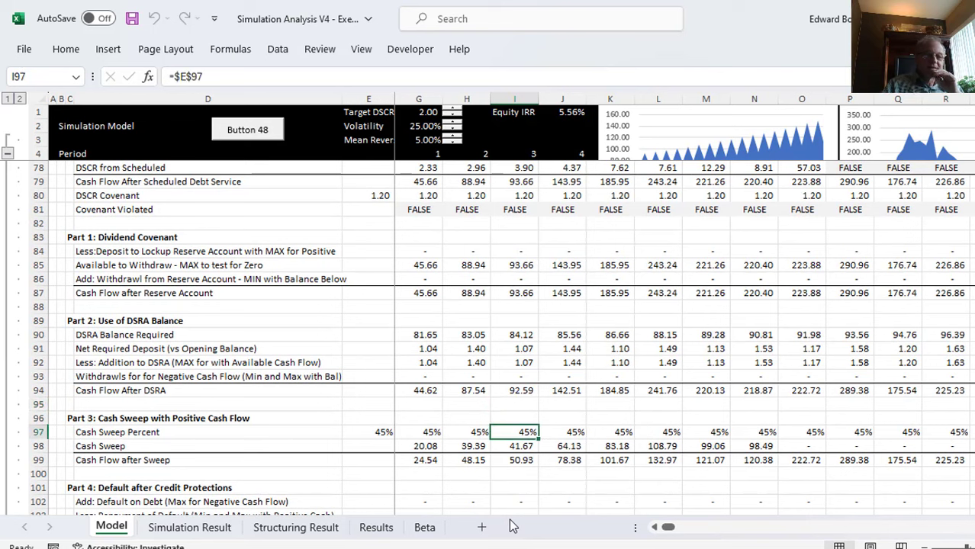
Step: Relate the period 3 Cash Flow After DSRA in row 94 to the Cash Sweep formula in I98
{"action": "key", "text": "Up"}
{"action": "key", "text": "Up"}
{"action": "key", "text": "Up"}
{"action": "key", "text": "Up"}
{"action": "key", "text": "Down"}
{"action": "key", "text": "Down"}
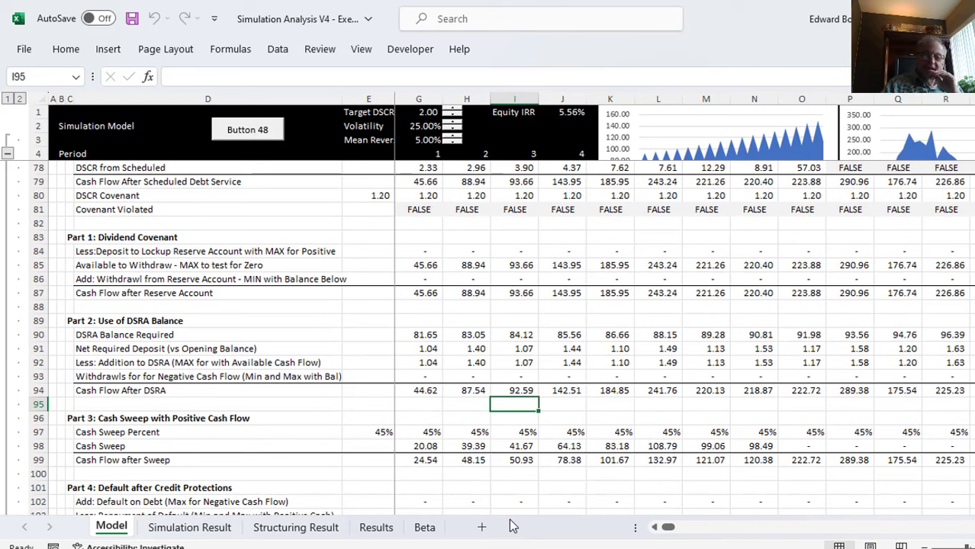
{"action": "key", "text": "Down"}
{"action": "key", "text": "Down"}
{"action": "key", "text": "Down"}
{"action": "key", "text": "Down"}
{"action": "key", "text": "Up"}
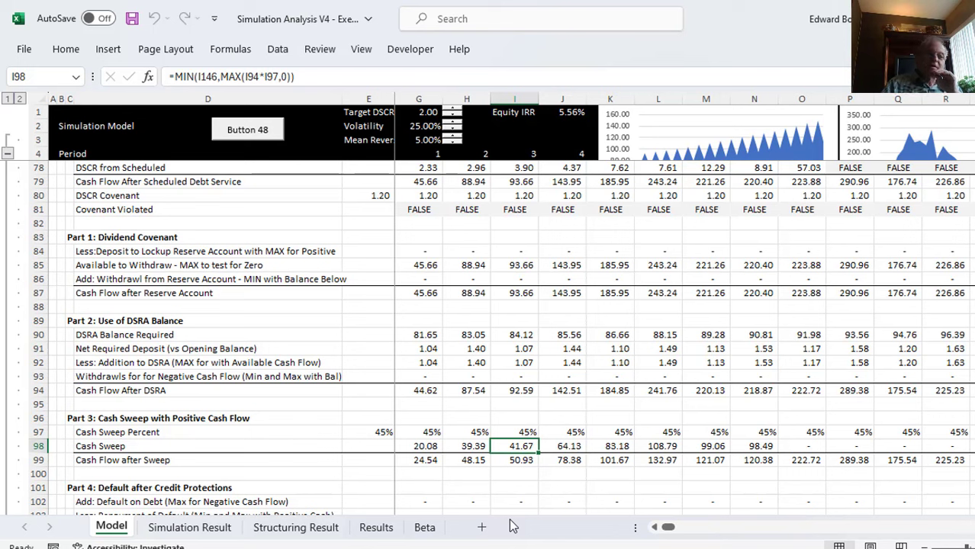
Step: Look through the period 3 reserve, DSRA and default accounts down to the Closing Balance of debt in I143
{"action": "key", "text": "Page_Down"}
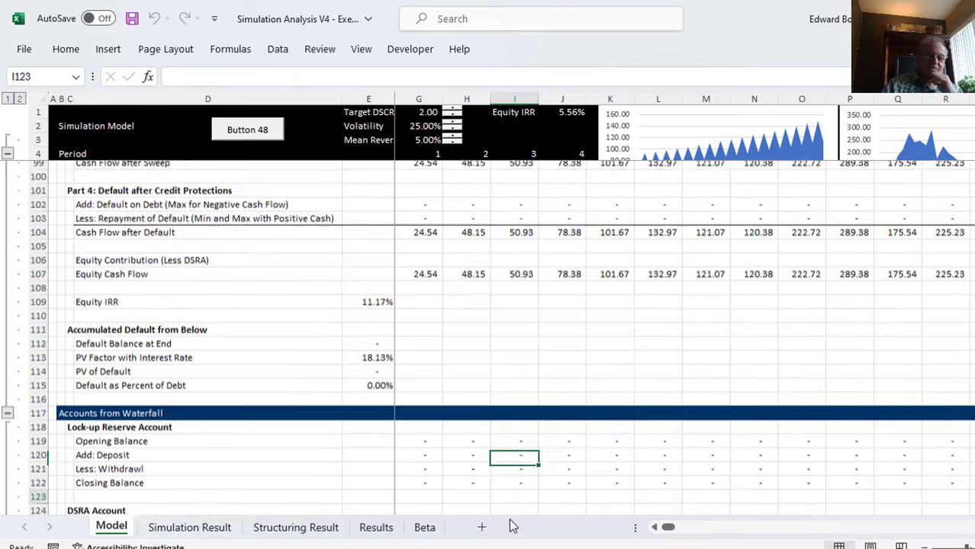
{"action": "key", "text": "Down"}
{"action": "key", "text": "Down"}
{"action": "key", "text": "Down"}
{"action": "key", "text": "Down"}
{"action": "key", "text": "Down"}
{"action": "key", "text": "Down"}
{"action": "key", "text": "Down"}
{"action": "key", "text": "Down"}
{"action": "key", "text": "Down"}
{"action": "key", "text": "Down"}
{"action": "key", "text": "Down"}
{"action": "key", "text": "Down"}
{"action": "key", "text": "Down"}
{"action": "key", "text": "Down"}
{"action": "key", "text": "Down"}
{"action": "key", "text": "Down"}
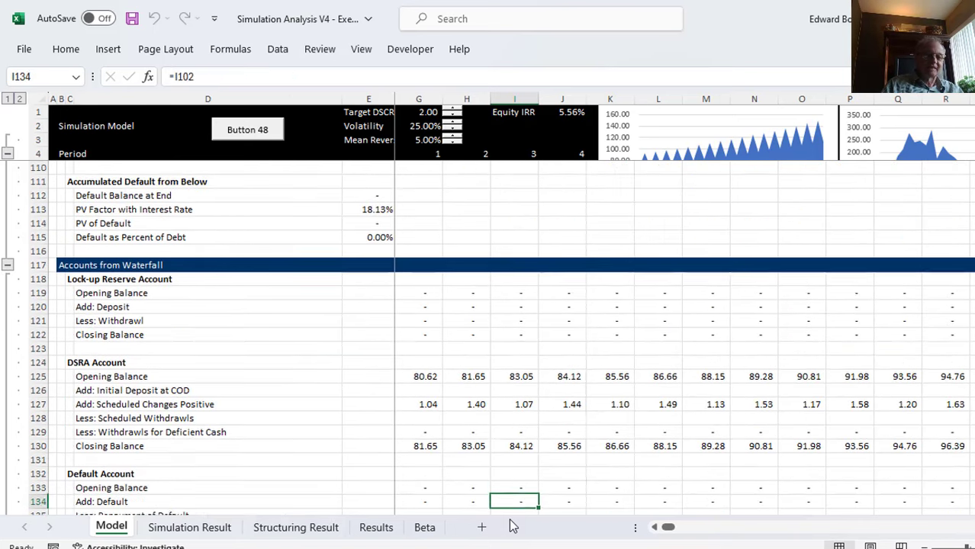
{"action": "key", "text": "Down"}
{"action": "key", "text": "Down"}
{"action": "key", "text": "Down"}
{"action": "key", "text": "Down"}
{"action": "key", "text": "Down"}
{"action": "key", "text": "Down"}
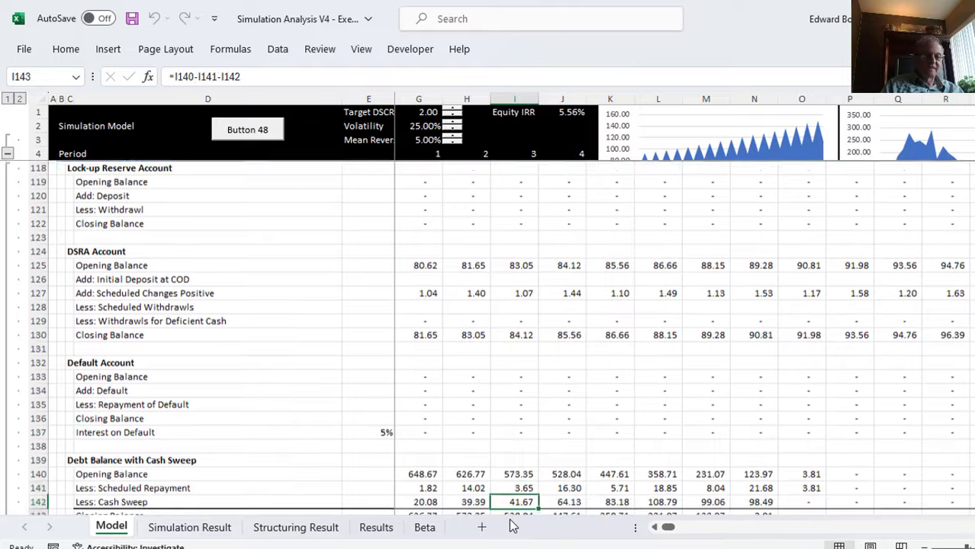
Step: Inspect the period 3 Opening Balance After Scheduled formula in I146 and its referenced cells
{"action": "key", "text": "Up"}
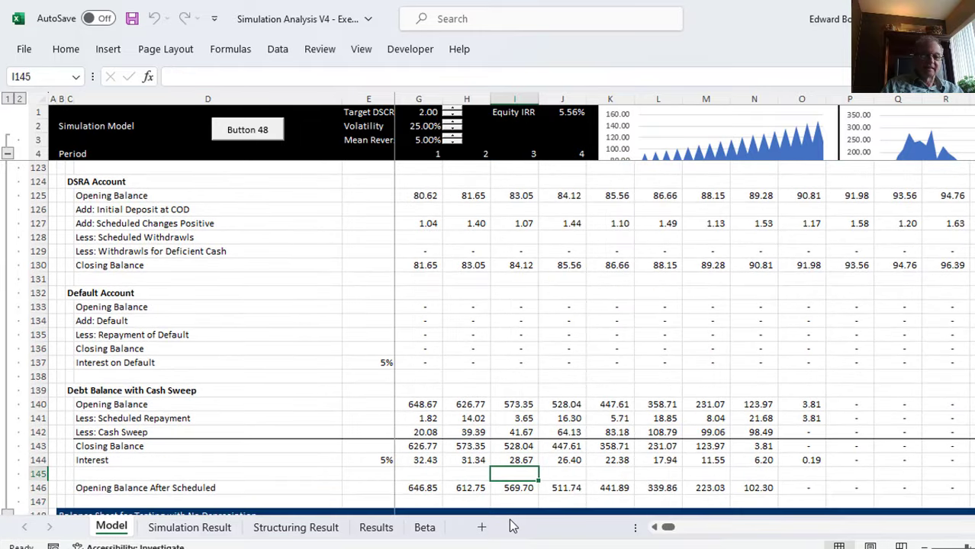
{"action": "key", "text": "Down"}
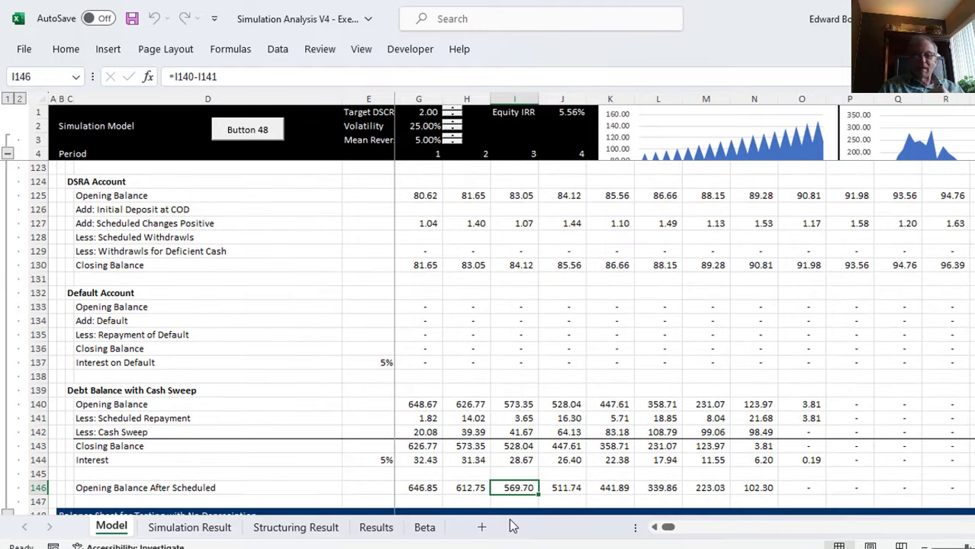
{"action": "key", "text": "F2"}
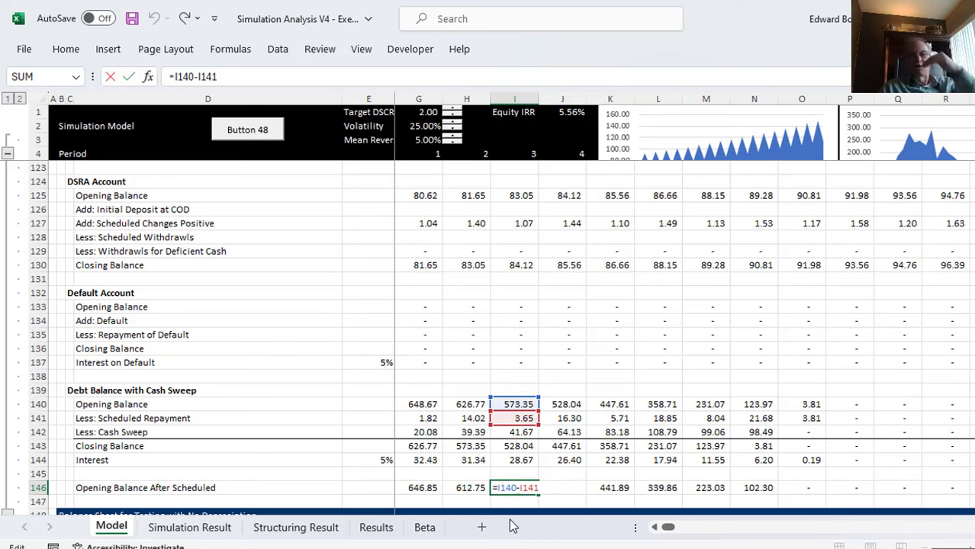
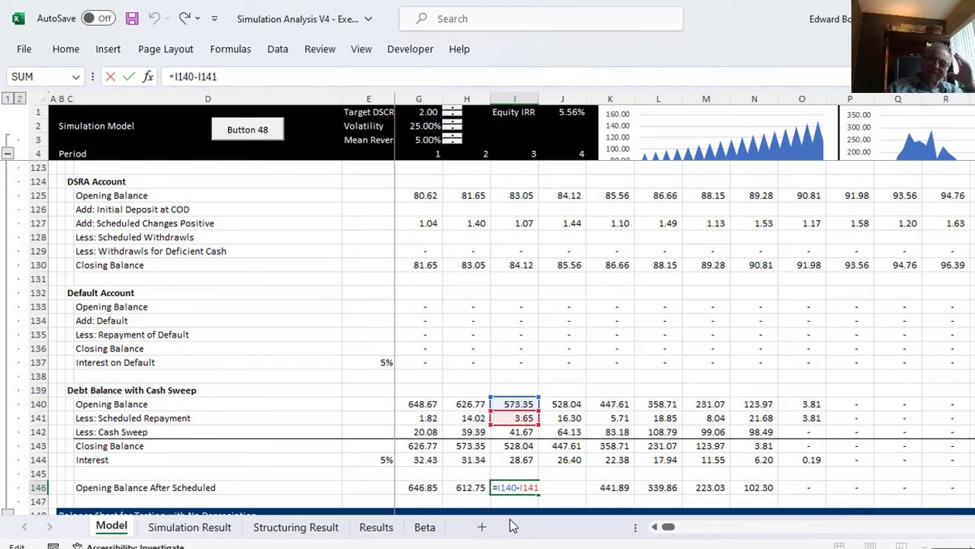
{"action": "key", "text": "Return"}
Step: Inspect the period 3 Scheduled Repayment formula in I141 and its link to the debt Opening Balance
{"action": "key", "text": "Up"}
{"action": "key", "text": "Up"}
{"action": "key", "text": "Up"}
{"action": "key", "text": "Up"}
{"action": "key", "text": "Up"}
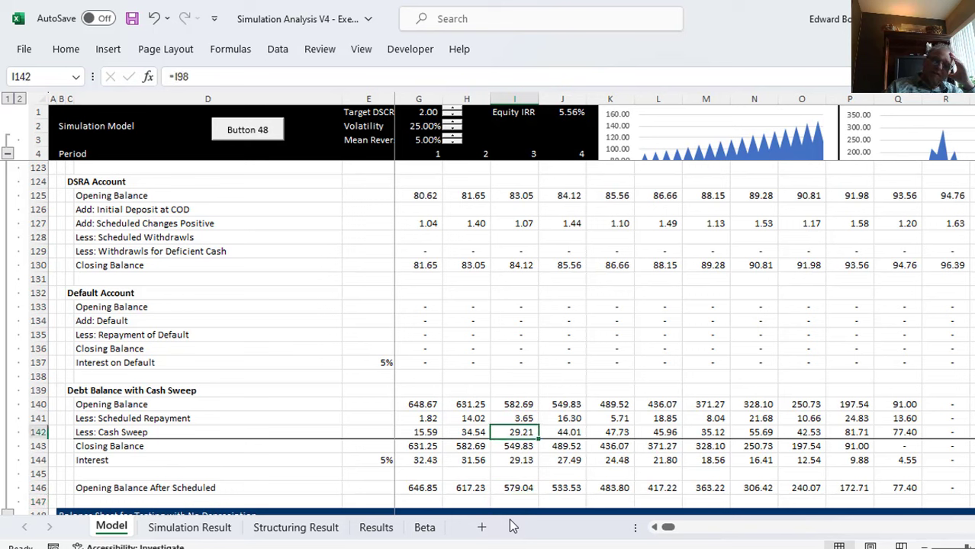
{"action": "key", "text": "Up"}
{"action": "key", "text": "F2"}
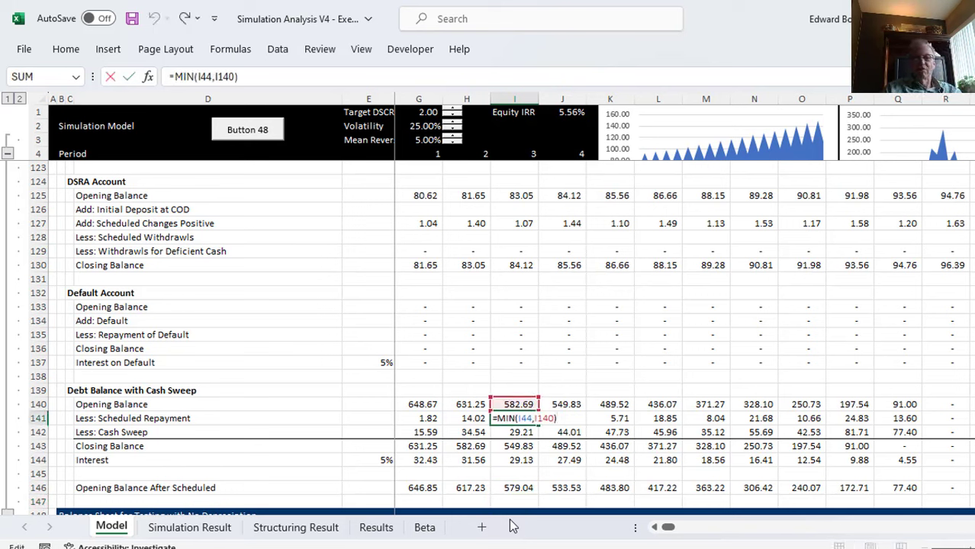
{"action": "key", "text": "Return"}
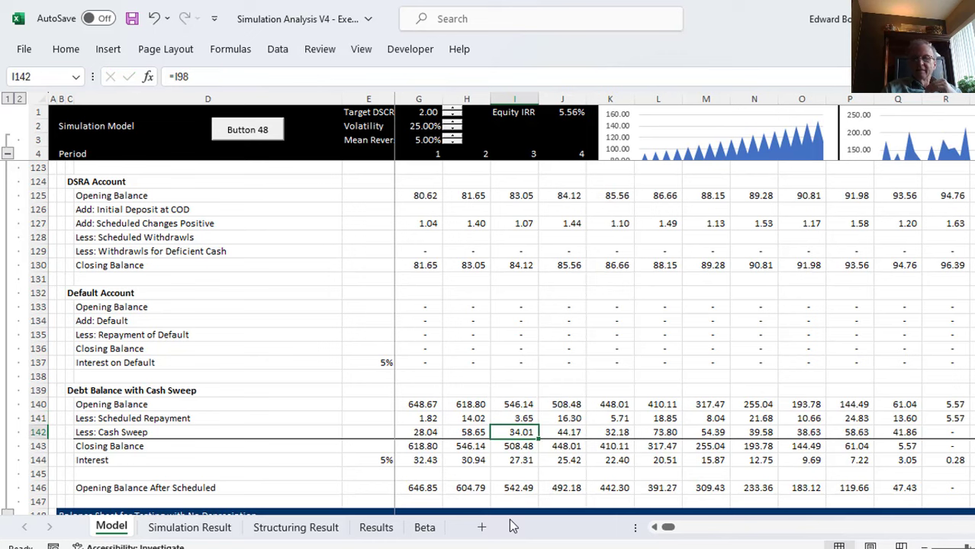
Step: Follow the Scheduled Repayment formulas across row 141 to period 12, and check the Opening Balance they are limited by
{"action": "key", "text": "Up"}
{"action": "key", "text": "Right"}
{"action": "key", "text": "Right"}
{"action": "key", "text": "Right"}
{"action": "key", "text": "Right"}
{"action": "key", "text": "Right"}
{"action": "key", "text": "Right"}
{"action": "key", "text": "Right"}
{"action": "key", "text": "Right"}
{"action": "key", "text": "Right"}
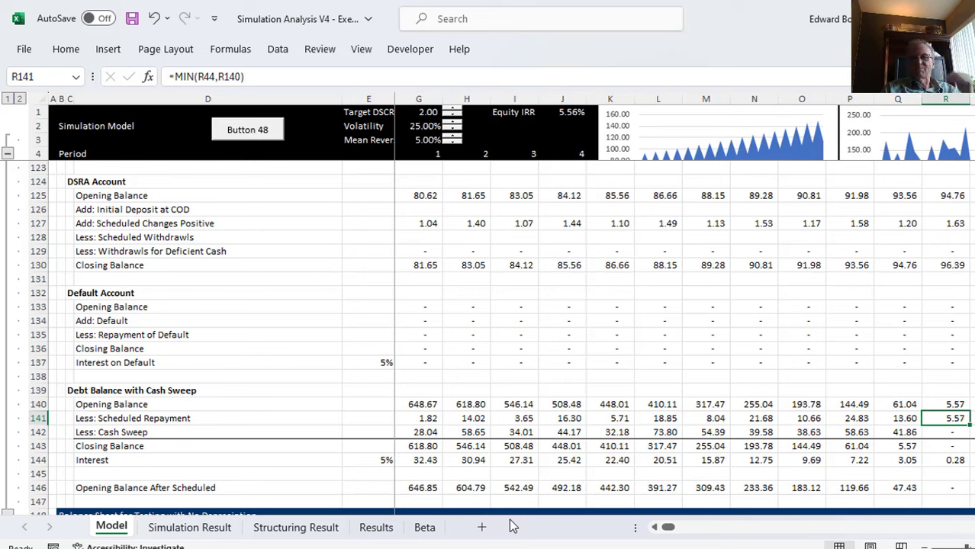
{"action": "key", "text": "Up"}
Step: Review the Interest formulas in row 144 of the Debt Balance with Cash Sweep from period 12 back to period 1
{"action": "key", "text": "Down"}
{"action": "key", "text": "Down"}
{"action": "key", "text": "Down"}
{"action": "key", "text": "Down"}
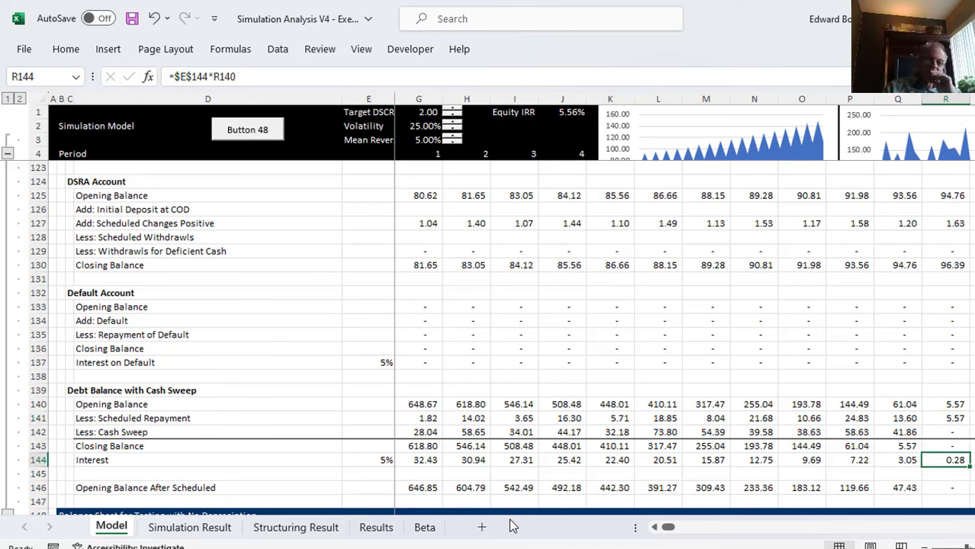
{"action": "key", "text": "Left"}
{"action": "key", "text": "Left"}
{"action": "key", "text": "Right"}
{"action": "key", "text": "Right"}
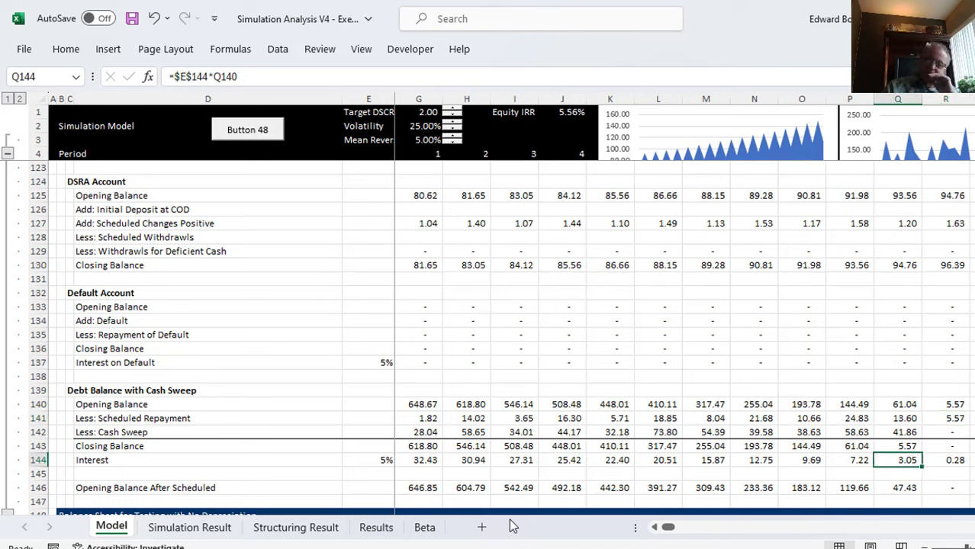
{"action": "key", "text": "Left"}
{"action": "key", "text": "Left"}
{"action": "key", "text": "Left"}
{"action": "key", "text": "Left"}
{"action": "key", "text": "Left"}
{"action": "key", "text": "Left"}
{"action": "key", "text": "Left"}
{"action": "key", "text": "Left"}
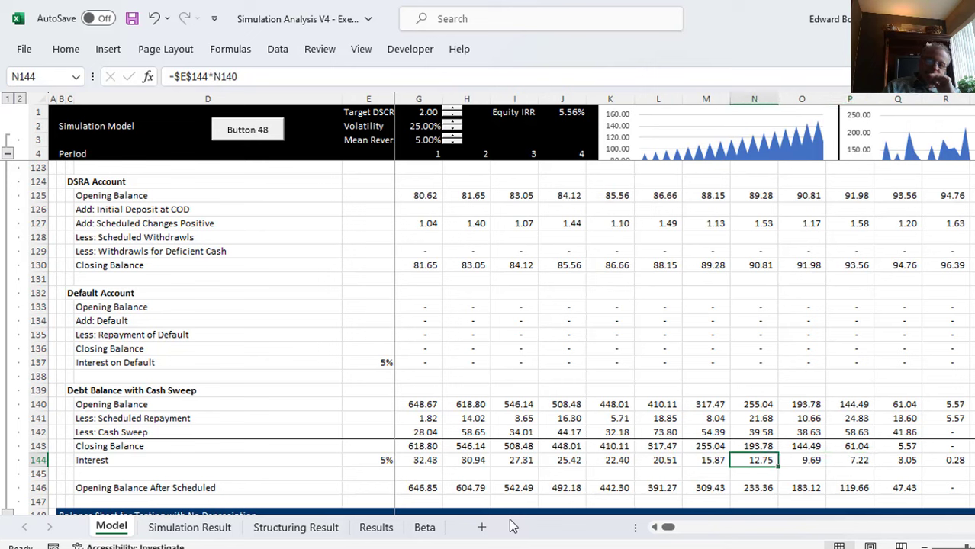
{"action": "key", "text": "Left"}
{"action": "key", "text": "Left"}
{"action": "key", "text": "Left"}
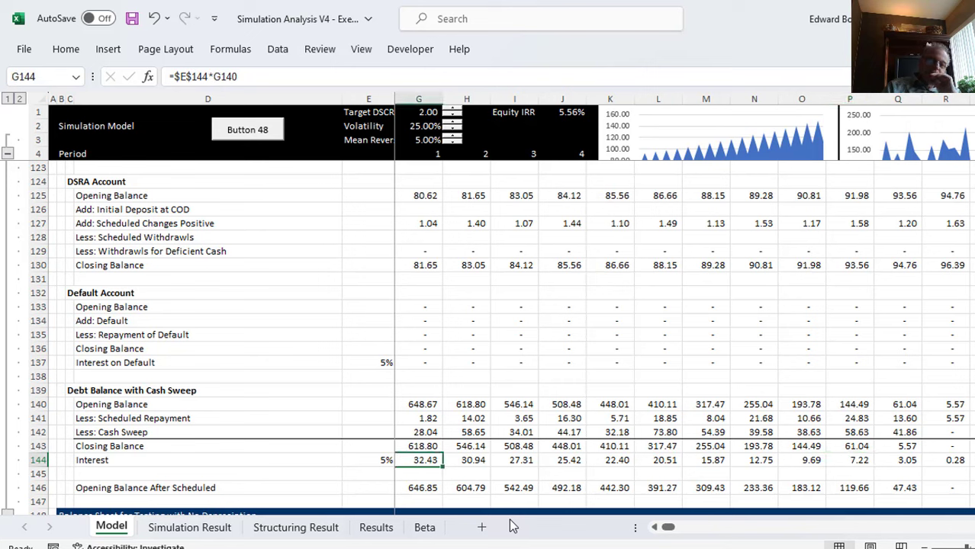
Step: Trace the period 1 Scheduled Repayment in G141 back to the original debt schedule starting in row 43
{"action": "key", "text": "Up"}
{"action": "key", "text": "Up"}
{"action": "key", "text": "Up"}
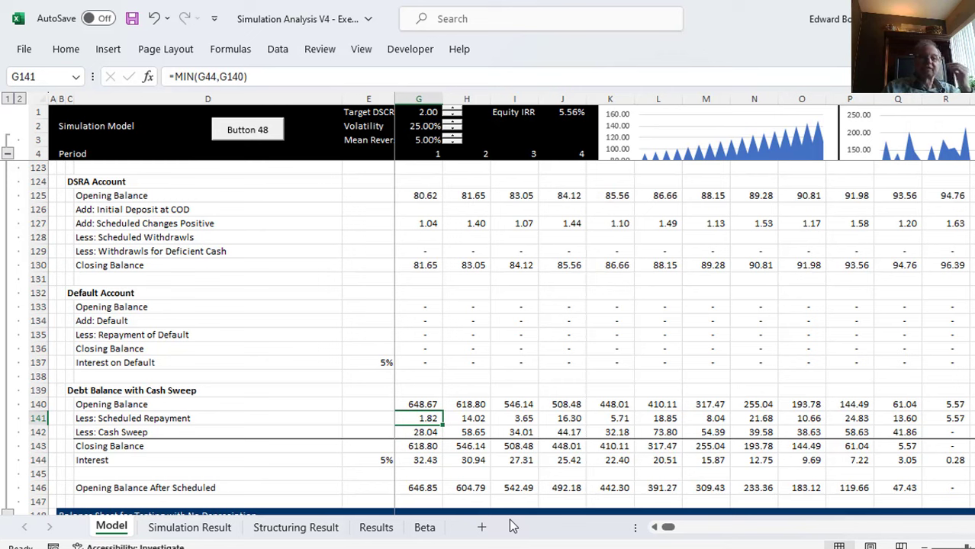
{"action": "key", "text": "Page_Up"}
{"action": "key", "text": "Page_Up"}
{"action": "key", "text": "Page_Up"}
{"action": "key", "text": "Page_Up"}
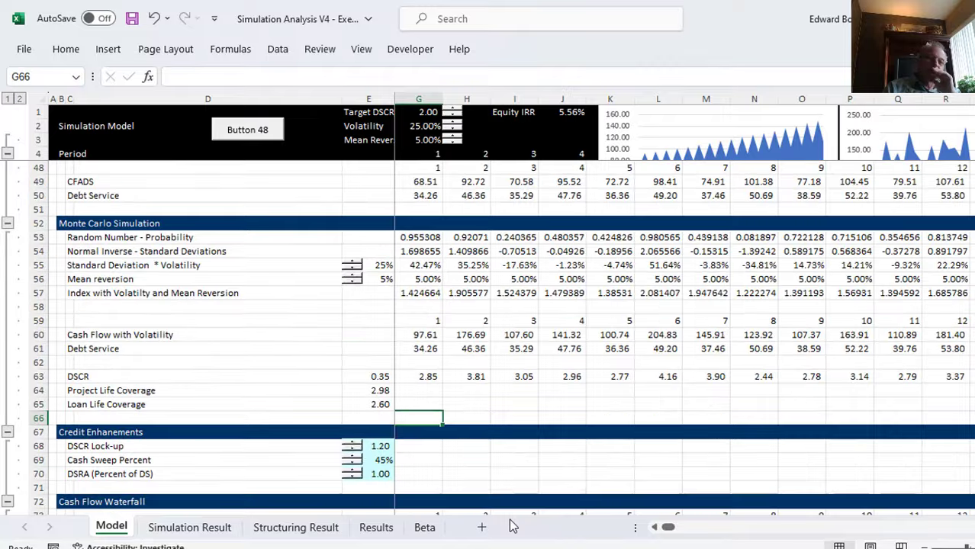
{"action": "key", "text": "Down"}
{"action": "key", "text": "Down"}
{"action": "key", "text": "Down"}
{"action": "key", "text": "Down"}
{"action": "key", "text": "Down"}
{"action": "key", "text": "Down"}
{"action": "key", "text": "Down"}
{"action": "key", "text": "Down"}
{"action": "key", "text": "Down"}
{"action": "key", "text": "Down"}
{"action": "key", "text": "Down"}
{"action": "key", "text": "Down"}
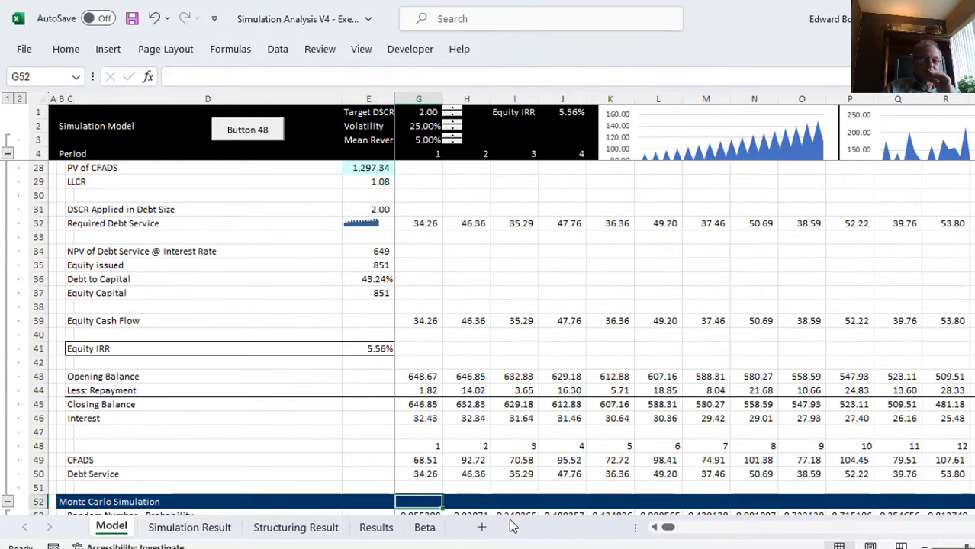
{"action": "key", "text": "Up"}
{"action": "key", "text": "Up"}
{"action": "key", "text": "Up"}
{"action": "key", "text": "Up"}
{"action": "key", "text": "Up"}
{"action": "key", "text": "Up"}
{"action": "key", "text": "Up"}
{"action": "key", "text": "Up"}
{"action": "key", "text": "Up"}
{"action": "key", "text": "Up"}
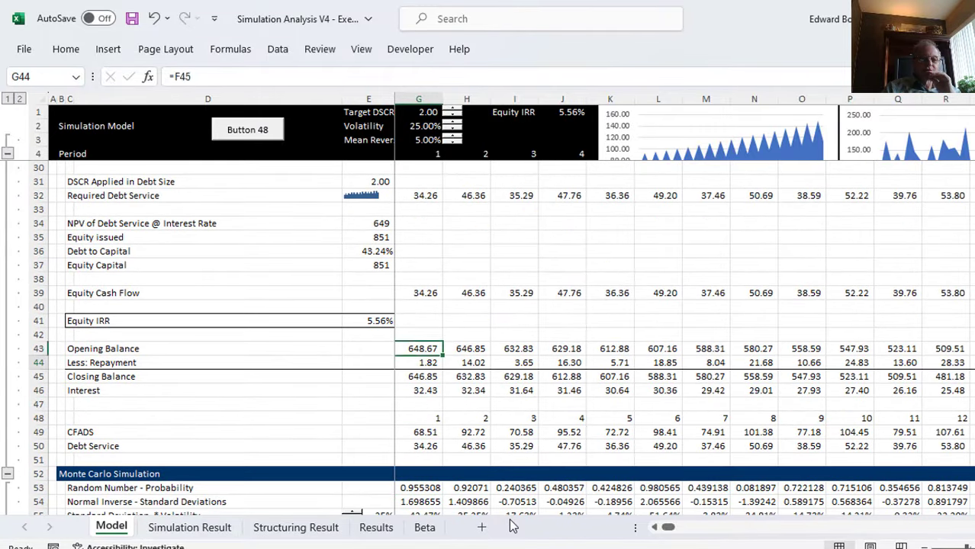
Step: Inspect the period 1 Repayment, Closing Balance and Interest formulas in G44 to G46 of the original debt schedule
{"action": "key", "text": "Down"}
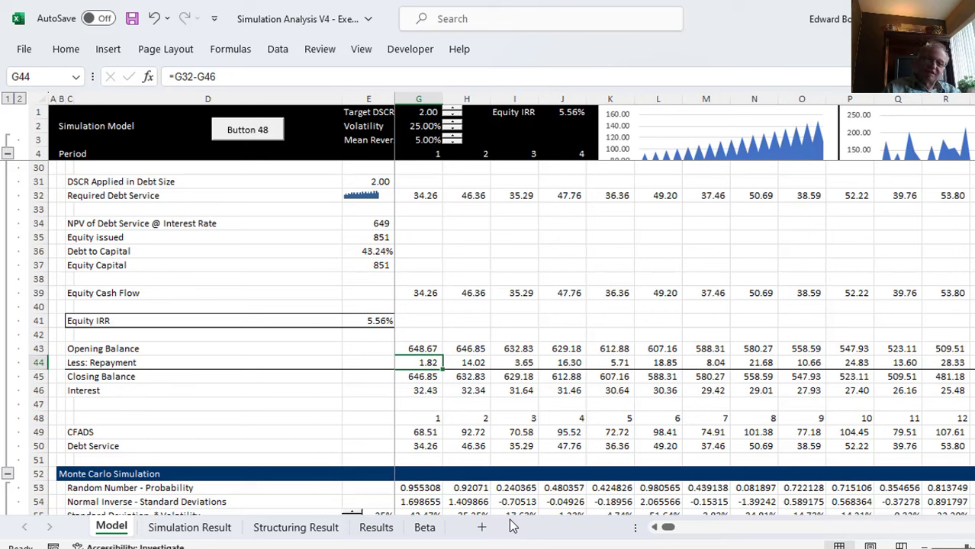
{"action": "key", "text": "Down"}
{"action": "key", "text": "Down"}
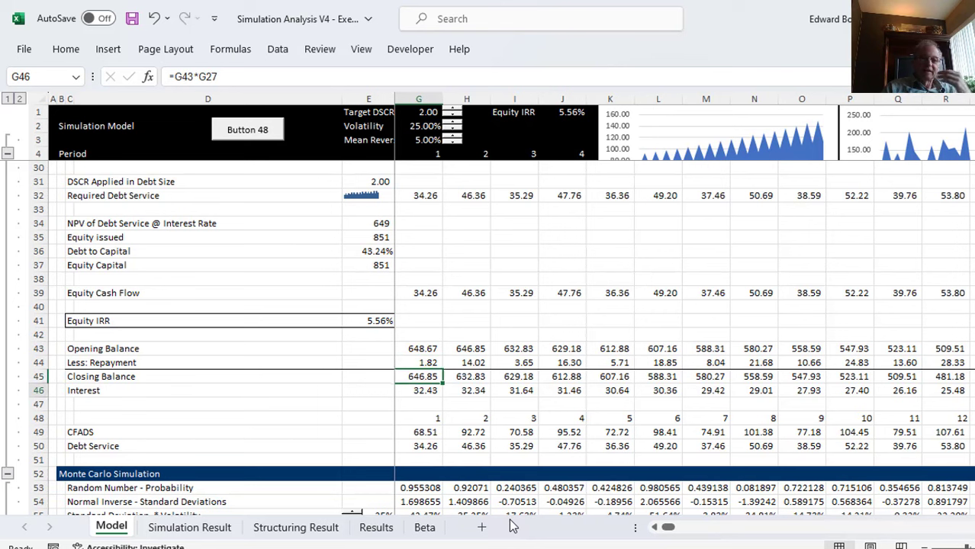
{"action": "key", "text": "Down"}
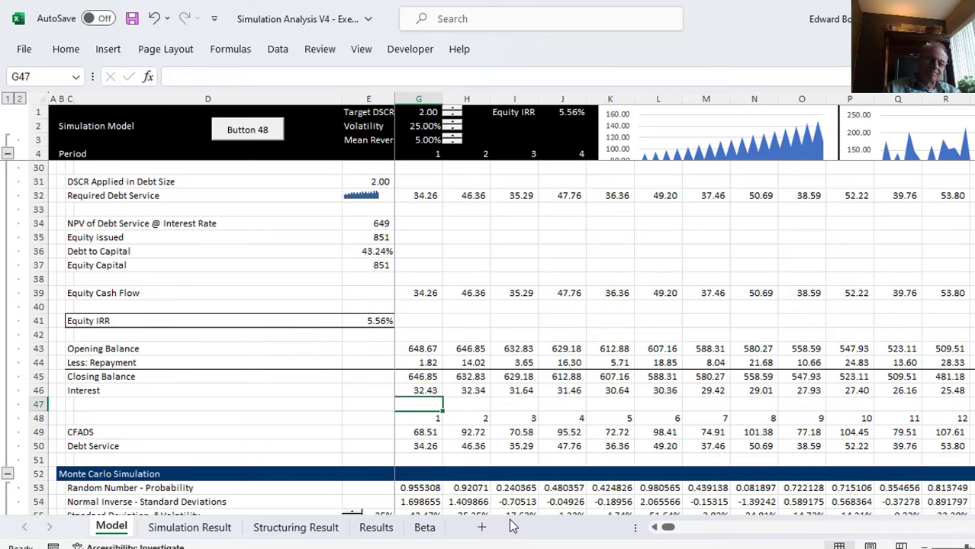
Step: Look through the period 1 Cash Flow Waterfall down to Equity Cash Flow in G107, then return to Part 4: Default after Credit Protections
{"action": "key", "text": "Page_Down"}
{"action": "key", "text": "Down"}
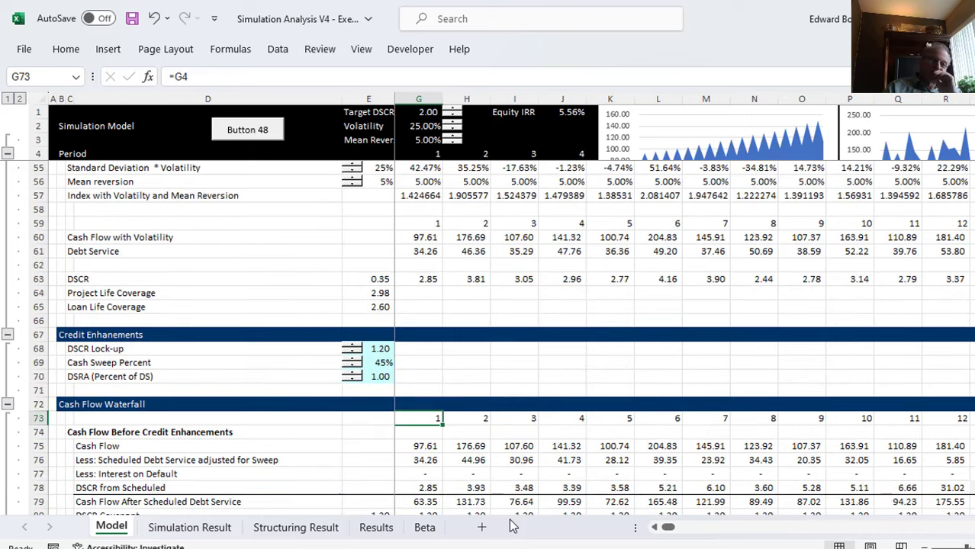
{"action": "key", "text": "Down"}
{"action": "key", "text": "Down"}
{"action": "key", "text": "Down"}
{"action": "key", "text": "Down"}
{"action": "key", "text": "Down"}
{"action": "key", "text": "Down"}
{"action": "key", "text": "Down"}
{"action": "key", "text": "Down"}
{"action": "key", "text": "Down"}
{"action": "key", "text": "Down"}
{"action": "key", "text": "Down"}
{"action": "key", "text": "Down"}
{"action": "key", "text": "Down"}
{"action": "key", "text": "Down"}
{"action": "key", "text": "Down"}
{"action": "key", "text": "Down"}
{"action": "key", "text": "Down"}
{"action": "key", "text": "Down"}
{"action": "key", "text": "Down"}
{"action": "key", "text": "Down"}
{"action": "key", "text": "Down"}
{"action": "key", "text": "Down"}
{"action": "key", "text": "Down"}
{"action": "key", "text": "Down"}
{"action": "key", "text": "Down"}
{"action": "key", "text": "Down"}
{"action": "key", "text": "Down"}
{"action": "key", "text": "Down"}
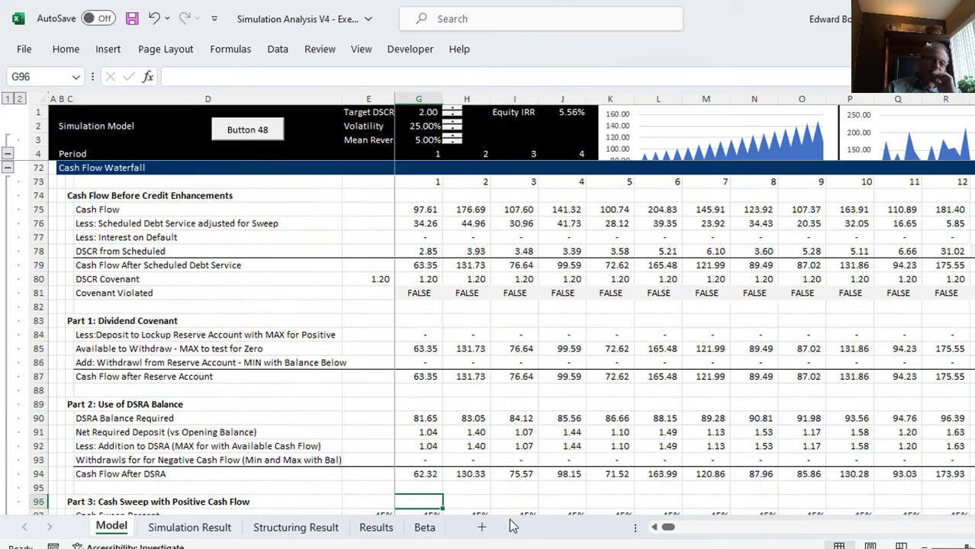
{"action": "key", "text": "Down"}
{"action": "key", "text": "Down"}
{"action": "key", "text": "Down"}
{"action": "key", "text": "Down"}
{"action": "key", "text": "Down"}
{"action": "key", "text": "Down"}
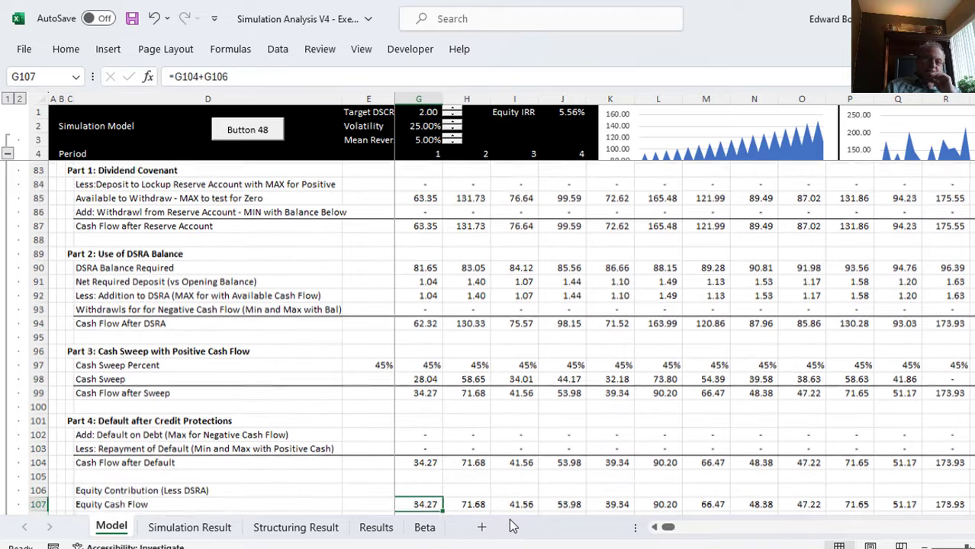
{"action": "key", "text": "Up"}
{"action": "key", "text": "Up"}
{"action": "key", "text": "Up"}
{"action": "key", "text": "Up"}
{"action": "key", "text": "Up"}
{"action": "key", "text": "Up"}
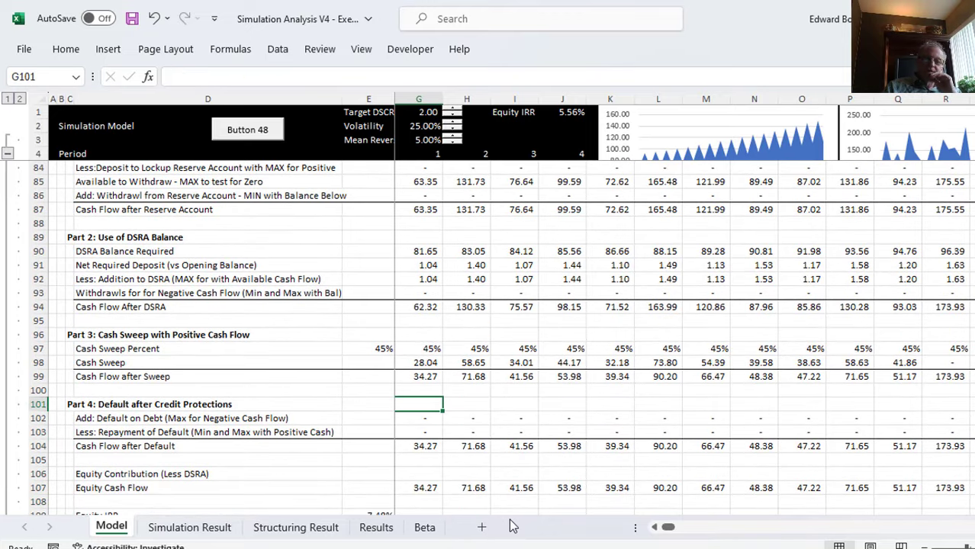
Step: Generate a series of new random cash flow scenarios and observe how the DSRA, sweep and default rows of the waterfall respond
{"action": "left_click", "coordinate": [249, 138]}
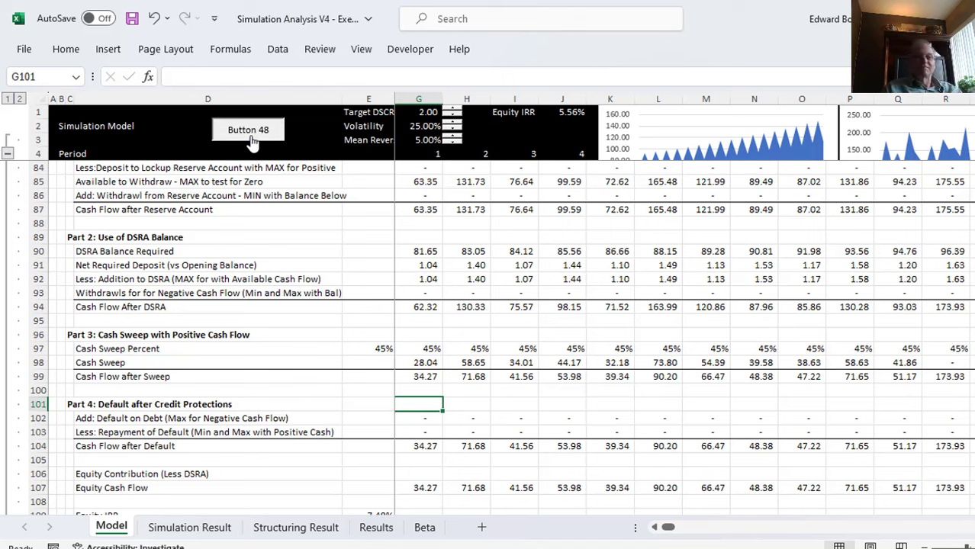
{"action": "left_click", "coordinate": [250, 139]}
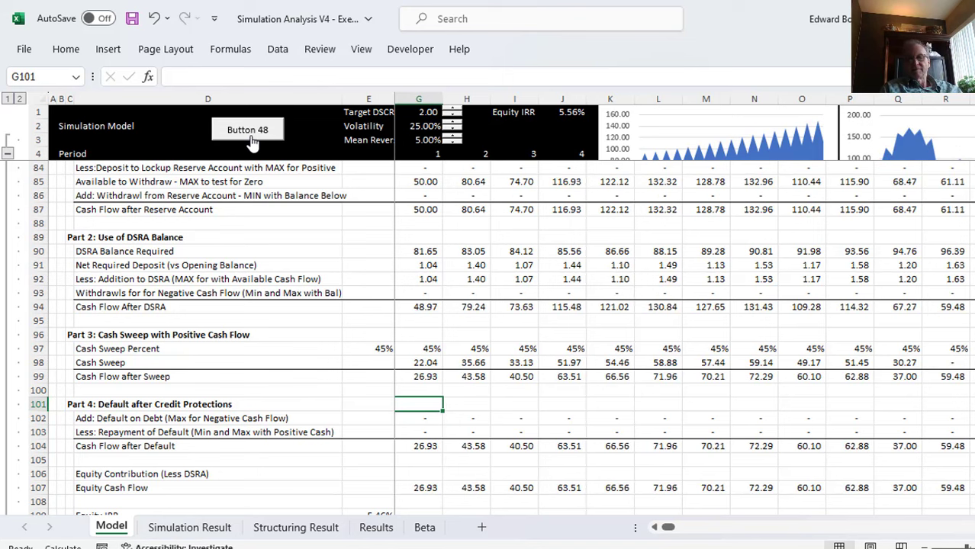
{"action": "left_click", "coordinate": [250, 139]}
{"action": "left_click", "coordinate": [250, 139]}
{"action": "left_click", "coordinate": [251, 139]}
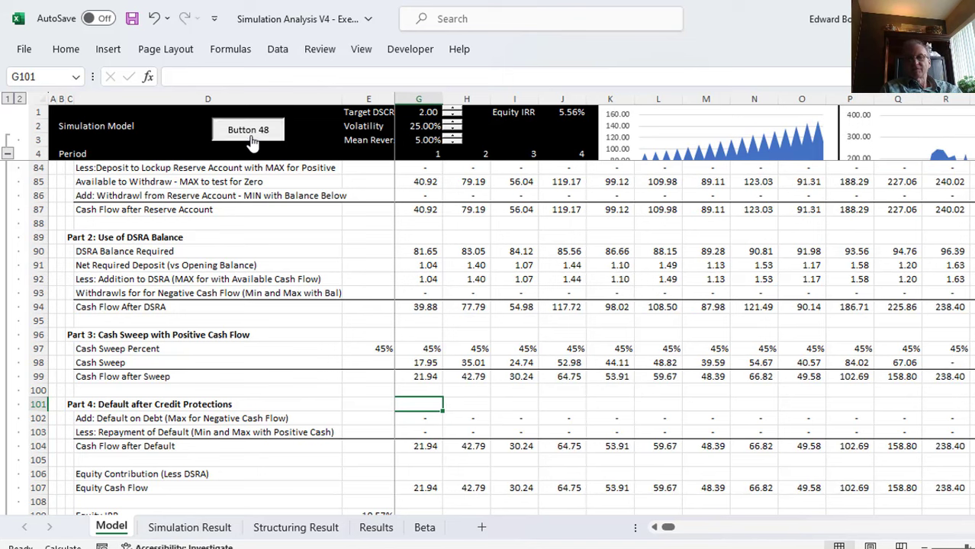
{"action": "left_click", "coordinate": [251, 139]}
{"action": "left_click", "coordinate": [252, 142]}
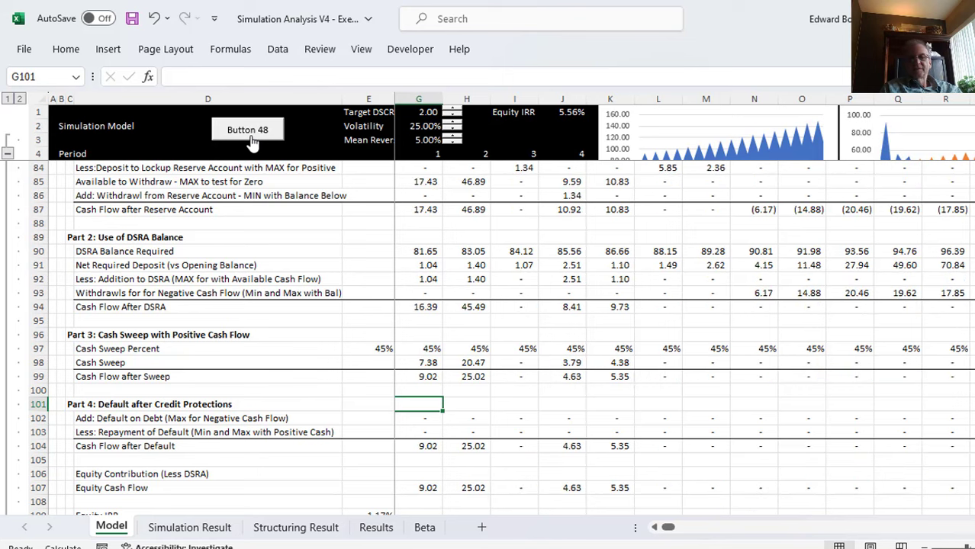
{"action": "left_click", "coordinate": [251, 142]}
{"action": "left_click", "coordinate": [252, 142]}
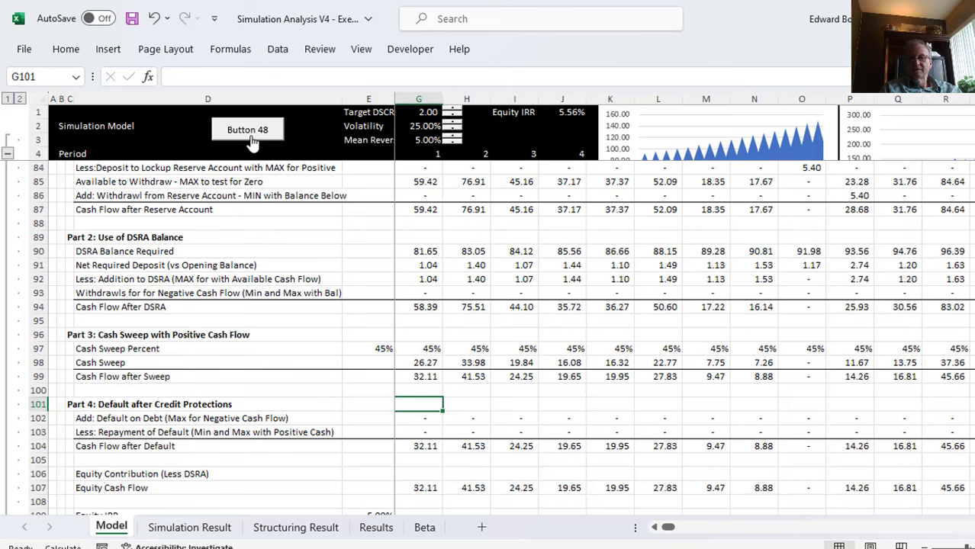
{"action": "left_click", "coordinate": [252, 142]}
{"action": "left_click", "coordinate": [252, 142]}
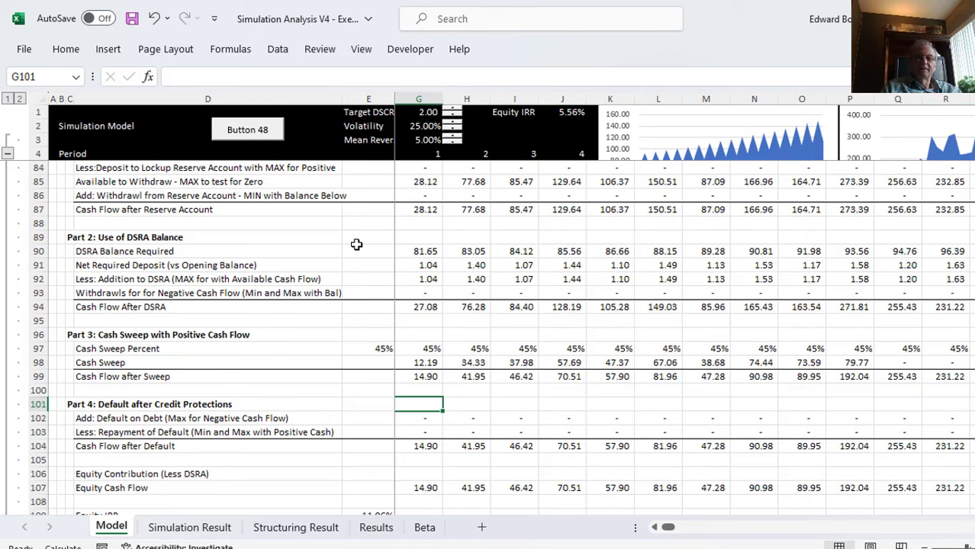
Step: Set mean reversion to 0% and regenerate the random scenario until one with defaults on debt in row 102 comes up
{"action": "left_click", "coordinate": [455, 145]}
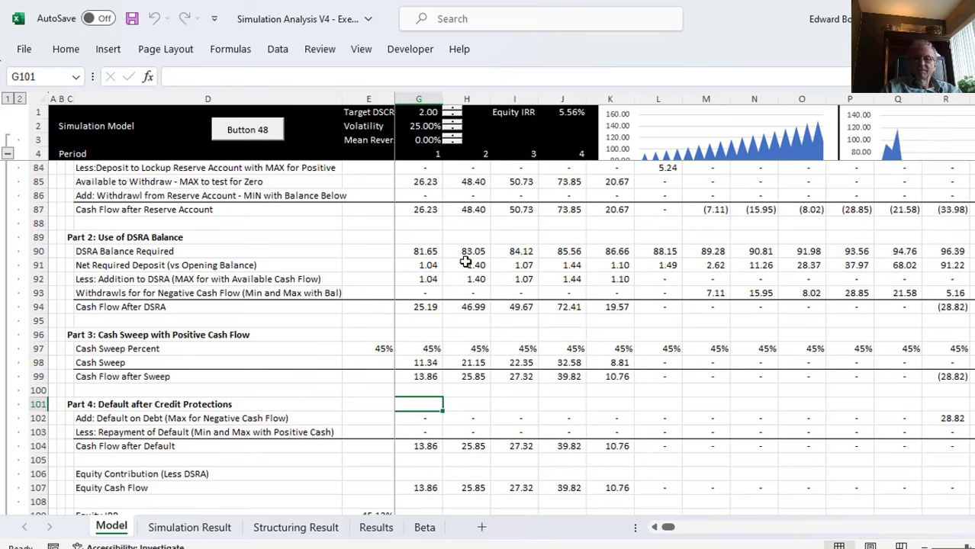
{"action": "left_click", "coordinate": [255, 135]}
{"action": "left_click", "coordinate": [255, 134]}
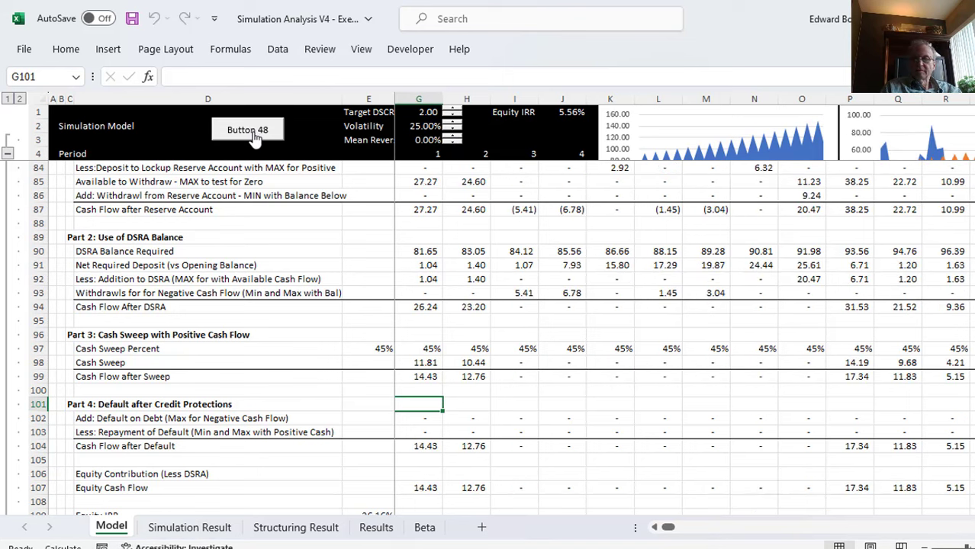
{"action": "left_click", "coordinate": [256, 134]}
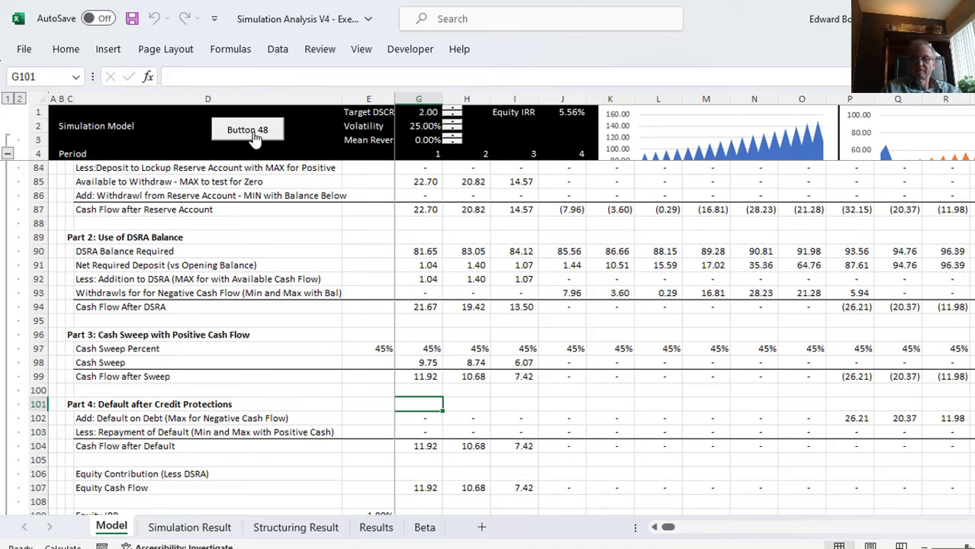
Step: Look along the Default on Debt row 102 through period 19 and compare it with Cash Flow After DSRA
{"action": "left_click", "coordinate": [721, 447]}
{"action": "key", "text": "Up"}
{"action": "key", "text": "Up"}
{"action": "key", "text": "Right"}
{"action": "key", "text": "Right"}
{"action": "key", "text": "Right"}
{"action": "key", "text": "Right"}
{"action": "key", "text": "Right"}
{"action": "key", "text": "Right"}
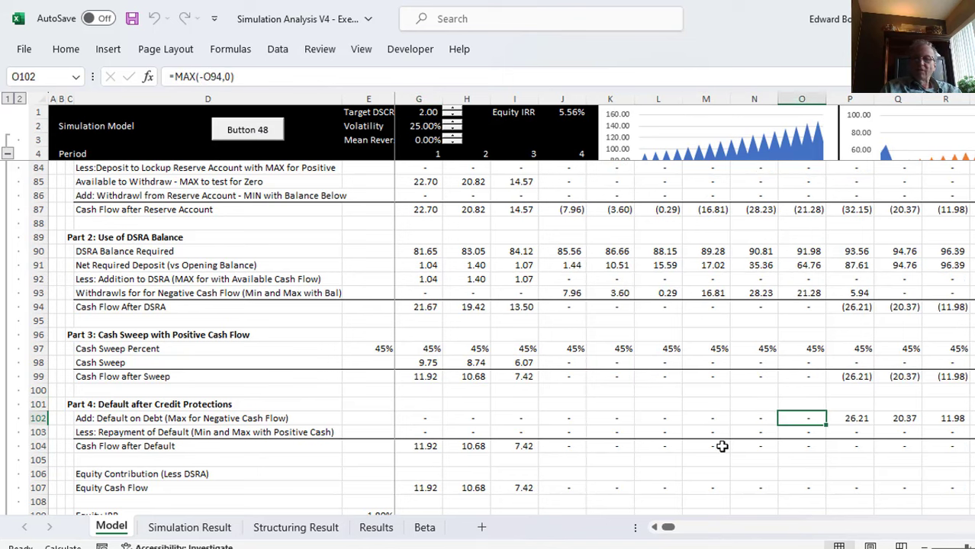
{"action": "key", "text": "Right"}
{"action": "key", "text": "Right"}
{"action": "key", "text": "Right"}
{"action": "key", "text": "Right"}
{"action": "key", "text": "Right"}
{"action": "key", "text": "Right"}
{"action": "key", "text": "Right"}
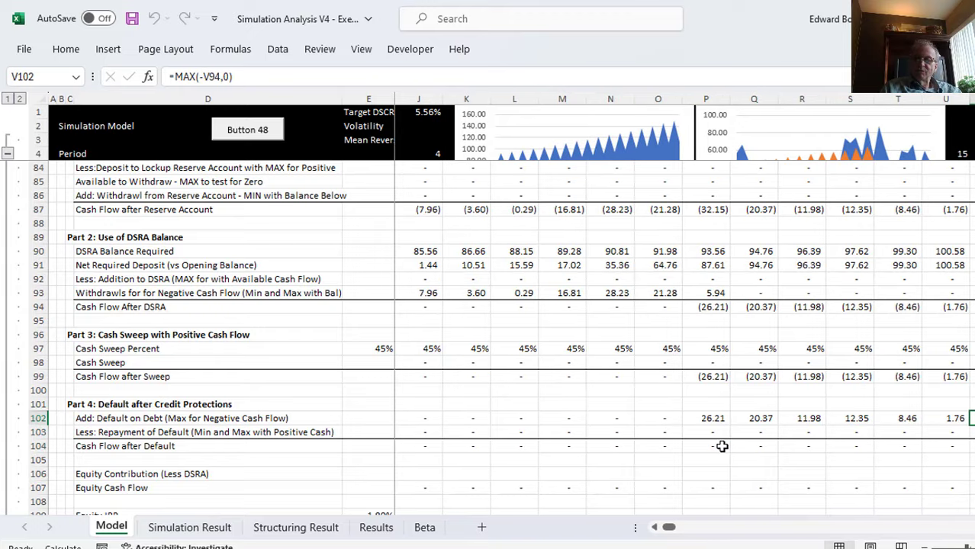
{"action": "key", "text": "Right"}
{"action": "key", "text": "Left"}
{"action": "key", "text": "Left"}
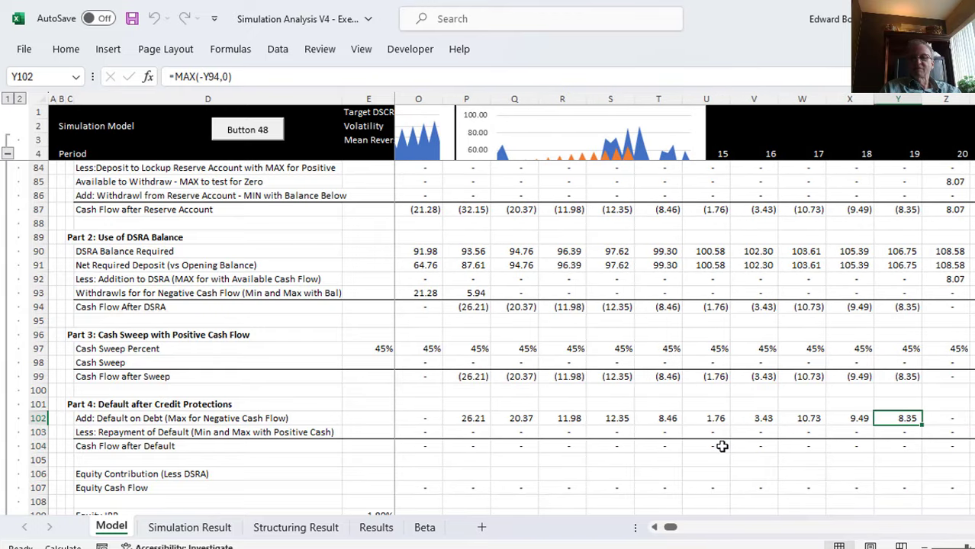
Step: Continue along row 102 to period 28 to see the periods following the last default
{"action": "key", "text": "Right"}
{"action": "key", "text": "Right"}
{"action": "key", "text": "Right"}
{"action": "key", "text": "Right"}
{"action": "key", "text": "Right"}
{"action": "key", "text": "Right"}
{"action": "key", "text": "Right"}
{"action": "key", "text": "Right"}
{"action": "key", "text": "Right"}
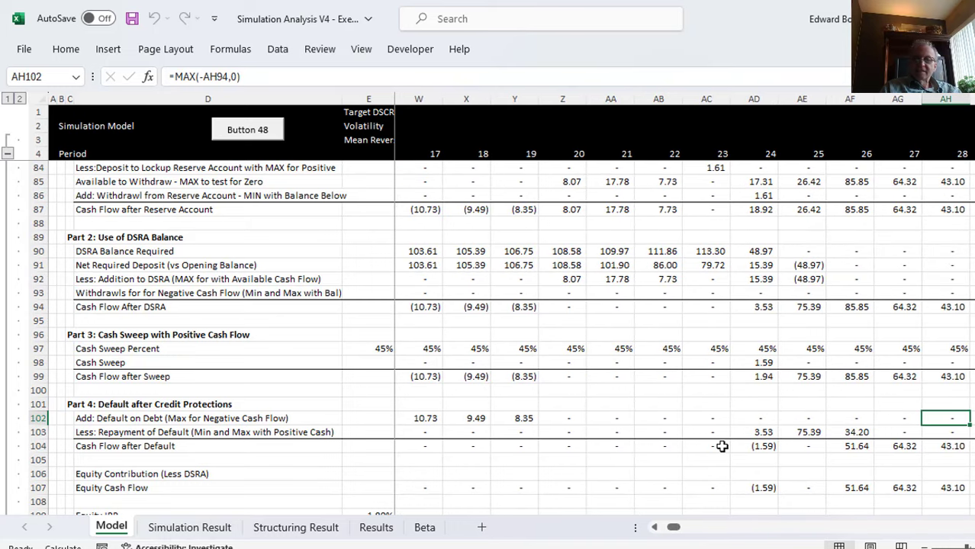
Step: Inspect the period 22 Repayment of Default formula in AB103
{"action": "key", "text": "Left"}
{"action": "key", "text": "Left"}
{"action": "key", "text": "Left"}
{"action": "key", "text": "Left"}
{"action": "key", "text": "Left"}
{"action": "key", "text": "Left"}
{"action": "key", "text": "Down"}
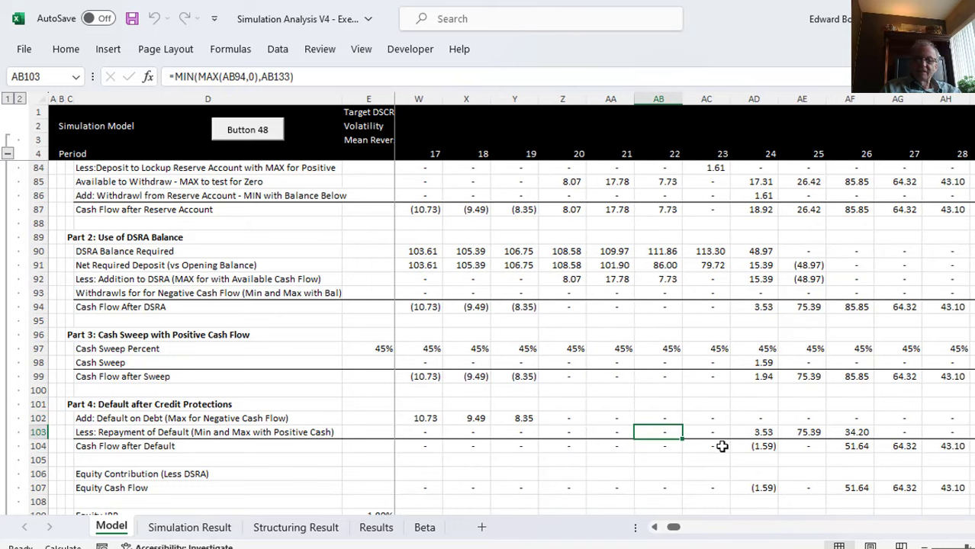
Step: Look along the Repayment of Default row 103 from period 22 out to the model's final periods
{"action": "key", "text": "Right"}
{"action": "key", "text": "Right"}
{"action": "key", "text": "Right"}
{"action": "key", "text": "Right"}
{"action": "key", "text": "Right"}
{"action": "key", "text": "Right"}
{"action": "key", "text": "Right"}
{"action": "key", "text": "Right"}
{"action": "key", "text": "Right"}
{"action": "key", "text": "Right"}
{"action": "key", "text": "Right"}
{"action": "key", "text": "Right"}
{"action": "key", "text": "Right"}
{"action": "key", "text": "Right"}
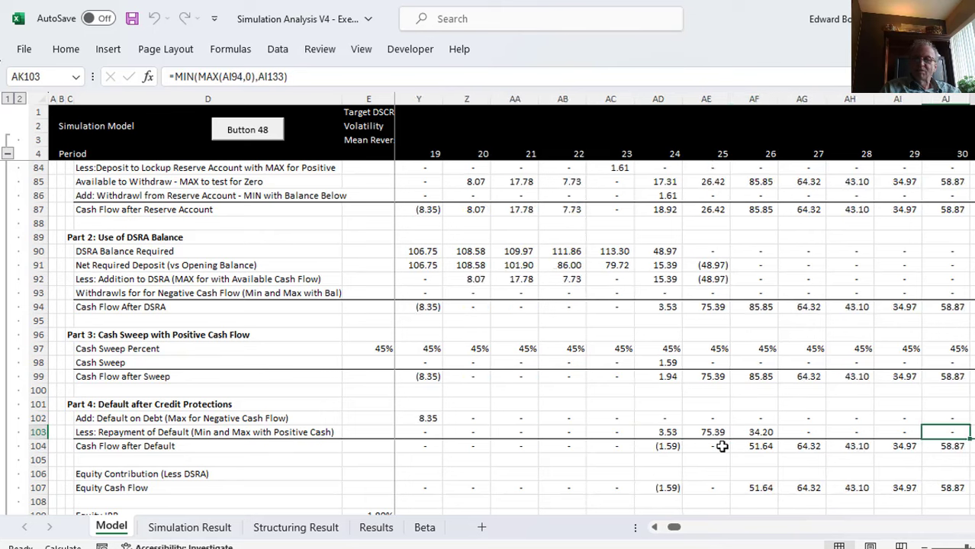
{"action": "key", "text": "Left"}
{"action": "key", "text": "Left"}
{"action": "key", "text": "Left"}
{"action": "key", "text": "Left"}
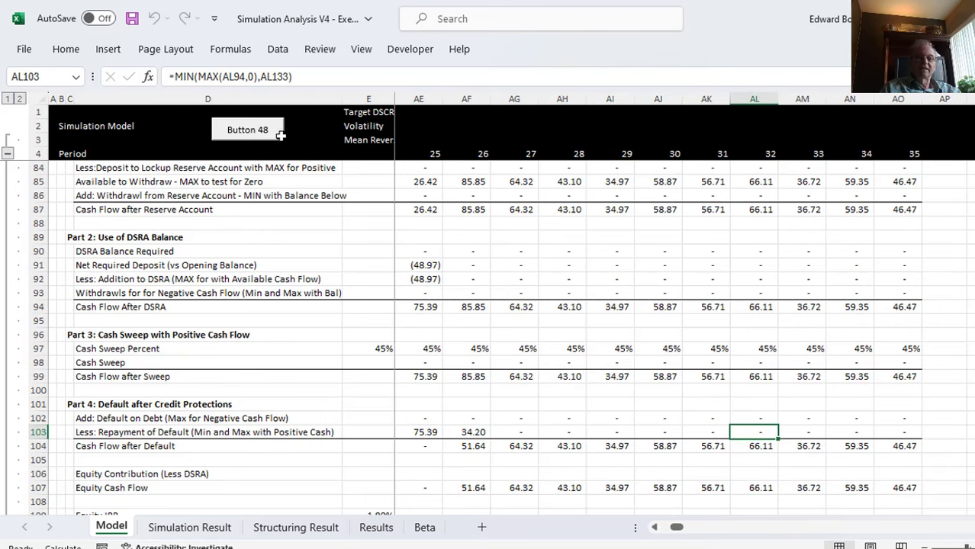
Step: Regenerate the random scenario until one with debt defaults in row 102 running through period 35 comes up
{"action": "left_click", "coordinate": [252, 131]}
{"action": "left_click", "coordinate": [251, 131]}
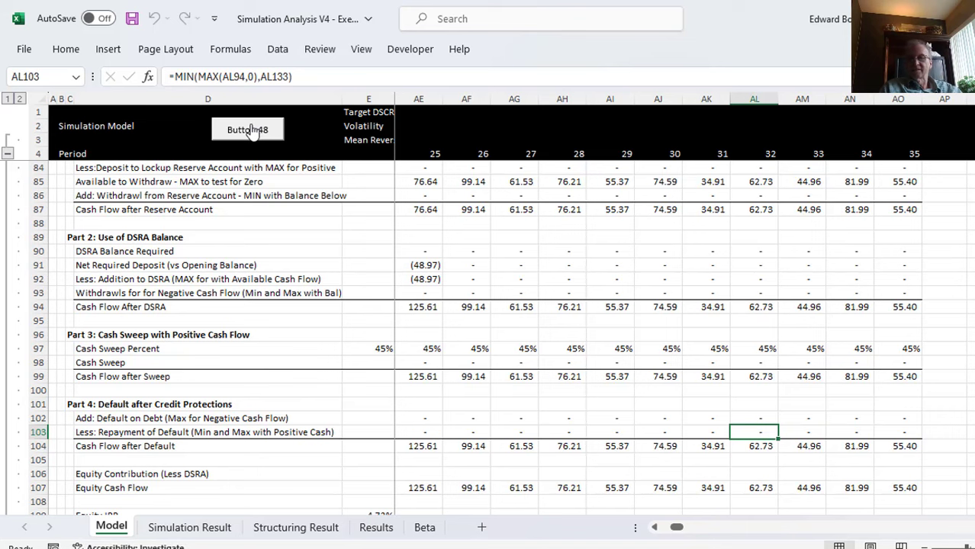
{"action": "left_click", "coordinate": [251, 130]}
{"action": "left_click", "coordinate": [252, 131]}
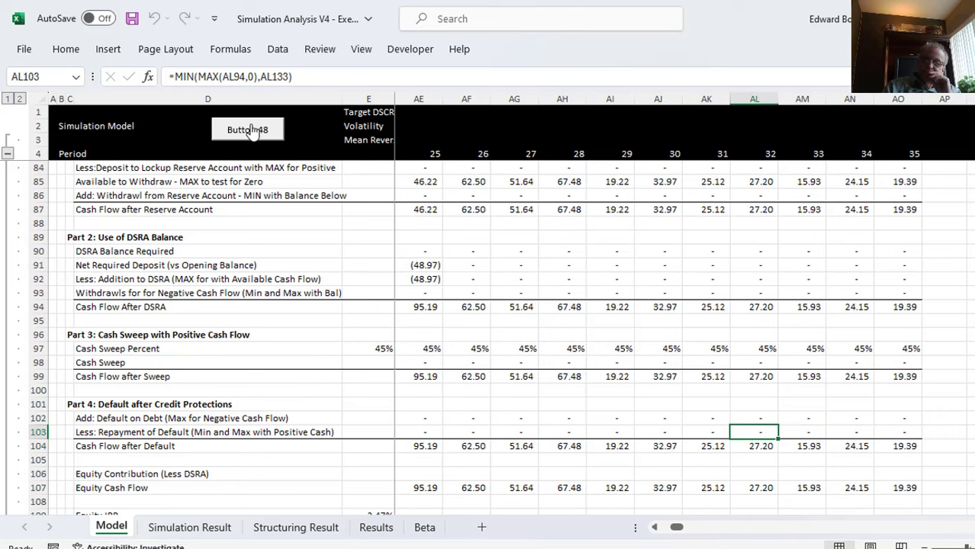
{"action": "left_click", "coordinate": [251, 130]}
{"action": "left_click", "coordinate": [251, 130]}
{"action": "left_click", "coordinate": [252, 130]}
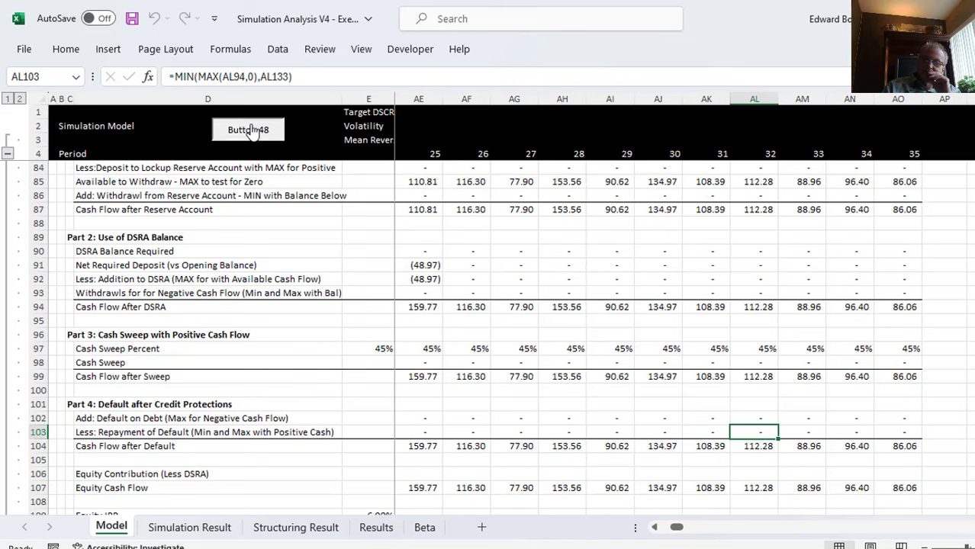
{"action": "left_click", "coordinate": [252, 130]}
{"action": "left_click", "coordinate": [252, 130]}
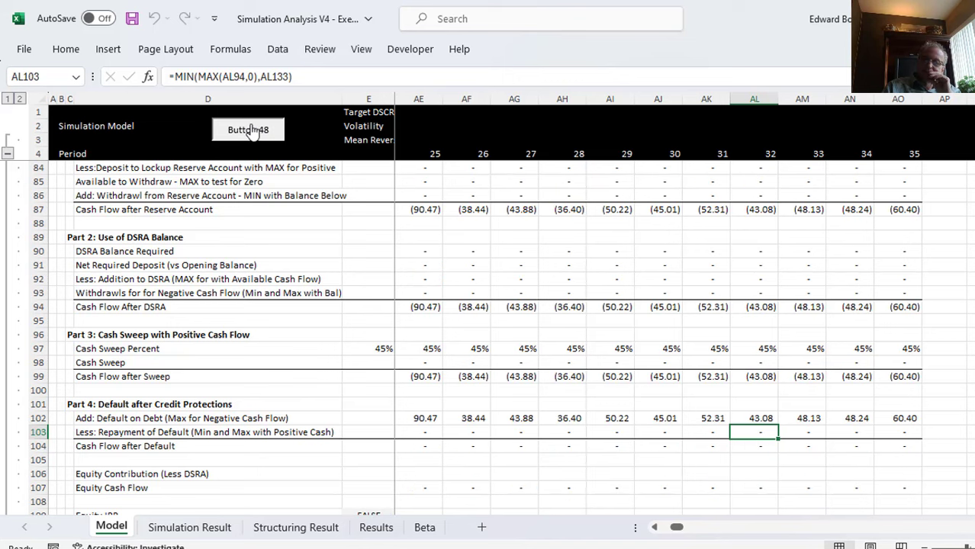
{"action": "left_click", "coordinate": [252, 131]}
{"action": "left_click", "coordinate": [251, 131]}
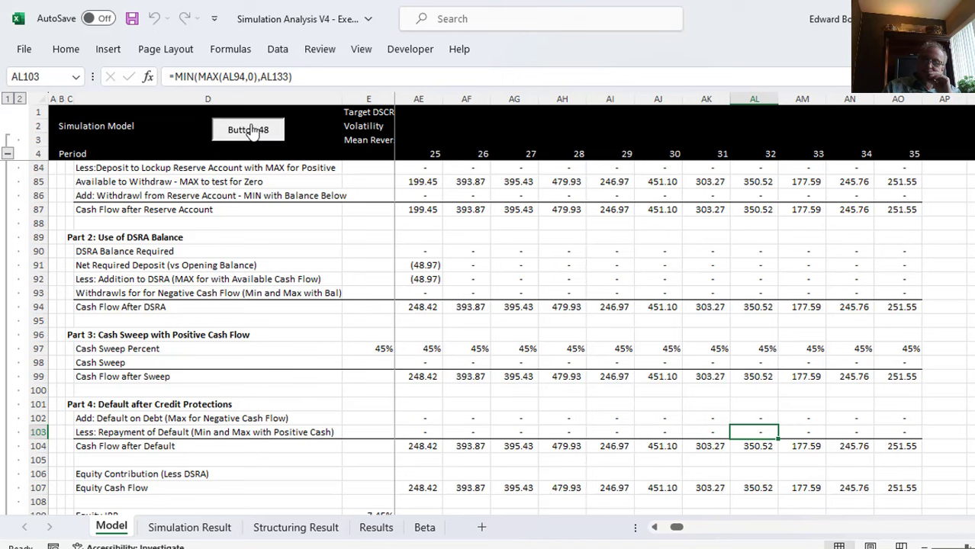
{"action": "left_click", "coordinate": [252, 131]}
{"action": "left_click", "coordinate": [252, 131]}
{"action": "left_click", "coordinate": [251, 131]}
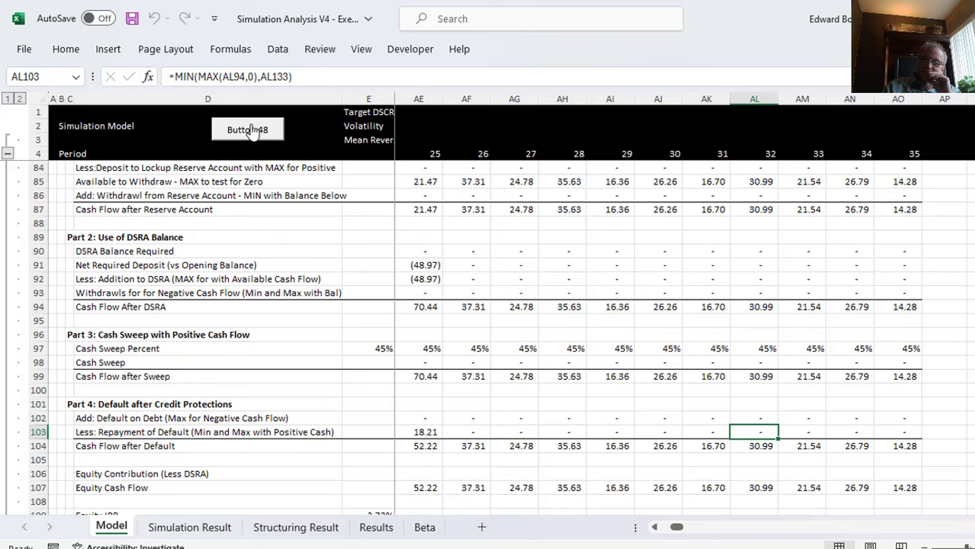
{"action": "left_click", "coordinate": [252, 130]}
{"action": "left_click", "coordinate": [251, 130]}
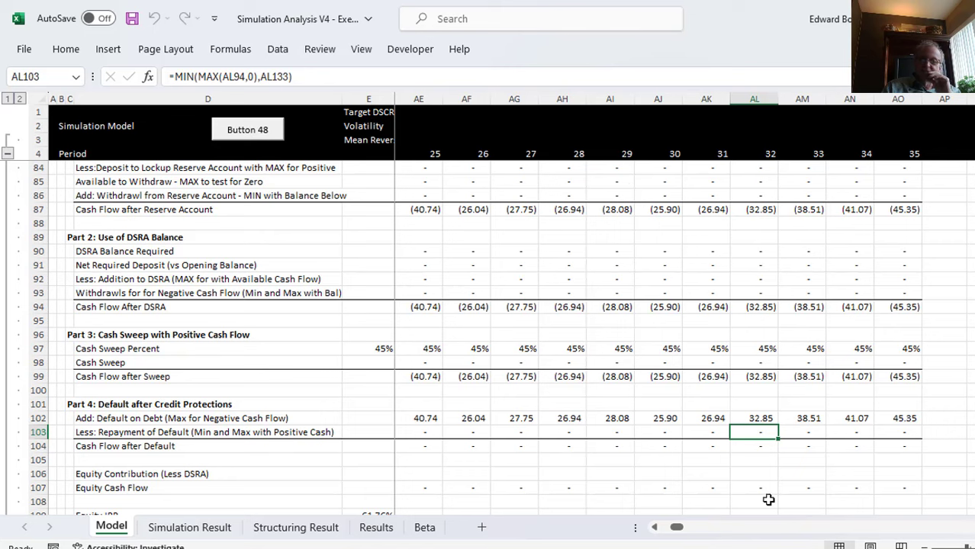
Step: Inspect the Default on Debt formulas in row 102 for the last periods, 33 to 35
{"action": "left_click", "coordinate": [897, 416]}
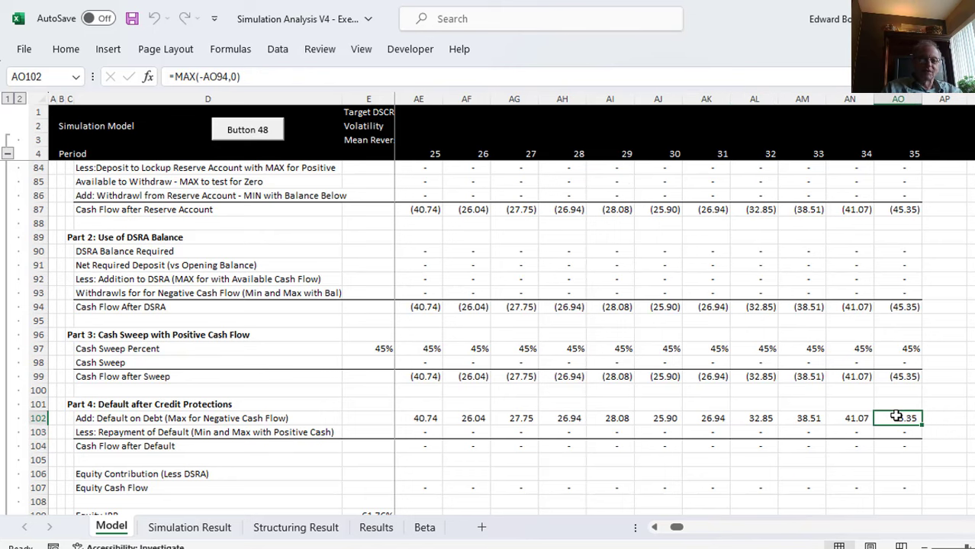
{"action": "key", "text": "Left"}
{"action": "key", "text": "Left"}
{"action": "key", "text": "Right"}
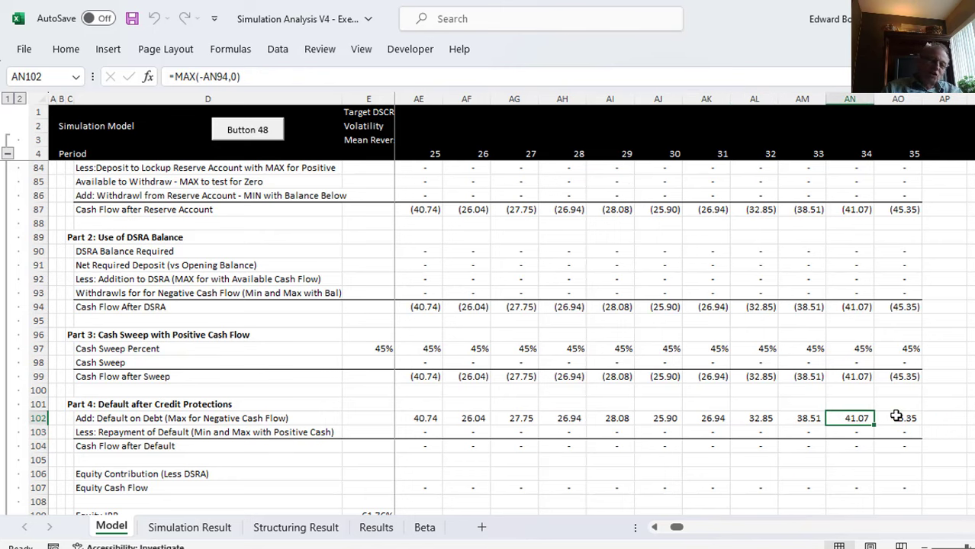
Step: Examine the Default Account's closing balance, added default and repayment formulas in rows 134 to 136
{"action": "key", "text": "Page_Down"}
{"action": "key", "text": "Down"}
{"action": "key", "text": "Down"}
{"action": "key", "text": "Down"}
{"action": "key", "text": "Down"}
{"action": "key", "text": "Down"}
{"action": "key", "text": "Down"}
{"action": "key", "text": "Down"}
{"action": "key", "text": "Down"}
{"action": "key", "text": "Down"}
{"action": "key", "text": "Down"}
{"action": "key", "text": "Down"}
{"action": "key", "text": "Down"}
{"action": "key", "text": "Down"}
{"action": "key", "text": "Down"}
{"action": "key", "text": "Down"}
{"action": "key", "text": "Down"}
{"action": "key", "text": "Down"}
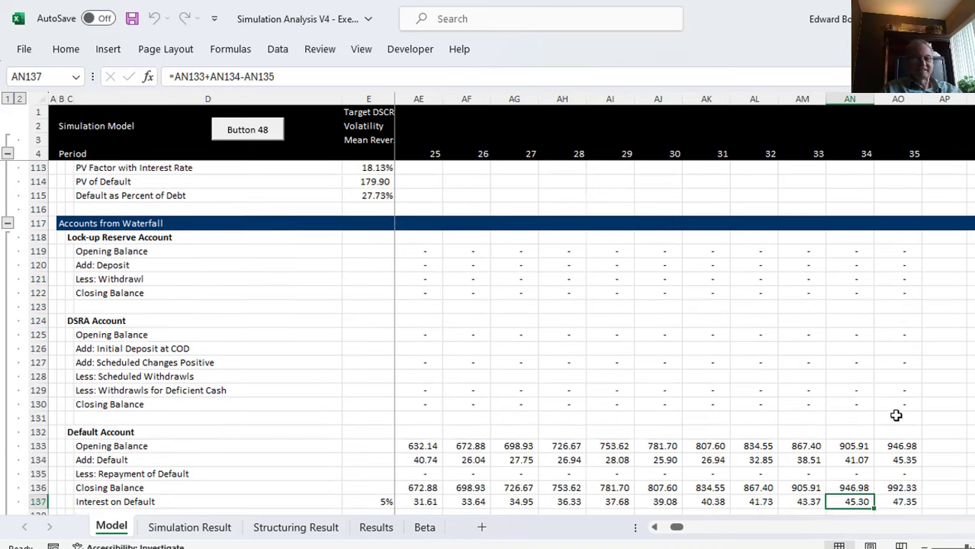
{"action": "key", "text": "Up"}
{"action": "key", "text": "Up"}
{"action": "key", "text": "Up"}
{"action": "key", "text": "Up"}
{"action": "key", "text": "Up"}
{"action": "key", "text": "Up"}
{"action": "key", "text": "Up"}
{"action": "key", "text": "Up"}
{"action": "key", "text": "Left"}
{"action": "key", "text": "Left"}
{"action": "key", "text": "Left"}
{"action": "key", "text": "Left"}
{"action": "key", "text": "Left"}
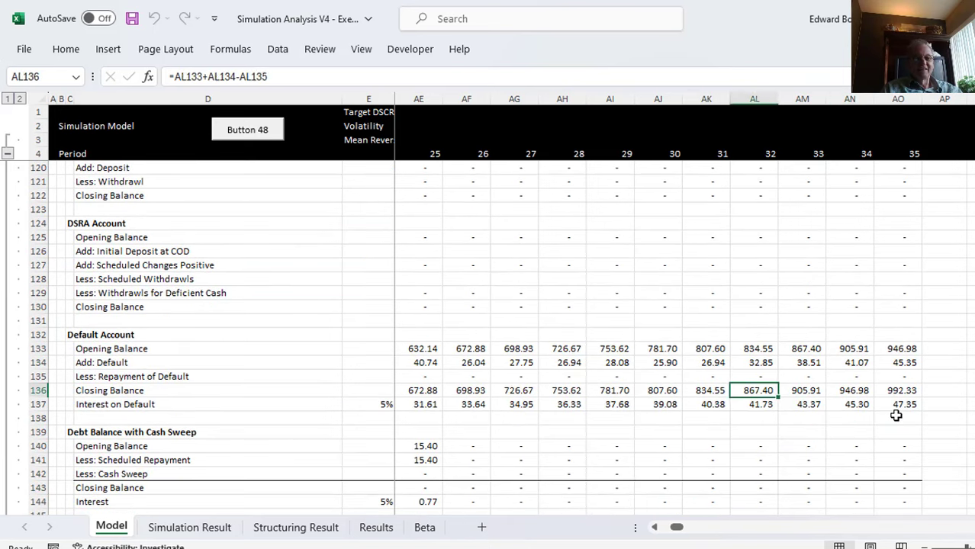
{"action": "key", "text": "Down"}
{"action": "key", "text": "Up"}
{"action": "key", "text": "Up"}
{"action": "key", "text": "Up"}
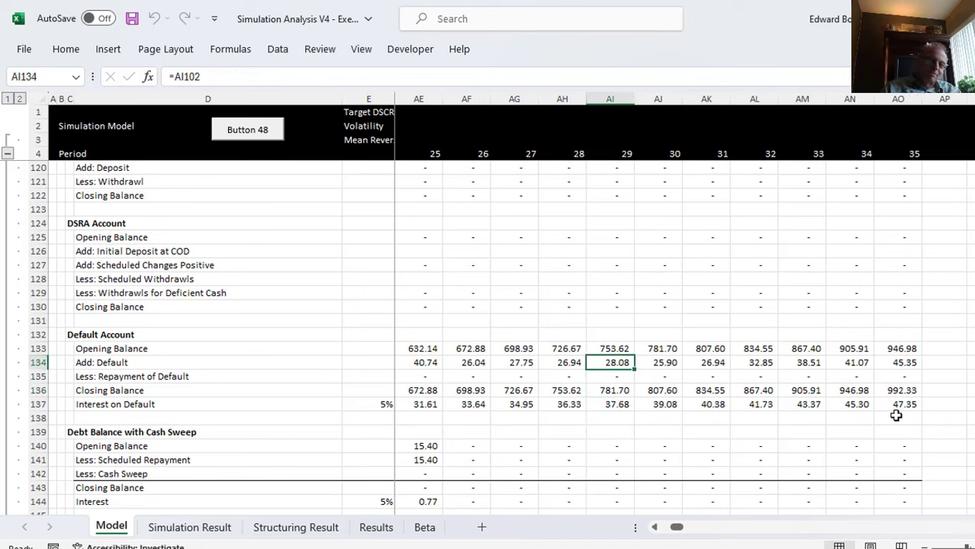
{"action": "key", "text": "Down"}
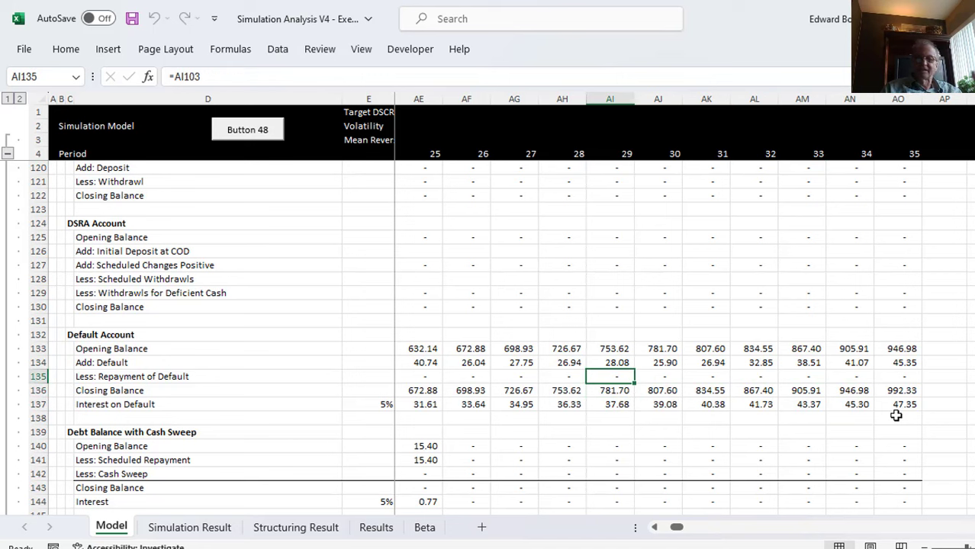
Step: Follow the Default Account's Closing Balance row 136 to period 35 in AO136
{"action": "key", "text": "Down"}
{"action": "key", "text": "Right"}
{"action": "key", "text": "Right"}
{"action": "key", "text": "Right"}
{"action": "key", "text": "Right"}
{"action": "key", "text": "Right"}
{"action": "key", "text": "Right"}
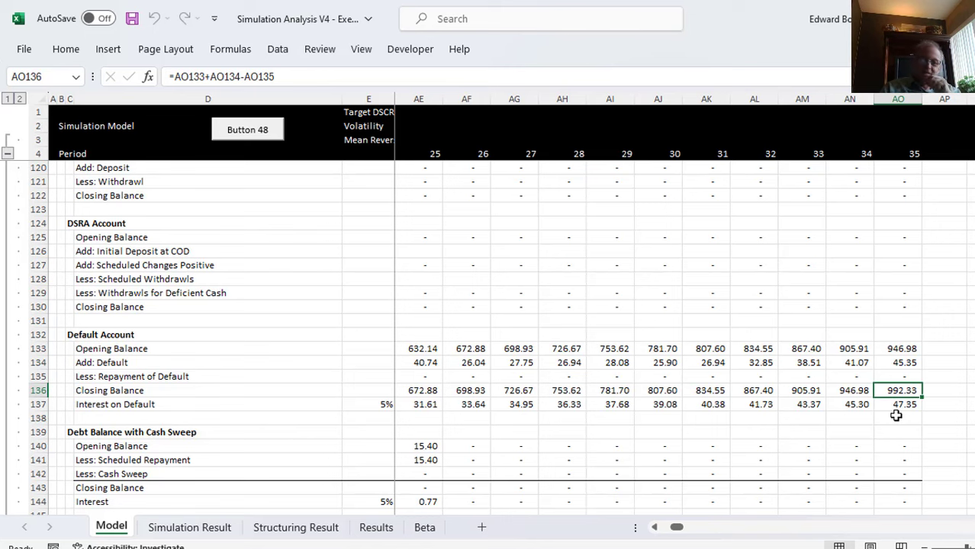
Step: Trace the Default Account's Closing Balance row 136 back from period 35 to the opening periods
{"action": "key", "text": "Left"}
{"action": "key", "text": "Left"}
{"action": "key", "text": "Left"}
{"action": "key", "text": "Left"}
{"action": "key", "text": "Left"}
{"action": "key", "text": "Left"}
{"action": "key", "text": "Left"}
{"action": "key", "text": "Left"}
{"action": "key", "text": "Left"}
{"action": "key", "text": "Left"}
{"action": "key", "text": "Left"}
{"action": "key", "text": "Left"}
{"action": "key", "text": "Left"}
{"action": "key", "text": "Left"}
{"action": "key", "text": "Left"}
{"action": "key", "text": "Left"}
{"action": "key", "text": "Left"}
{"action": "key", "text": "Left"}
{"action": "key", "text": "Left"}
{"action": "key", "text": "Left"}
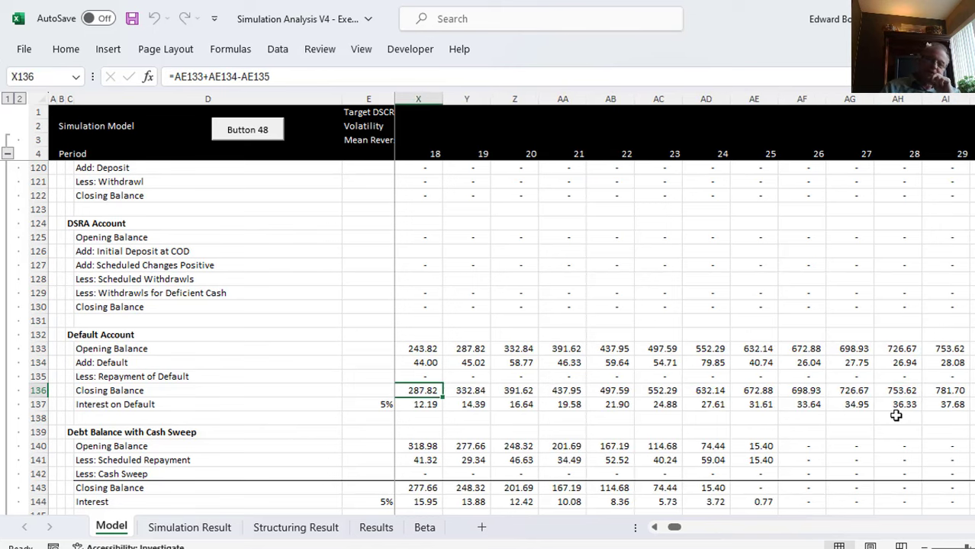
{"action": "key", "text": "Left"}
{"action": "key", "text": "Left"}
{"action": "key", "text": "Left"}
{"action": "key", "text": "Left"}
{"action": "key", "text": "Left"}
{"action": "key", "text": "Left"}
{"action": "key", "text": "Left"}
{"action": "key", "text": "Left"}
{"action": "key", "text": "Left"}
{"action": "key", "text": "Left"}
{"action": "key", "text": "Left"}
{"action": "key", "text": "Left"}
{"action": "key", "text": "Left"}
{"action": "key", "text": "Left"}
{"action": "key", "text": "Left"}
{"action": "key", "text": "Left"}
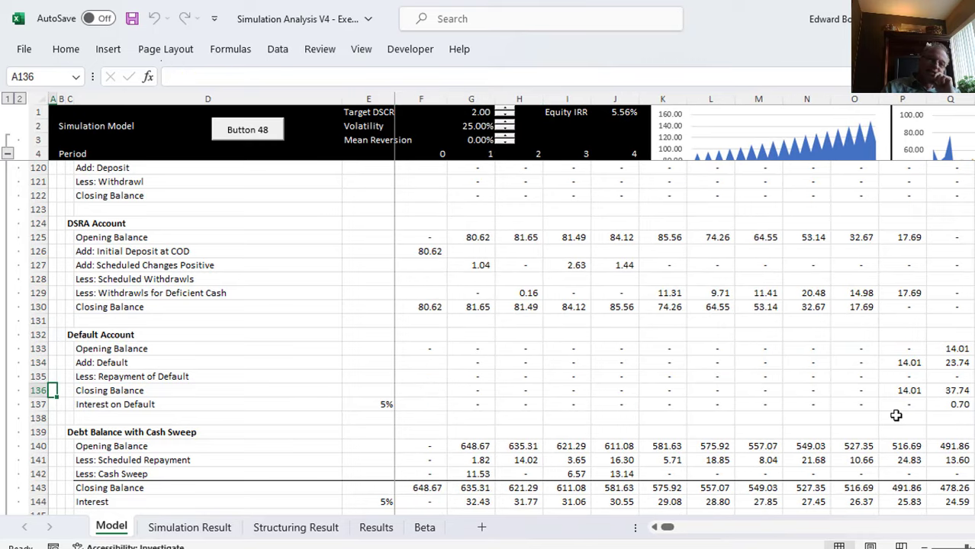
Step: Inspect the Default Balance at End, PV Factor and PV of Default formulas under Accumulated Default from Below
{"action": "key", "text": "Page_Up"}
{"action": "key", "text": "Down"}
{"action": "key", "text": "Down"}
{"action": "key", "text": "Right"}
{"action": "key", "text": "Right"}
{"action": "key", "text": "Right"}
{"action": "key", "text": "Right"}
{"action": "key", "text": "Right"}
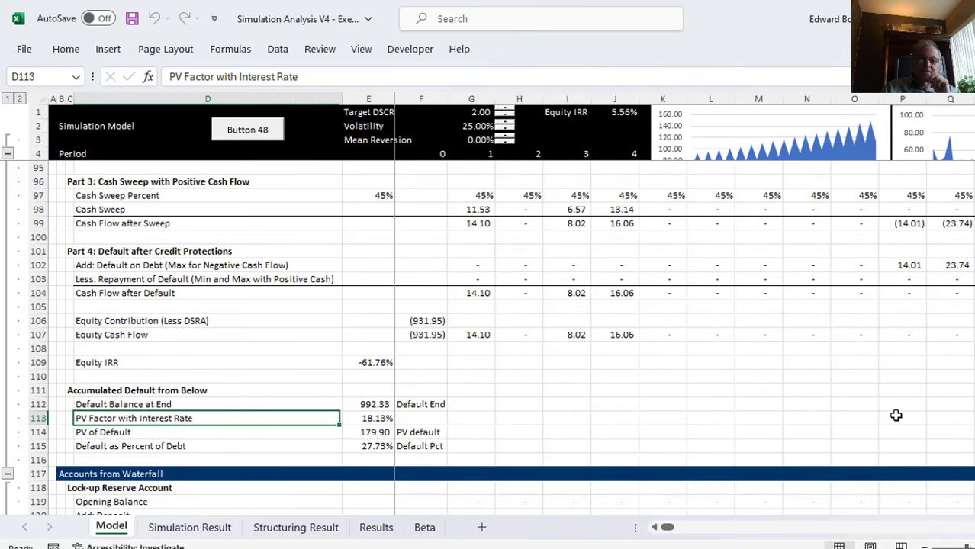
{"action": "key", "text": "Left"}
{"action": "key", "text": "Up"}
{"action": "key", "text": "Down"}
{"action": "key", "text": "Down"}
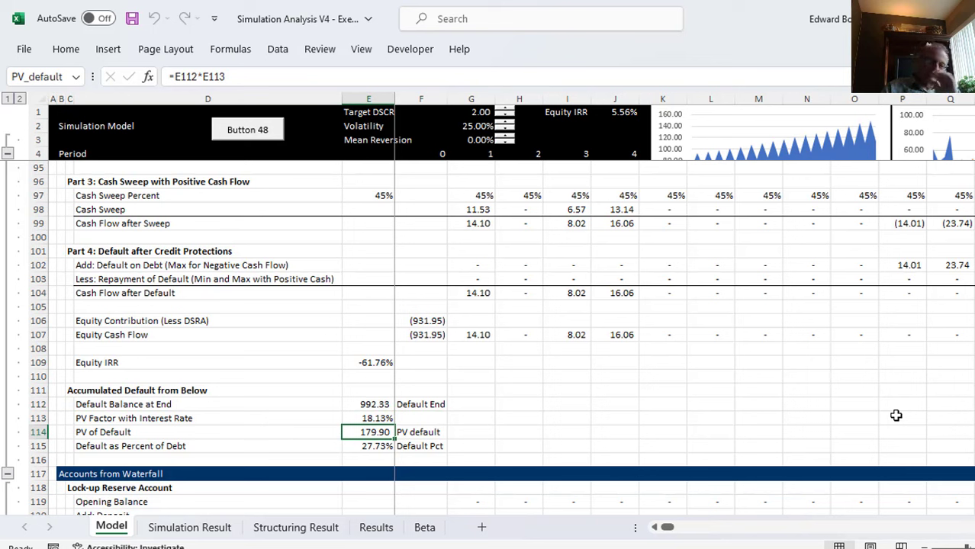
Step: Examine the cell references in the Default as Percent of Debt formula in E115 and re-enter it without changes
{"action": "key", "text": "Down"}
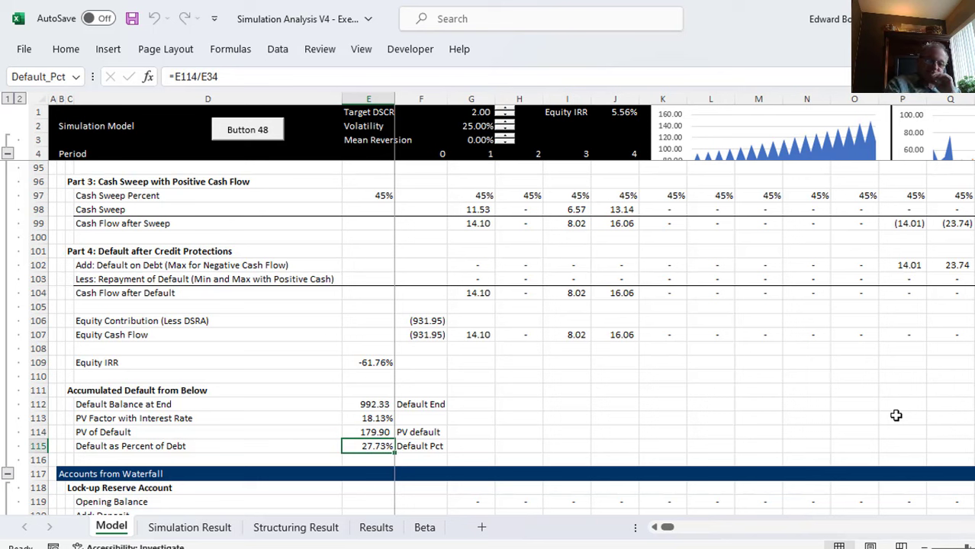
{"action": "key", "text": "F2"}
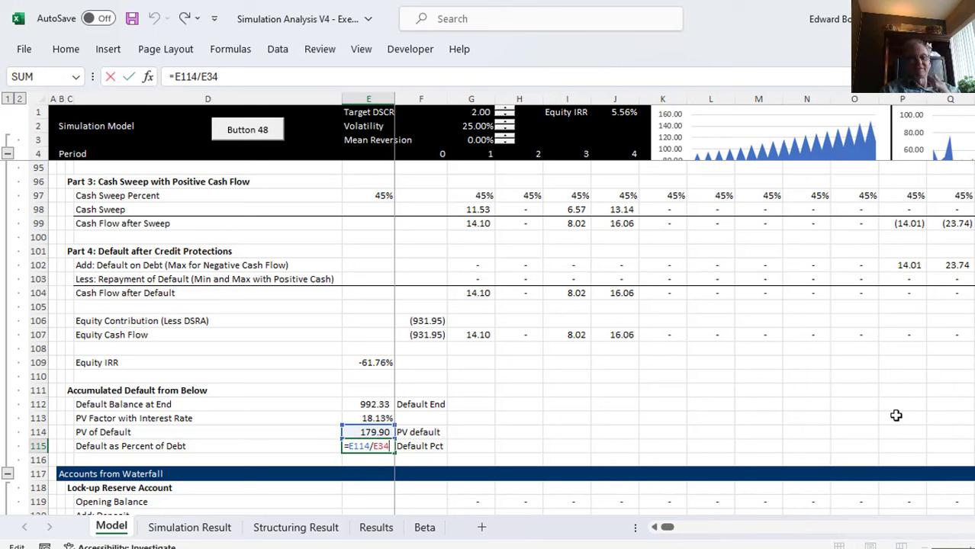
{"action": "key", "text": "Return"}
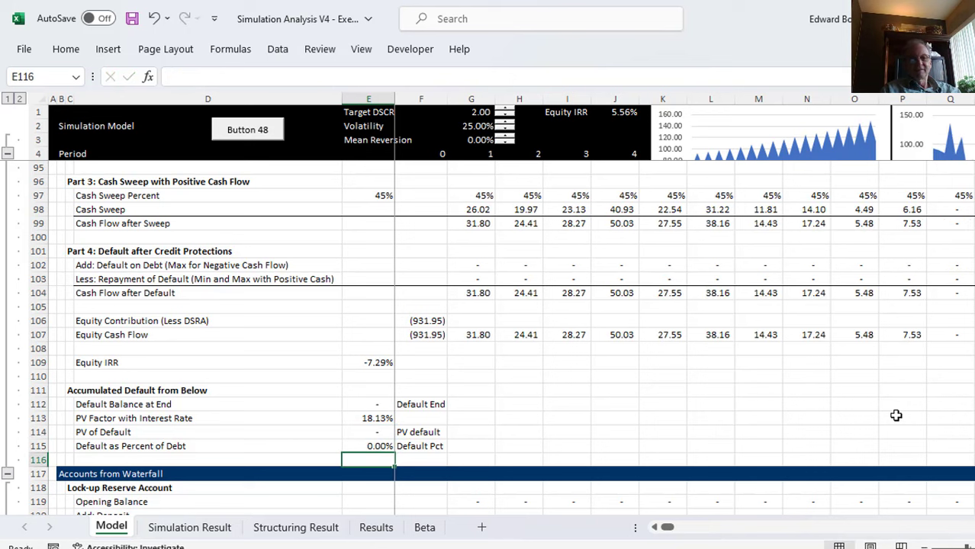
{"action": "key", "text": "Up"}
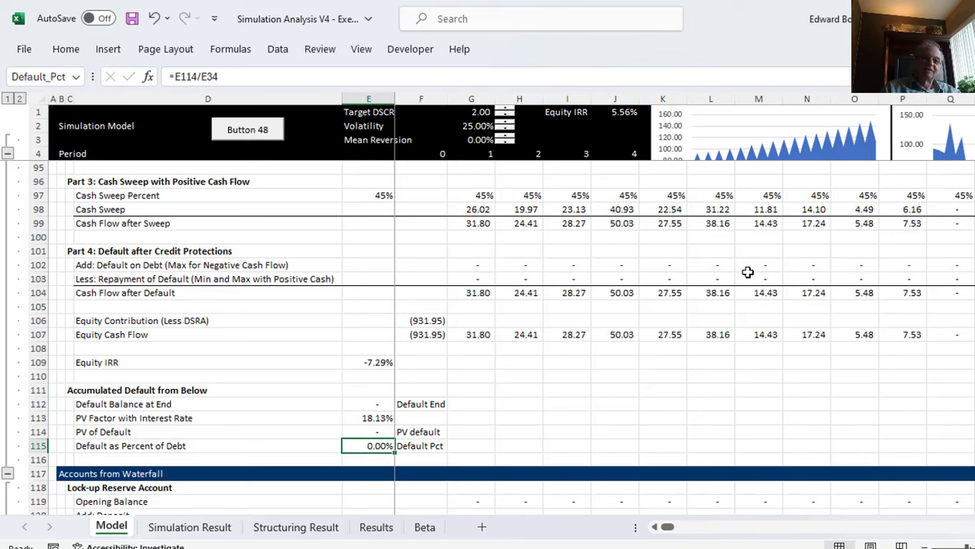
Step: Regenerate the random scenario repeatedly while comparing Default as Percent of Debt in E115 and Equity IRR in E109
{"action": "left_click", "coordinate": [260, 130]}
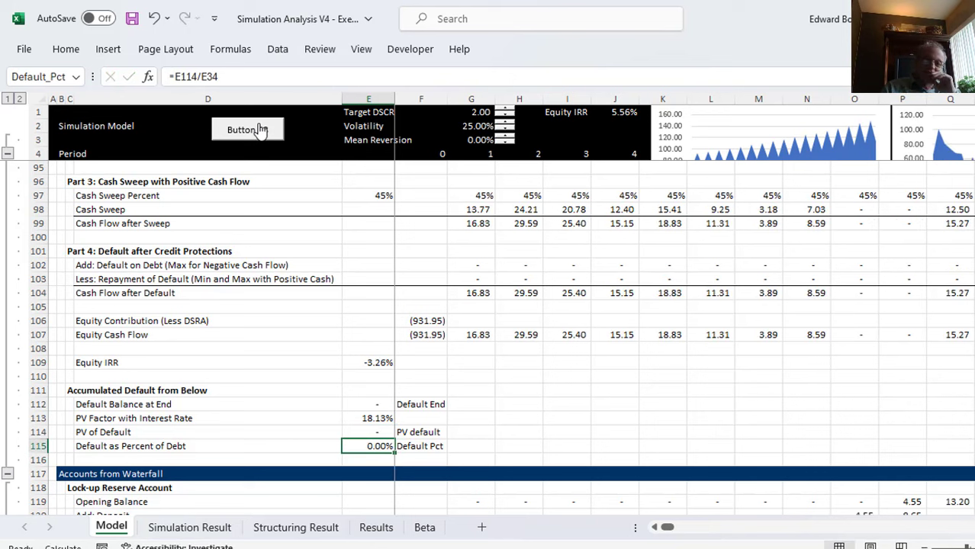
{"action": "left_click", "coordinate": [261, 130]}
{"action": "left_click", "coordinate": [260, 129]}
{"action": "left_click", "coordinate": [261, 130]}
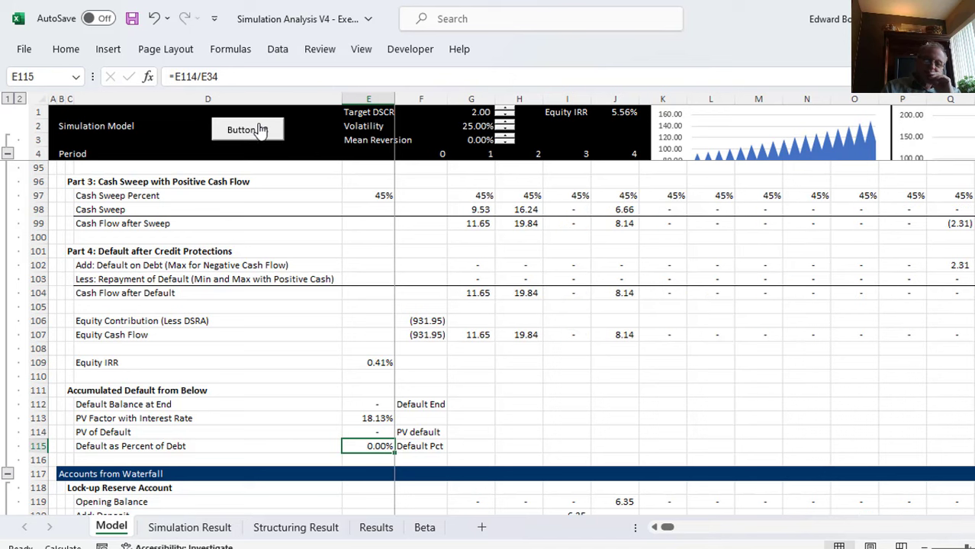
{"action": "left_click", "coordinate": [261, 129]}
{"action": "left_click", "coordinate": [260, 130]}
{"action": "left_click", "coordinate": [260, 130]}
{"action": "left_click", "coordinate": [260, 130]}
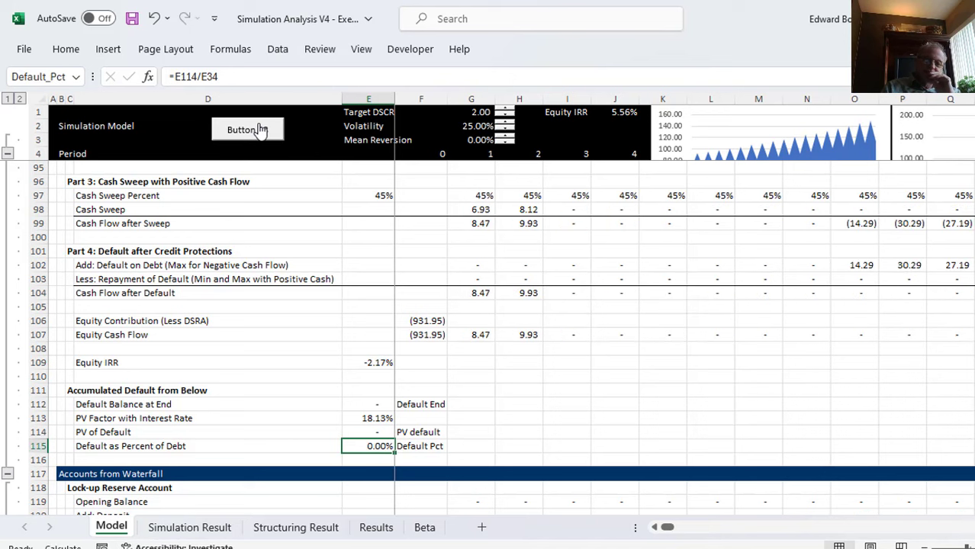
{"action": "left_click", "coordinate": [260, 130]}
{"action": "left_click", "coordinate": [259, 129]}
{"action": "left_click", "coordinate": [260, 130]}
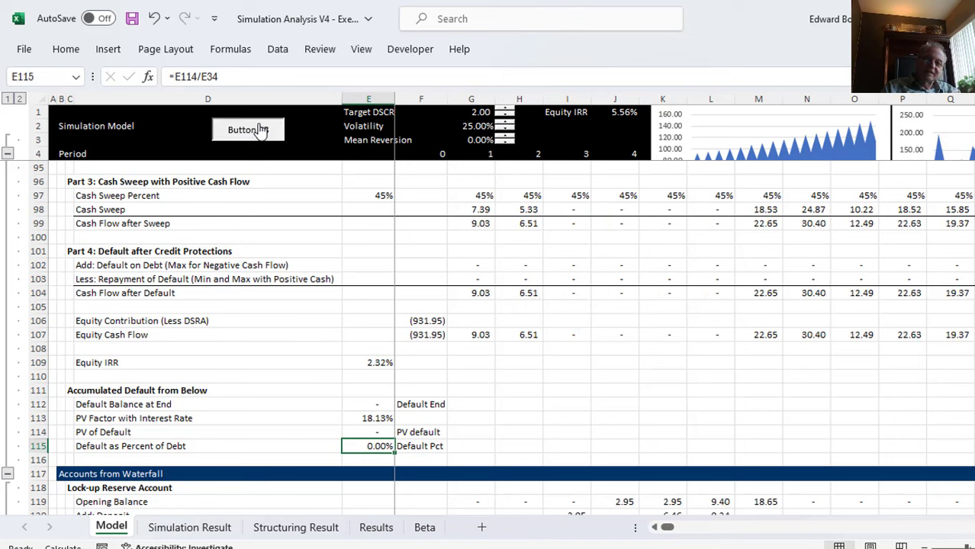
{"action": "left_click", "coordinate": [253, 140]}
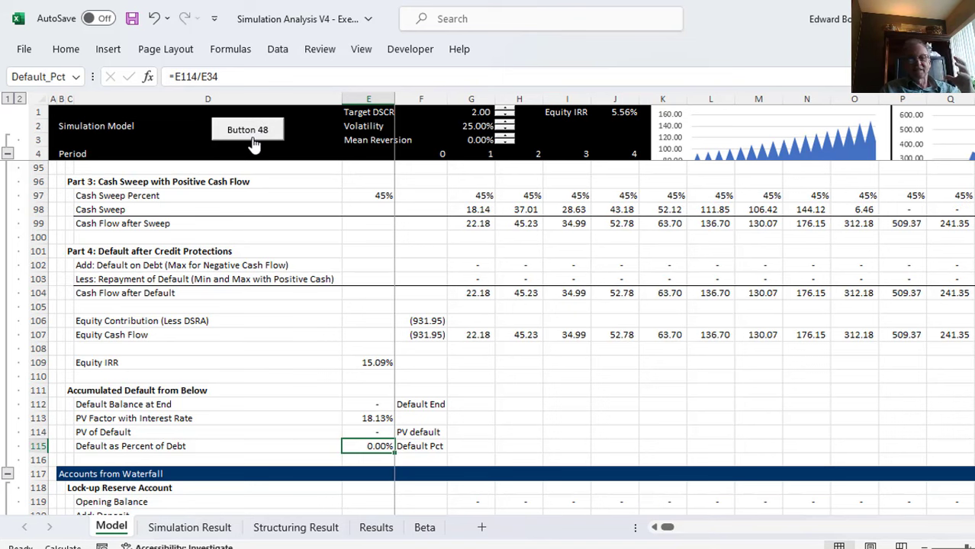
{"action": "left_click", "coordinate": [253, 141]}
{"action": "left_click", "coordinate": [253, 140]}
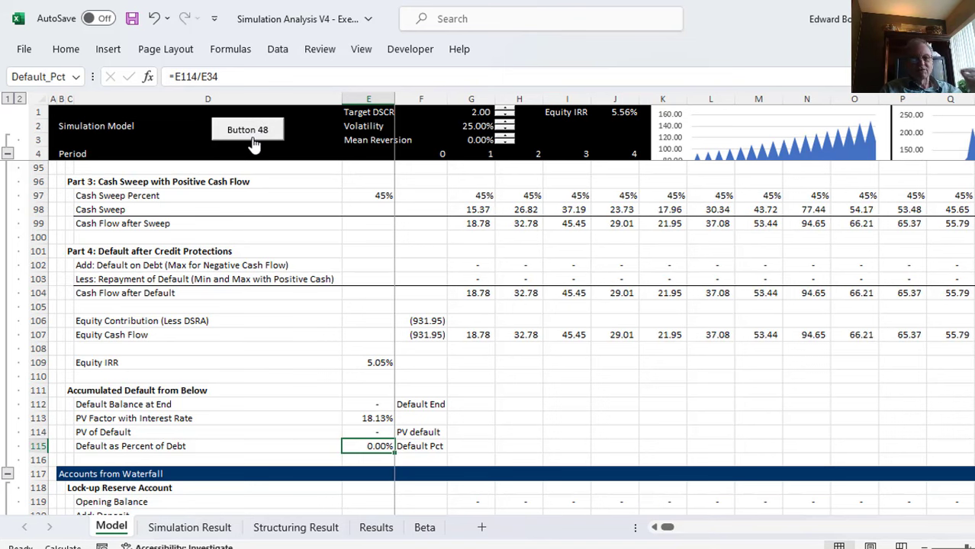
{"action": "left_click", "coordinate": [253, 140]}
{"action": "left_click", "coordinate": [253, 140]}
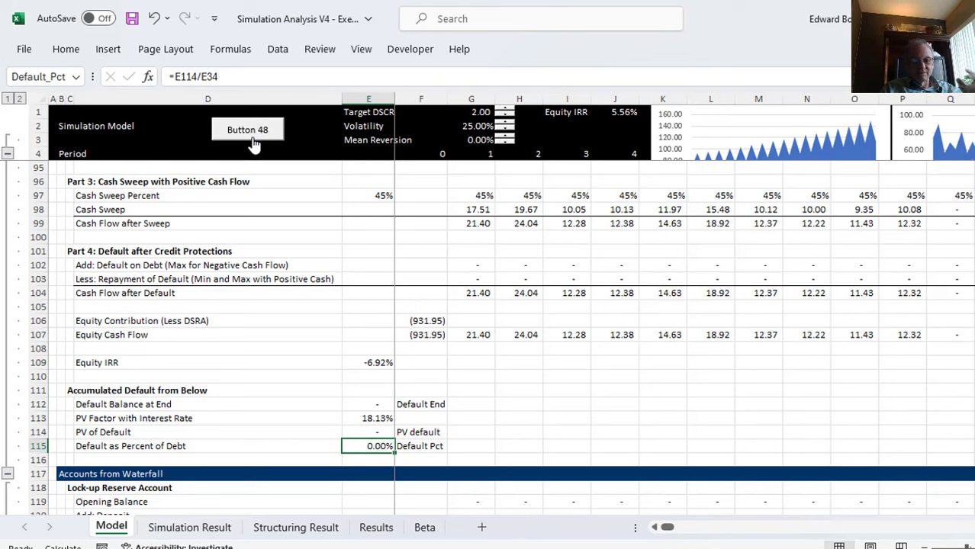
{"action": "left_click", "coordinate": [253, 141]}
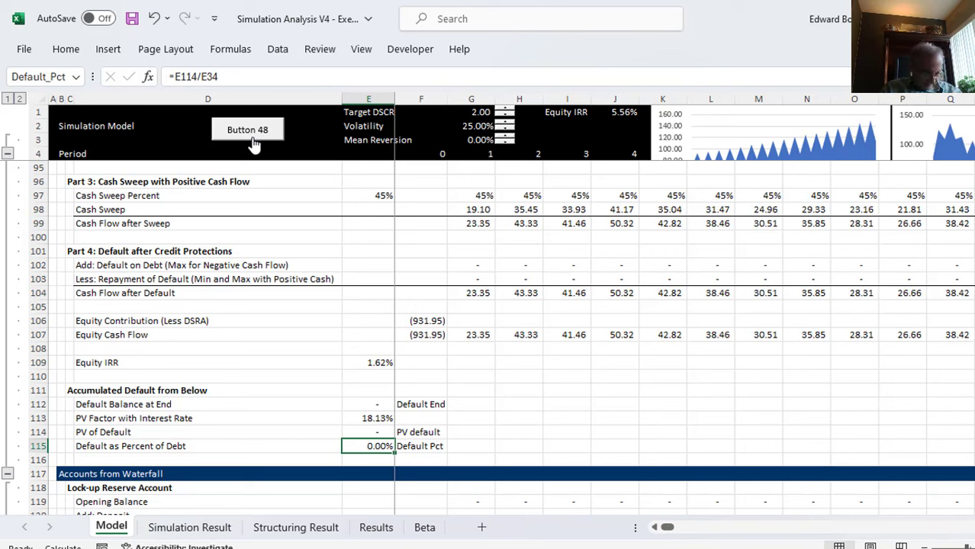
{"action": "left_click", "coordinate": [254, 140]}
{"action": "left_click", "coordinate": [254, 140]}
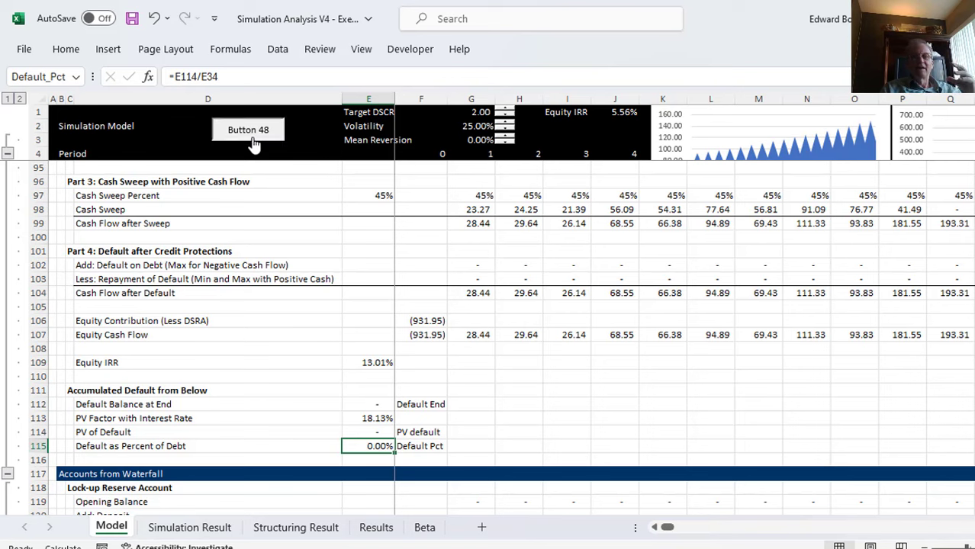
Step: Go back to the Monte Carlo Simulation section with its volatility and mean reversion inputs
{"action": "left_click", "coordinate": [351, 346]}
{"action": "scroll", "coordinate": [352, 346], "scroll_direction": "up", "scroll_amount": 8}
{"action": "left_click", "coordinate": [352, 346]}
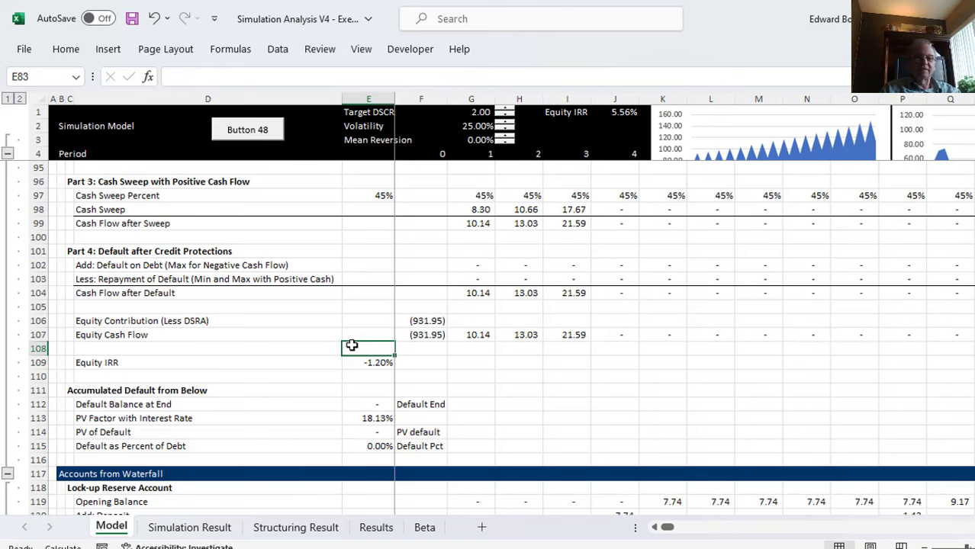
{"action": "scroll", "coordinate": [352, 345], "scroll_direction": "up", "scroll_amount": 8}
{"action": "left_click", "coordinate": [352, 345]}
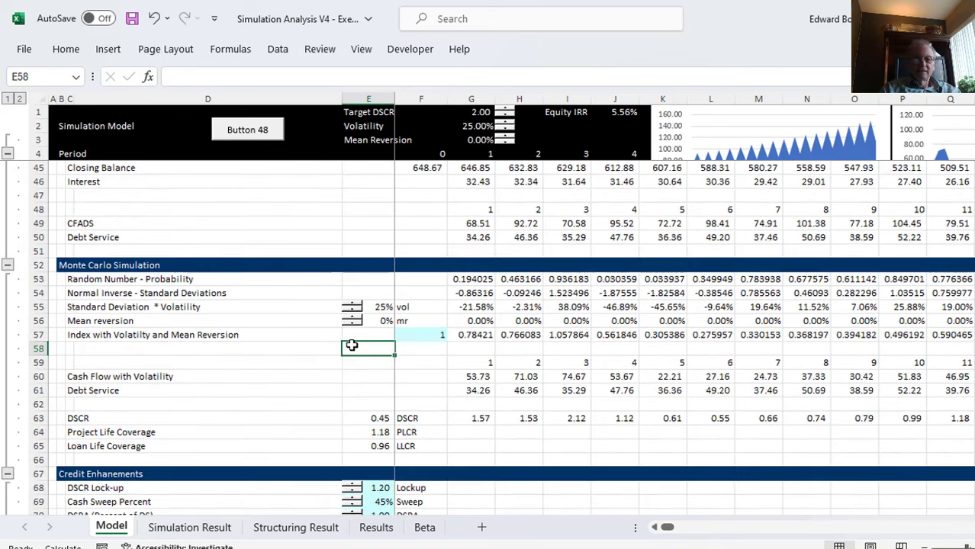
Step: Review the coverage ratio rows and the Credit Enhancements inputs down to the start of the Cash Flow Waterfall
{"action": "key", "text": "Down"}
{"action": "key", "text": "Down"}
{"action": "key", "text": "Down"}
{"action": "key", "text": "Down"}
{"action": "key", "text": "Down"}
{"action": "key", "text": "Down"}
{"action": "key", "text": "Down"}
{"action": "key", "text": "Down"}
{"action": "key", "text": "Down"}
{"action": "key", "text": "Down"}
{"action": "key", "text": "Down"}
{"action": "key", "text": "Down"}
{"action": "key", "text": "Down"}
{"action": "key", "text": "Down"}
{"action": "key", "text": "Down"}
{"action": "key", "text": "Down"}
{"action": "key", "text": "Down"}
{"action": "key", "text": "Down"}
{"action": "key", "text": "Down"}
{"action": "key", "text": "Down"}
{"action": "key", "text": "Up"}
{"action": "key", "text": "Up"}
{"action": "key", "text": "Up"}
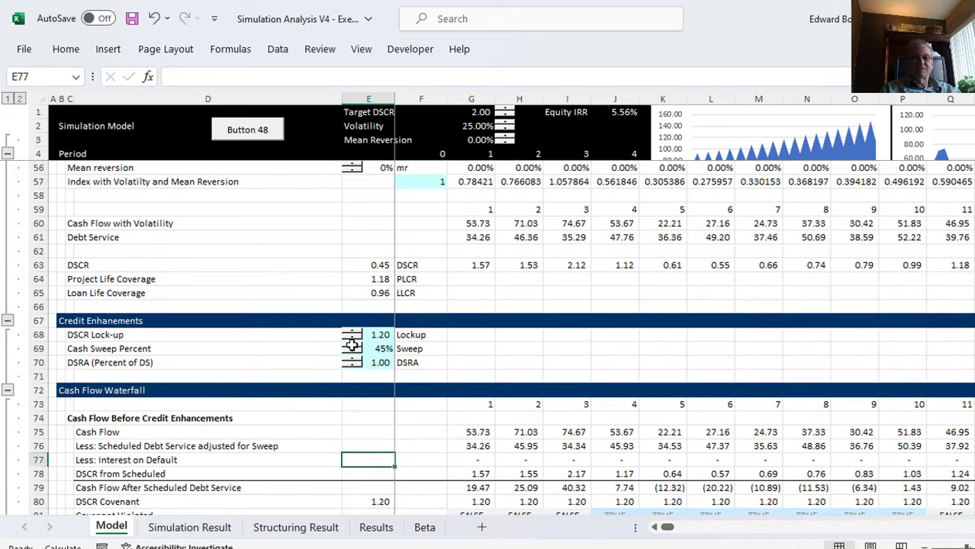
Step: Go back to the Debt Structure - Fixed section and inspect the Minimum DSCR, DSCR and Tenure cells
{"action": "key", "text": "Up"}
{"action": "key", "text": "Up"}
{"action": "key", "text": "Up"}
{"action": "key", "text": "Up"}
{"action": "key", "text": "Up"}
{"action": "key", "text": "Up"}
{"action": "key", "text": "Up"}
{"action": "key", "text": "Up"}
{"action": "key", "text": "Up"}
{"action": "key", "text": "Up"}
{"action": "key", "text": "Up"}
{"action": "key", "text": "Up"}
{"action": "key", "text": "Up"}
{"action": "key", "text": "Up"}
{"action": "key", "text": "Up"}
{"action": "key", "text": "Up"}
{"action": "key", "text": "Up"}
{"action": "key", "text": "Up"}
{"action": "key", "text": "Up"}
{"action": "key", "text": "Up"}
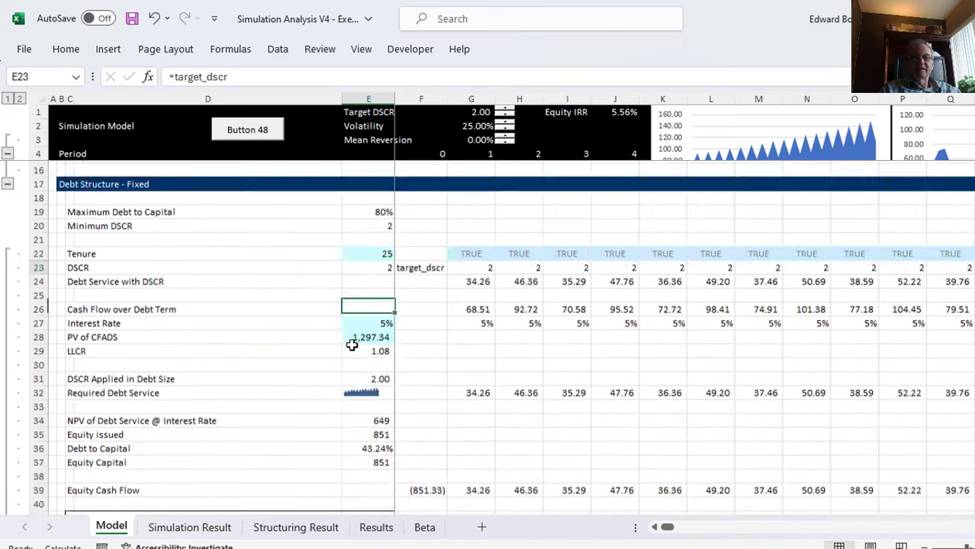
{"action": "scroll", "coordinate": [352, 346], "scroll_direction": "up", "scroll_amount": 3}
{"action": "key", "text": "Up"}
{"action": "key", "text": "Down"}
{"action": "key", "text": "Down"}
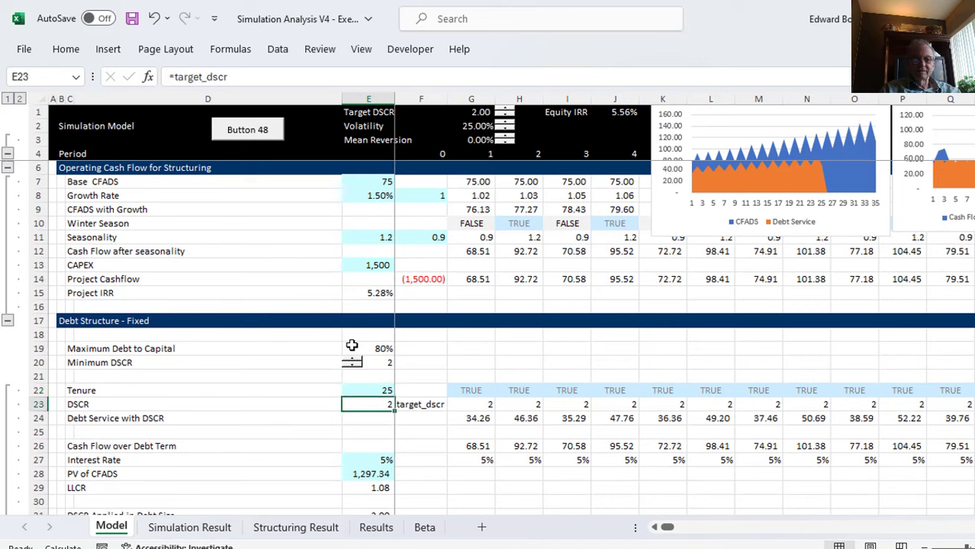
{"action": "key", "text": "Up"}
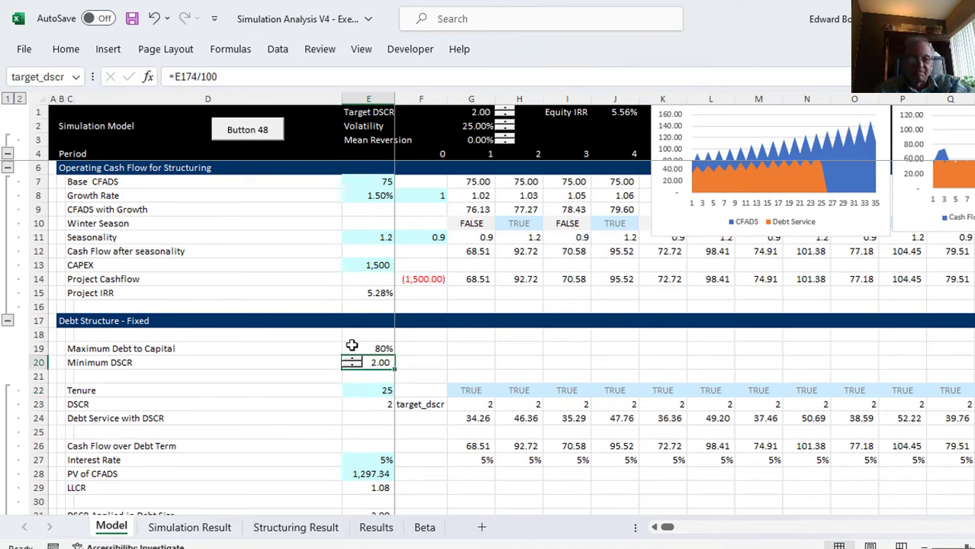
{"action": "key", "text": "Down"}
{"action": "key", "text": "Down"}
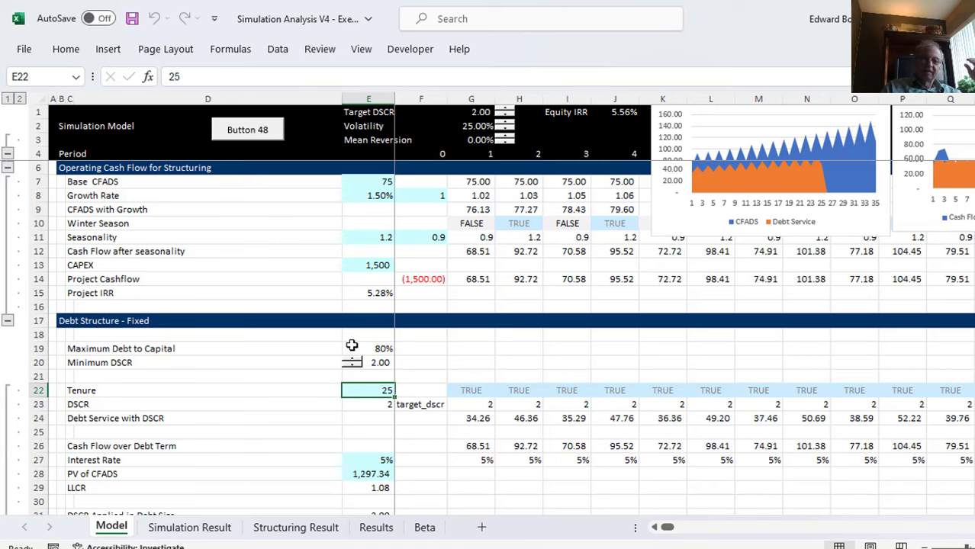
Step: Return to Credit Enhancements and inspect the Cash Sweep Percent formula and the DSCR Covenant cell E80 in the waterfall
{"action": "key", "text": "Page_Down"}
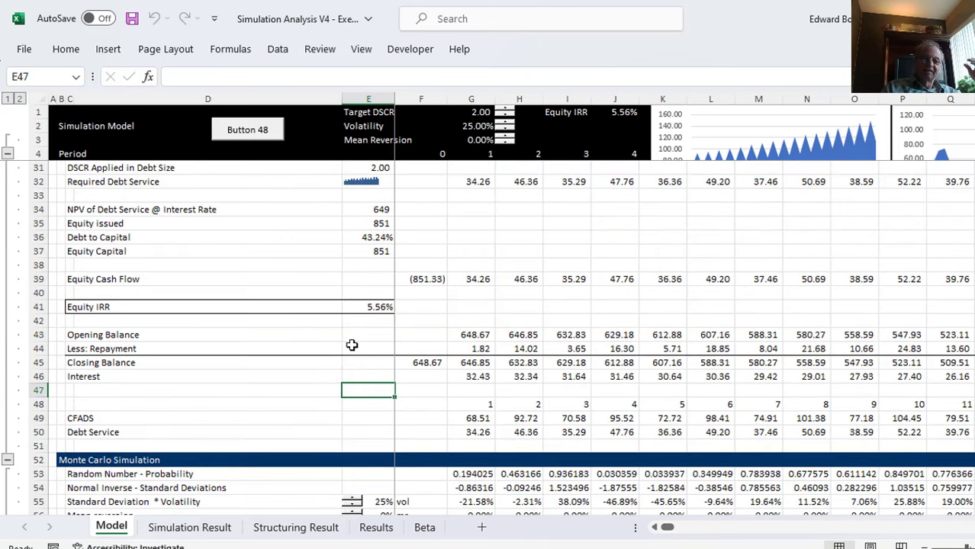
{"action": "key", "text": "Page_Down"}
{"action": "key", "text": "Up"}
{"action": "key", "text": "Up"}
{"action": "key", "text": "Up"}
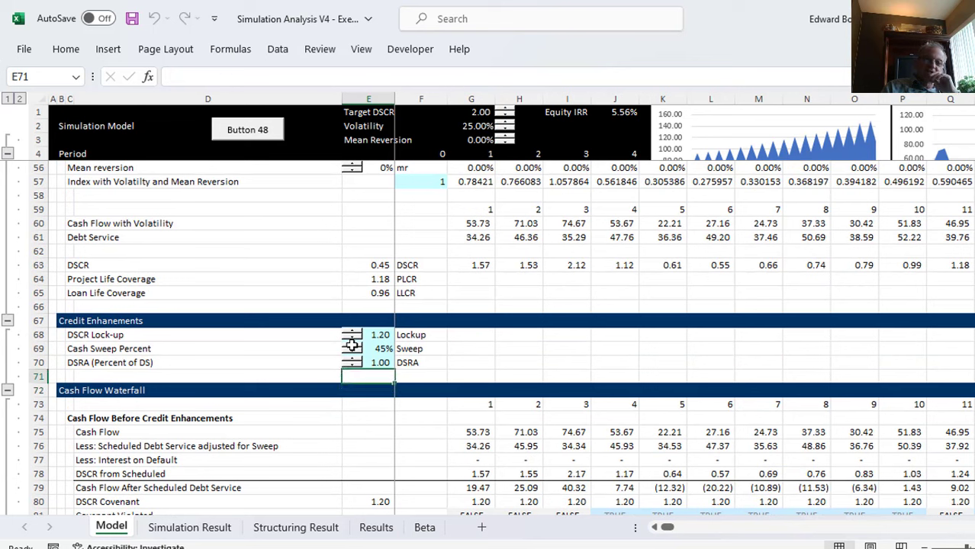
{"action": "key", "text": "Up"}
{"action": "key", "text": "Down"}
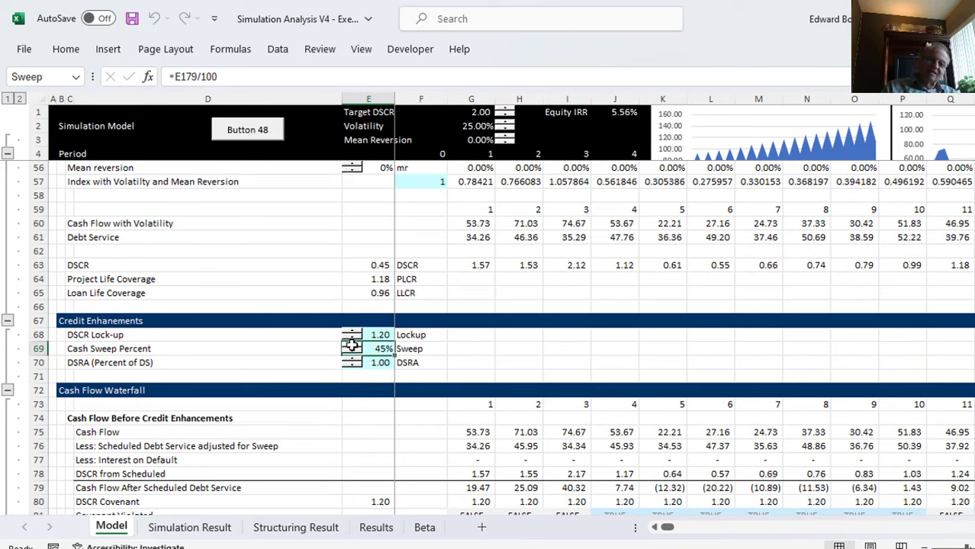
{"action": "key", "text": "Down"}
{"action": "key", "text": "Down"}
{"action": "key", "text": "Down"}
{"action": "key", "text": "Down"}
{"action": "key", "text": "Down"}
{"action": "key", "text": "Down"}
{"action": "key", "text": "Down"}
{"action": "key", "text": "Down"}
{"action": "key", "text": "Down"}
{"action": "key", "text": "Down"}
{"action": "key", "text": "Down"}
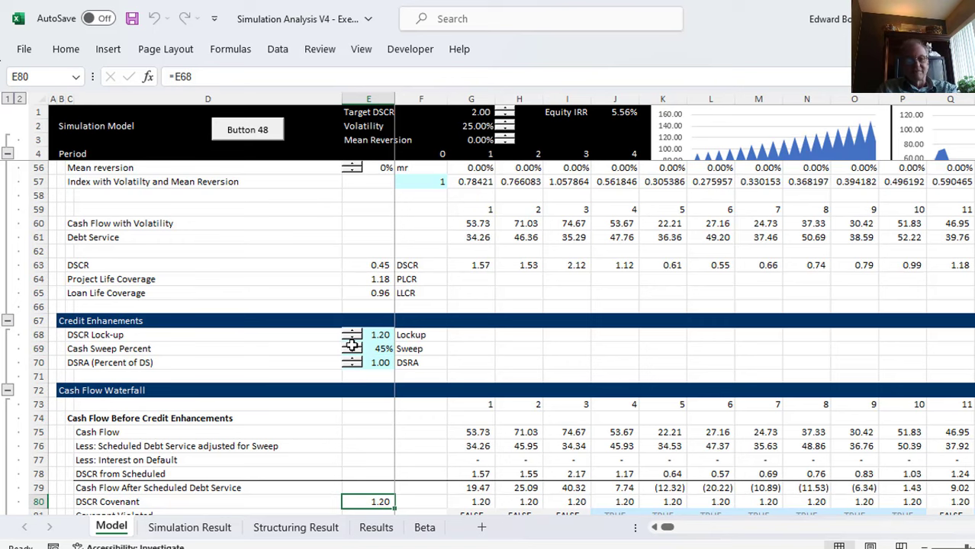
Step: Open the macro assigned to Run Simulation on the Structuring Result sheet for editing in the Visual Basic editor
{"action": "key", "text": "ctrl+Page_Down"}
{"action": "key", "text": "ctrl+Page_Down"}
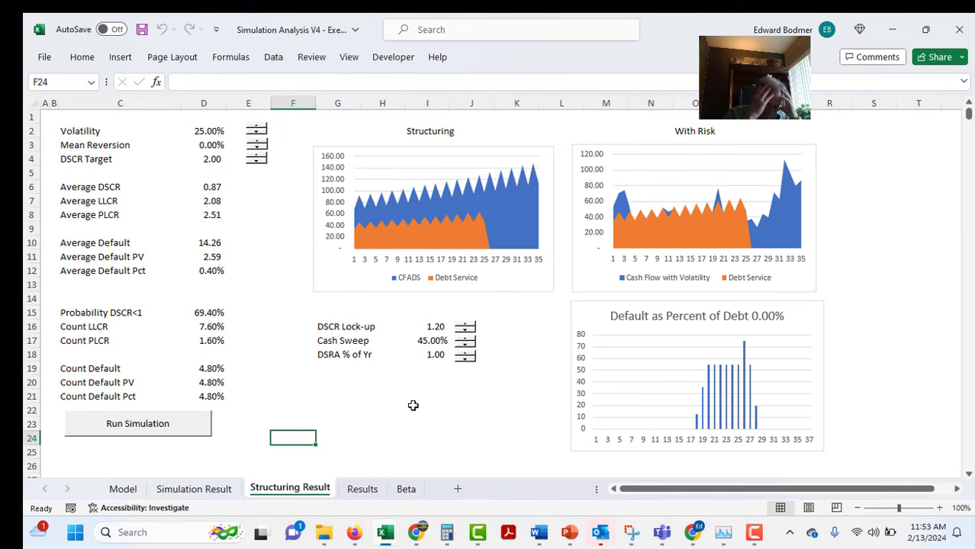
{"action": "right_click", "coordinate": [147, 437]}
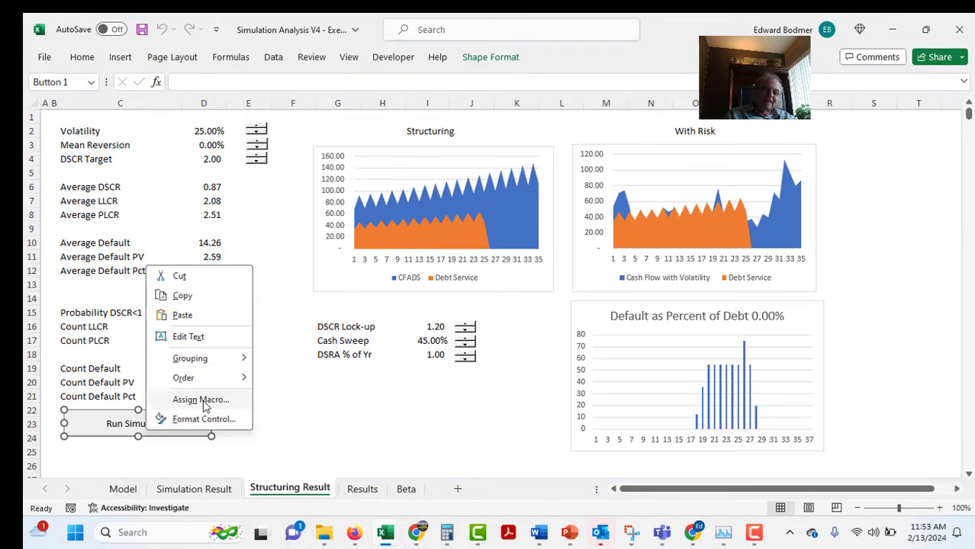
{"action": "left_click", "coordinate": [199, 400]}
{"action": "left_click", "coordinate": [344, 306]}
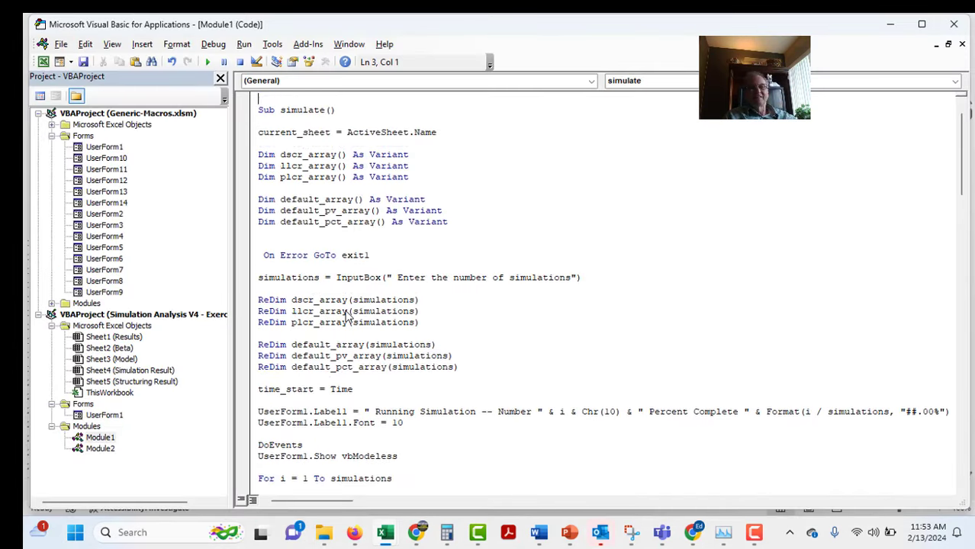
Step: Read the start of Module1, from the Option Base and Public simulations declarations through the DSCR, LLCR and PLCR array declarations
{"action": "key", "text": "Up"}
{"action": "key", "text": "Up"}
{"action": "key", "text": "Down"}
{"action": "key", "text": "Down"}
{"action": "key", "text": "Down"}
{"action": "key", "text": "Down"}
{"action": "key", "text": "Down"}
{"action": "key", "text": "Down"}
{"action": "key", "text": "Down"}
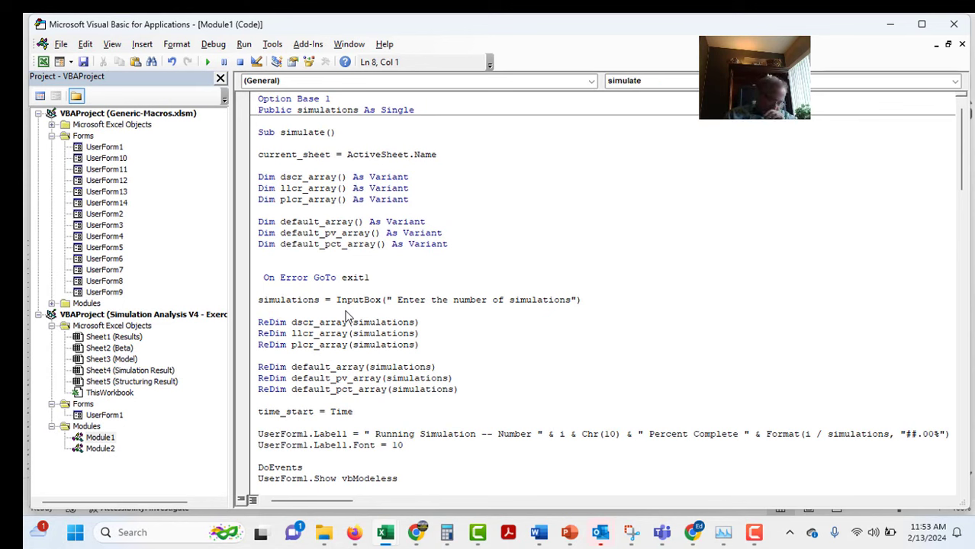
{"action": "key", "text": "Down"}
{"action": "key", "text": "Down"}
{"action": "key", "text": "Down"}
{"action": "key", "text": "Down"}
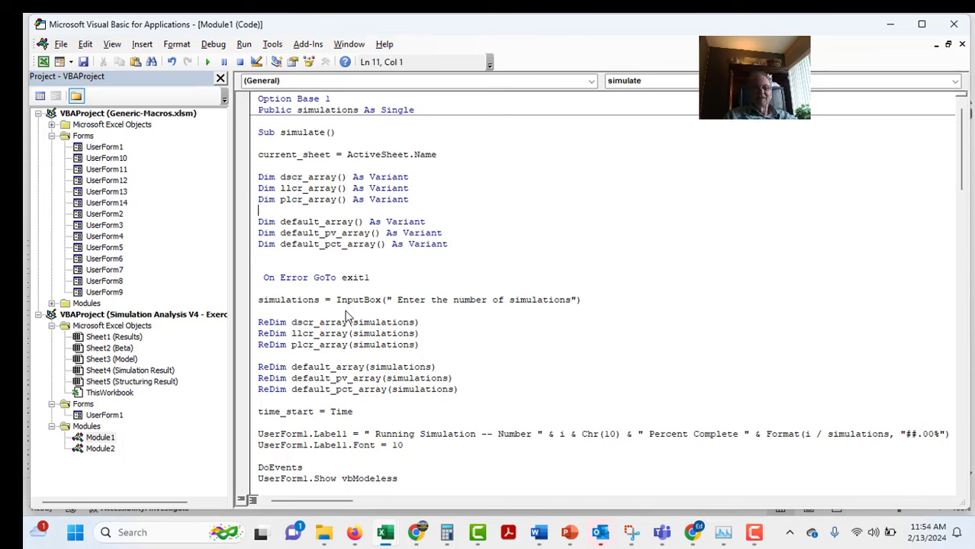
Step: Go back to the Sub simulate() line at the start of the macro
{"action": "key", "text": "Up"}
{"action": "key", "text": "Up"}
{"action": "key", "text": "Up"}
{"action": "key", "text": "Up"}
{"action": "key", "text": "Up"}
{"action": "key", "text": "Up"}
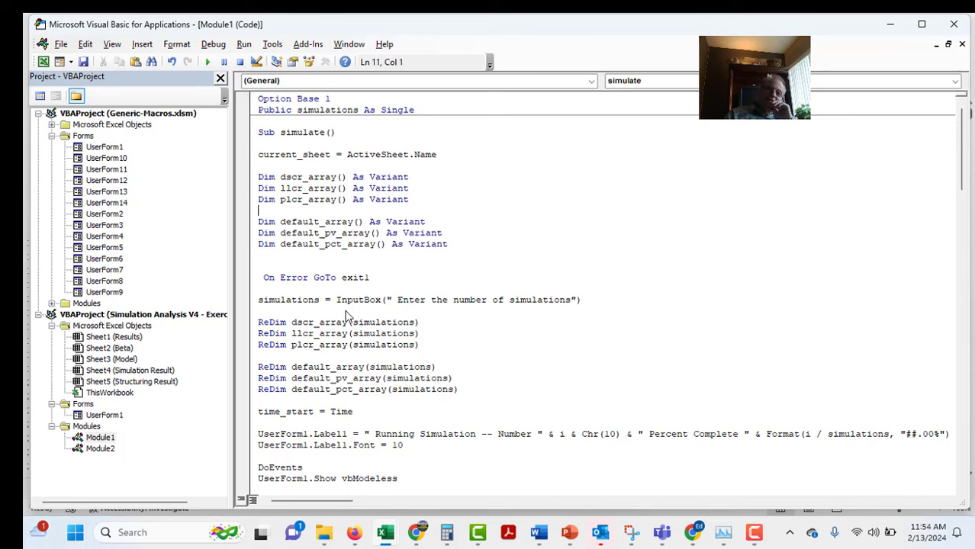
{"action": "key", "text": "Up"}
{"action": "key", "text": "Up"}
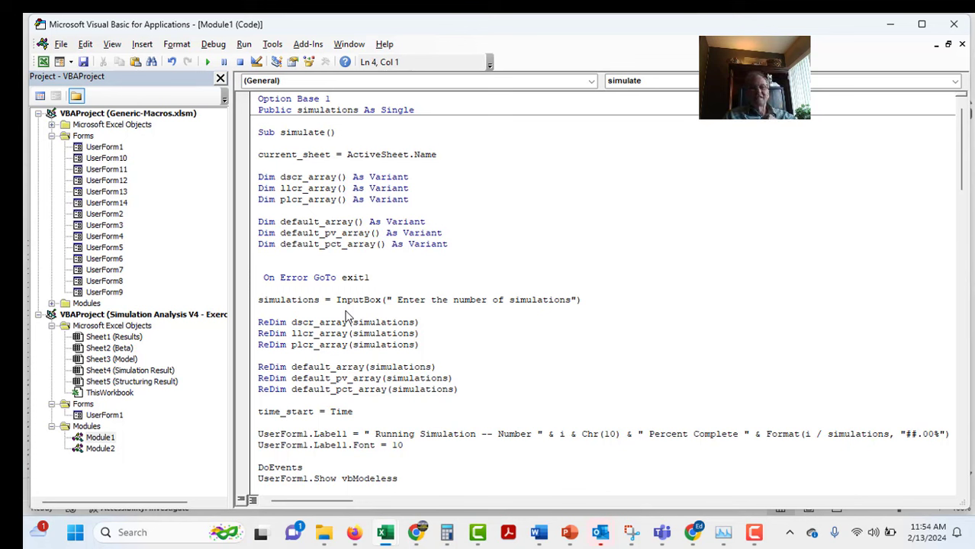
Step: Examine the three coverage ratio array declarations and the empty parentheses of dscr_array
{"action": "key", "text": "Down"}
{"action": "key", "text": "Down"}
{"action": "key", "text": "Down"}
{"action": "key", "text": "Down"}
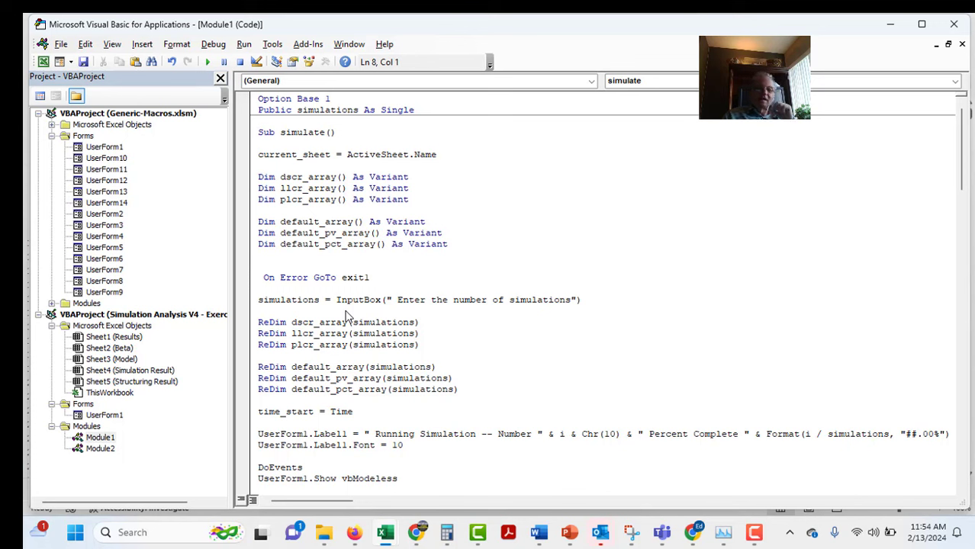
{"action": "key", "text": "Down"}
{"action": "key", "text": "Down"}
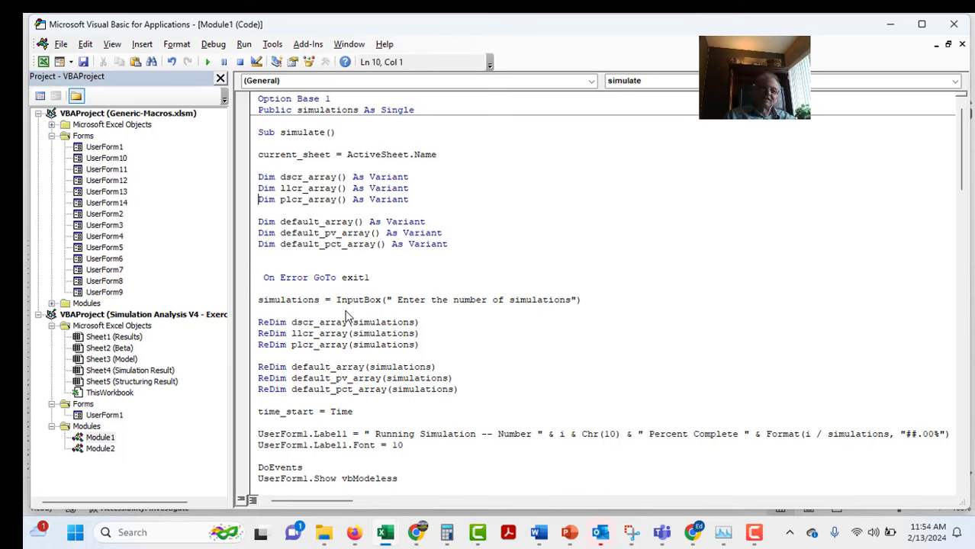
{"action": "key", "text": "Up"}
{"action": "key", "text": "Up"}
{"action": "key", "text": "Right"}
{"action": "key", "text": "Right"}
{"action": "key", "text": "Right"}
{"action": "key", "text": "Right"}
{"action": "key", "text": "Right"}
{"action": "key", "text": "Right"}
{"action": "key", "text": "Right"}
{"action": "key", "text": "Right"}
{"action": "key", "text": "Right"}
{"action": "key", "text": "Right"}
{"action": "key", "text": "Right"}
{"action": "key", "text": "Right"}
{"action": "key", "text": "Right"}
{"action": "key", "text": "Right"}
{"action": "key", "text": "Right"}
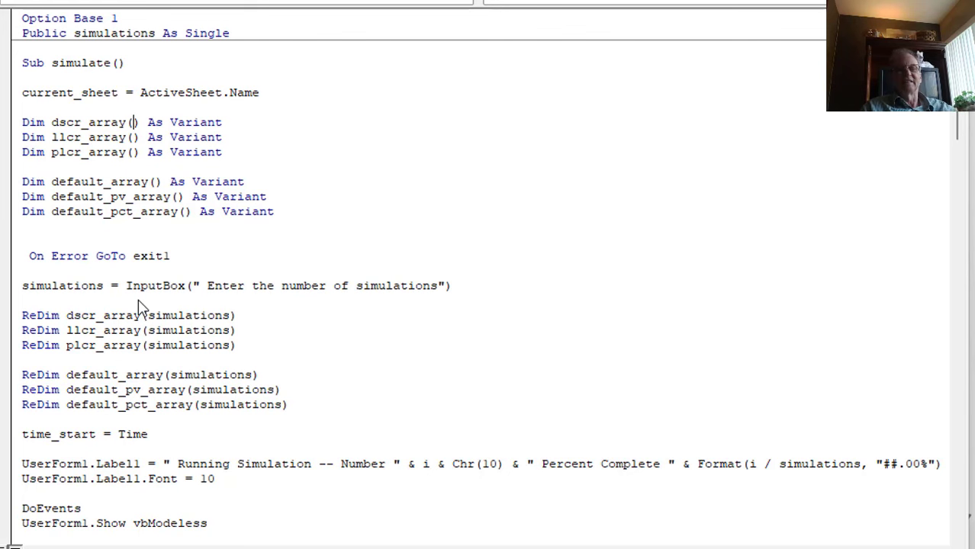
Step: Compare the default_array declaration with the dscr_array declaration in the simulate macro
{"action": "key", "text": "Down"}
{"action": "key", "text": "Down"}
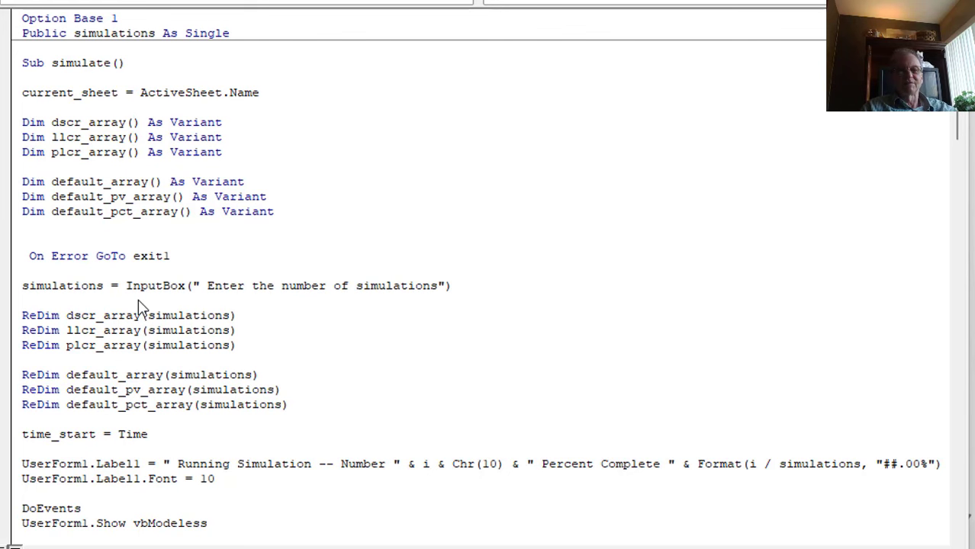
{"action": "key", "text": "Down"}
{"action": "key", "text": "Down"}
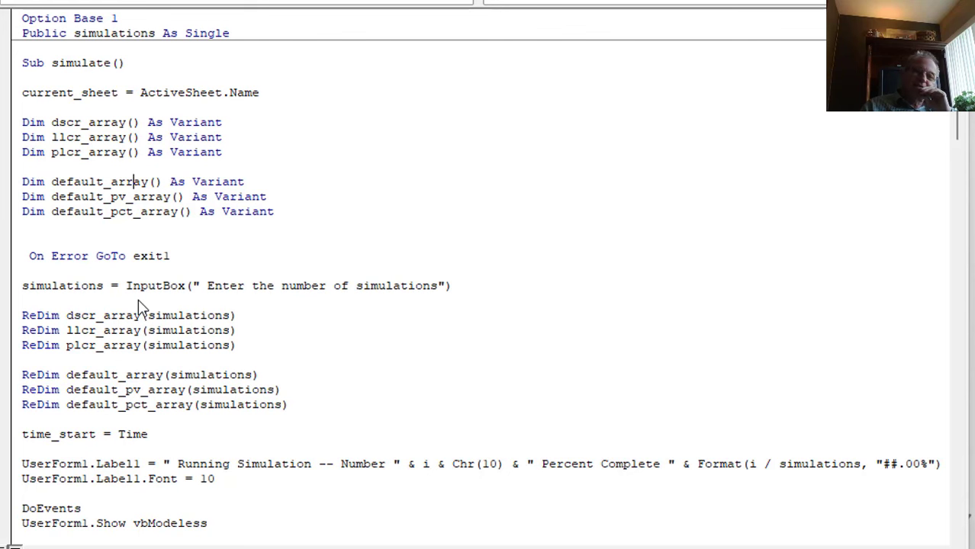
{"action": "key", "text": "Up"}
{"action": "key", "text": "Up"}
{"action": "key", "text": "Up"}
{"action": "key", "text": "Up"}
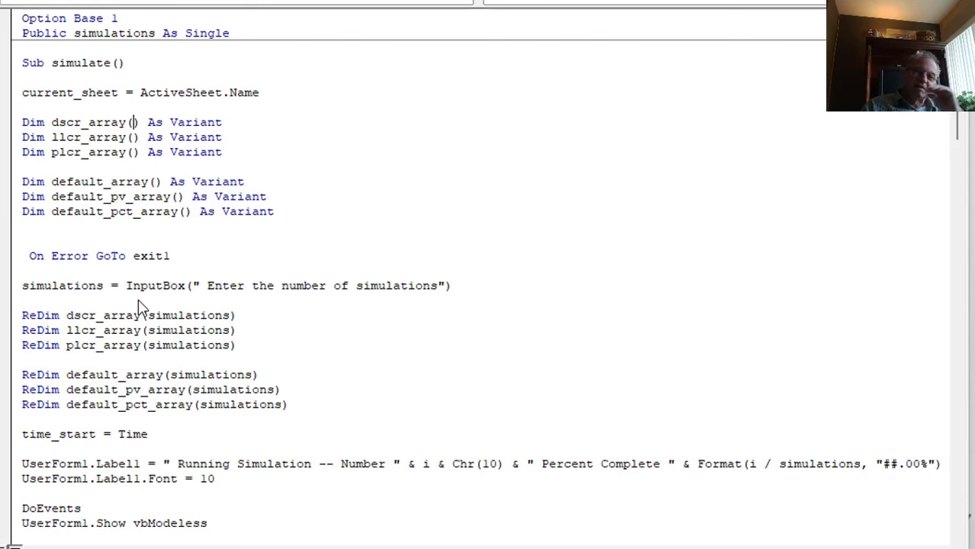
Step: Follow the code past the number-of-simulations InputBox to the ReDim dscr_array statement
{"action": "key", "text": "Down"}
{"action": "key", "text": "Down"}
{"action": "key", "text": "Down"}
{"action": "key", "text": "Down"}
{"action": "key", "text": "Down"}
{"action": "key", "text": "Down"}
{"action": "key", "text": "Down"}
{"action": "key", "text": "Down"}
{"action": "key", "text": "Down"}
{"action": "key", "text": "Down"}
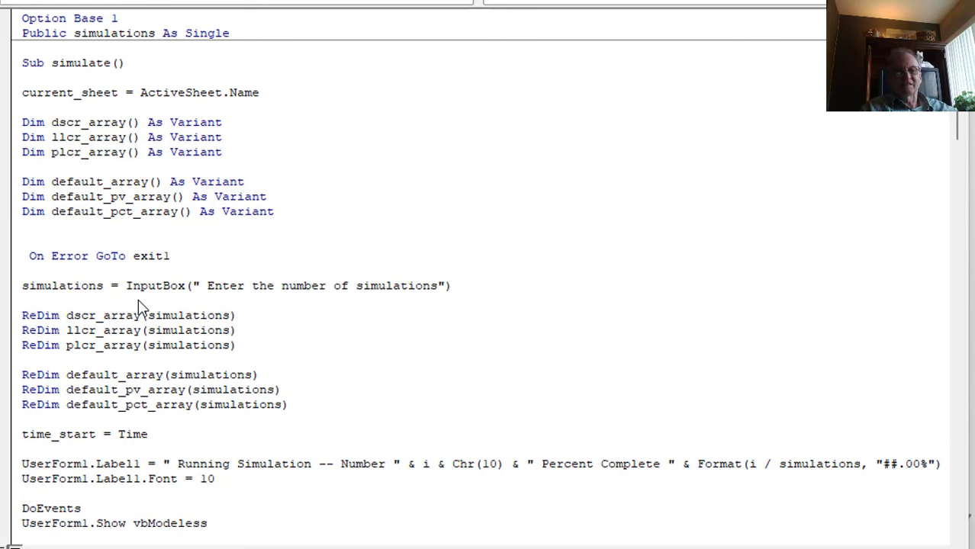
{"action": "key", "text": "Down"}
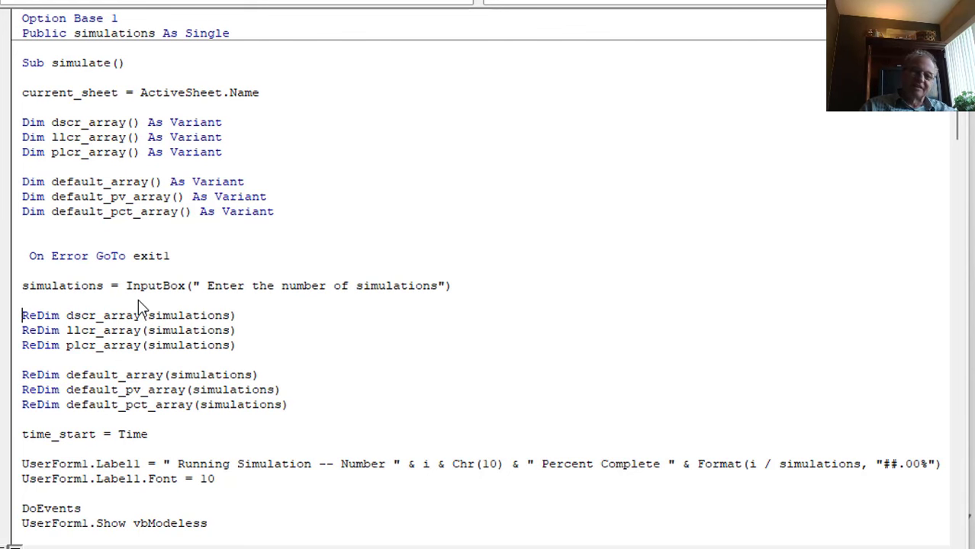
Step: Return from the ReDim statements to the Dim declarations of the coverage ratio arrays
{"action": "key", "text": "Up"}
{"action": "key", "text": "Up"}
{"action": "key", "text": "Up"}
{"action": "key", "text": "Up"}
{"action": "key", "text": "Up"}
{"action": "key", "text": "Up"}
{"action": "key", "text": "Up"}
{"action": "key", "text": "Up"}
{"action": "key", "text": "Up"}
{"action": "key", "text": "Up"}
{"action": "key", "text": "Up"}
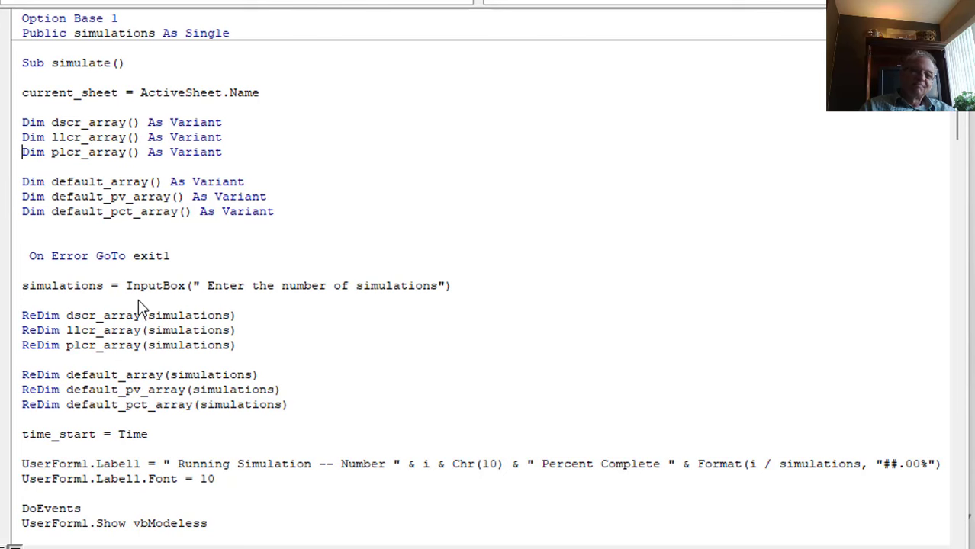
Step: Follow the code from the Dim declarations past the ReDim statements to the array assignments inside the For loop
{"action": "key", "text": "Down"}
{"action": "key", "text": "Down"}
{"action": "key", "text": "Down"}
{"action": "key", "text": "Down"}
{"action": "key", "text": "Down"}
{"action": "key", "text": "Down"}
{"action": "key", "text": "Down"}
{"action": "key", "text": "Down"}
{"action": "key", "text": "Down"}
{"action": "key", "text": "Down"}
{"action": "key", "text": "Down"}
{"action": "key", "text": "Down"}
{"action": "key", "text": "Down"}
{"action": "key", "text": "Down"}
{"action": "key", "text": "Down"}
{"action": "key", "text": "Down"}
{"action": "key", "text": "Down"}
{"action": "key", "text": "Down"}
{"action": "key", "text": "Down"}
{"action": "key", "text": "Down"}
{"action": "key", "text": "Down"}
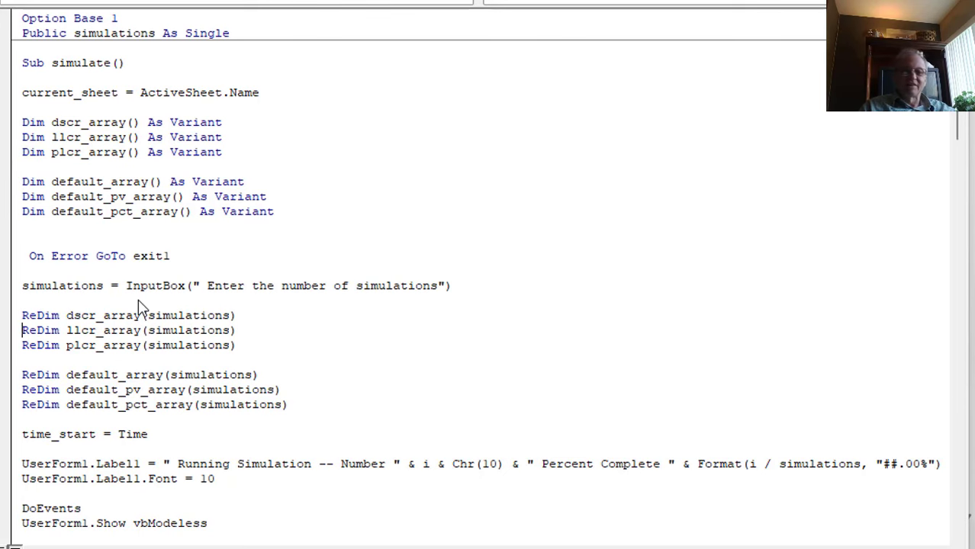
{"action": "key", "text": "Up"}
{"action": "key", "text": "Up"}
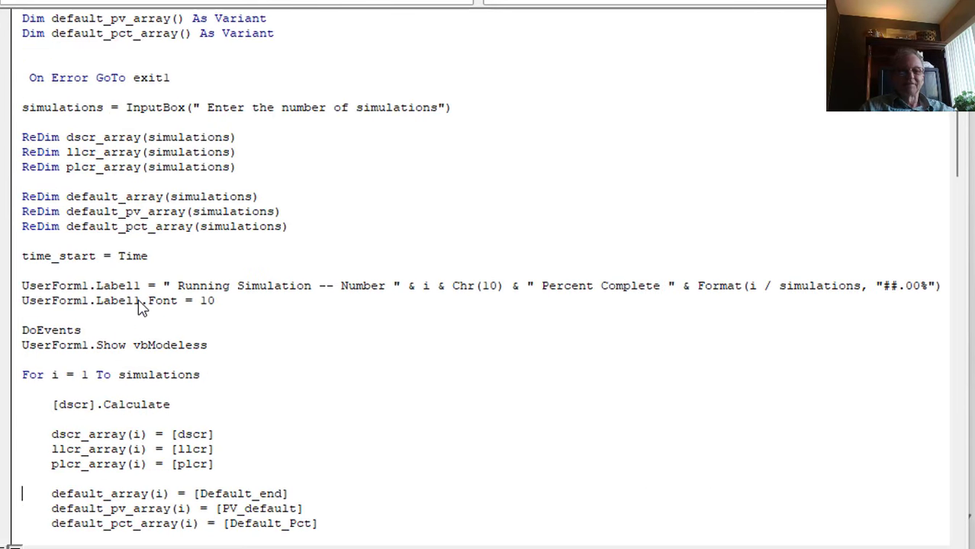
Step: Return from the loop's array assignments to the UserForm1.Label1 statement below time_start
{"action": "key", "text": "Up"}
{"action": "key", "text": "Up"}
{"action": "key", "text": "Up"}
{"action": "key", "text": "Up"}
{"action": "key", "text": "Up"}
{"action": "key", "text": "Up"}
{"action": "key", "text": "Up"}
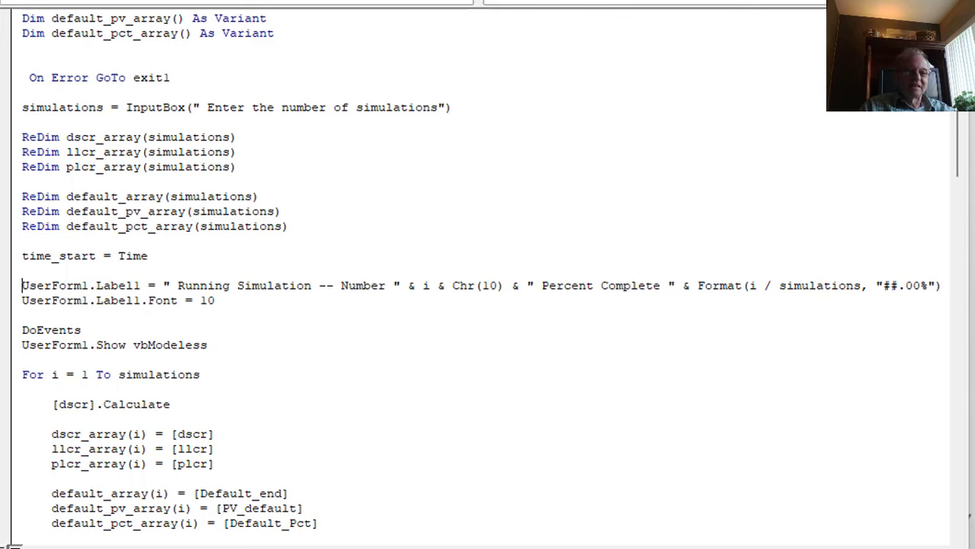
Step: View the design of the Running Simulation user form, UserForm1, and return to the Module1 code
{"action": "key", "text": "shift+F7"}
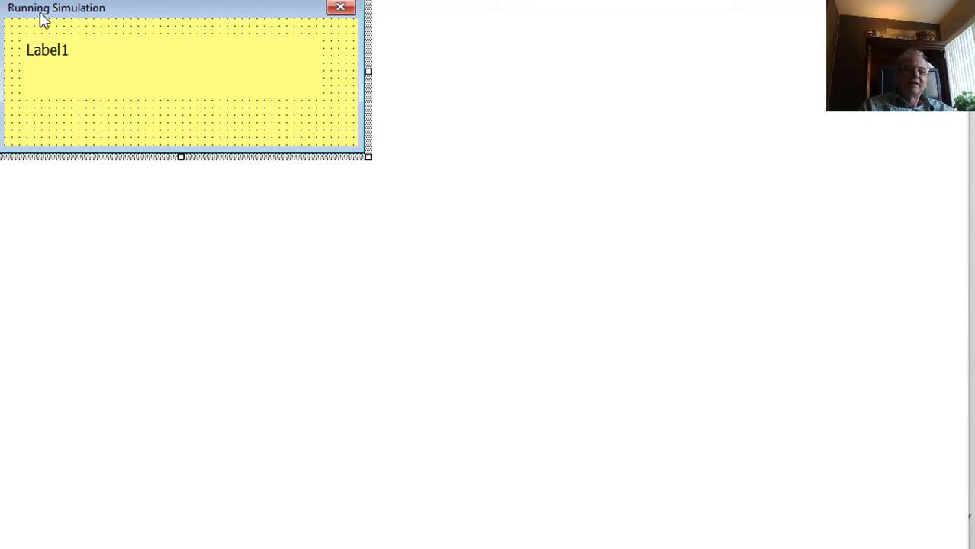
{"action": "key", "text": "alt+w"}
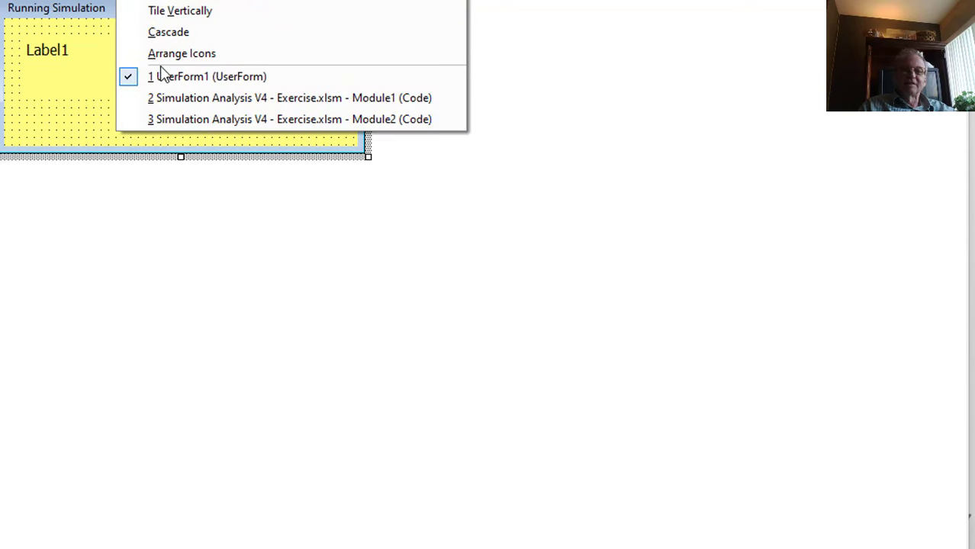
{"action": "left_click", "coordinate": [177, 100]}
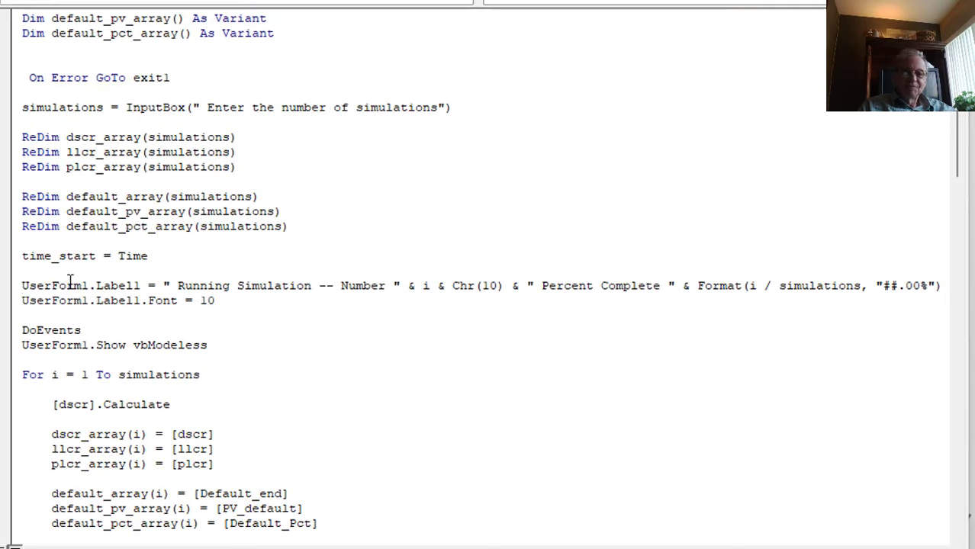
Step: Examine the UserForm1.Label1 caption and font statements that precede the simulation loop
{"action": "key", "text": "Down"}
{"action": "key", "text": "Up"}
{"action": "key", "text": "Up"}
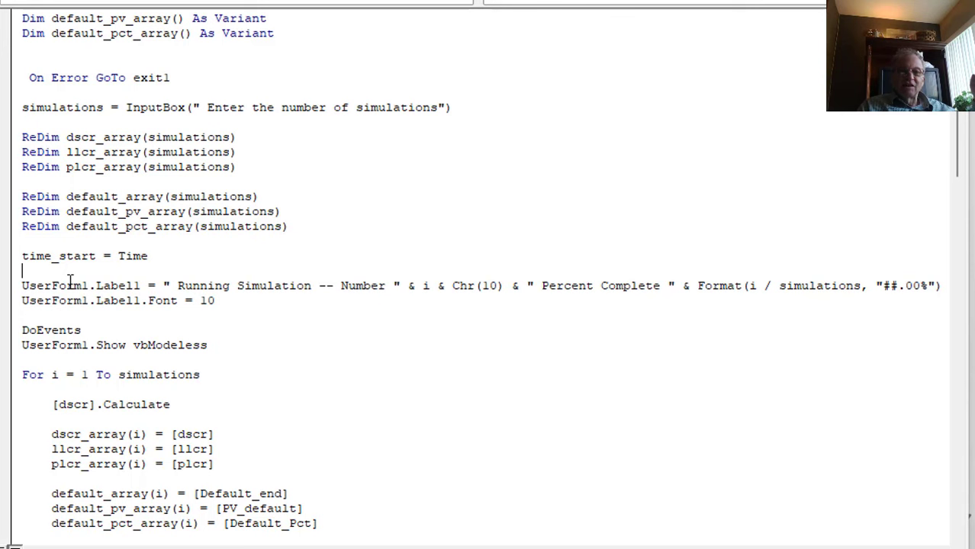
{"action": "key", "text": "Down"}
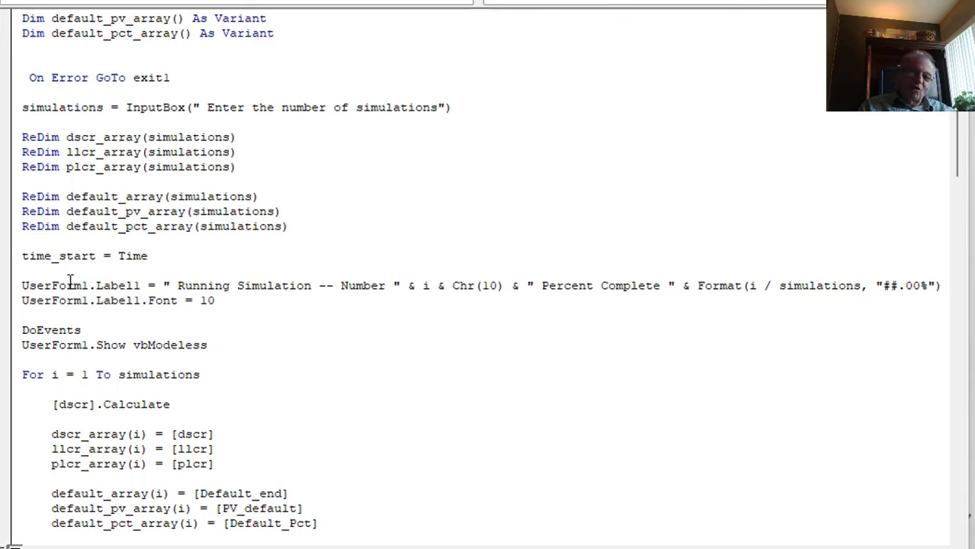
{"action": "left_click", "coordinate": [220, 285]}
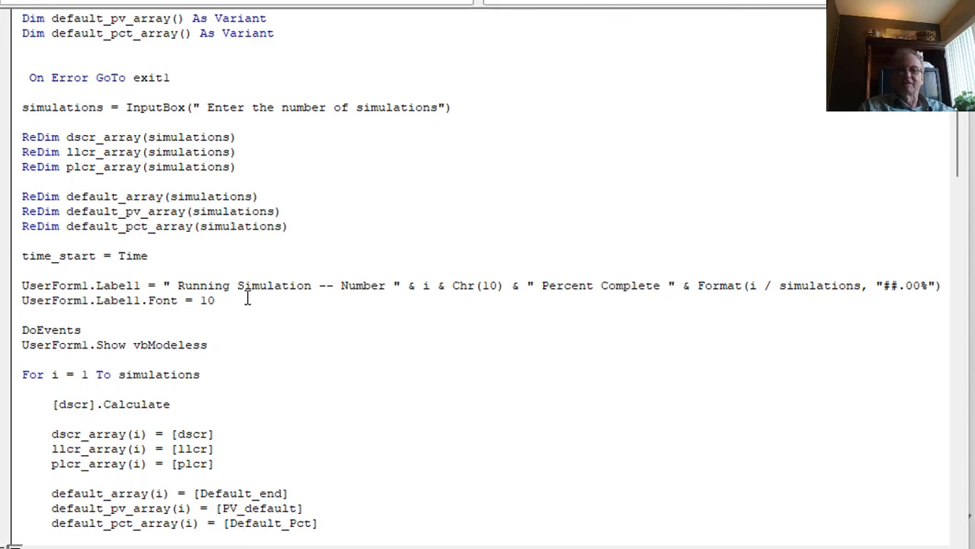
{"action": "key", "text": "Home"}
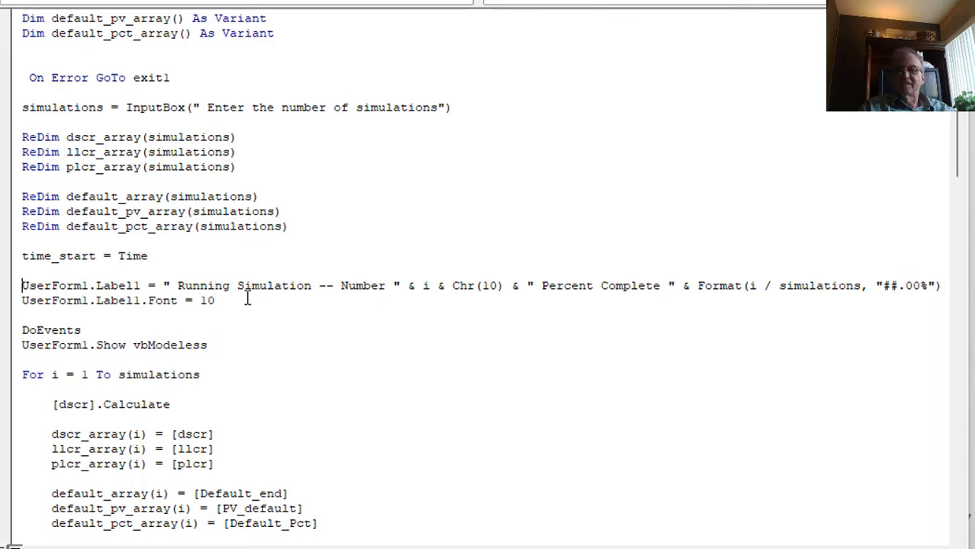
{"action": "key", "text": "Down"}
{"action": "key", "text": "Down"}
{"action": "key", "text": "Up"}
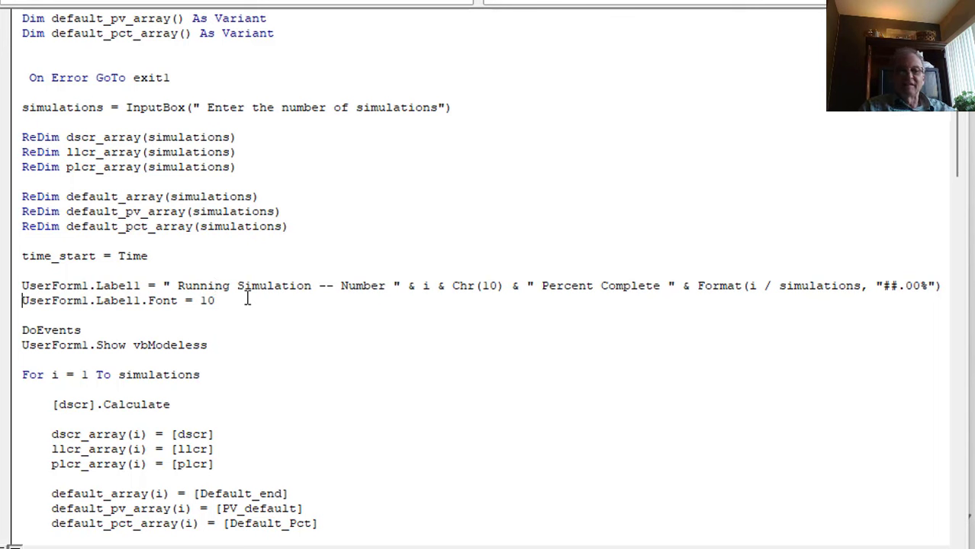
{"action": "key", "text": "Up"}
{"action": "key", "text": "Up"}
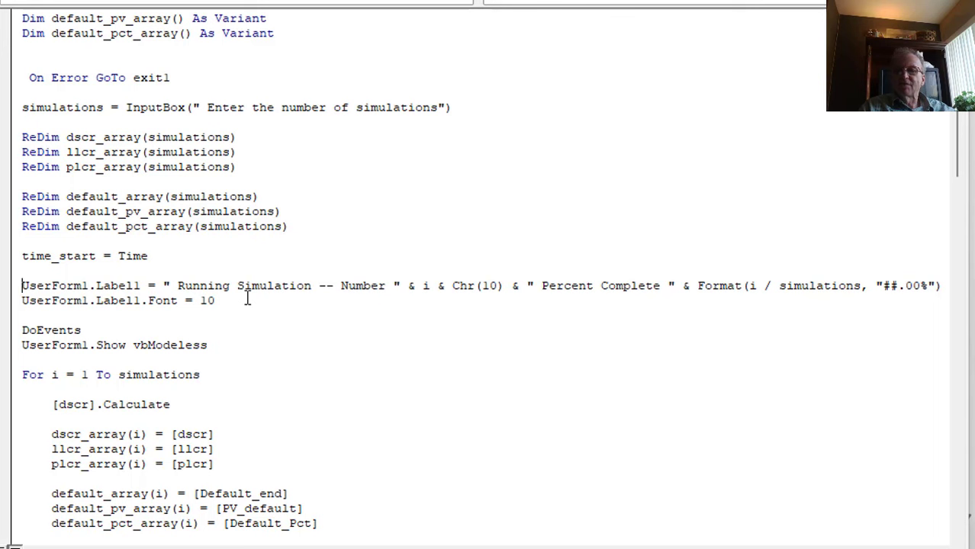
{"action": "key", "text": "Down"}
{"action": "key", "text": "Down"}
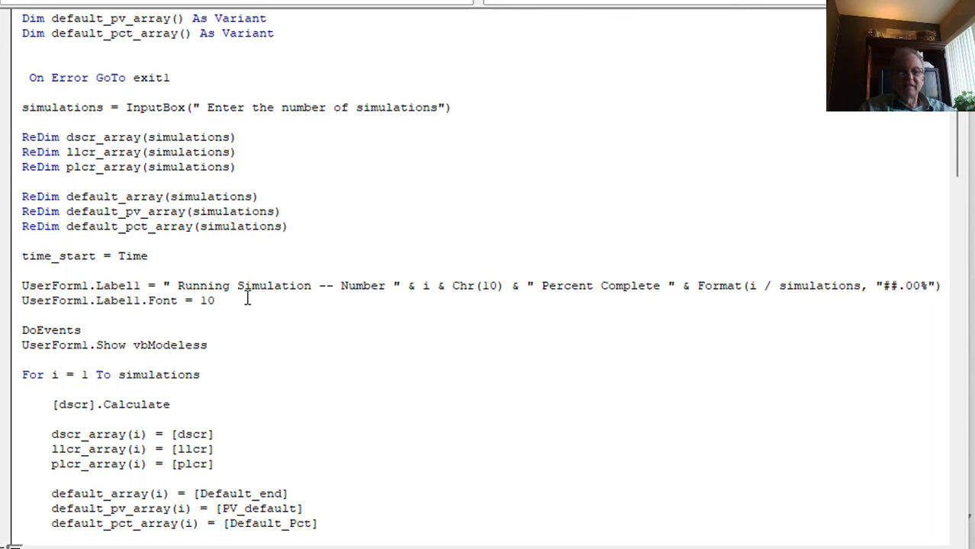
Step: Read the UserForm1.Label1 caption statement through to its Seconds Taken part and compare it with the adjacent lines
{"action": "key", "text": "Up"}
{"action": "key", "text": "Up"}
{"action": "key", "text": "Down"}
{"action": "key", "text": "End"}
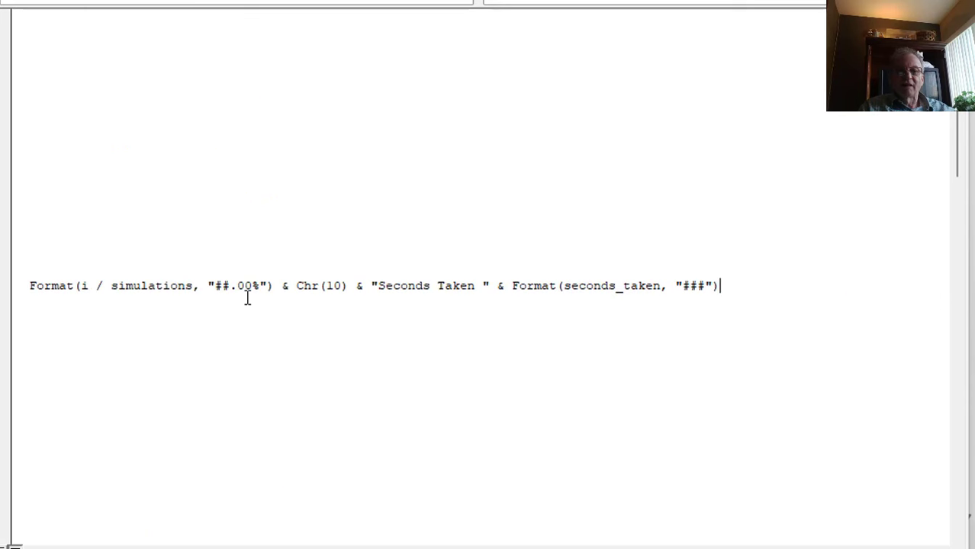
{"action": "key", "text": "Home"}
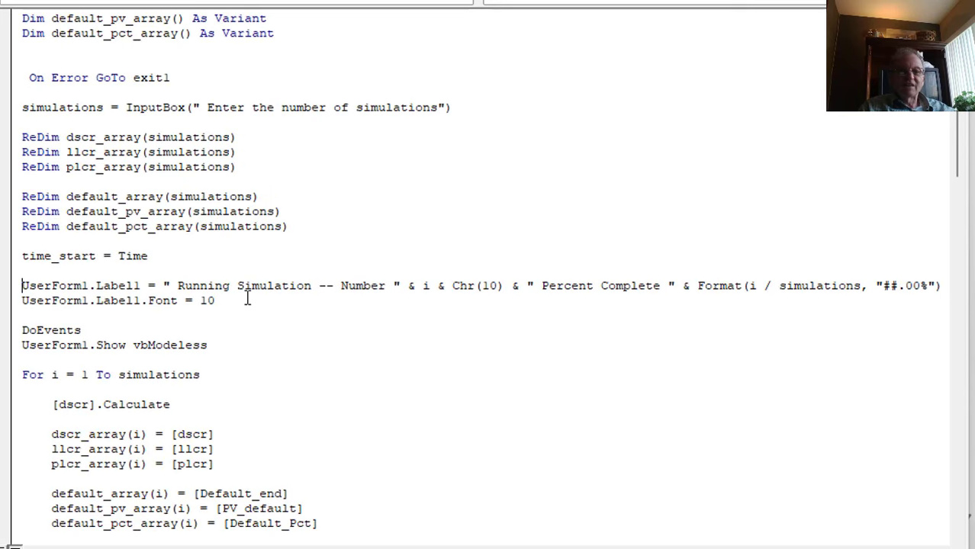
{"action": "key", "text": "Up"}
{"action": "key", "text": "Up"}
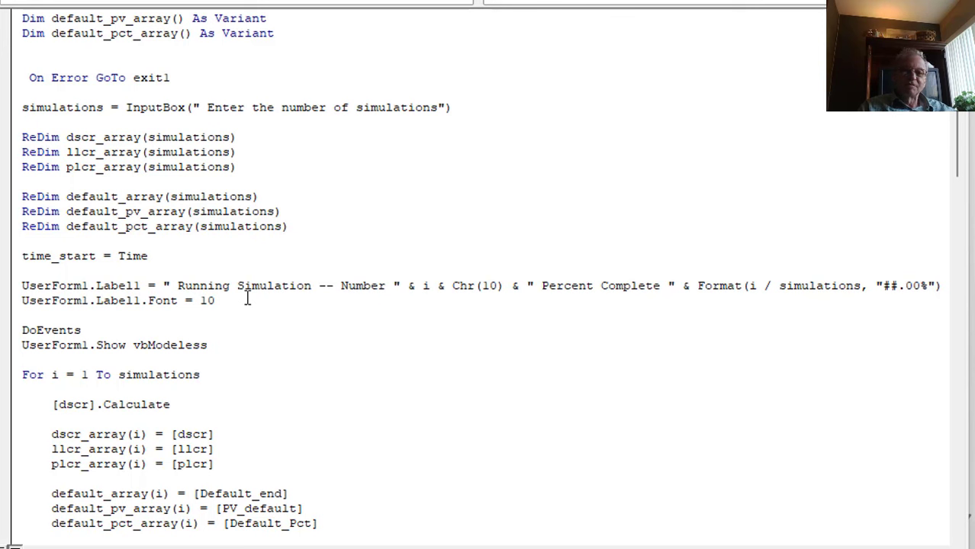
{"action": "key", "text": "Down"}
{"action": "key", "text": "Down"}
{"action": "key", "text": "Down"}
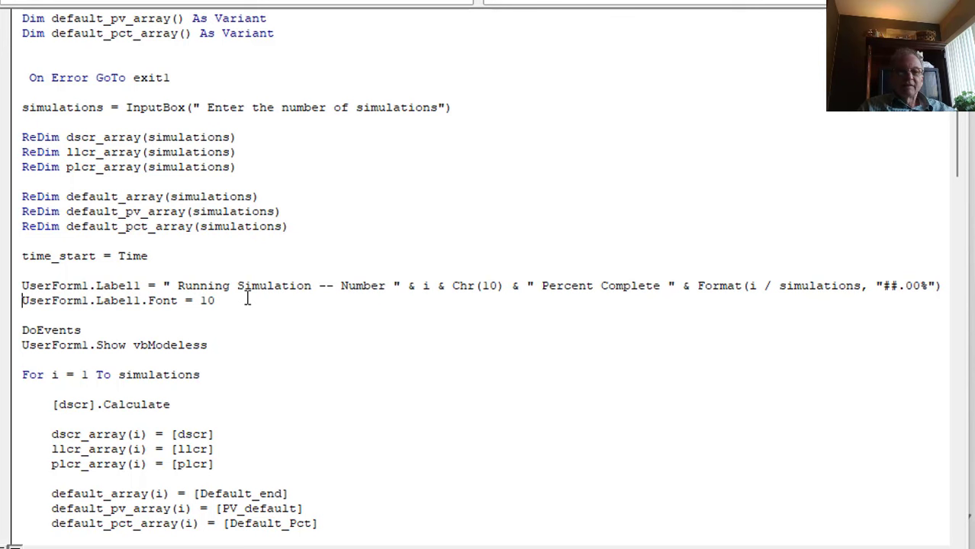
{"action": "key", "text": "Up"}
{"action": "key", "text": "End"}
{"action": "key", "text": "Up"}
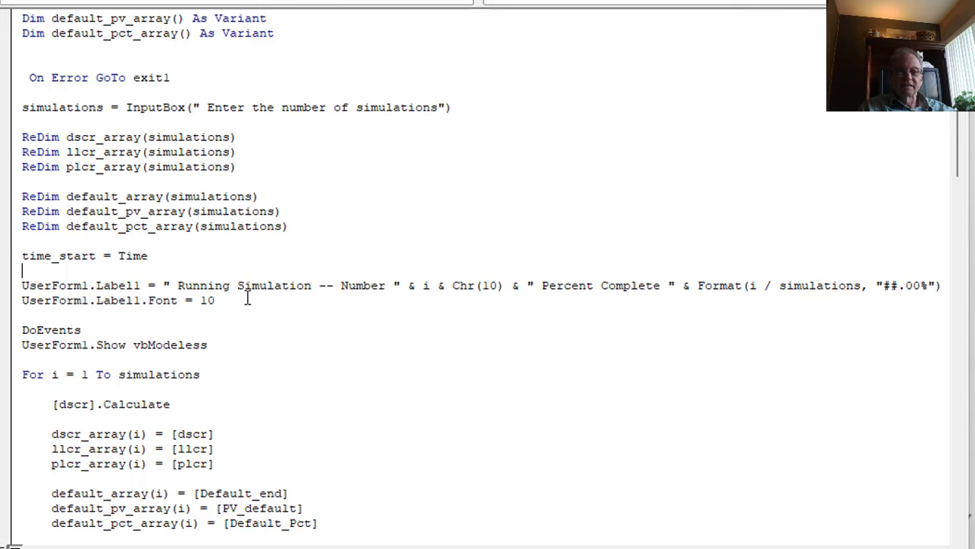
{"action": "key", "text": "Down"}
{"action": "key", "text": "End"}
{"action": "key", "text": "Up"}
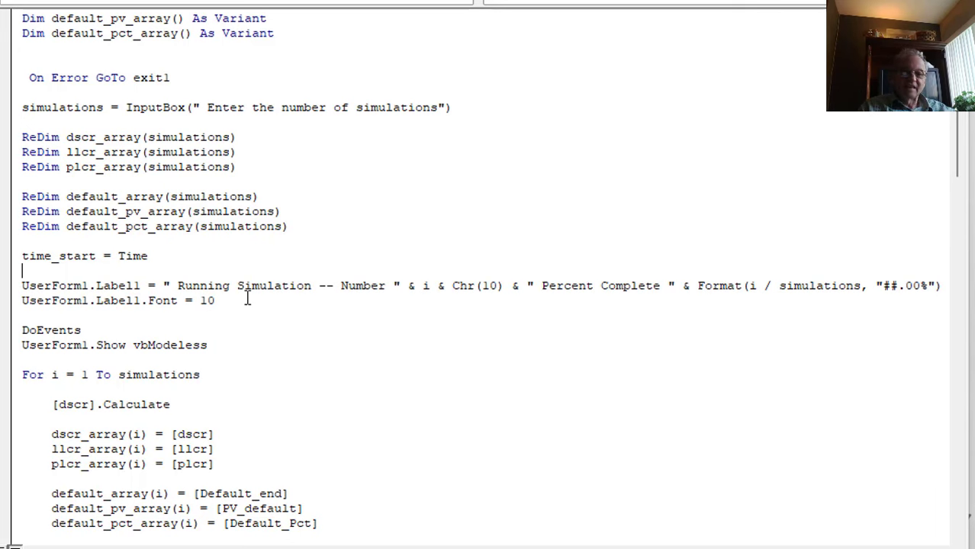
Step: Follow the code into the For loop as far as the progress update inside the If test_show block
{"action": "key", "text": "Down"}
{"action": "key", "text": "Down"}
{"action": "key", "text": "Down"}
{"action": "key", "text": "Down"}
{"action": "key", "text": "Down"}
{"action": "key", "text": "Down"}
{"action": "key", "text": "Down"}
{"action": "key", "text": "Down"}
{"action": "key", "text": "Down"}
{"action": "key", "text": "Down"}
{"action": "key", "text": "Down"}
{"action": "key", "text": "Down"}
{"action": "key", "text": "Down"}
{"action": "key", "text": "Down"}
{"action": "key", "text": "Down"}
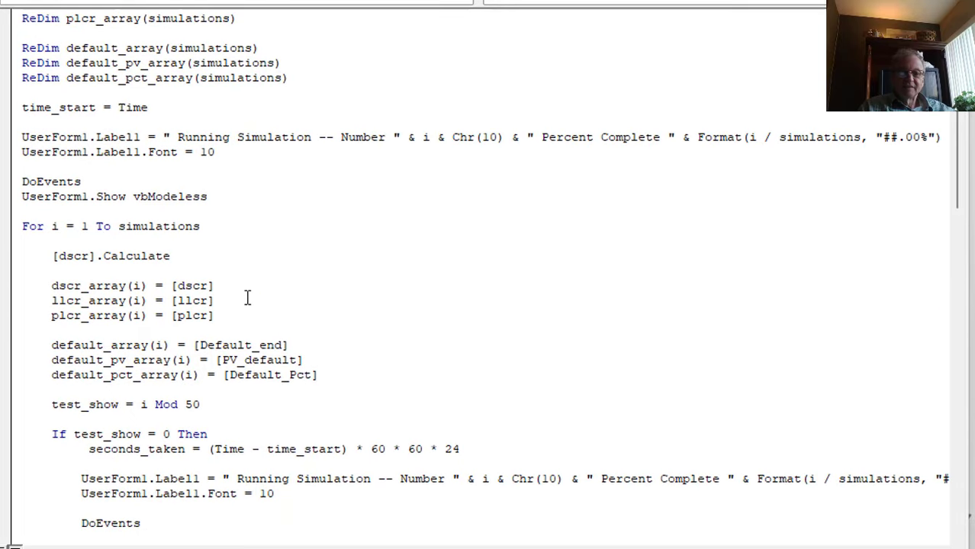
{"action": "key", "text": "Up"}
{"action": "key", "text": "Up"}
{"action": "key", "text": "Up"}
{"action": "key", "text": "Up"}
{"action": "key", "text": "Up"}
{"action": "key", "text": "Up"}
{"action": "key", "text": "Up"}
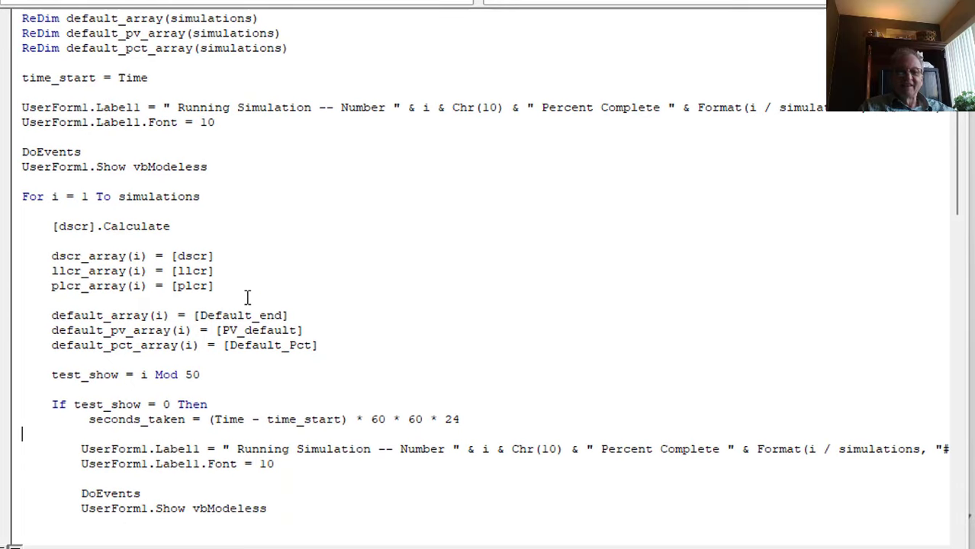
Step: Examine the label, font, DoEvents and UserForm1.Show statements inside the If test_show block
{"action": "key", "text": "Down"}
{"action": "key", "text": "Down"}
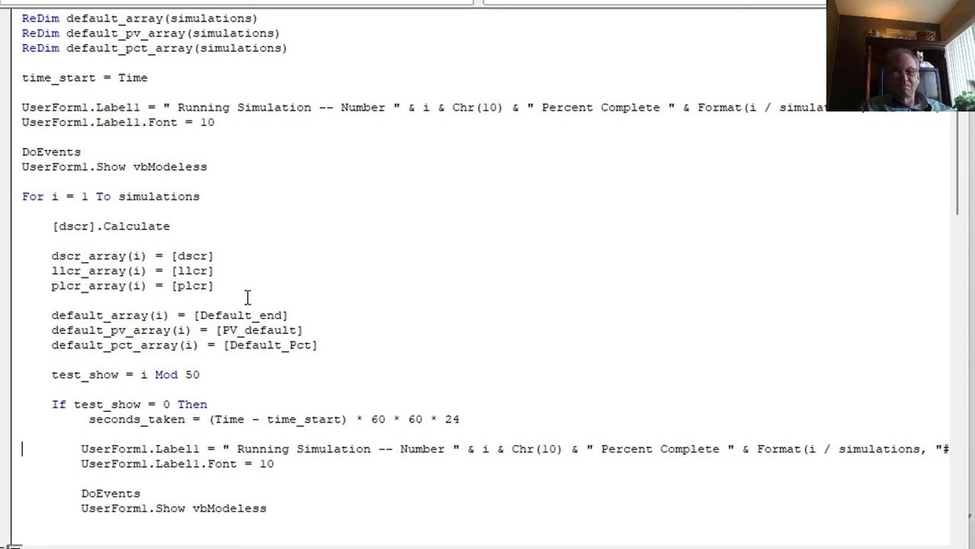
{"action": "key", "text": "Down"}
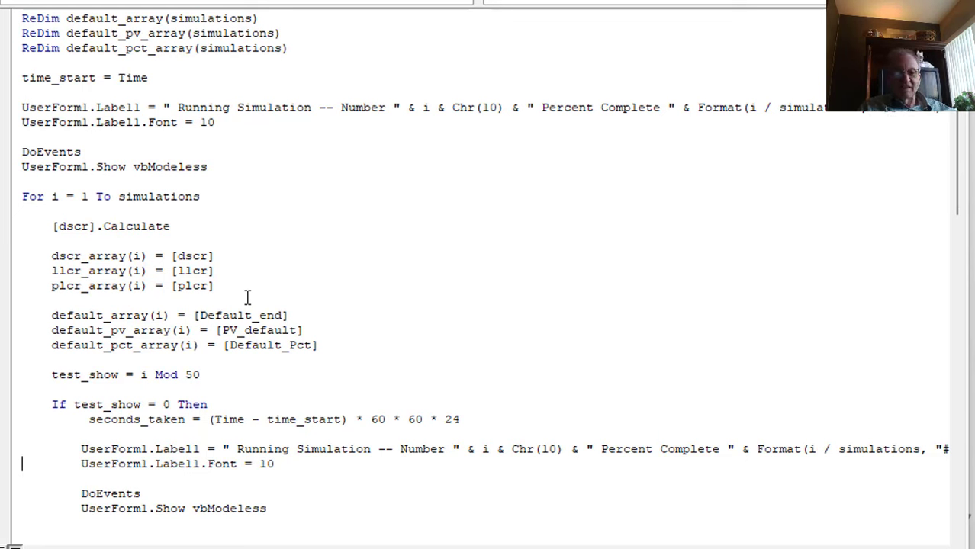
{"action": "key", "text": "Down"}
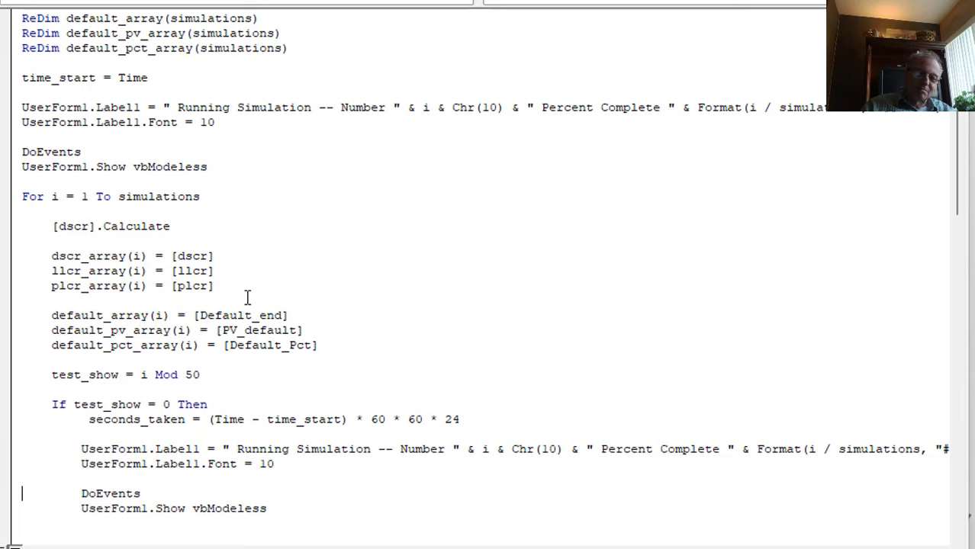
{"action": "key", "text": "Down"}
{"action": "key", "text": "Down"}
{"action": "key", "text": "Down"}
{"action": "key", "text": "Up"}
{"action": "key", "text": "Up"}
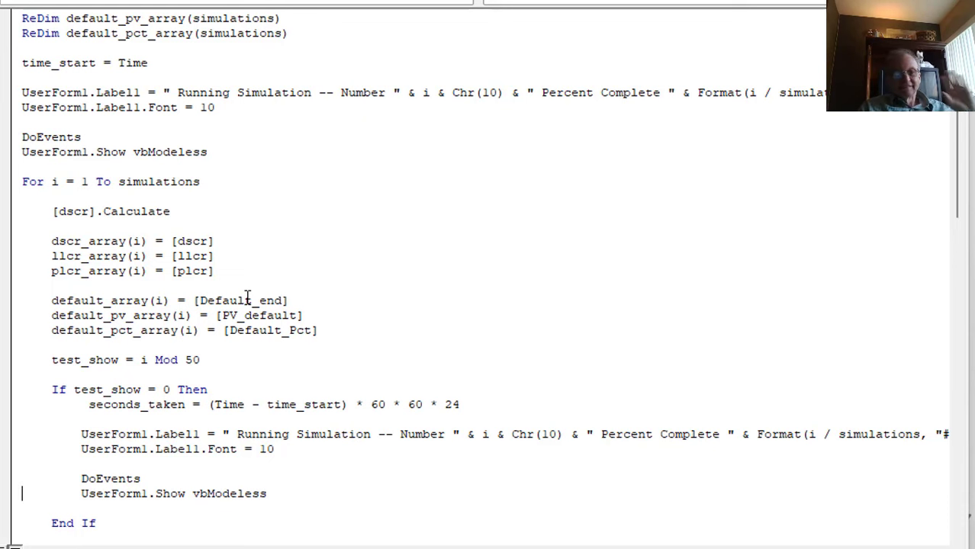
Step: Examine the test_show = i Mod 50 statement together with the If test_show = 0 condition
{"action": "key", "text": "Up"}
{"action": "key", "text": "Up"}
{"action": "key", "text": "Up"}
{"action": "key", "text": "Up"}
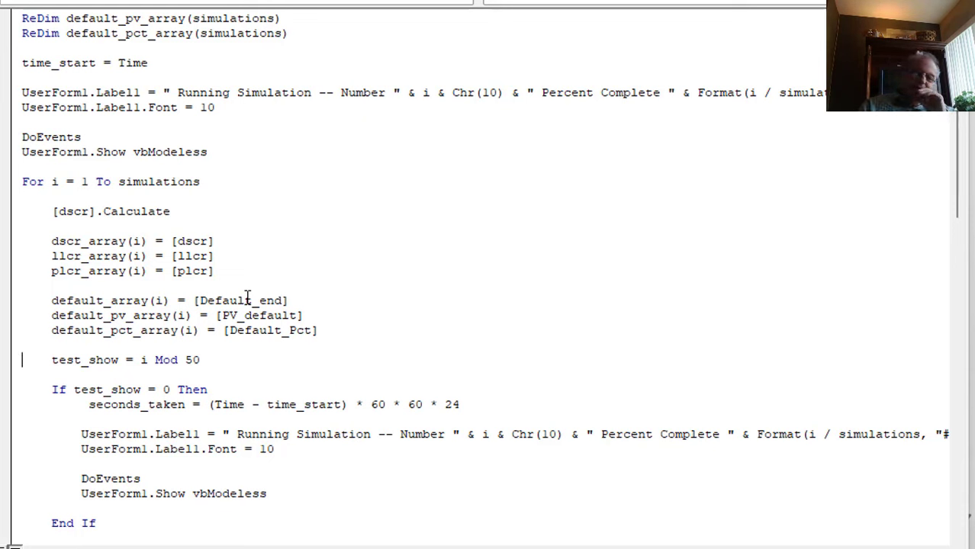
{"action": "key", "text": "Up"}
{"action": "key", "text": "Down"}
{"action": "key", "text": "Down"}
{"action": "key", "text": "Down"}
{"action": "key", "text": "Down"}
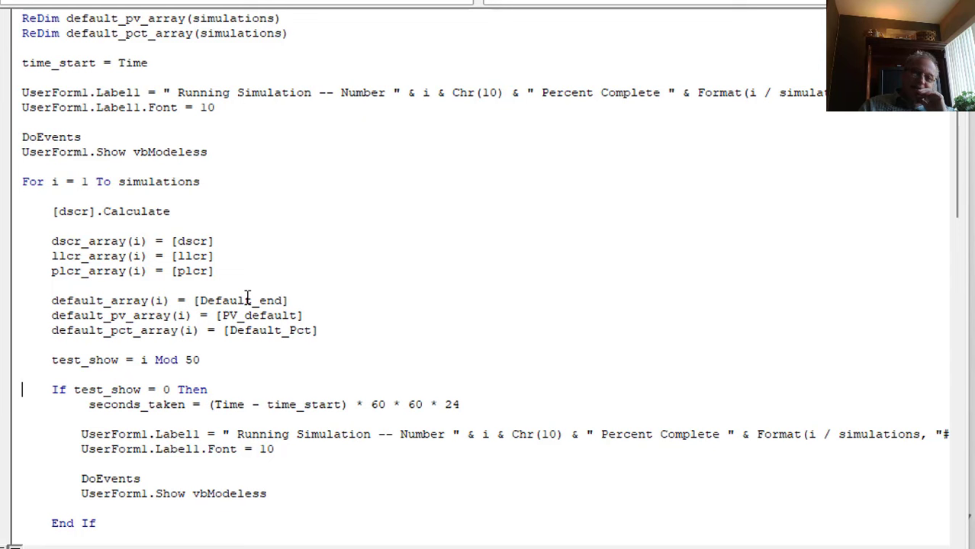
{"action": "key", "text": "Up"}
{"action": "key", "text": "Up"}
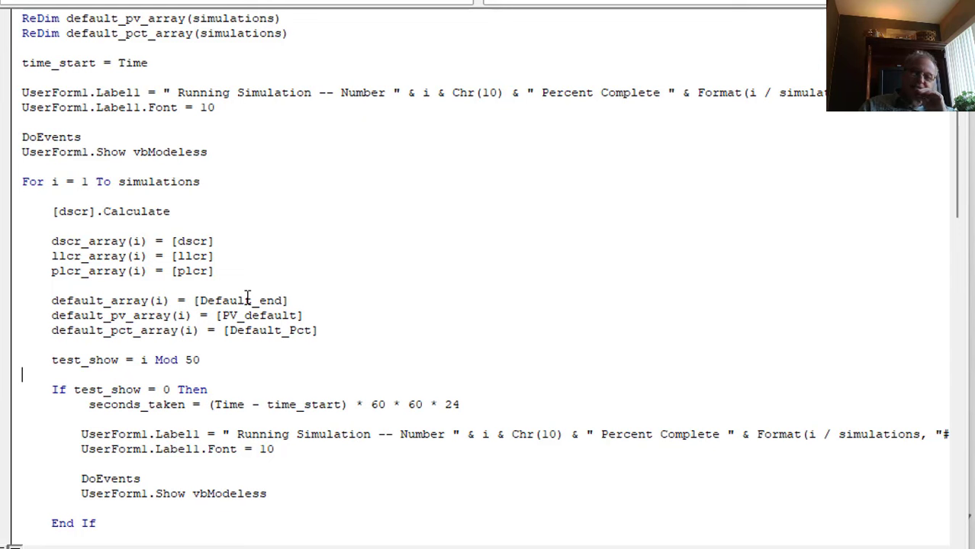
{"action": "key", "text": "Up"}
{"action": "key", "text": "End"}
{"action": "key", "text": "Home"}
{"action": "key", "text": "Down"}
{"action": "key", "text": "Down"}
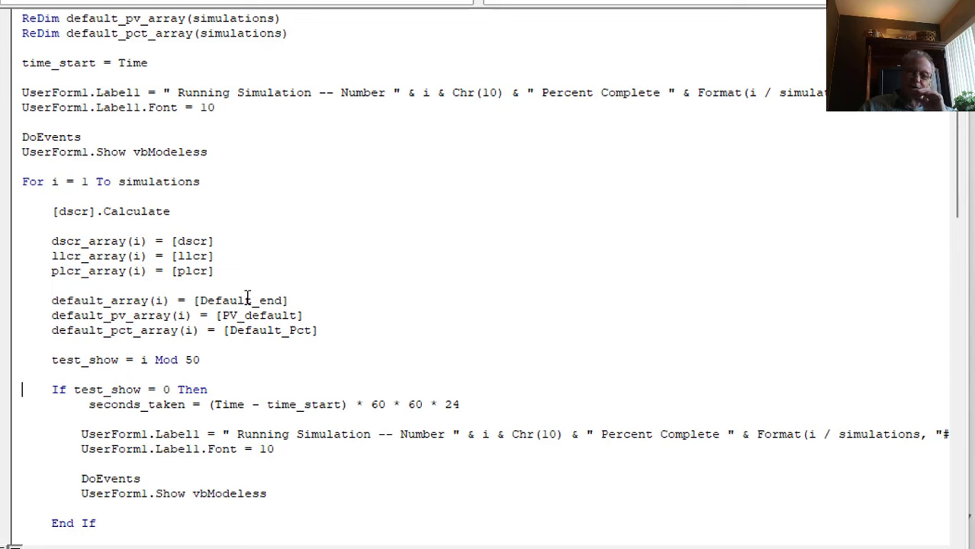
Step: Examine the seconds_taken formula inside the If block, including its 60 * 60 * 24 conversion factor
{"action": "key", "text": "Down"}
{"action": "key", "text": "End"}
{"action": "key", "text": "Left"}
{"action": "key", "text": "Left"}
{"action": "key", "text": "Left"}
{"action": "key", "text": "Left"}
{"action": "key", "text": "Left"}
{"action": "key", "text": "Left"}
{"action": "key", "text": "Left"}
{"action": "key", "text": "Left"}
{"action": "key", "text": "Left"}
{"action": "key", "text": "Left"}
{"action": "key", "text": "Left"}
{"action": "key", "text": "Left"}
{"action": "key", "text": "Left"}
{"action": "key", "text": "Left"}
{"action": "key", "text": "Left"}
{"action": "key", "text": "Left"}
{"action": "key", "text": "Left"}
{"action": "key", "text": "Left"}
{"action": "key", "text": "Left"}
{"action": "key", "text": "Left"}
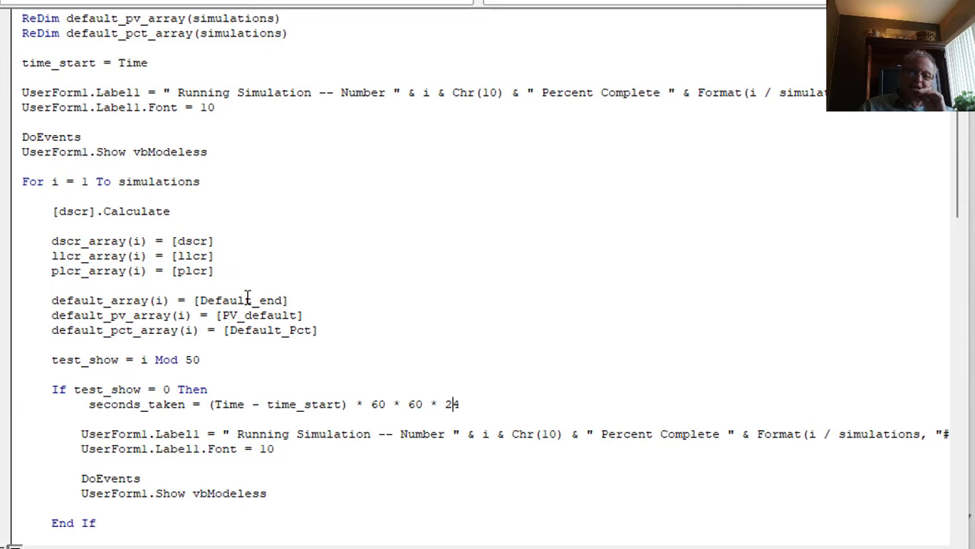
{"action": "key", "text": "Right"}
{"action": "key", "text": "Up"}
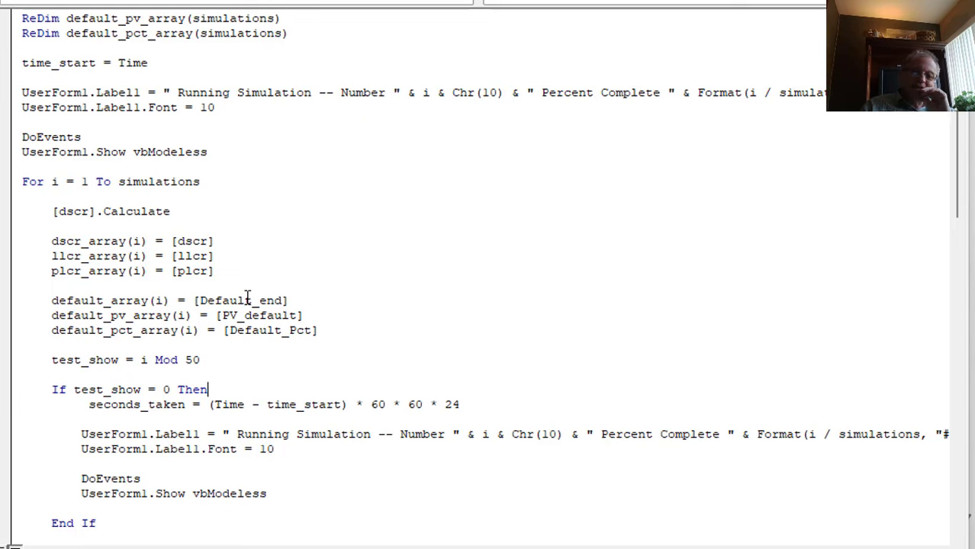
{"action": "key", "text": "Right"}
{"action": "key", "text": "Down"}
{"action": "key", "text": "Down"}
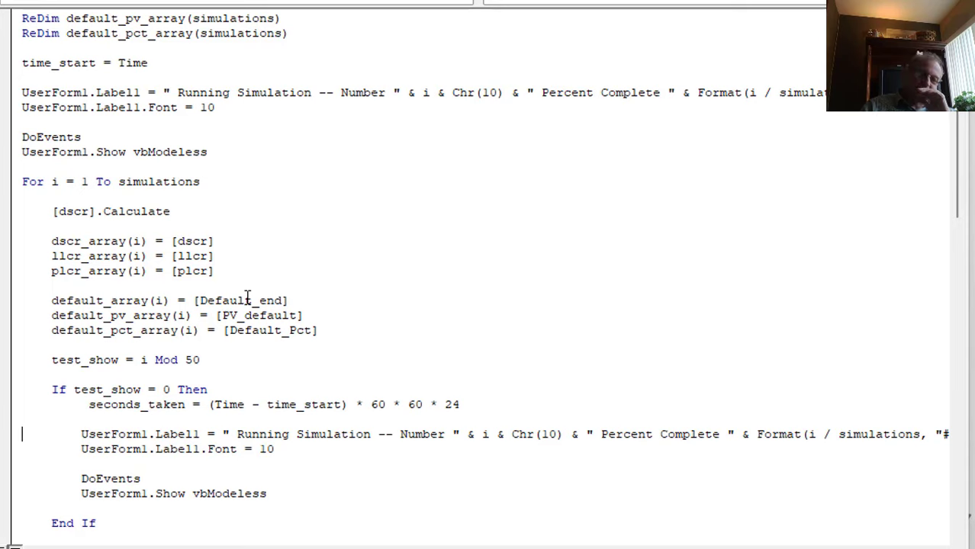
Step: Follow the code past Next i to the average_dscr statement and return toward the start of the For loop
{"action": "key", "text": "Down"}
{"action": "key", "text": "Down"}
{"action": "key", "text": "Down"}
{"action": "key", "text": "Down"}
{"action": "key", "text": "Down"}
{"action": "key", "text": "Down"}
{"action": "key", "text": "Down"}
{"action": "key", "text": "Down"}
{"action": "key", "text": "Down"}
{"action": "key", "text": "Down"}
{"action": "key", "text": "Down"}
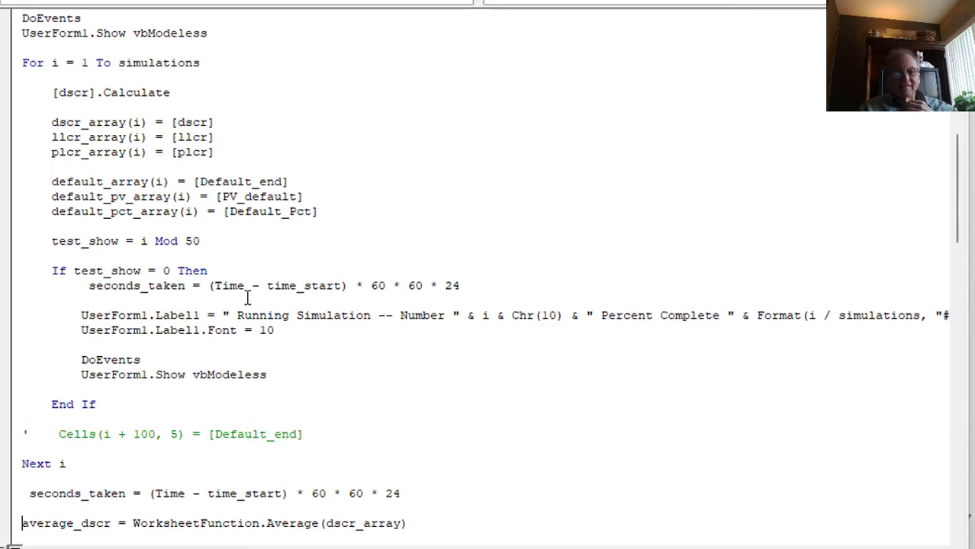
{"action": "key", "text": "Up"}
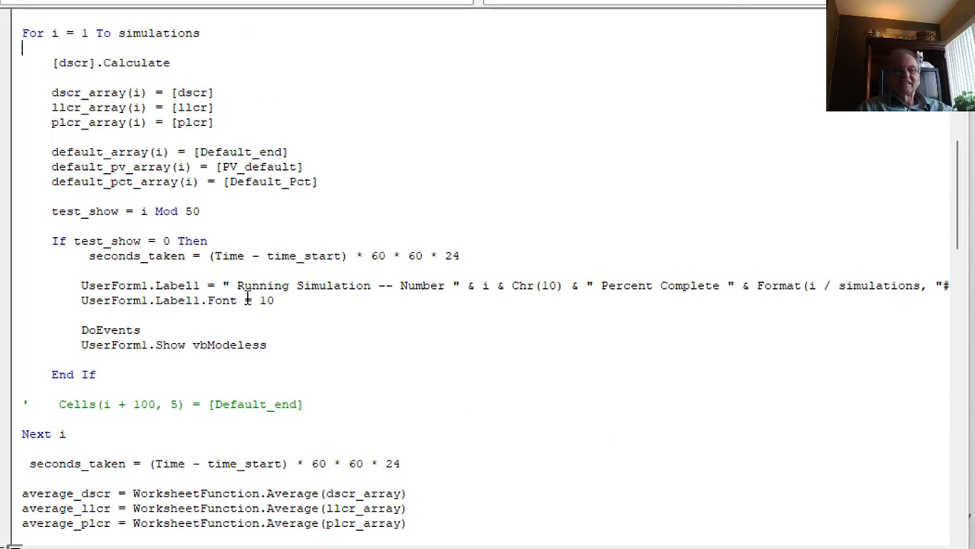
Step: Review the progress form, time_start and ReDim array statements that precede the For i = 1 To simulations loop
{"action": "key", "text": "Up"}
{"action": "key", "text": "Up"}
{"action": "key", "text": "Up"}
{"action": "key", "text": "Up"}
{"action": "key", "text": "Up"}
{"action": "key", "text": "Up"}
{"action": "key", "text": "Up"}
{"action": "key", "text": "Up"}
{"action": "key", "text": "Up"}
{"action": "key", "text": "Up"}
{"action": "key", "text": "Up"}
{"action": "key", "text": "Up"}
{"action": "key", "text": "Up"}
{"action": "key", "text": "Up"}
{"action": "key", "text": "Up"}
{"action": "key", "text": "Up"}
Step: Trace the loop from its setup through [dscr].Calculate and the dscr, llcr and plcr array assignments to default_array(i)
{"action": "key", "text": "Down"}
{"action": "key", "text": "Down"}
{"action": "key", "text": "Down"}
{"action": "key", "text": "Down"}
{"action": "key", "text": "Down"}
{"action": "key", "text": "Down"}
{"action": "key", "text": "Down"}
{"action": "key", "text": "Down"}
{"action": "key", "text": "Down"}
{"action": "key", "text": "Down"}
{"action": "key", "text": "Down"}
{"action": "key", "text": "Down"}
{"action": "key", "text": "Down"}
{"action": "key", "text": "Down"}
{"action": "key", "text": "Down"}
{"action": "key", "text": "Down"}
{"action": "key", "text": "Down"}
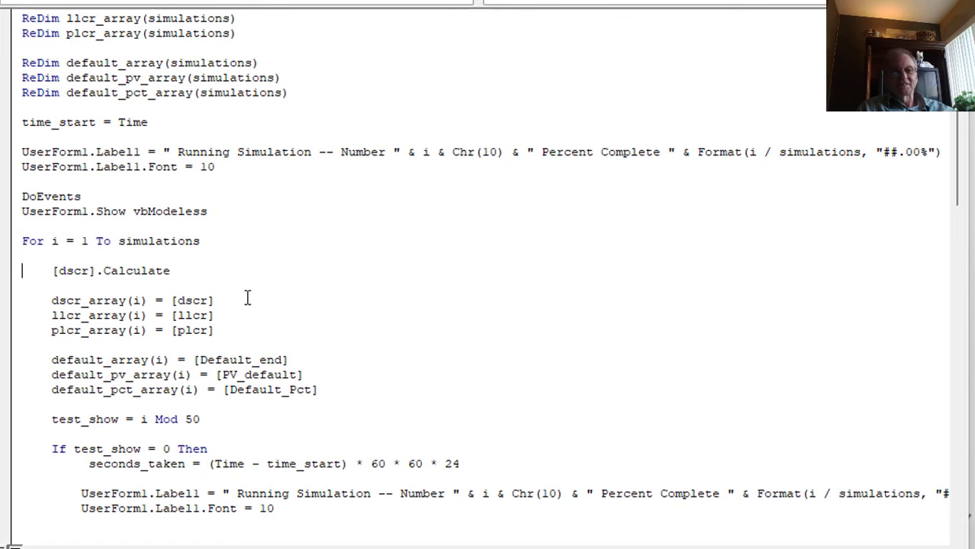
{"action": "key", "text": "Down"}
{"action": "key", "text": "Down"}
{"action": "key", "text": "Down"}
{"action": "key", "text": "Down"}
{"action": "key", "text": "Down"}
{"action": "key", "text": "Down"}
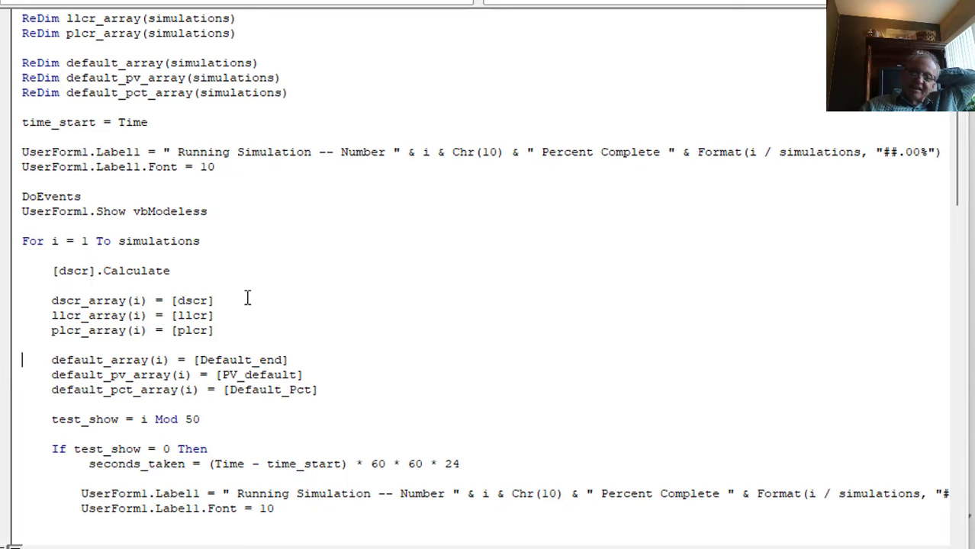
Step: Follow the default array assignments and the If test_show block down to the commented-out Cells(i + 100, 5) line
{"action": "key", "text": "Down"}
{"action": "key", "text": "Down"}
{"action": "key", "text": "Down"}
{"action": "key", "text": "Down"}
{"action": "key", "text": "Down"}
{"action": "key", "text": "Down"}
{"action": "key", "text": "Down"}
{"action": "key", "text": "Down"}
{"action": "key", "text": "Down"}
{"action": "key", "text": "Down"}
{"action": "key", "text": "Down"}
{"action": "key", "text": "Down"}
{"action": "key", "text": "Down"}
{"action": "key", "text": "Down"}
{"action": "key", "text": "Down"}
{"action": "key", "text": "Down"}
{"action": "key", "text": "Down"}
{"action": "key", "text": "Down"}
{"action": "key", "text": "Down"}
{"action": "key", "text": "Down"}
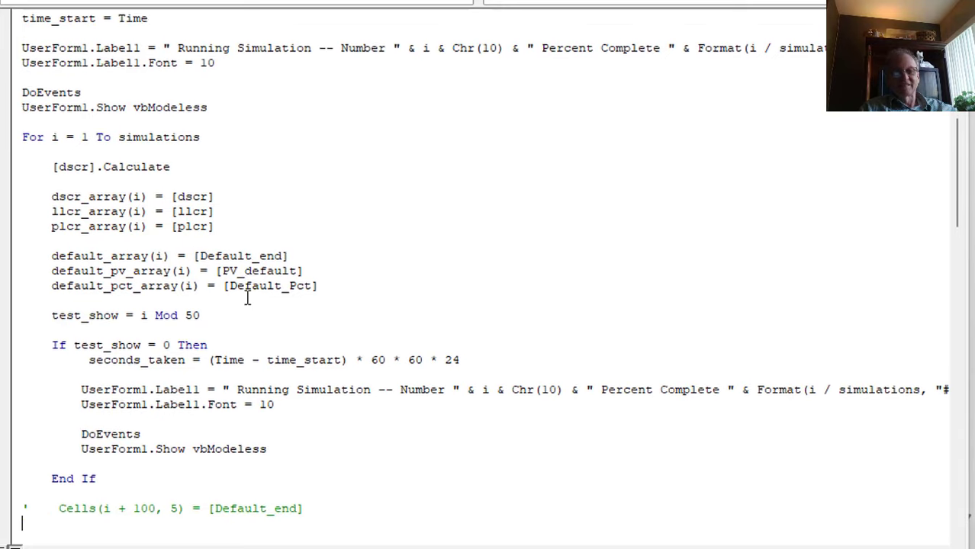
Step: Examine the code after Next i, from the final seconds_taken formula through the WorksheetFunction.Average statements to the count_plcr statement
{"action": "key", "text": "Down"}
{"action": "key", "text": "Down"}
{"action": "key", "text": "Down"}
{"action": "key", "text": "Down"}
{"action": "key", "text": "Down"}
{"action": "key", "text": "Down"}
{"action": "key", "text": "Down"}
{"action": "key", "text": "Down"}
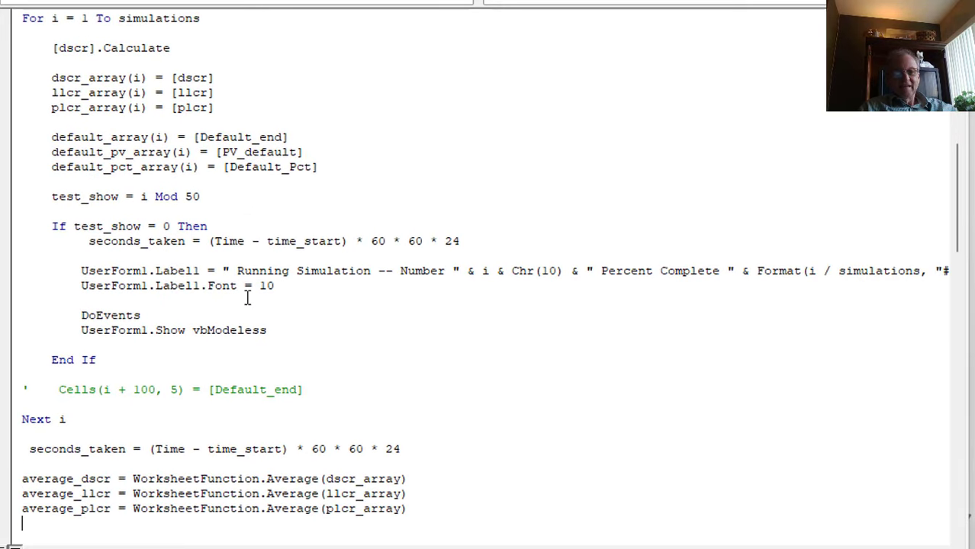
{"action": "key", "text": "Down"}
{"action": "key", "text": "Down"}
{"action": "key", "text": "Down"}
{"action": "key", "text": "Down"}
{"action": "key", "text": "Down"}
{"action": "key", "text": "Down"}
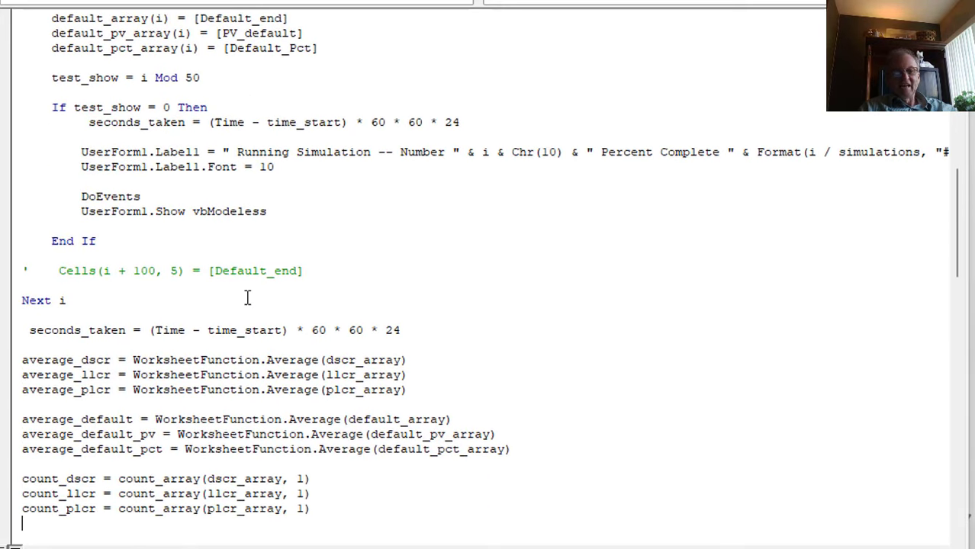
Step: Compare the average_default statements with the DSCR, LLCR and PLCR averages above them
{"action": "key", "text": "Up"}
{"action": "key", "text": "Up"}
{"action": "key", "text": "Up"}
{"action": "key", "text": "Up"}
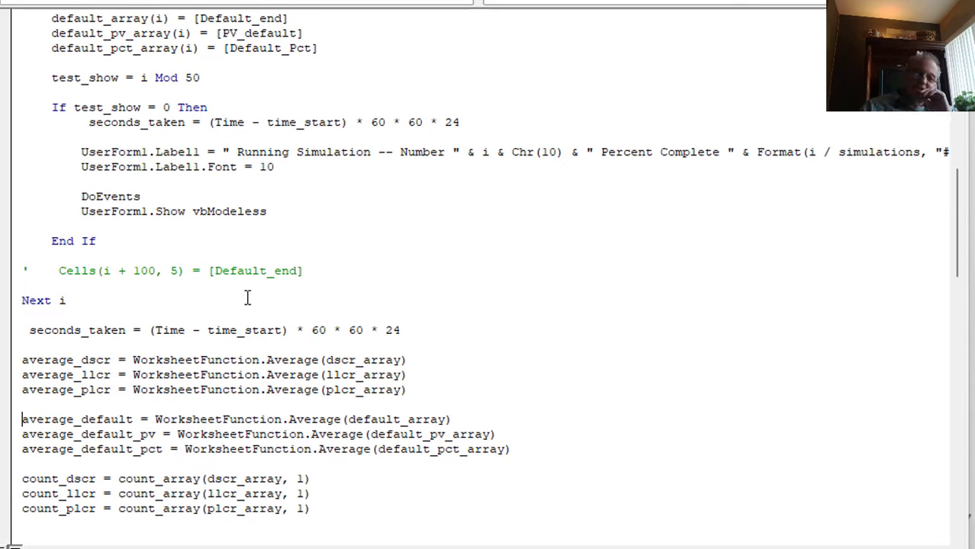
{"action": "key", "text": "Up"}
{"action": "key", "text": "Up"}
{"action": "key", "text": "Up"}
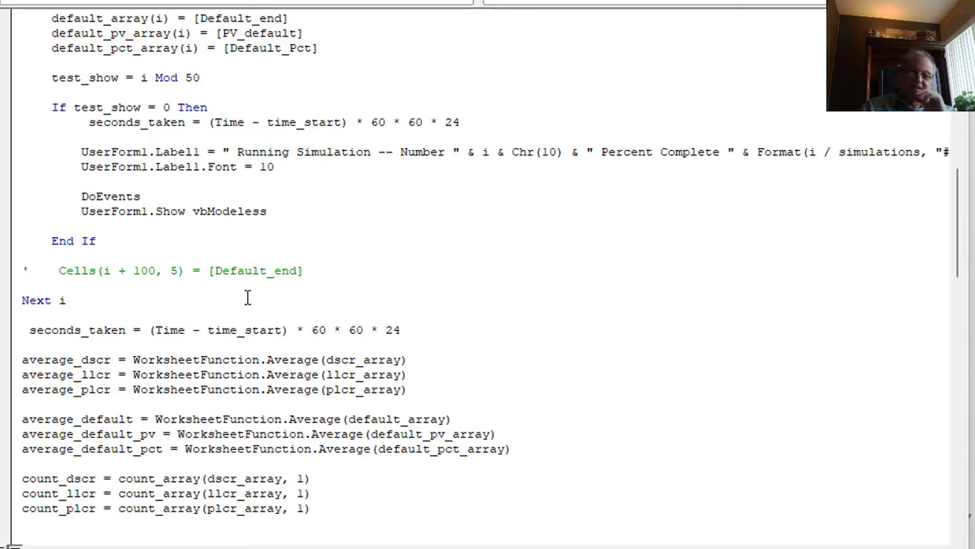
{"action": "key", "text": "Down"}
{"action": "key", "text": "Down"}
{"action": "key", "text": "Down"}
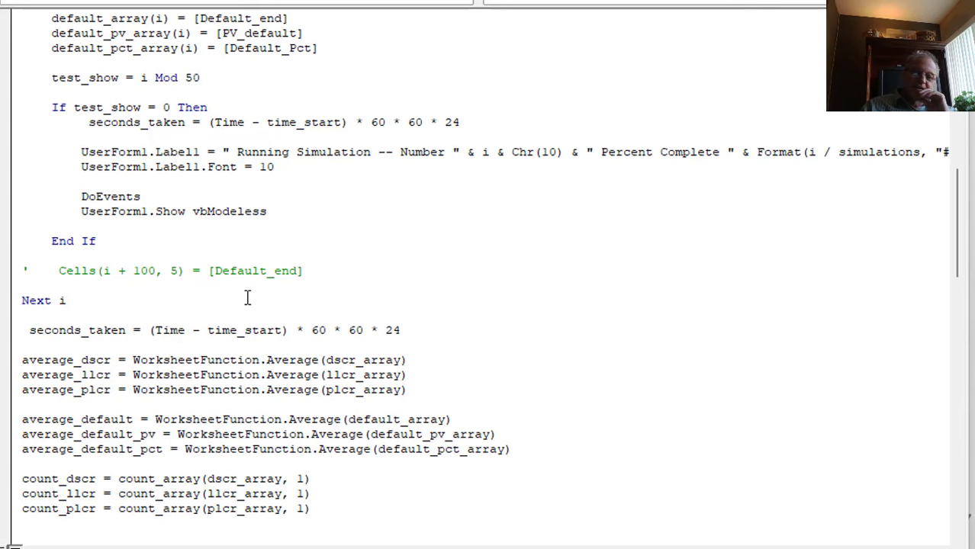
Step: Review the count_array calls for the ratio and default arrays and the closing UserForm1 progress statements
{"action": "key", "text": "Down"}
{"action": "key", "text": "Down"}
{"action": "key", "text": "Down"}
{"action": "key", "text": "Down"}
{"action": "key", "text": "Down"}
{"action": "key", "text": "Down"}
{"action": "key", "text": "Down"}
{"action": "key", "text": "Down"}
{"action": "key", "text": "Down"}
{"action": "key", "text": "Down"}
{"action": "key", "text": "Down"}
{"action": "key", "text": "Down"}
{"action": "key", "text": "Down"}
{"action": "key", "text": "Down"}
{"action": "key", "text": "Down"}
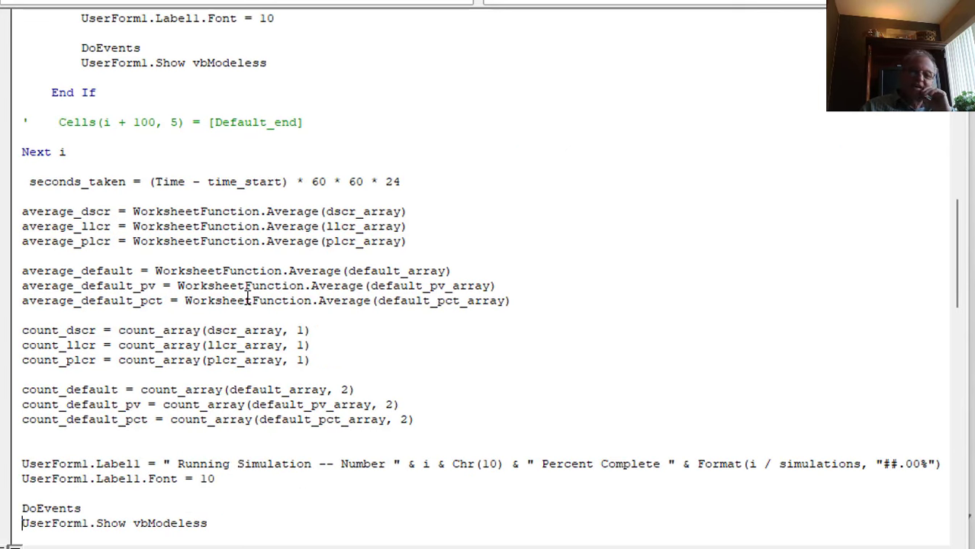
Step: Go back over the count_array statements up to the average_default line
{"action": "key", "text": "Up"}
{"action": "key", "text": "Up"}
{"action": "key", "text": "Up"}
{"action": "key", "text": "Up"}
{"action": "key", "text": "Up"}
{"action": "key", "text": "Up"}
{"action": "key", "text": "Up"}
{"action": "key", "text": "Up"}
{"action": "key", "text": "Up"}
{"action": "key", "text": "Up"}
{"action": "key", "text": "Up"}
{"action": "key", "text": "Up"}
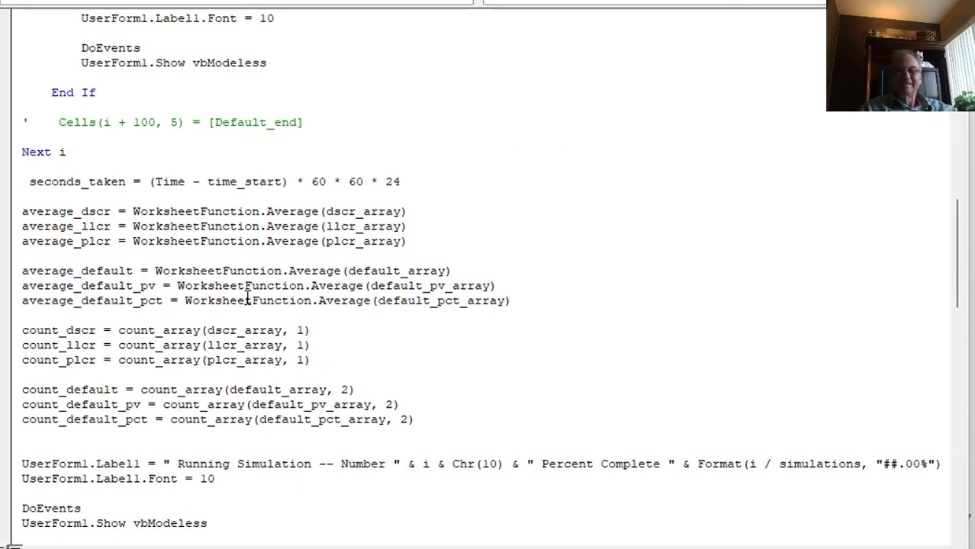
{"action": "key", "text": "Up"}
{"action": "key", "text": "Up"}
{"action": "key", "text": "Up"}
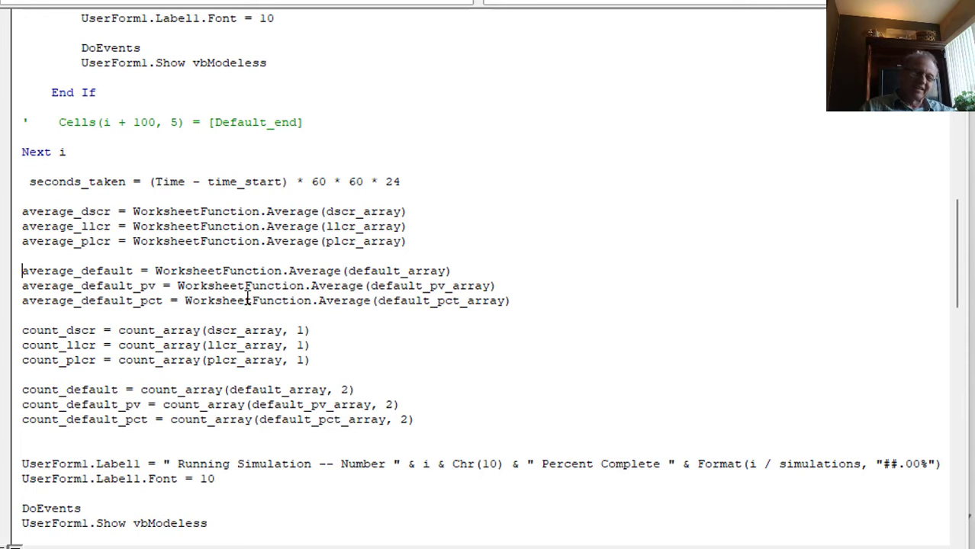
Step: Examine the MsgBox, Unload UserForm1 and Range output statements for averages and counts through the End Sub line
{"action": "key", "text": "Down"}
{"action": "key", "text": "Down"}
{"action": "key", "text": "Down"}
{"action": "key", "text": "Down"}
{"action": "key", "text": "Down"}
{"action": "key", "text": "Down"}
{"action": "key", "text": "Down"}
{"action": "key", "text": "Down"}
{"action": "key", "text": "Down"}
{"action": "key", "text": "Down"}
{"action": "key", "text": "Down"}
{"action": "key", "text": "Down"}
{"action": "key", "text": "Down"}
{"action": "key", "text": "Down"}
{"action": "key", "text": "Down"}
{"action": "key", "text": "Down"}
{"action": "key", "text": "Down"}
{"action": "key", "text": "Down"}
{"action": "key", "text": "Down"}
{"action": "key", "text": "Down"}
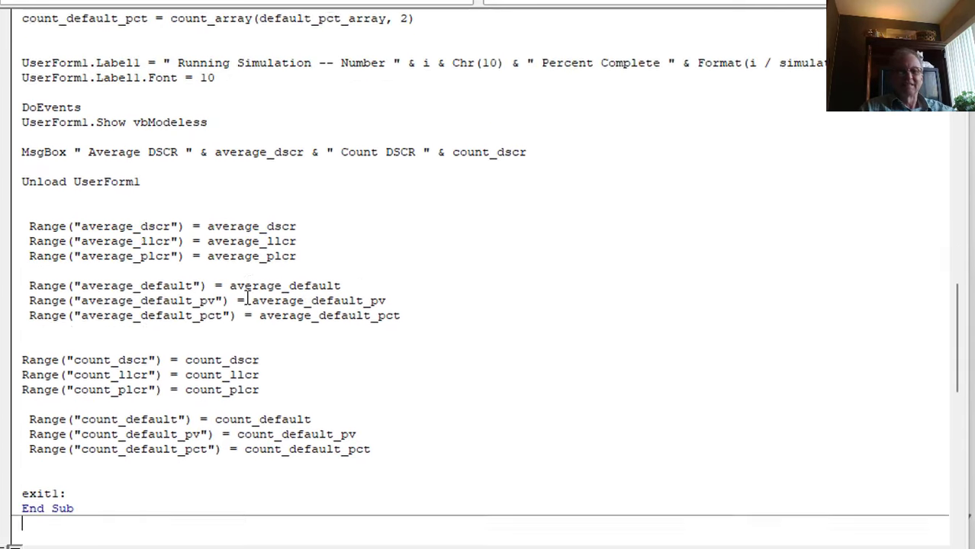
Step: Examine the count_array function, including its loop and the If conditions for test_type 1 and 2
{"action": "key", "text": "Down"}
{"action": "key", "text": "Down"}
{"action": "key", "text": "Down"}
{"action": "key", "text": "Down"}
{"action": "key", "text": "Down"}
{"action": "key", "text": "Down"}
{"action": "key", "text": "Down"}
{"action": "key", "text": "Down"}
{"action": "key", "text": "Down"}
{"action": "key", "text": "Down"}
{"action": "key", "text": "Down"}
{"action": "key", "text": "Down"}
{"action": "key", "text": "Down"}
{"action": "key", "text": "Down"}
{"action": "key", "text": "Down"}
{"action": "key", "text": "Down"}
{"action": "key", "text": "Down"}
{"action": "key", "text": "Down"}
{"action": "key", "text": "Down"}
{"action": "key", "text": "Down"}
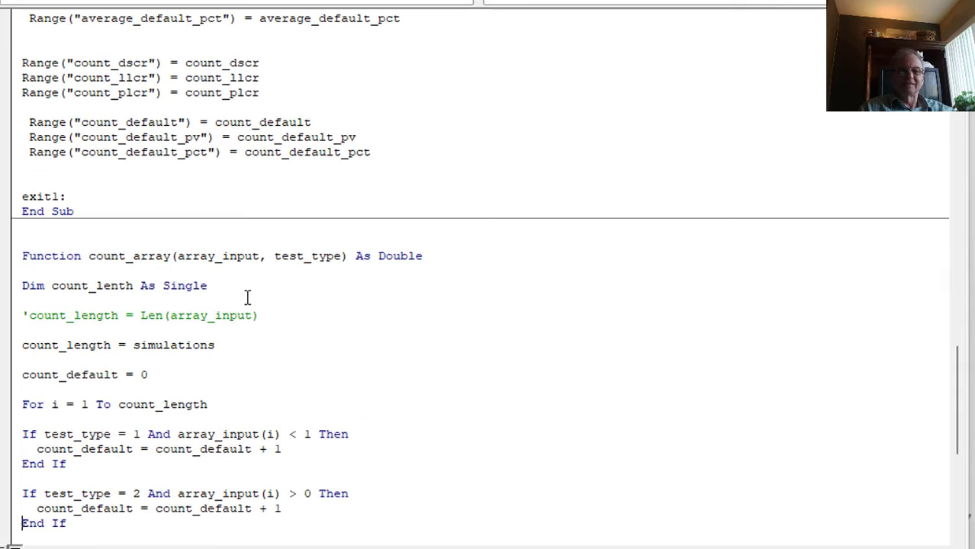
{"action": "key", "text": "Down"}
{"action": "key", "text": "Down"}
{"action": "key", "text": "Down"}
Step: Return to the earlier simulate macro code, and switch to the Structuring Result sheet in Excel, selecting an empty cell below the DSRA inputs
{"action": "key", "text": "Page_Up"}
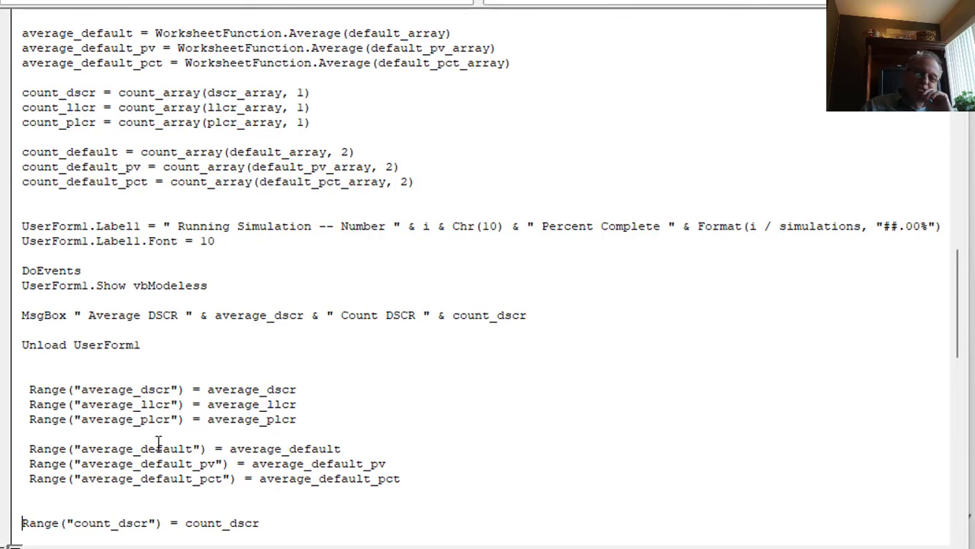
{"action": "key", "text": "Page_Up"}
{"action": "key", "text": "Page_Up"}
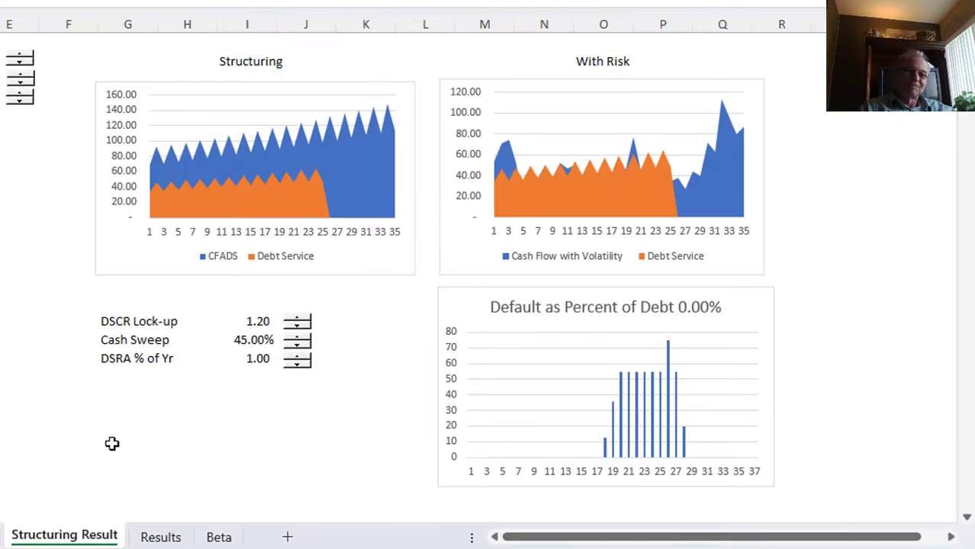
{"action": "left_click", "coordinate": [112, 444]}
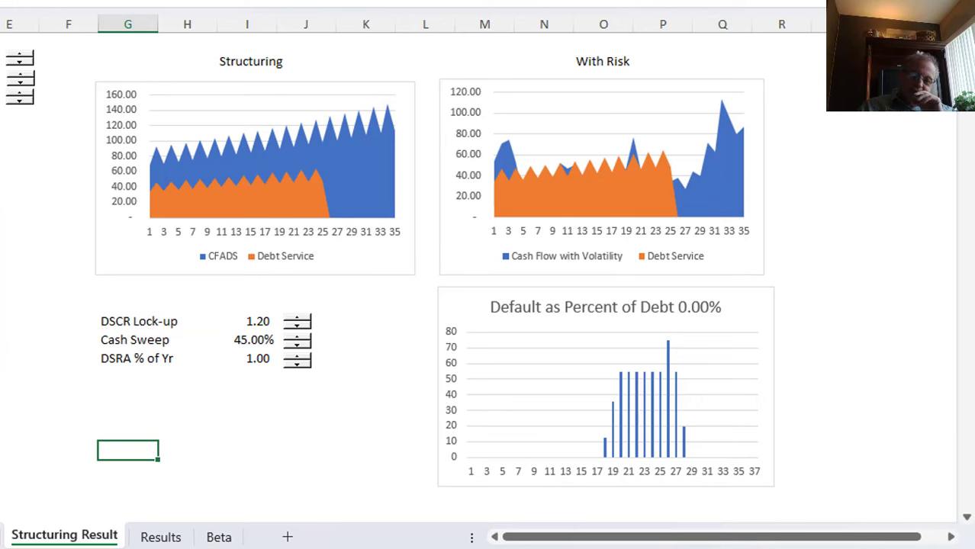
Step: Check the Case 1 assumptions on the Cases slide in PowerPoint and return to the Structuring Result sheet in Excel
{"action": "left_click", "coordinate": [441, 531]}
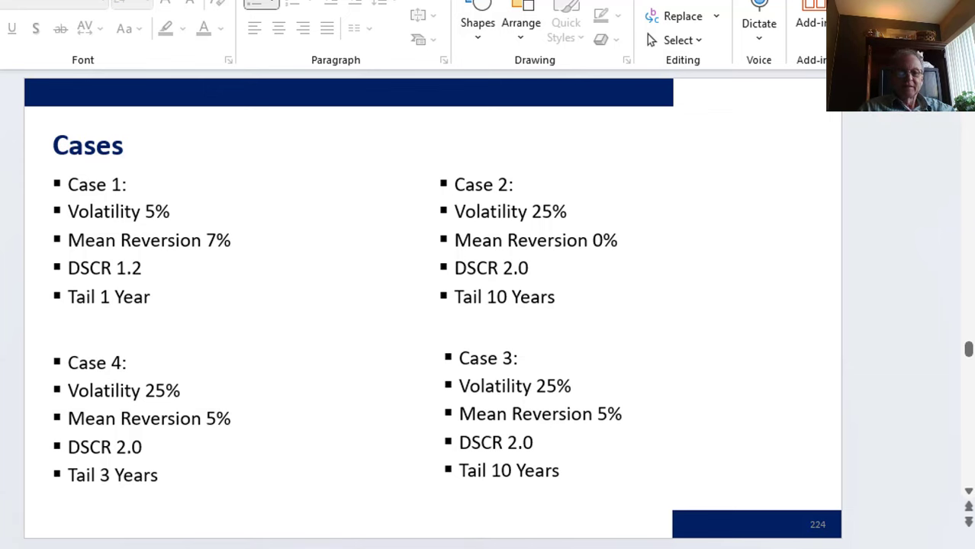
{"action": "mouse_move", "coordinate": [332, 525]}
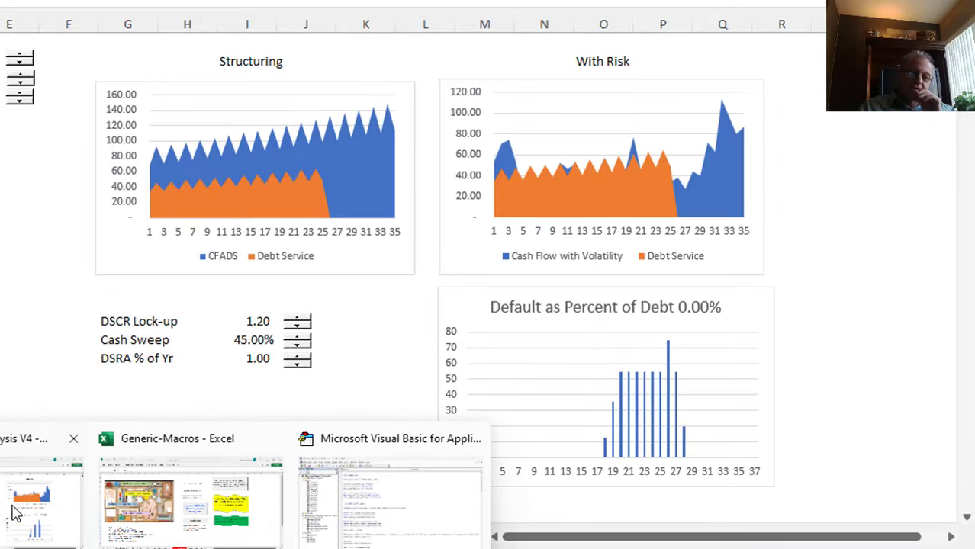
{"action": "left_click", "coordinate": [11, 510]}
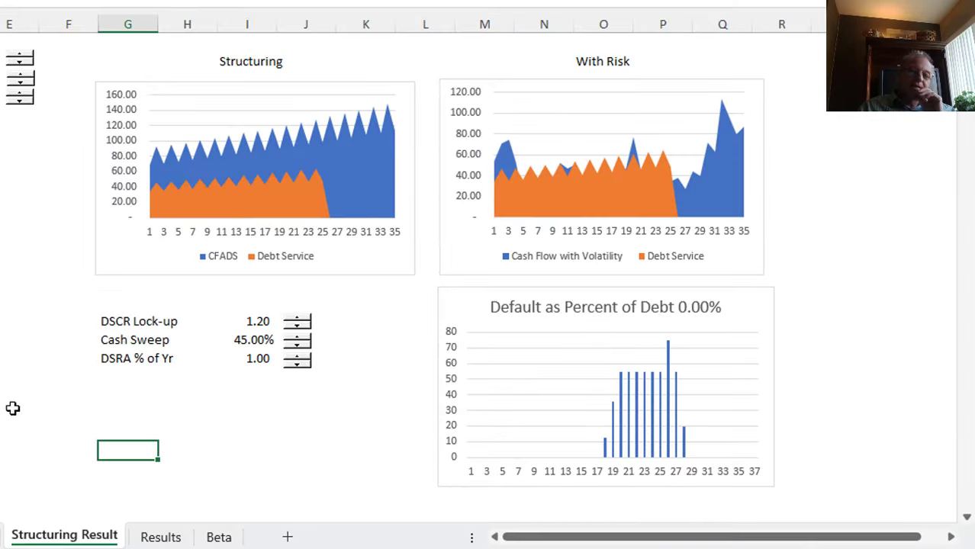
Step: Lower the volatility assumption to 5% on the Structuring Result sheet
{"action": "left_click", "coordinate": [23, 68]}
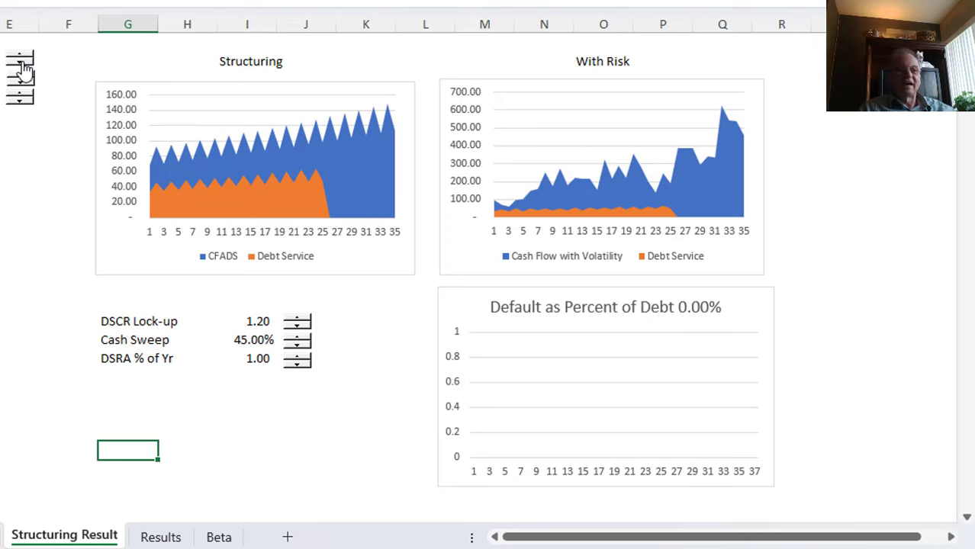
{"action": "left_click", "coordinate": [23, 68]}
{"action": "left_click", "coordinate": [23, 69]}
{"action": "left_click", "coordinate": [23, 68]}
{"action": "left_click", "coordinate": [22, 69]}
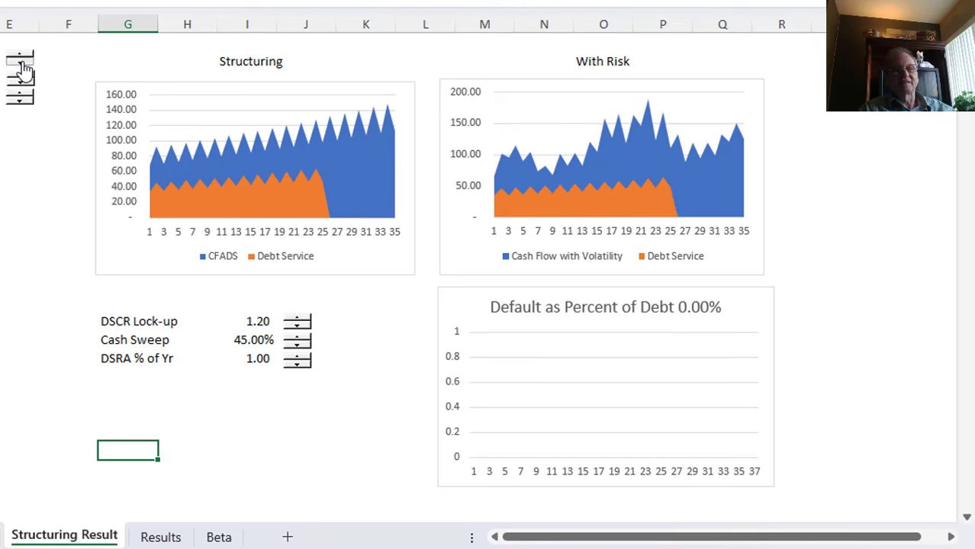
{"action": "left_click", "coordinate": [22, 69]}
{"action": "left_click", "coordinate": [23, 69]}
{"action": "left_click", "coordinate": [22, 69]}
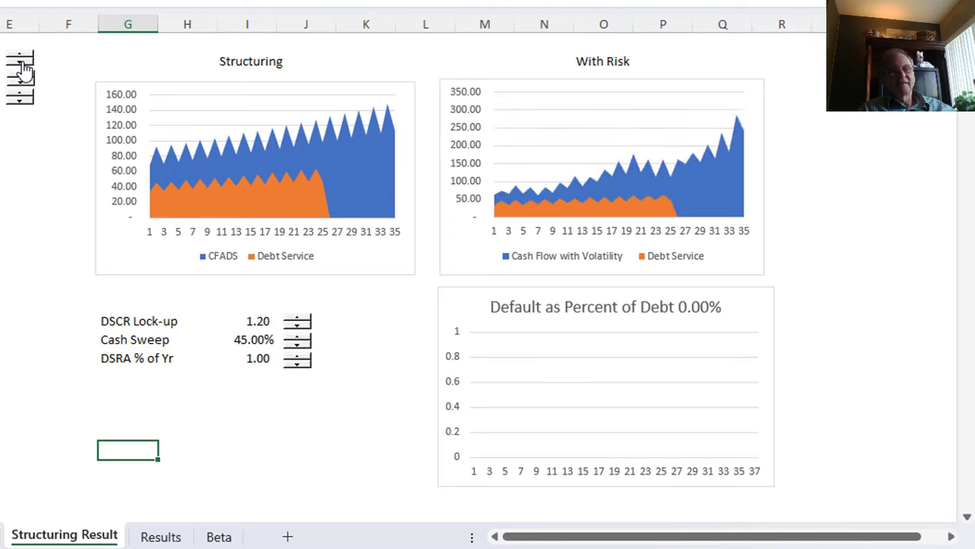
{"action": "left_click", "coordinate": [23, 69]}
{"action": "left_click", "coordinate": [22, 69]}
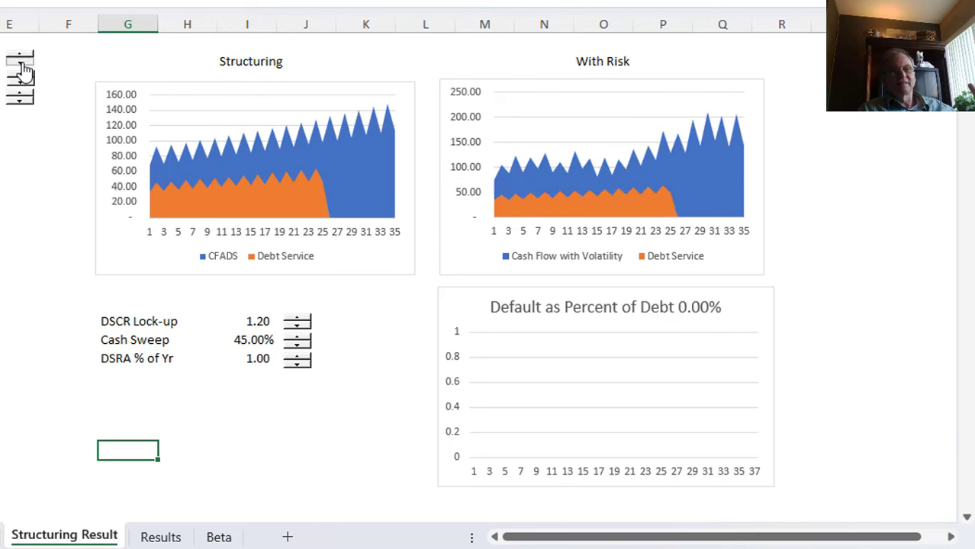
{"action": "left_click", "coordinate": [23, 68]}
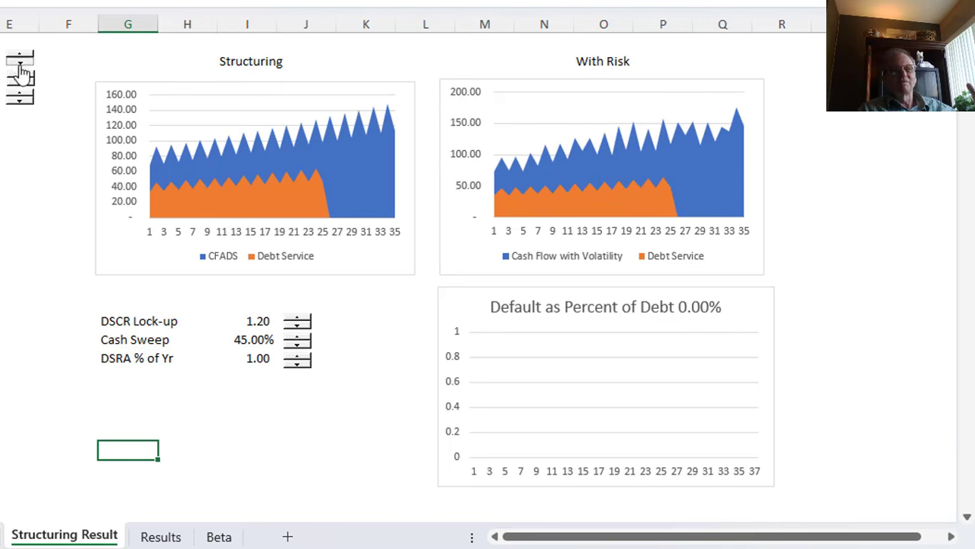
{"action": "left_click", "coordinate": [22, 68]}
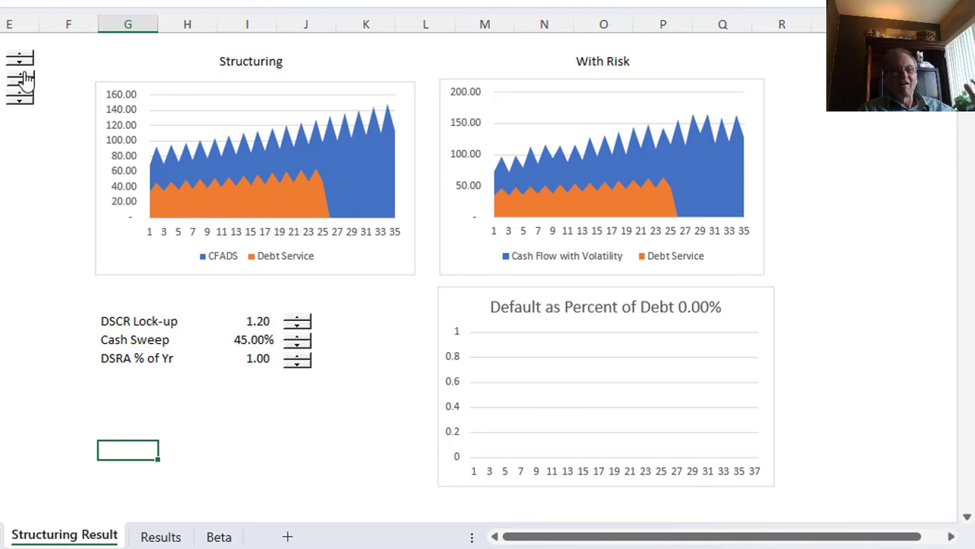
Step: Adjust the mean reversion assumption to 7% on the Structuring Result sheet
{"action": "left_click", "coordinate": [23, 76]}
{"action": "left_click", "coordinate": [24, 76]}
{"action": "left_click", "coordinate": [24, 76]}
{"action": "left_click", "coordinate": [23, 77]}
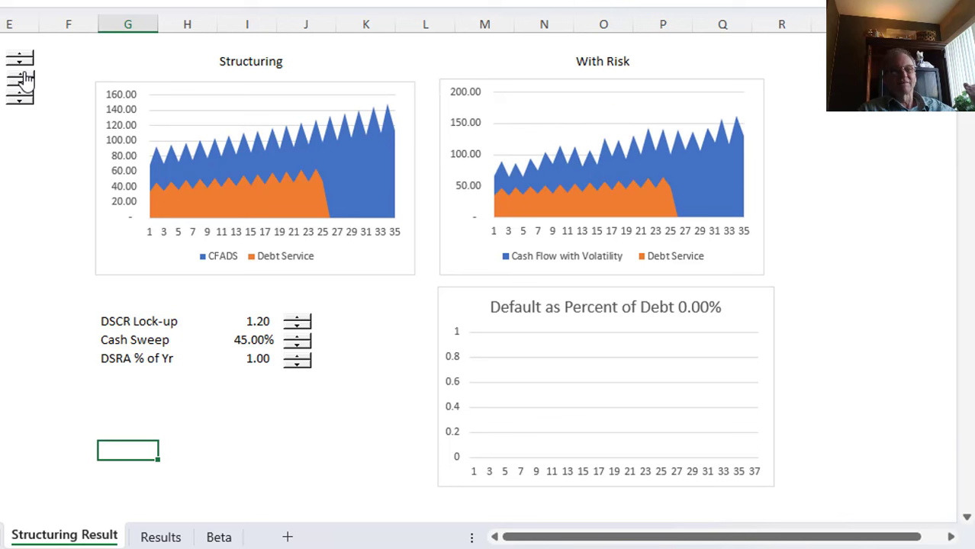
{"action": "left_click", "coordinate": [24, 77]}
{"action": "left_click", "coordinate": [24, 77]}
{"action": "left_click", "coordinate": [25, 81]}
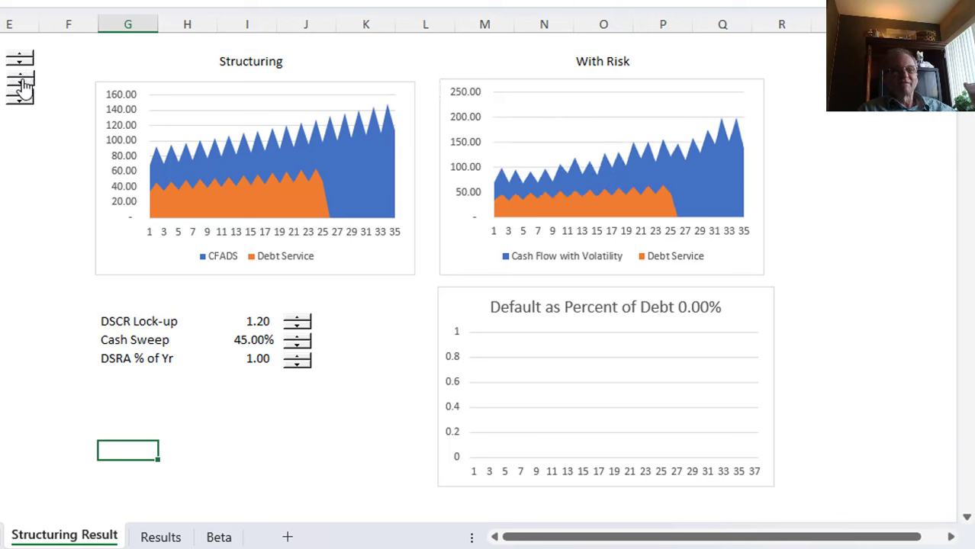
{"action": "left_click", "coordinate": [25, 84]}
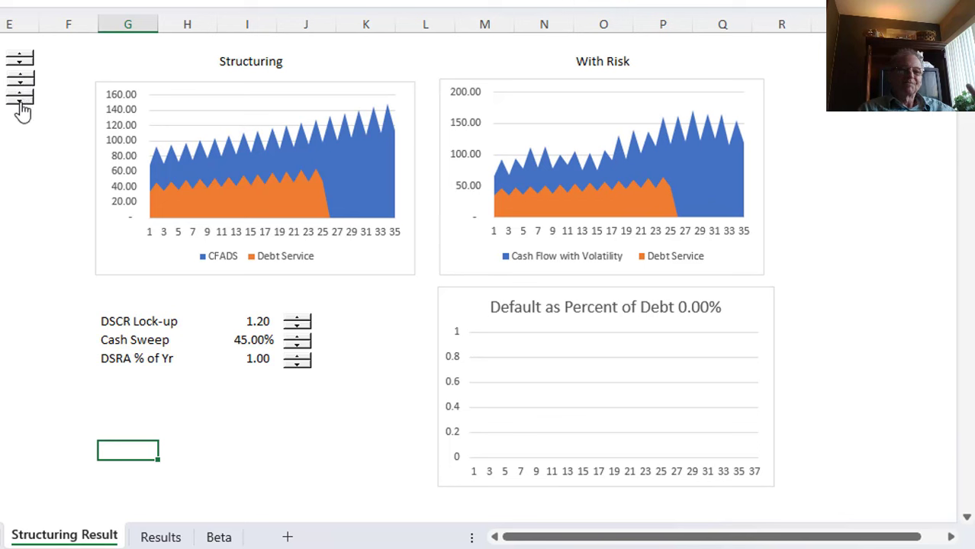
Step: Lower the target DSCR to 1.20 on the Structuring Result sheet
{"action": "left_click", "coordinate": [21, 102]}
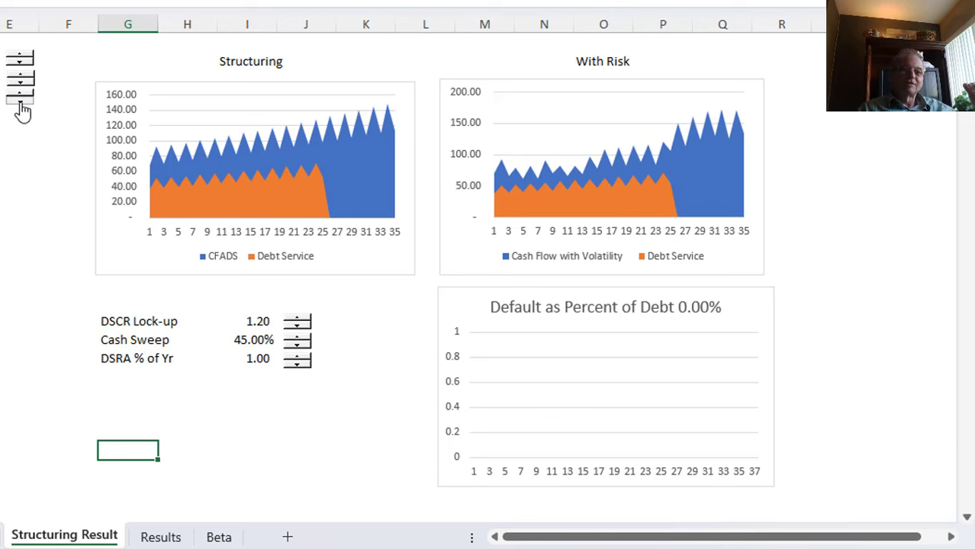
{"action": "left_click", "coordinate": [21, 102]}
{"action": "left_click", "coordinate": [21, 102]}
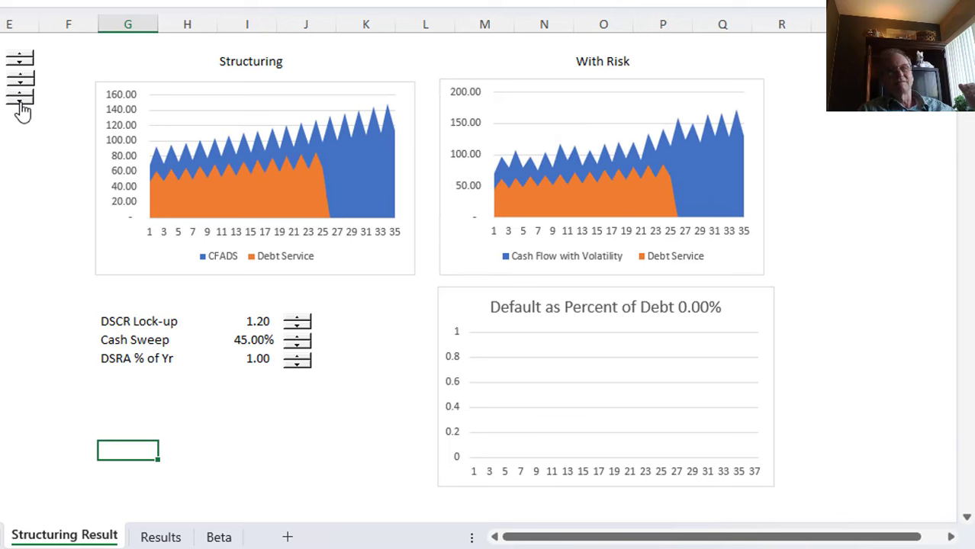
{"action": "left_click", "coordinate": [21, 102]}
{"action": "left_click", "coordinate": [21, 102]}
{"action": "left_click", "coordinate": [21, 103]}
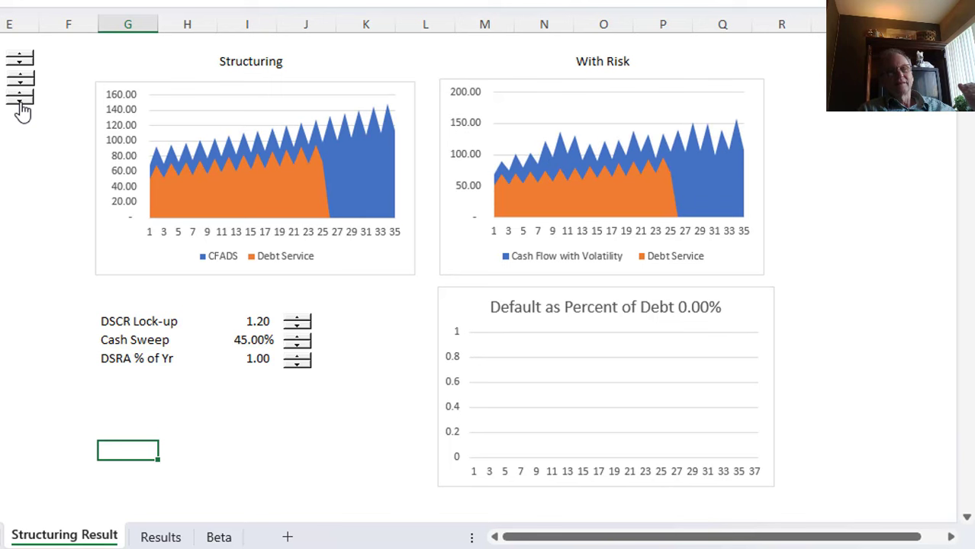
{"action": "left_click", "coordinate": [21, 103]}
{"action": "left_click", "coordinate": [21, 107]}
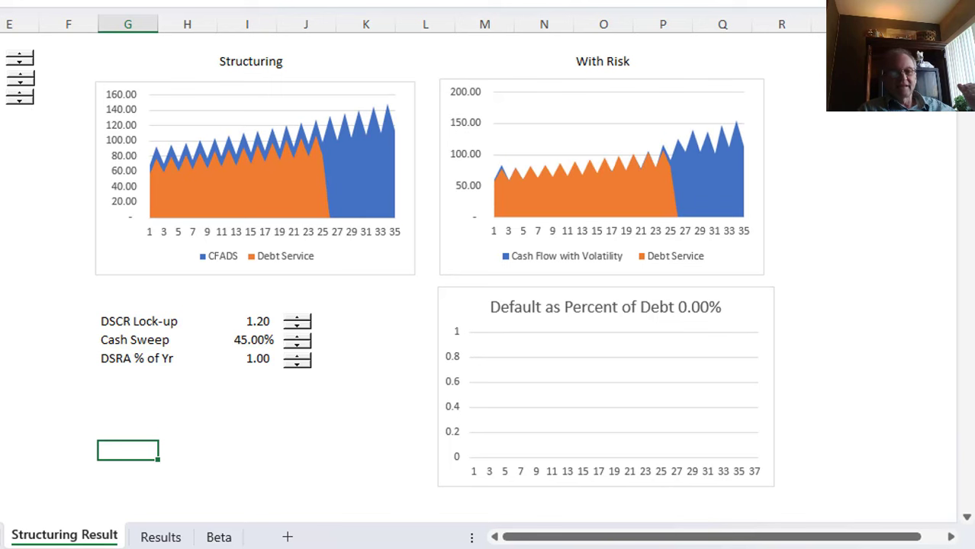
Step: Set the debt Tenure to 34 in the fixed debt structure section of the Model sheet
{"action": "key", "text": "ctrl+Page_Up"}
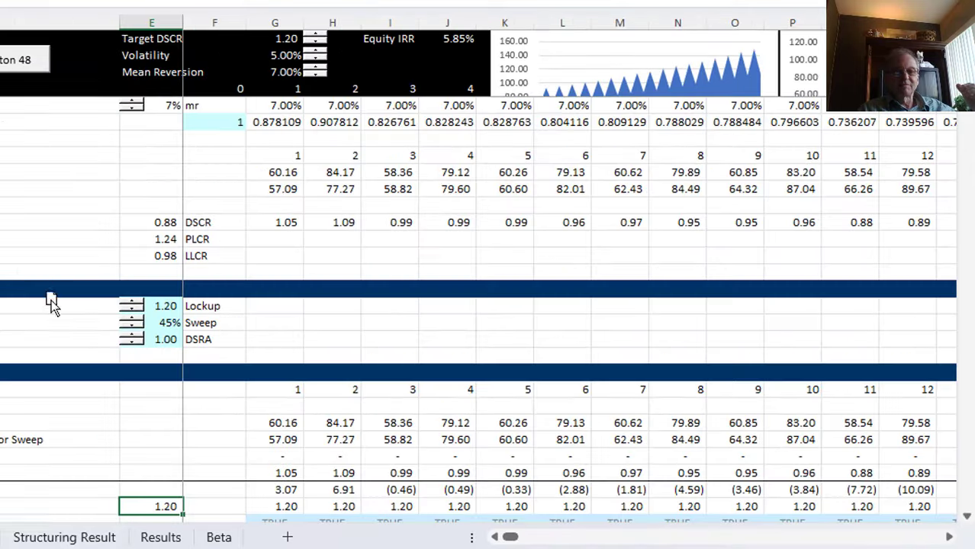
{"action": "scroll", "coordinate": [94, 219], "scroll_direction": "down", "scroll_amount": 6}
{"action": "left_click", "coordinate": [94, 219]}
{"action": "key", "text": "Up"}
{"action": "key", "text": "Up"}
{"action": "key", "text": "Page_Up"}
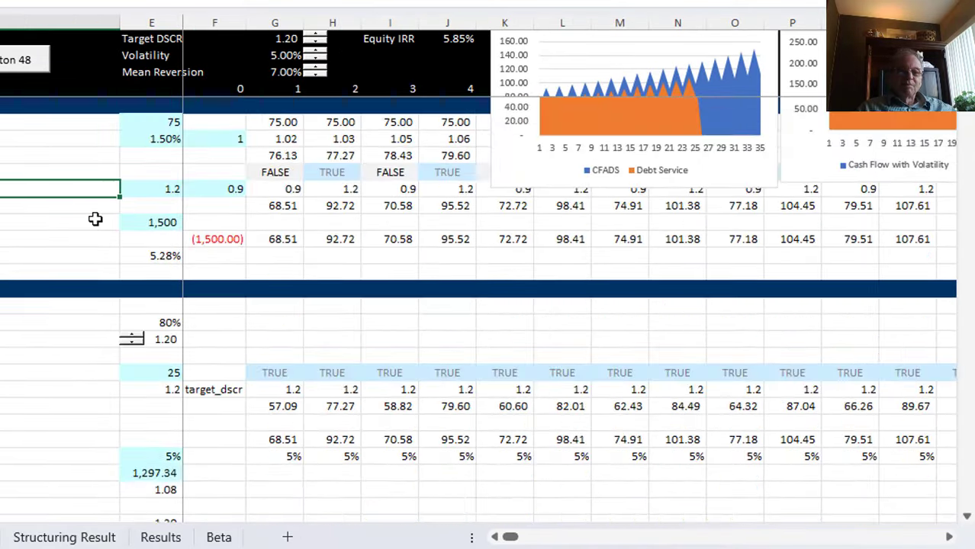
{"action": "key", "text": "Down"}
{"action": "key", "text": "Down"}
{"action": "key", "text": "Down"}
{"action": "key", "text": "Down"}
{"action": "key", "text": "Down"}
{"action": "key", "text": "Down"}
{"action": "key", "text": "Down"}
{"action": "key", "text": "Down"}
{"action": "key", "text": "Down"}
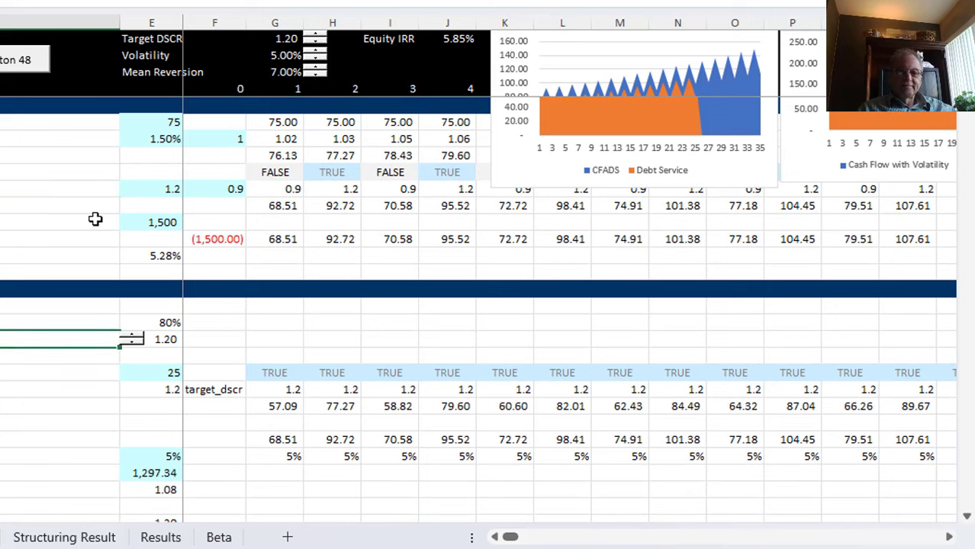
{"action": "key", "text": "Down"}
{"action": "key", "text": "Down"}
{"action": "key", "text": "Right"}
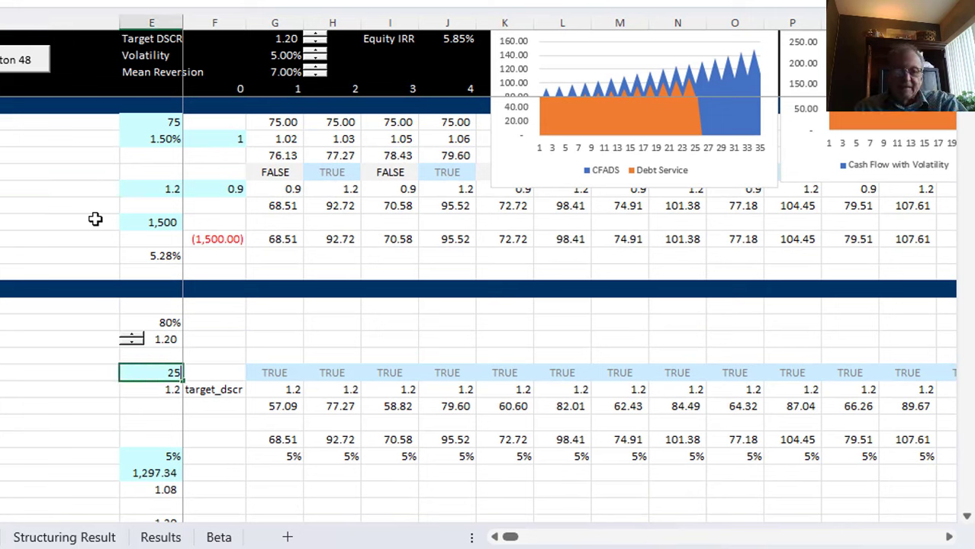
{"action": "type", "text": "34"}
{"action": "key", "text": "Return"}
{"action": "key", "text": "Up"}
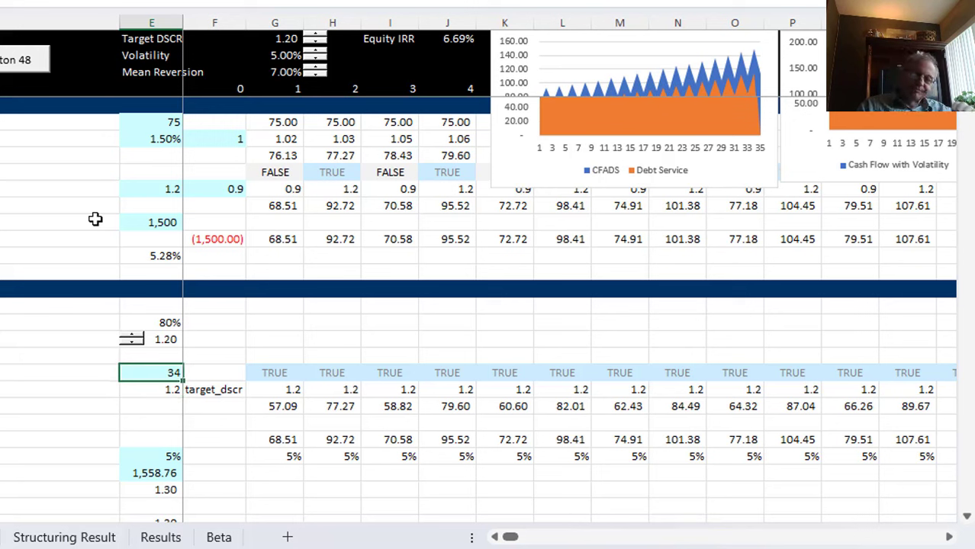
Step: Examine the debt sizing rows from DSCR through Equity issued and Debt to Capital
{"action": "key", "text": "Down"}
{"action": "key", "text": "Down"}
{"action": "key", "text": "Down"}
{"action": "key", "text": "Down"}
{"action": "key", "text": "Down"}
{"action": "key", "text": "Down"}
{"action": "key", "text": "Down"}
{"action": "key", "text": "Down"}
{"action": "key", "text": "Down"}
{"action": "key", "text": "Down"}
{"action": "key", "text": "Down"}
{"action": "key", "text": "Down"}
{"action": "key", "text": "Down"}
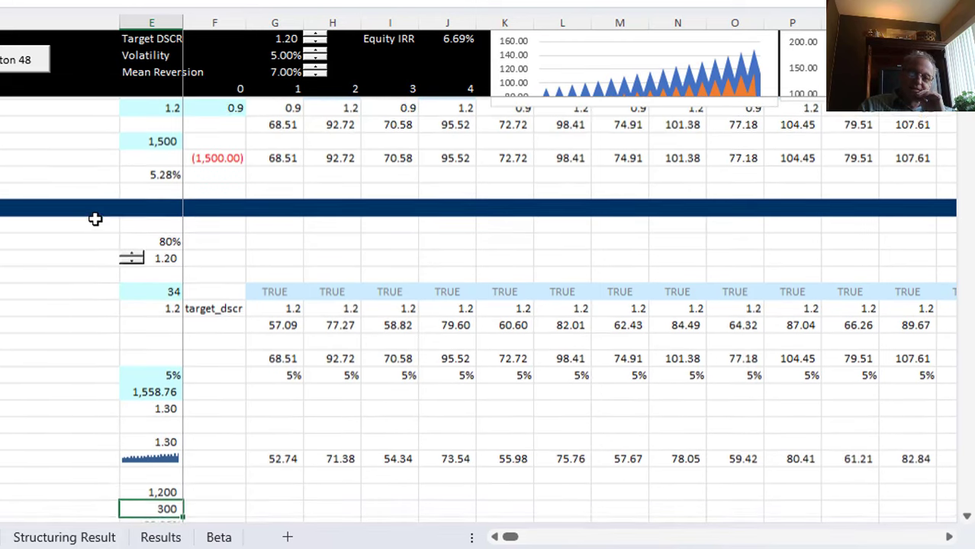
{"action": "key", "text": "Down"}
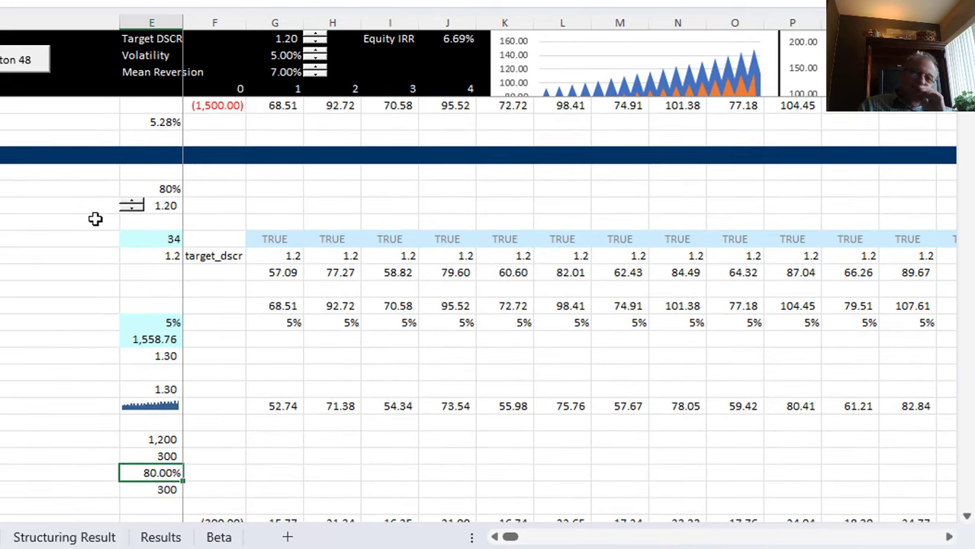
Step: Go back over the debt sizing calculation, examining the DSCR input and the PV of CFADS formula
{"action": "key", "text": "Up"}
{"action": "key", "text": "Up"}
{"action": "key", "text": "Up"}
{"action": "key", "text": "Up"}
{"action": "key", "text": "Up"}
{"action": "key", "text": "Up"}
{"action": "key", "text": "Up"}
{"action": "key", "text": "Up"}
{"action": "key", "text": "Up"}
{"action": "key", "text": "Up"}
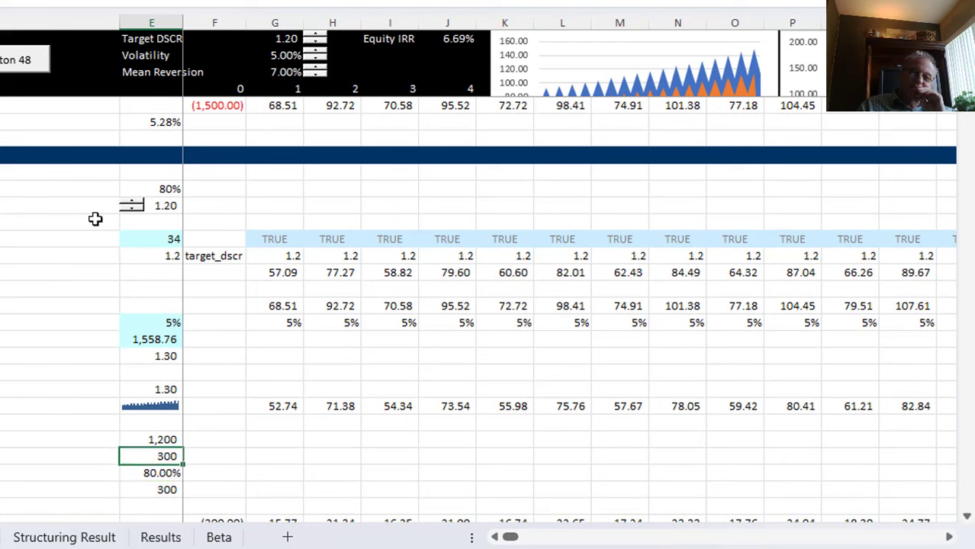
{"action": "key", "text": "Down"}
{"action": "key", "text": "Down"}
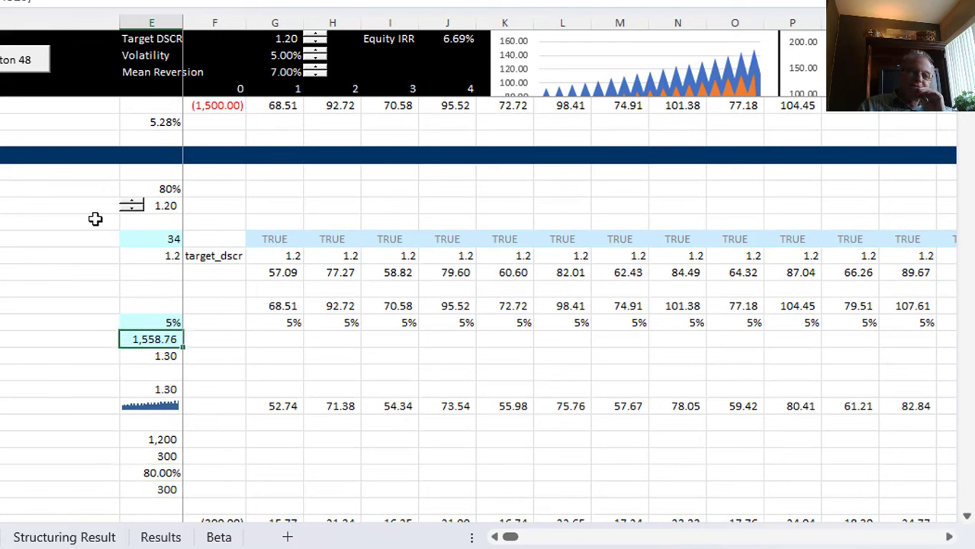
{"action": "key", "text": "Up"}
{"action": "key", "text": "Up"}
{"action": "key", "text": "Up"}
{"action": "key", "text": "Up"}
{"action": "key", "text": "Up"}
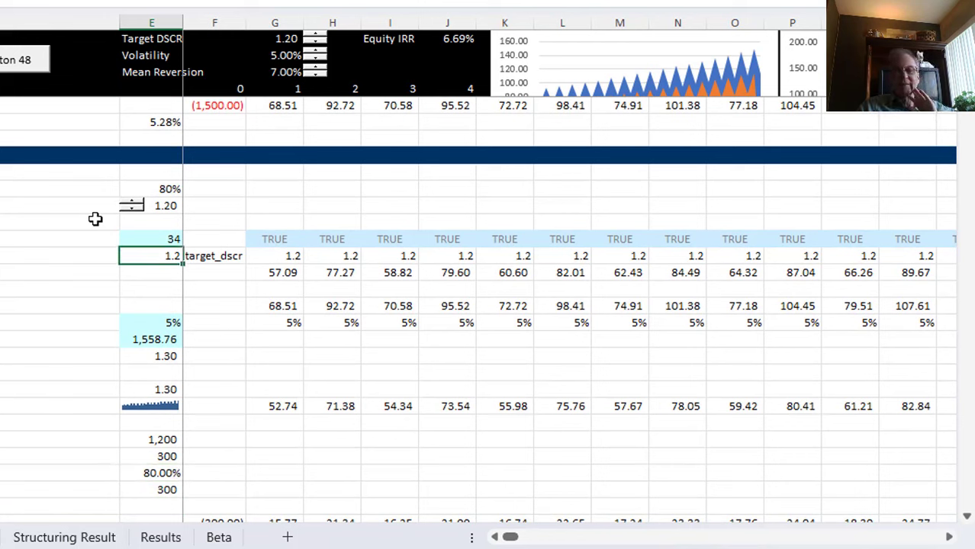
{"action": "key", "text": "Down"}
{"action": "key", "text": "Down"}
{"action": "key", "text": "Down"}
{"action": "key", "text": "Down"}
{"action": "key", "text": "Down"}
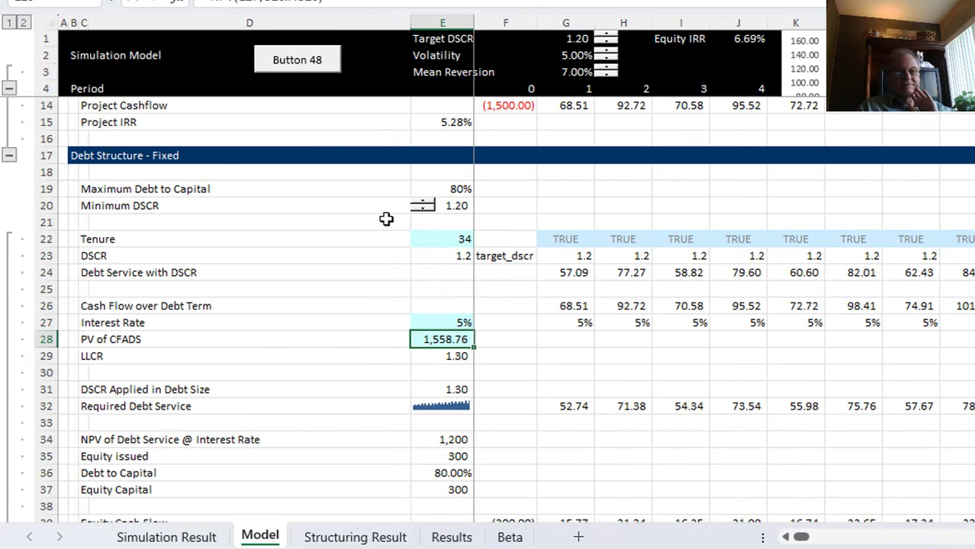
{"action": "key", "text": "Down"}
{"action": "key", "text": "Up"}
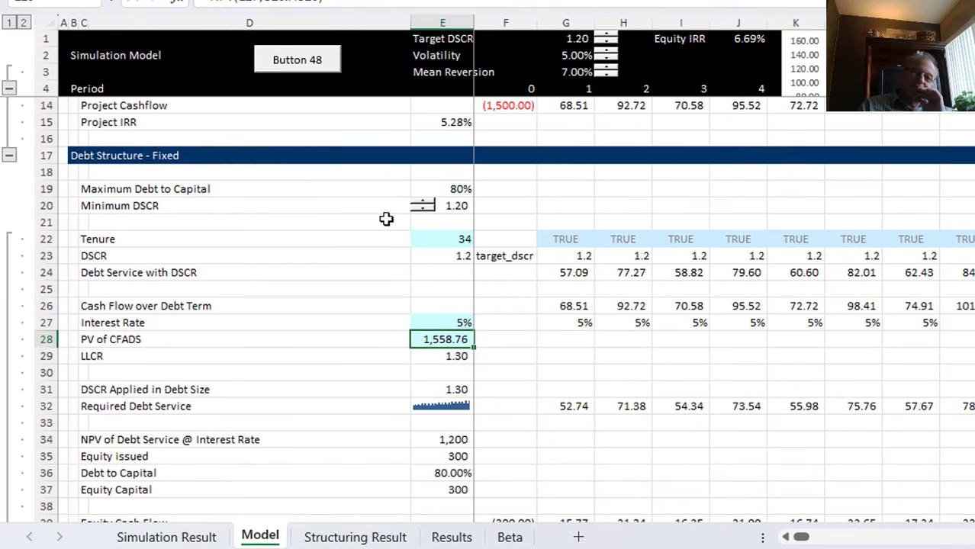
Step: Try a CAPEX of 1700 in the operating cash flow section
{"action": "key", "text": "Up"}
{"action": "key", "text": "Up"}
{"action": "key", "text": "Up"}
{"action": "key", "text": "Up"}
{"action": "key", "text": "Up"}
{"action": "key", "text": "Up"}
{"action": "key", "text": "Up"}
{"action": "key", "text": "Up"}
{"action": "key", "text": "Up"}
{"action": "scroll", "coordinate": [386, 219], "scroll_direction": "up", "scroll_amount": 3}
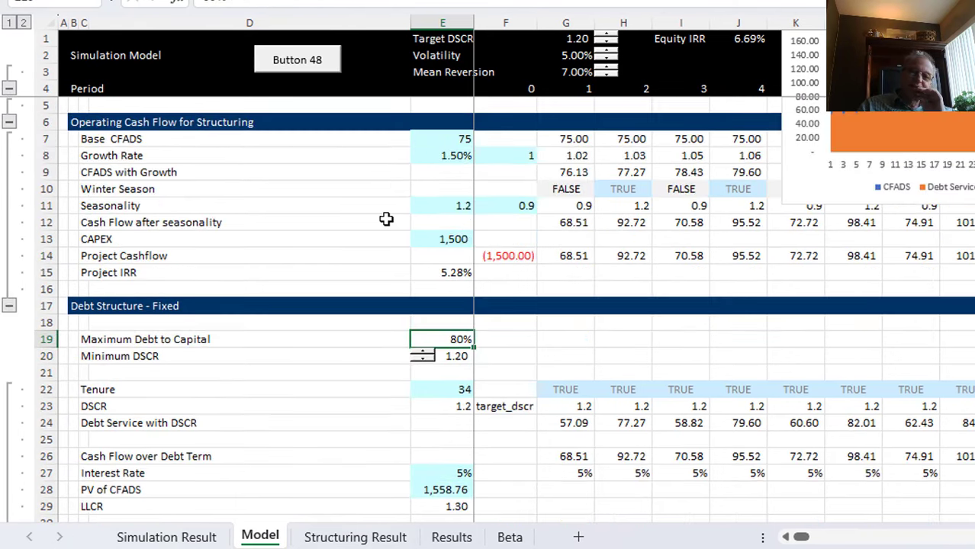
{"action": "left_click", "coordinate": [445, 236]}
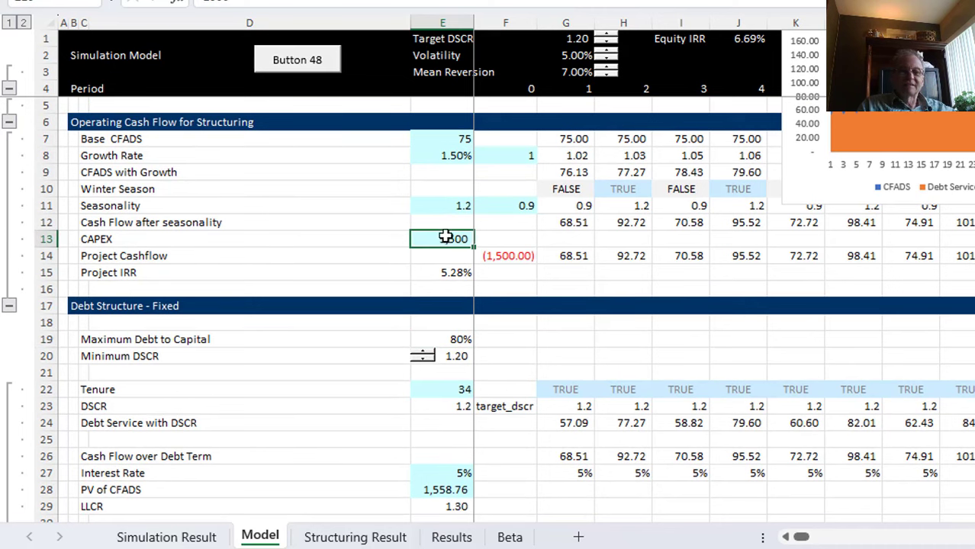
{"action": "type", "text": "1700"}
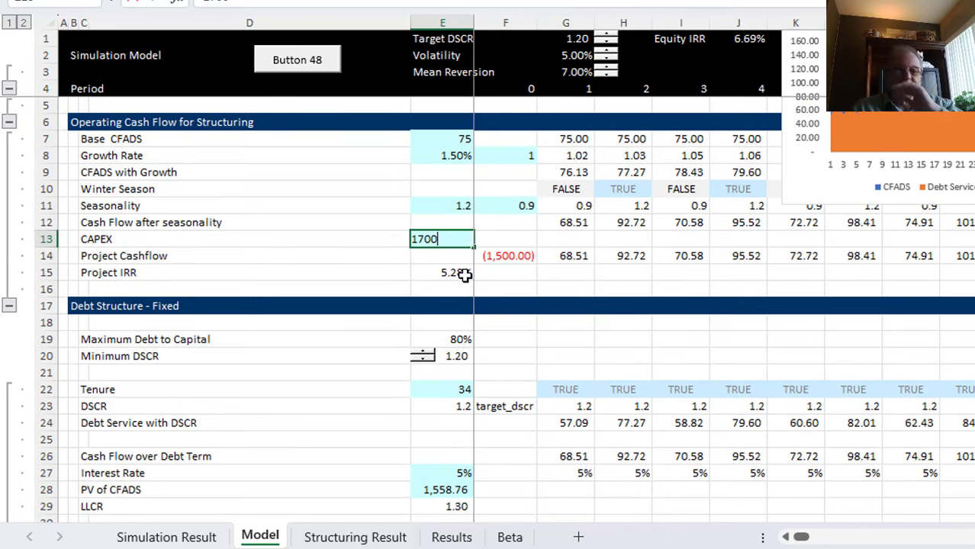
{"action": "key", "text": "Return"}
{"action": "key", "text": "Up"}
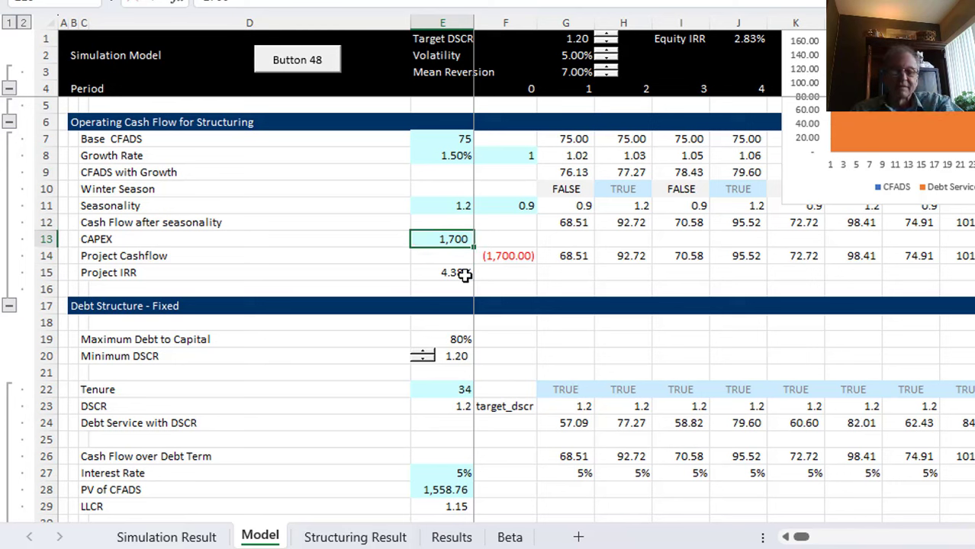
Step: Restore CAPEX to 1,500 and select the Maximum Debt to Capital value
{"action": "type", "text": "1"}
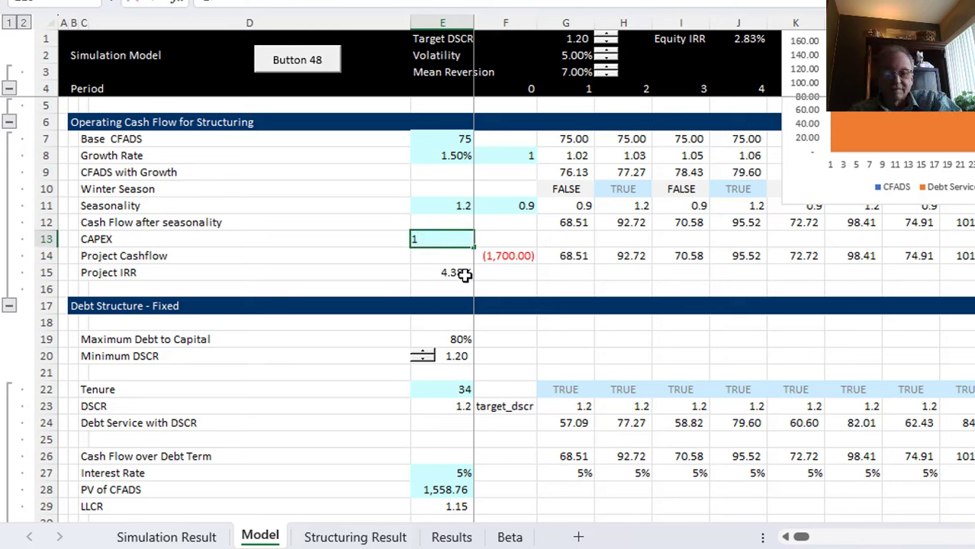
{"action": "type", "text": ",500"}
{"action": "key", "text": "Return"}
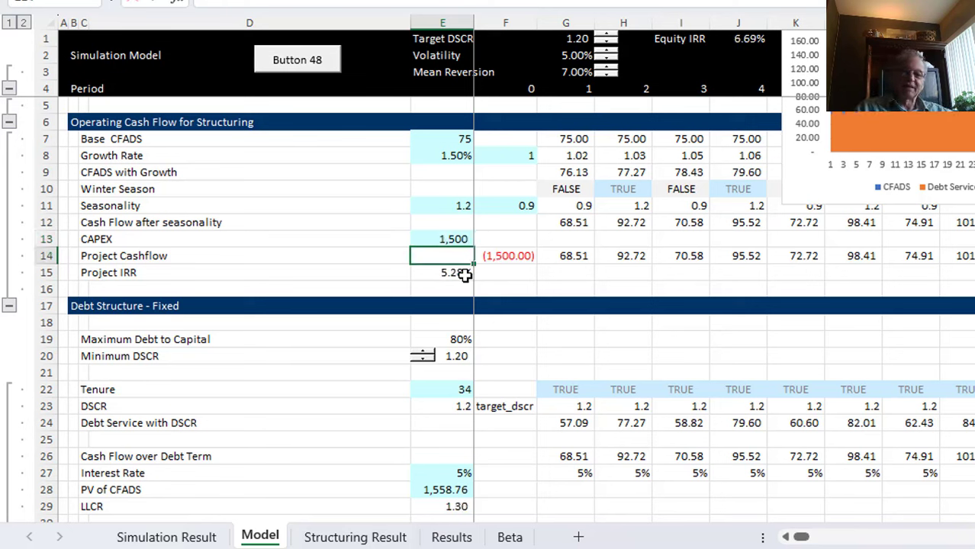
{"action": "key", "text": "Down"}
{"action": "key", "text": "Down"}
{"action": "key", "text": "Down"}
{"action": "key", "text": "Down"}
{"action": "key", "text": "Down"}
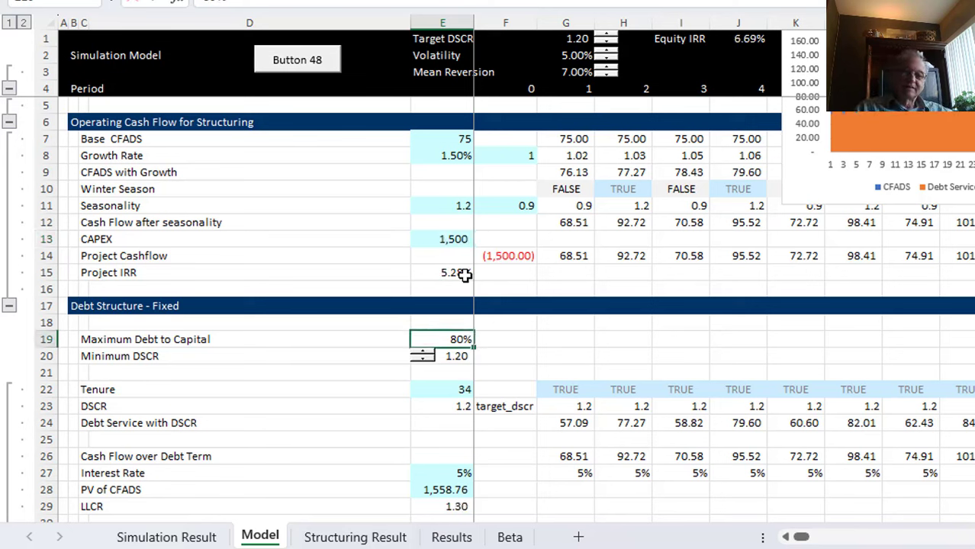
Step: Set the Maximum Debt to Capital in the fixed debt structure to 85%
{"action": "type", "text": "85"}
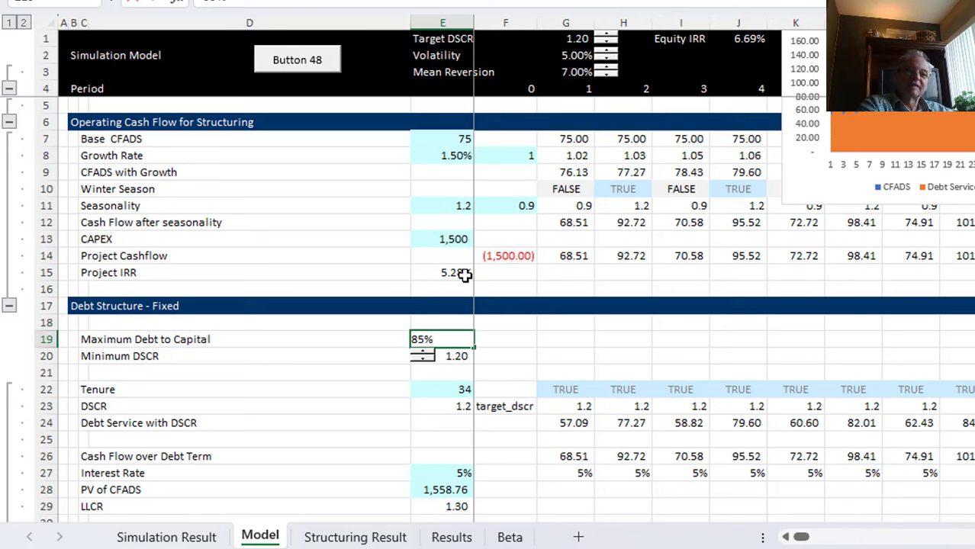
{"action": "key", "text": "Escape"}
{"action": "type", "text": "85"}
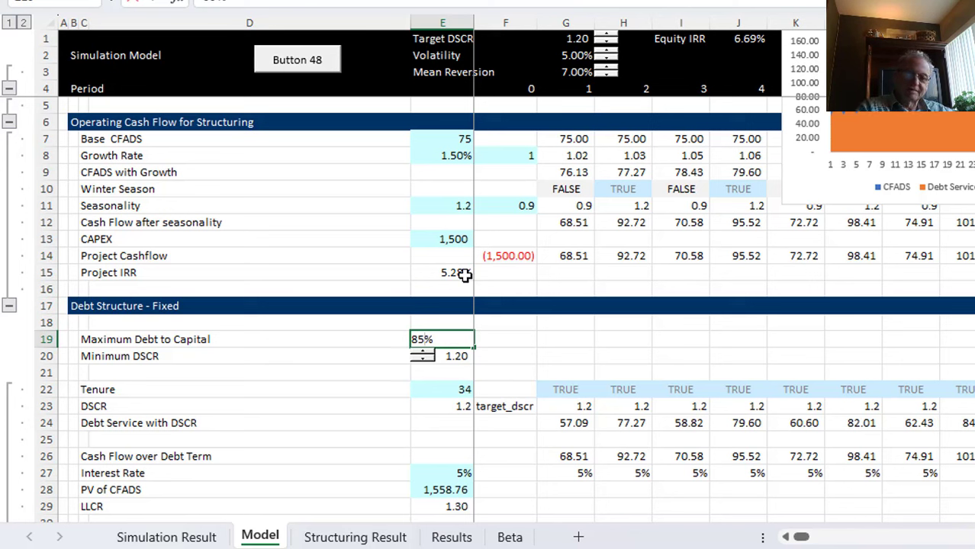
{"action": "key", "text": "Return"}
Step: Examine the debt sizing rows down to Debt to Capital and the NPV of Debt Service at the interest rate
{"action": "key", "text": "Down"}
{"action": "key", "text": "Down"}
{"action": "key", "text": "Down"}
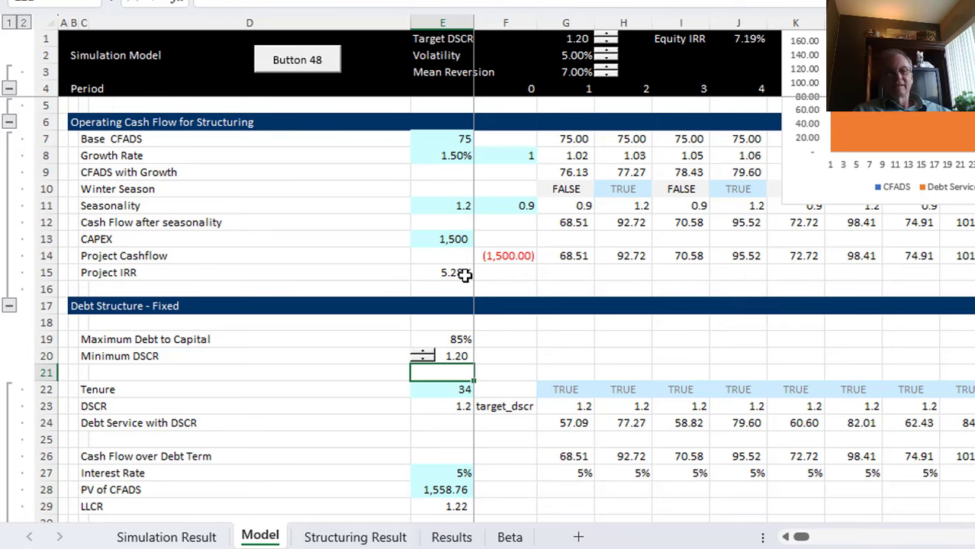
{"action": "key", "text": "Down"}
{"action": "key", "text": "Down"}
{"action": "key", "text": "Down"}
{"action": "key", "text": "Down"}
{"action": "key", "text": "Down"}
{"action": "key", "text": "Down"}
{"action": "key", "text": "Down"}
{"action": "key", "text": "Down"}
{"action": "key", "text": "Down"}
{"action": "key", "text": "Down"}
{"action": "key", "text": "Down"}
{"action": "key", "text": "Down"}
{"action": "key", "text": "Down"}
{"action": "key", "text": "Down"}
{"action": "key", "text": "Down"}
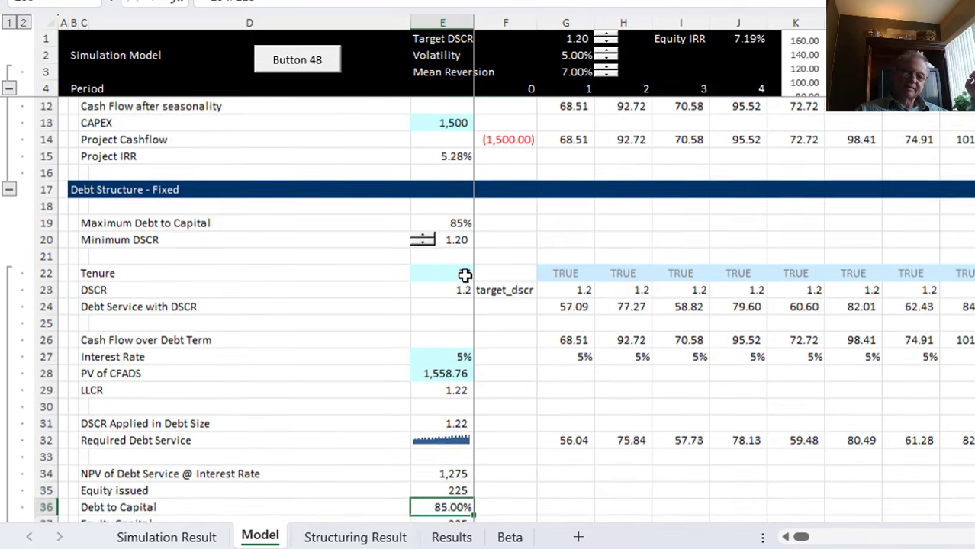
{"action": "key", "text": "Up"}
{"action": "key", "text": "Up"}
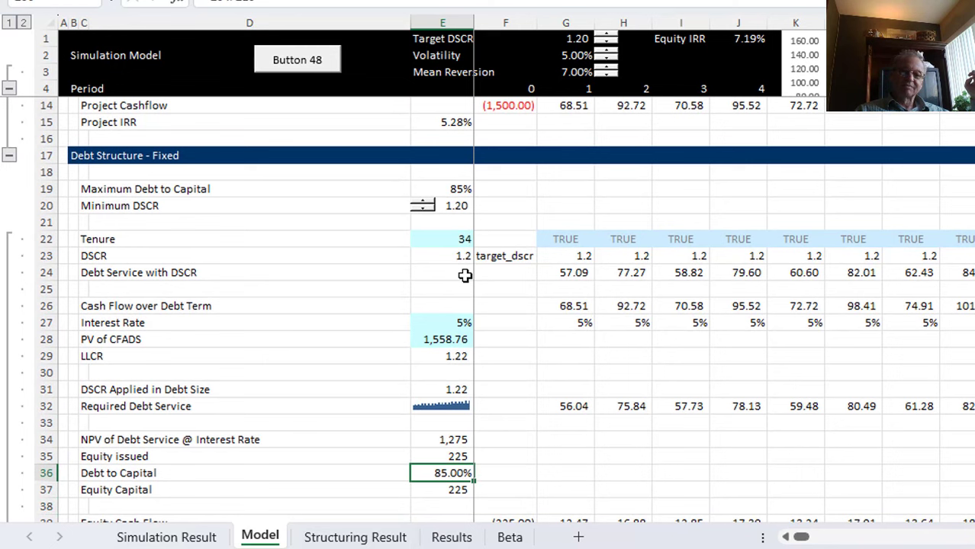
{"action": "key", "text": "Up"}
{"action": "key", "text": "Up"}
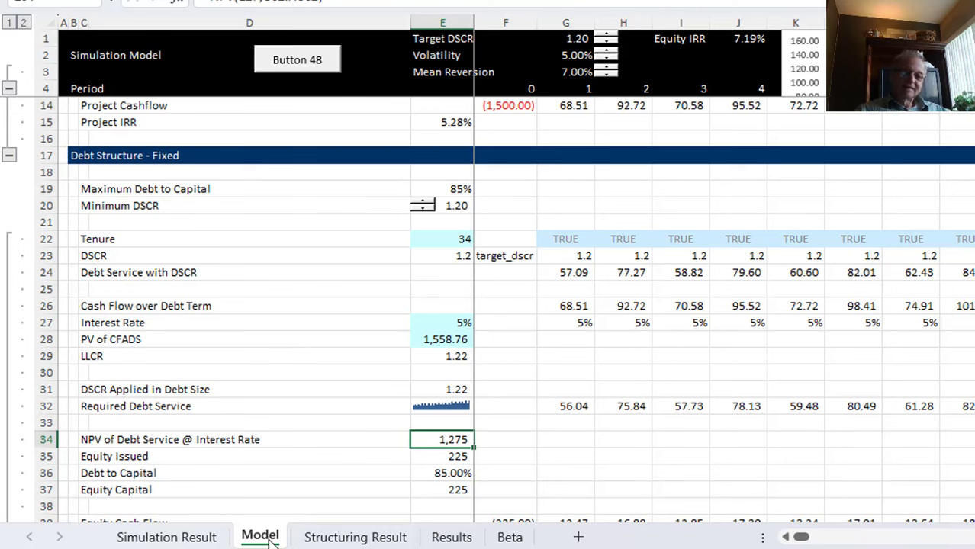
Step: On the Structuring Result sheet, lower the DSCR Lock-up to 1.00 and the Cash Sweep to 0%
{"action": "left_click", "coordinate": [350, 538]}
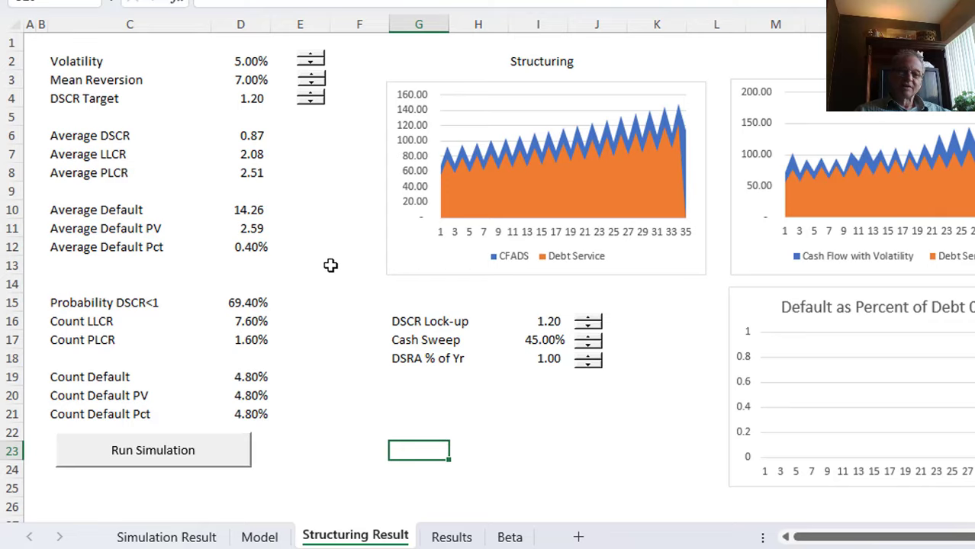
{"action": "left_click", "coordinate": [366, 254]}
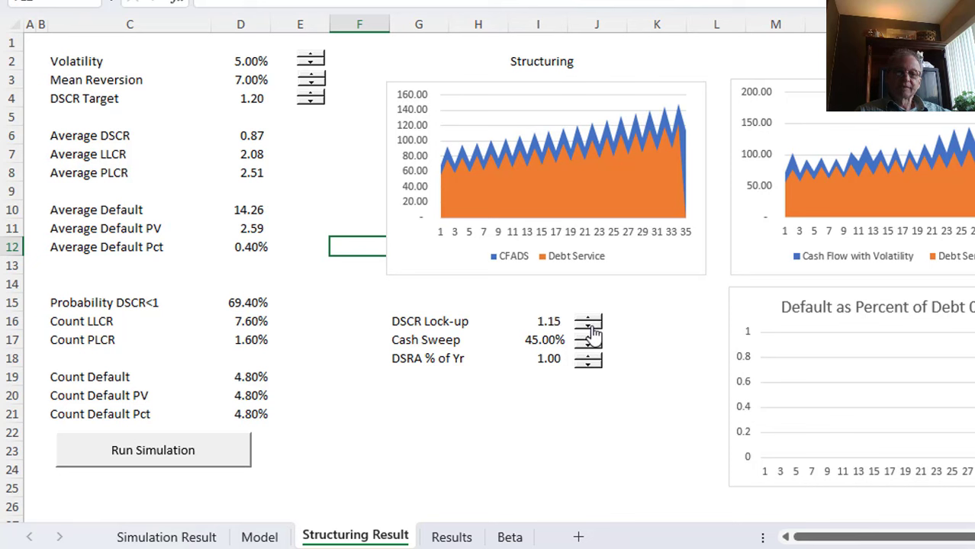
{"action": "left_click", "coordinate": [591, 326]}
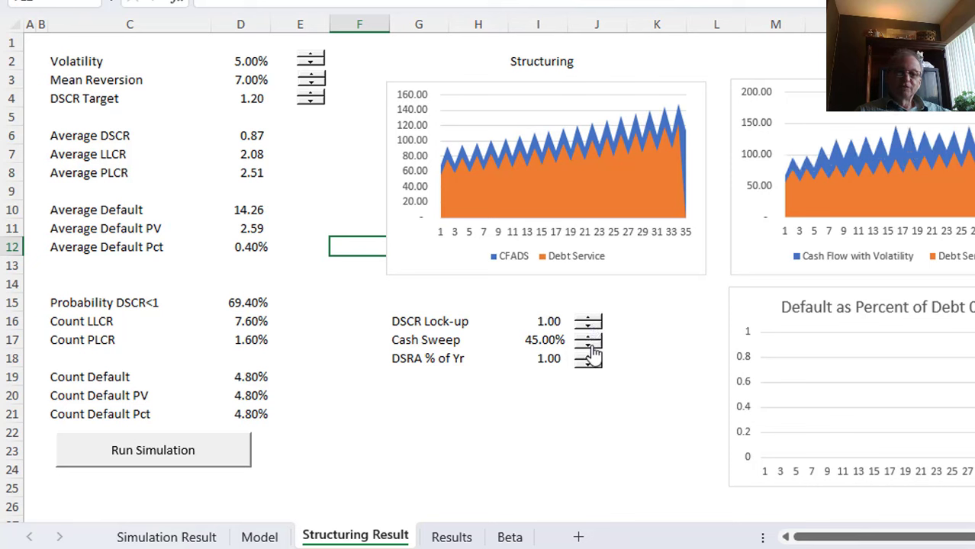
{"action": "left_click", "coordinate": [592, 345]}
{"action": "left_click", "coordinate": [592, 346]}
{"action": "left_click", "coordinate": [592, 345]}
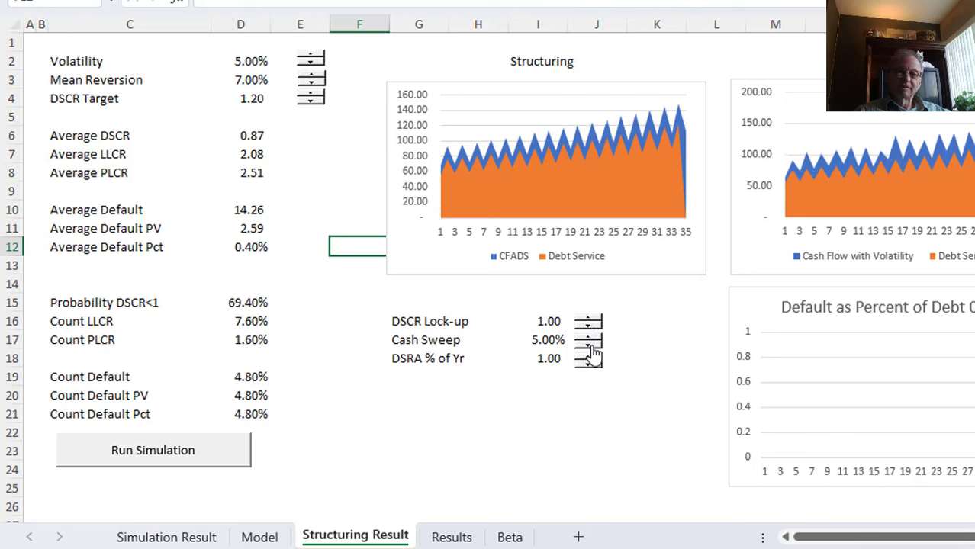
{"action": "left_click", "coordinate": [592, 346]}
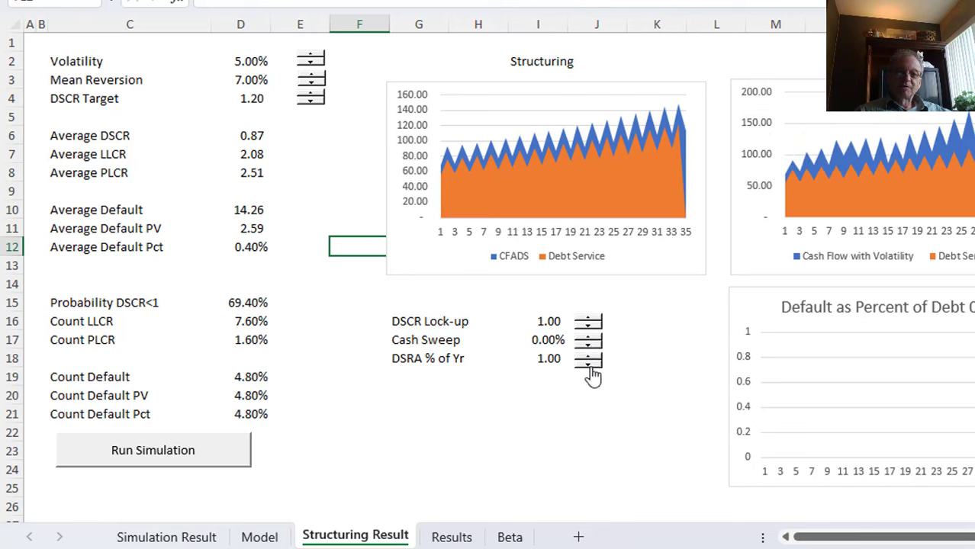
Step: Reduce the DSRA % of Yr to zero
{"action": "left_click", "coordinate": [590, 365]}
{"action": "left_click", "coordinate": [591, 365]}
{"action": "left_click", "coordinate": [590, 364]}
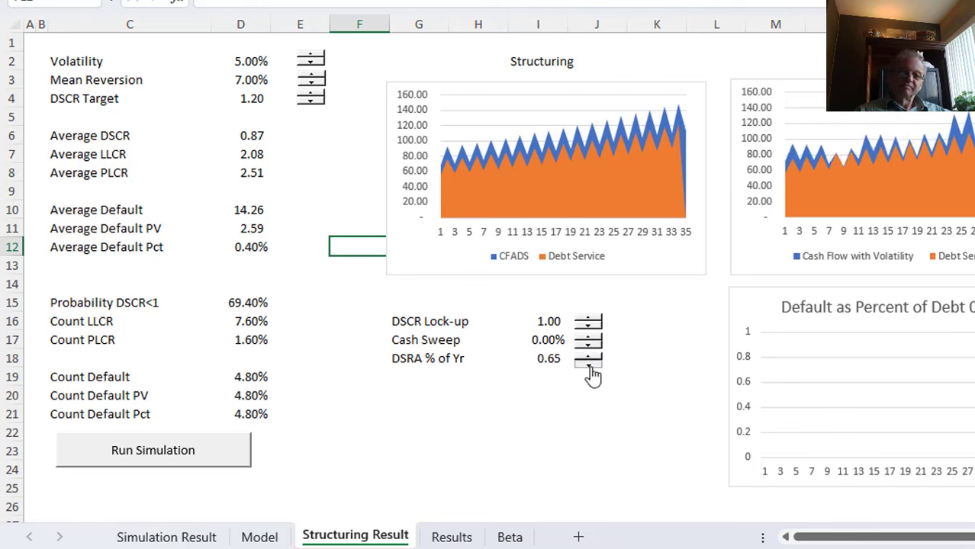
{"action": "left_click", "coordinate": [590, 364]}
{"action": "left_click", "coordinate": [590, 365]}
{"action": "left_click", "coordinate": [591, 365]}
{"action": "left_click", "coordinate": [590, 364]}
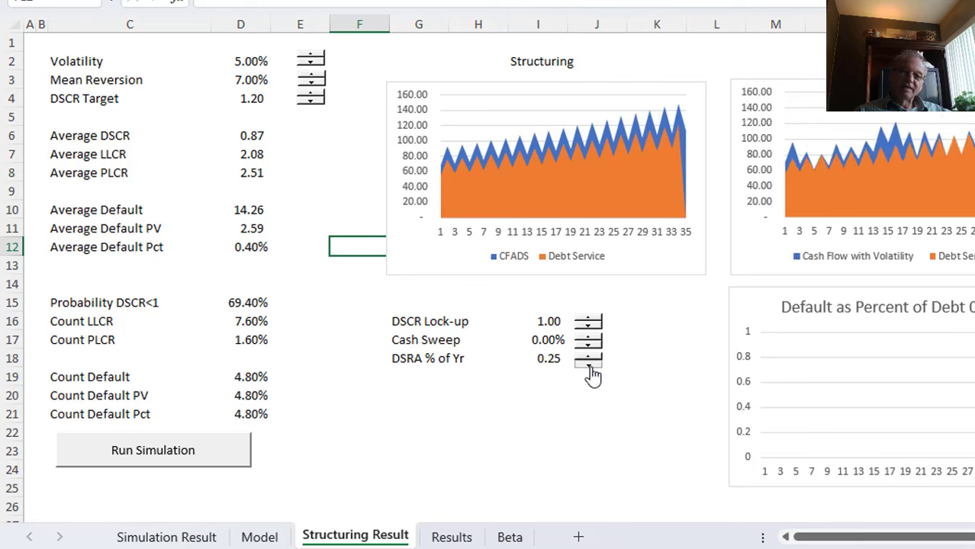
{"action": "left_click", "coordinate": [591, 365]}
{"action": "left_click", "coordinate": [588, 366]}
{"action": "left_click", "coordinate": [588, 366]}
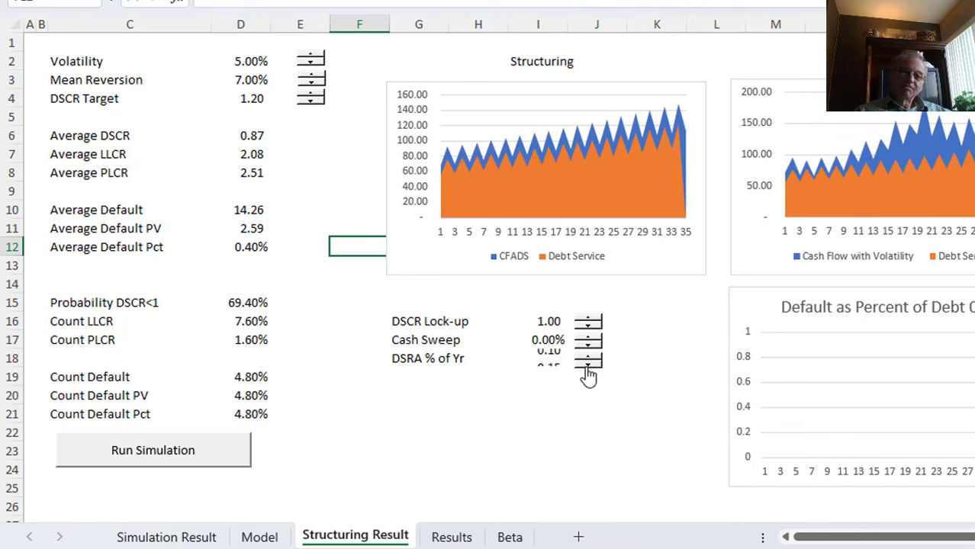
{"action": "left_click", "coordinate": [588, 366]}
{"action": "left_click", "coordinate": [588, 366]}
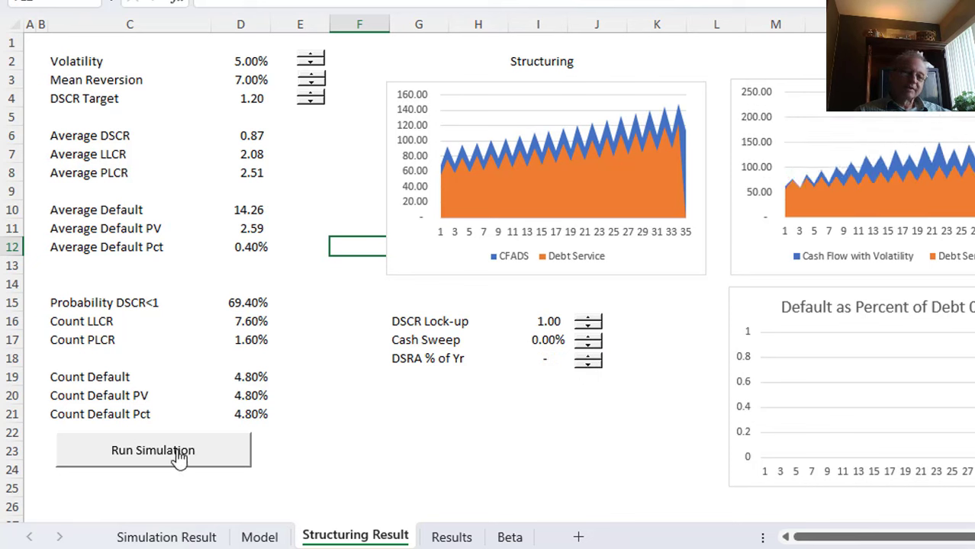
Step: Run the simulation with 1000 iterations and close its result message
{"action": "left_click", "coordinate": [213, 471]}
{"action": "type", "text": "1"}
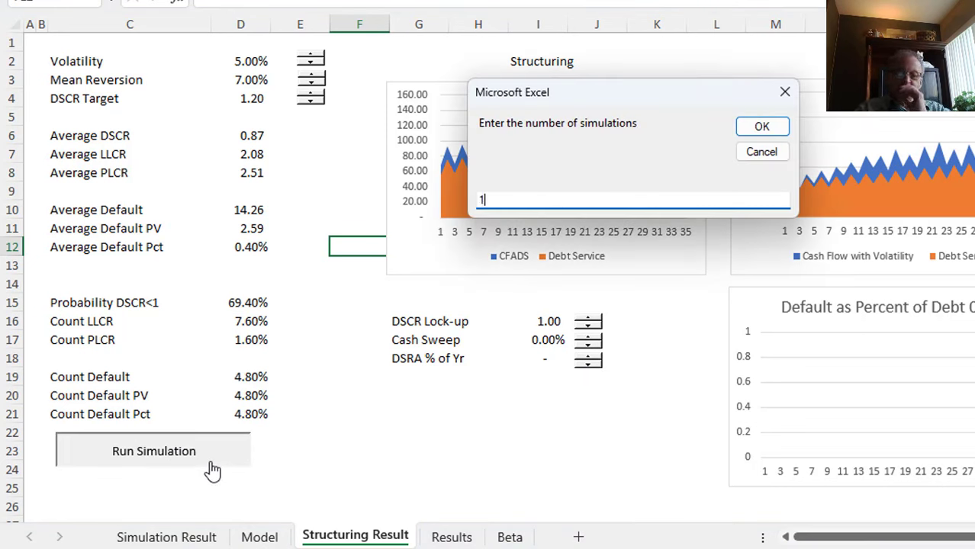
{"action": "type", "text": "000"}
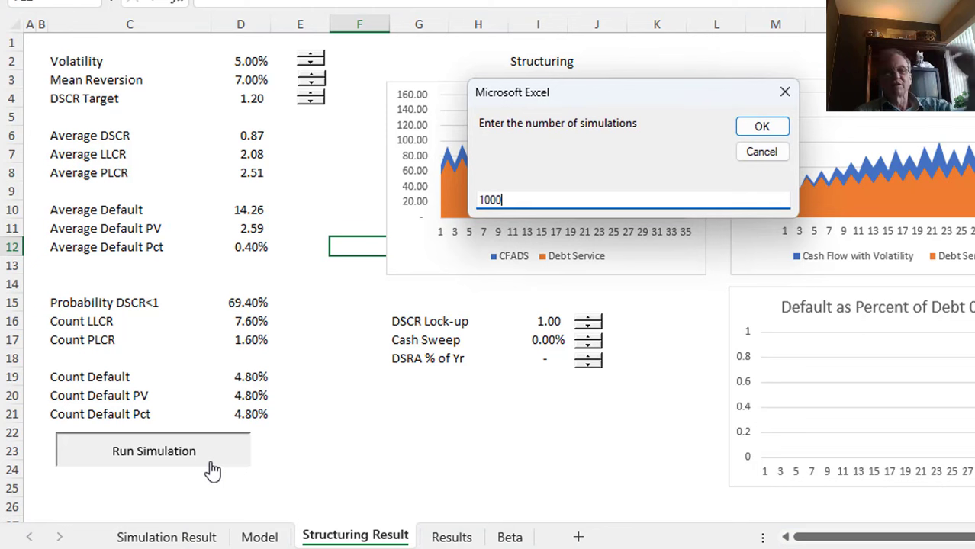
{"action": "key", "text": "Return"}
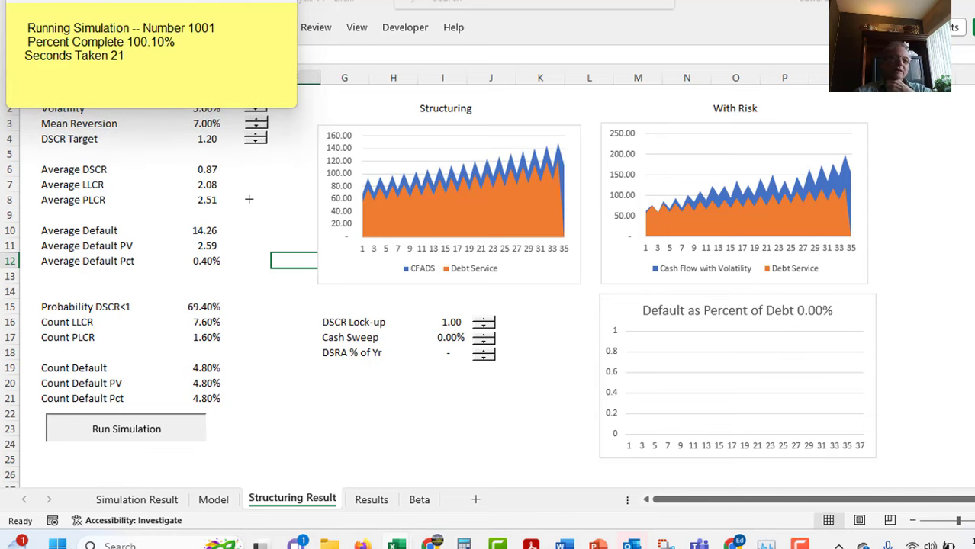
{"action": "key", "text": "Return"}
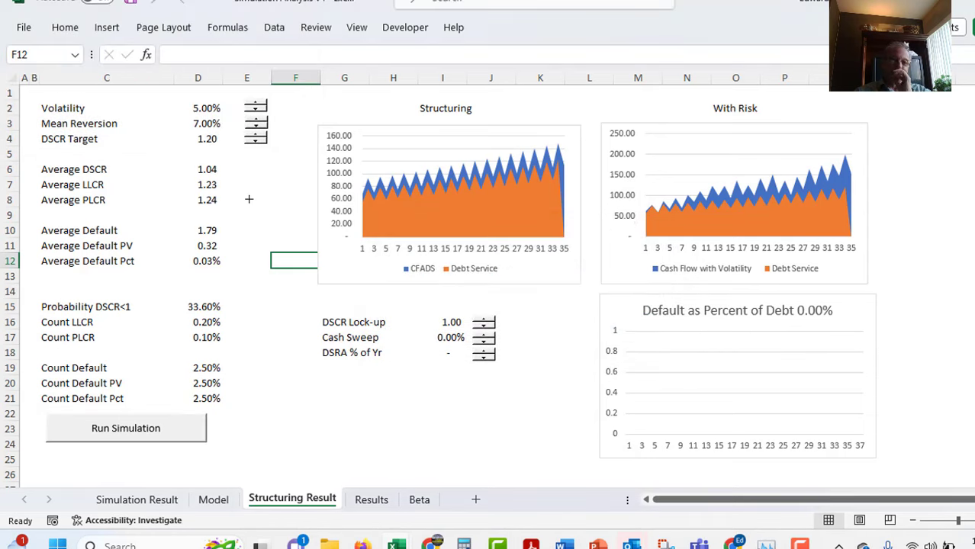
{"action": "left_click", "coordinate": [245, 354]}
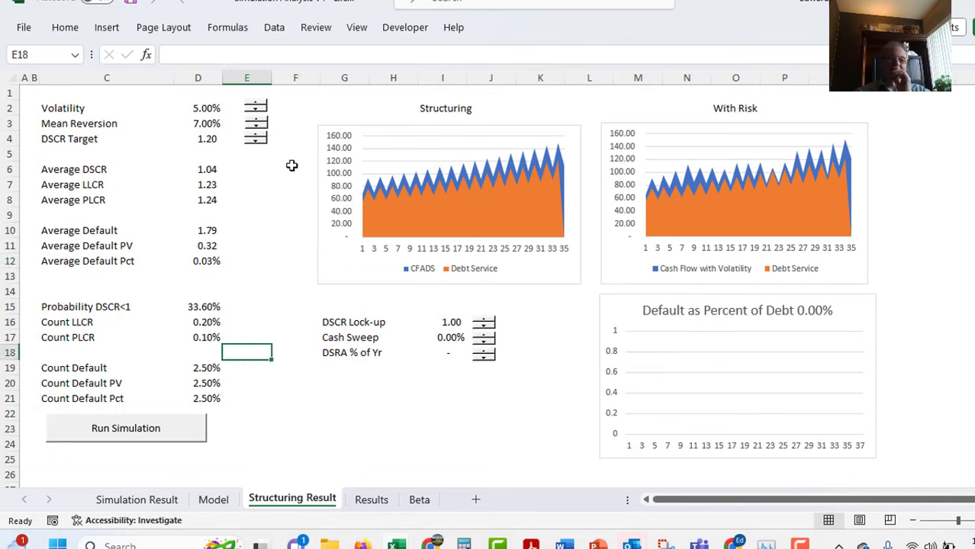
Step: Lower the DSCR Target to 1.10 and run another 1000 simulations, closing the result message
{"action": "left_click", "coordinate": [257, 143]}
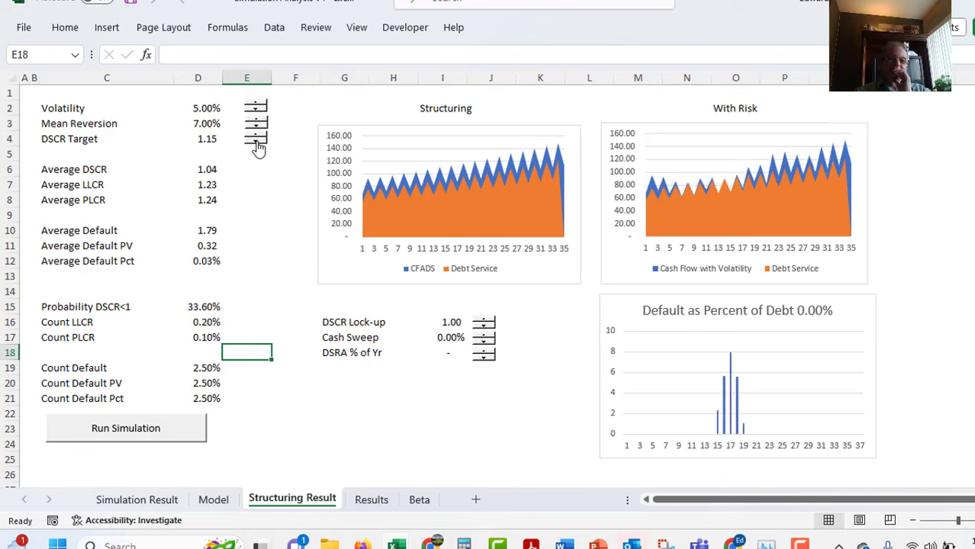
{"action": "left_click", "coordinate": [242, 227]}
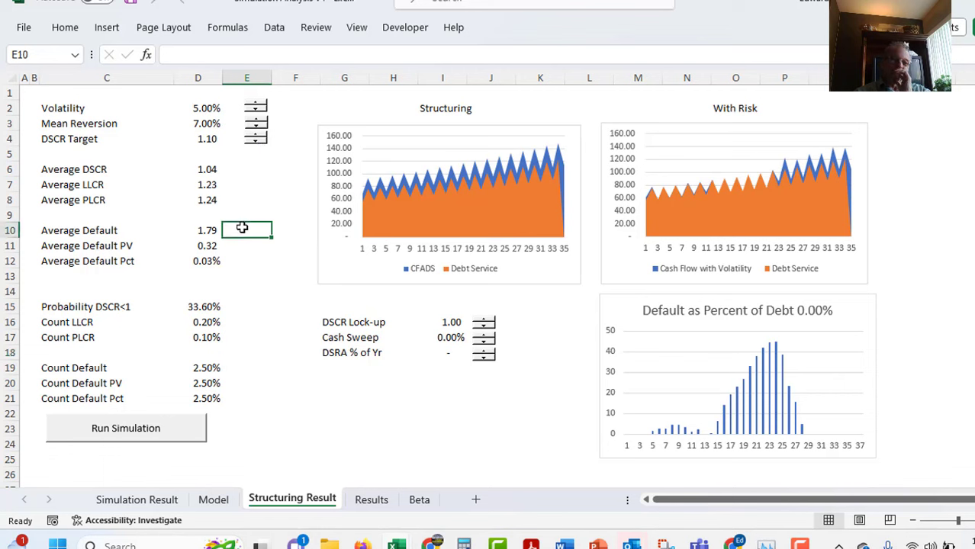
{"action": "left_click", "coordinate": [150, 429]}
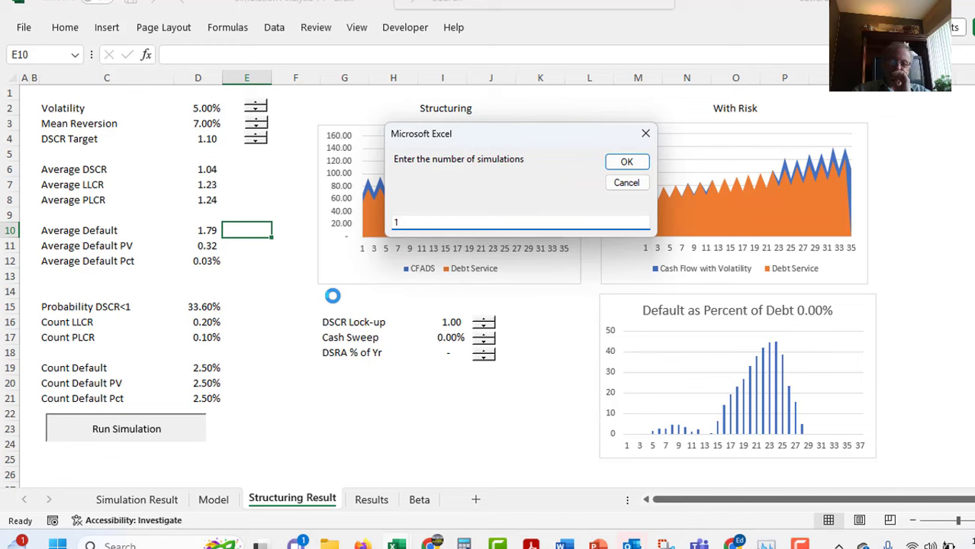
{"action": "key", "text": "Return"}
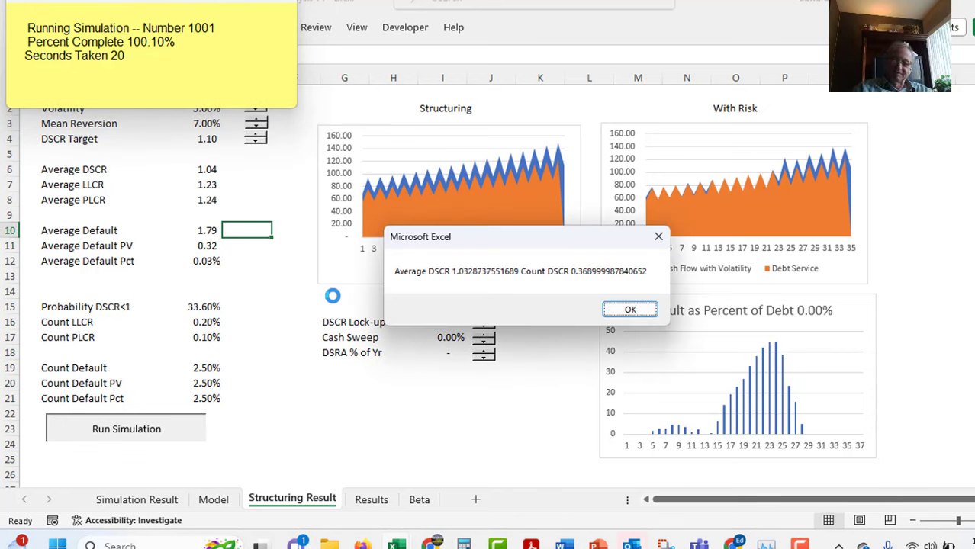
{"action": "key", "text": "Return"}
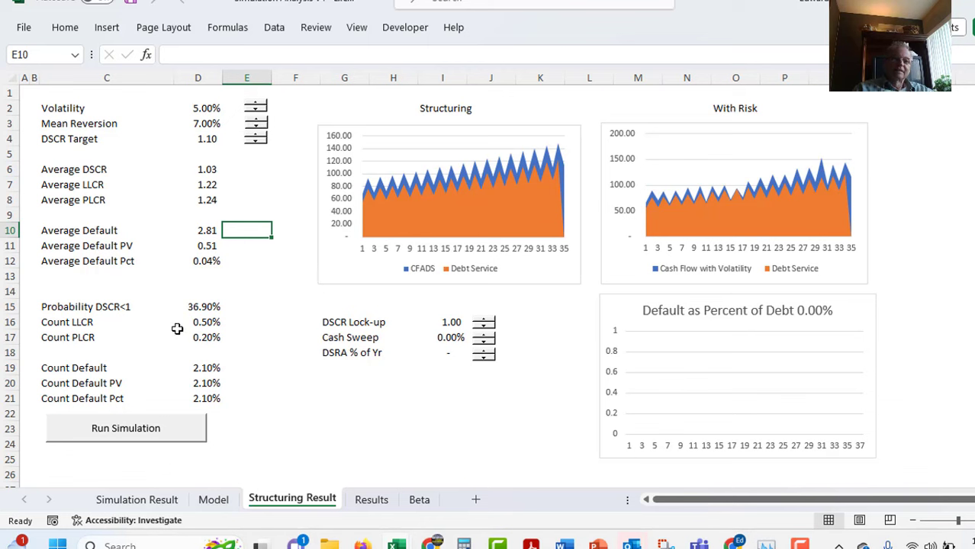
{"action": "left_click", "coordinate": [269, 250]}
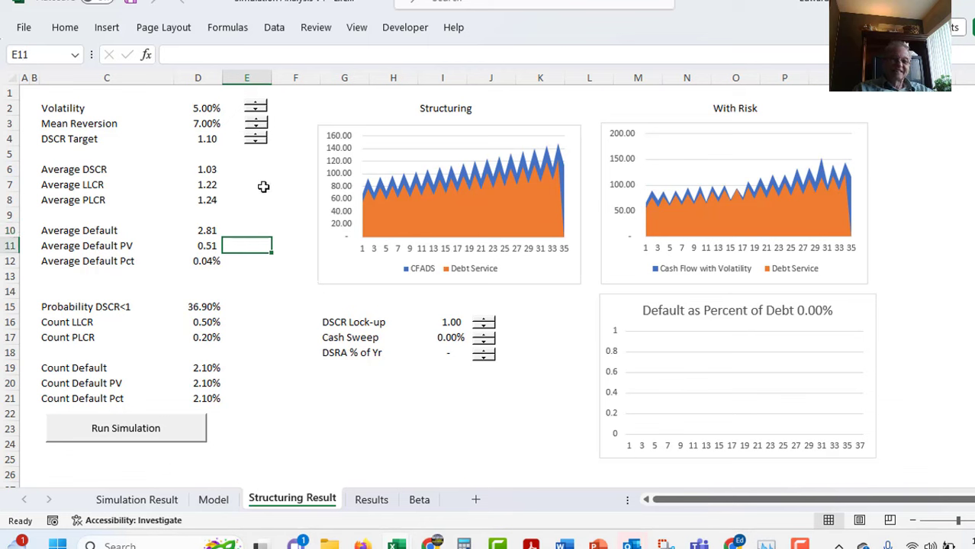
Step: Raise the Volatility to 10%
{"action": "left_click", "coordinate": [257, 103]}
{"action": "left_click", "coordinate": [258, 103]}
{"action": "left_click", "coordinate": [258, 103]}
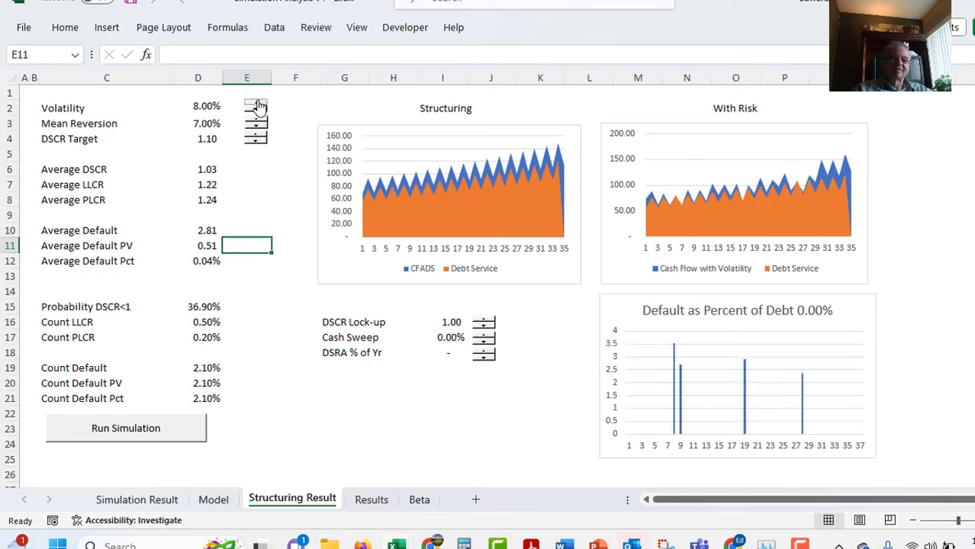
{"action": "left_click", "coordinate": [258, 103]}
{"action": "left_click", "coordinate": [257, 103]}
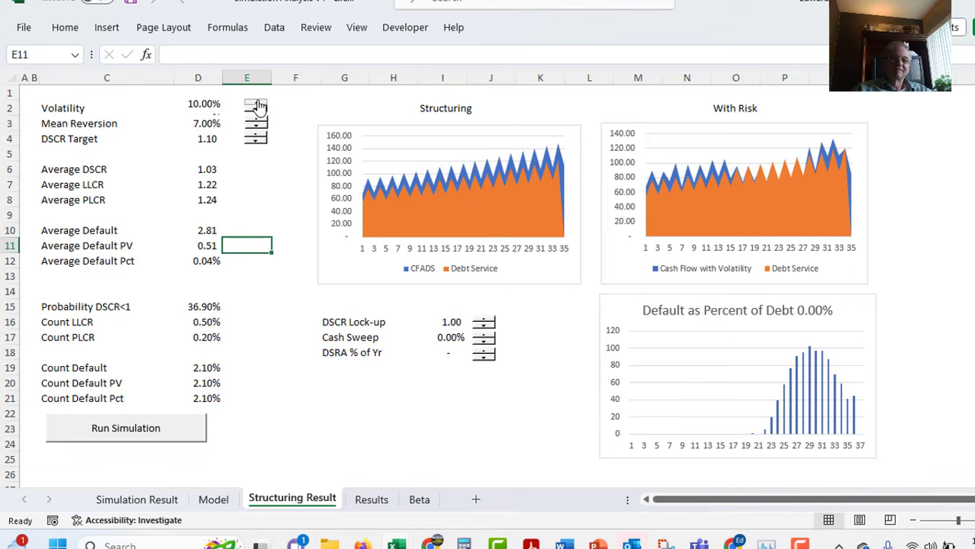
Step: Run 1000 simulations with the raised volatility
{"action": "left_click", "coordinate": [174, 431]}
{"action": "type", "text": "1000"}
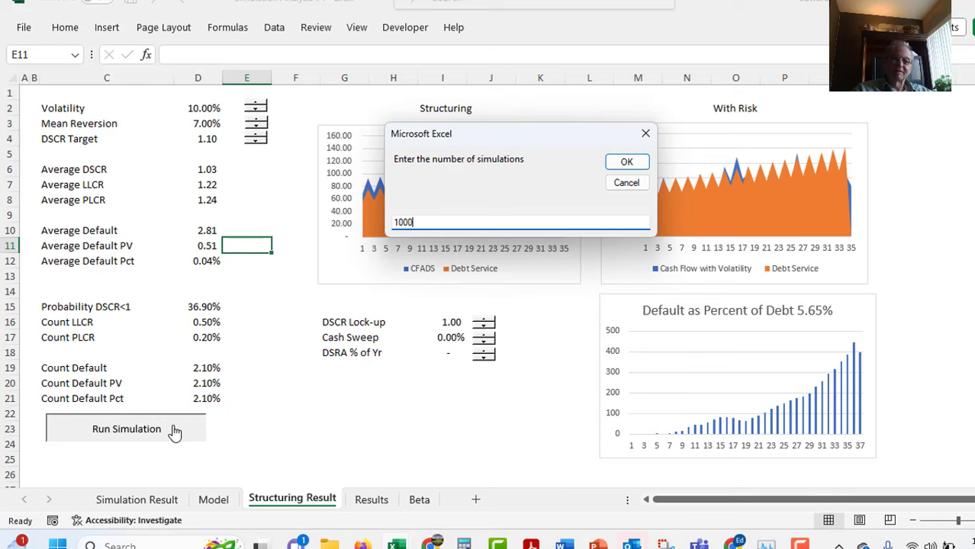
{"action": "key", "text": "Return"}
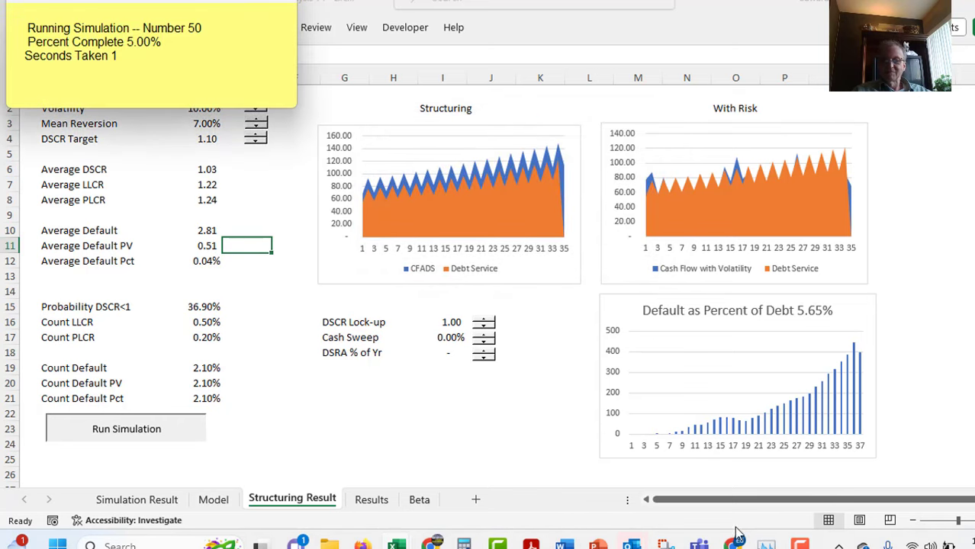
{"action": "left_click", "coordinate": [799, 544]}
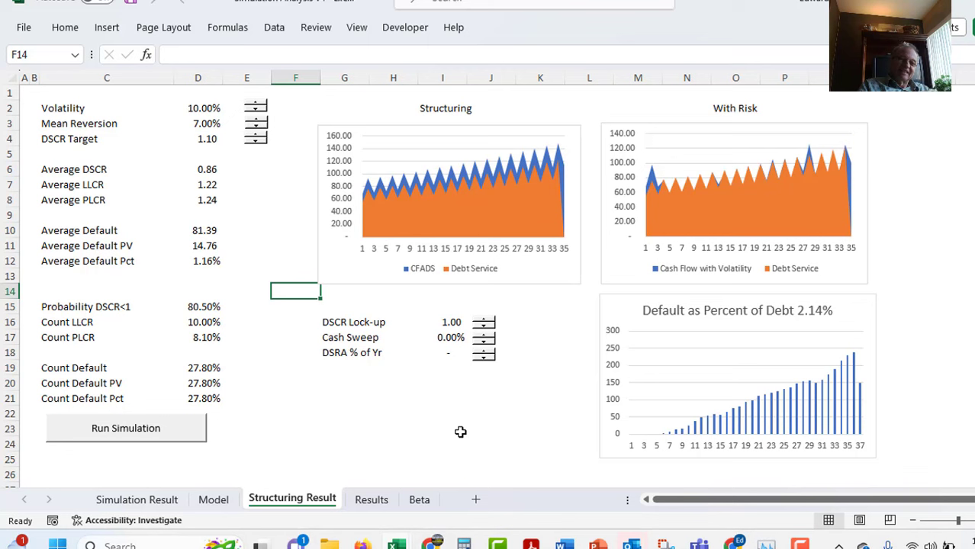
Step: Examine the Probability DSCR<1 and Count Default results of the simulation
{"action": "left_click", "coordinate": [200, 308]}
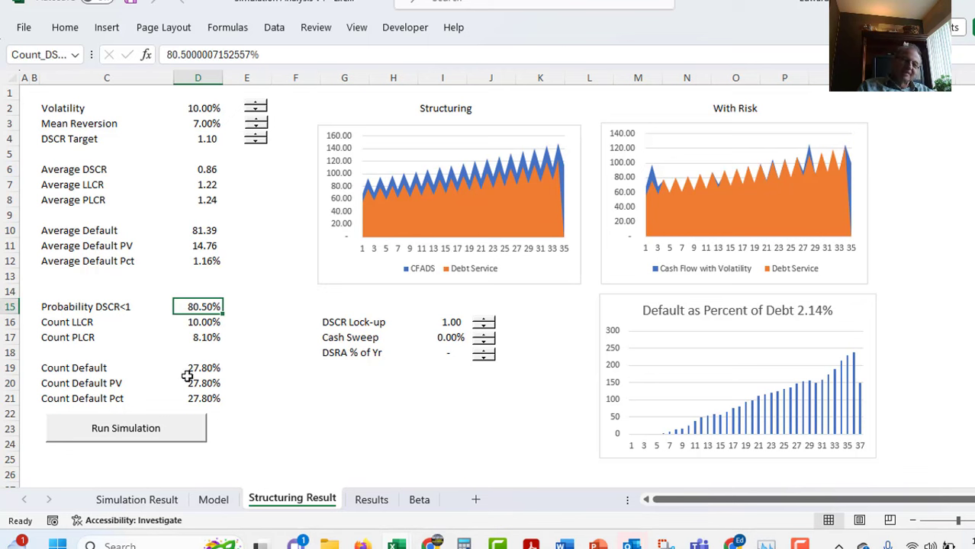
{"action": "left_click", "coordinate": [337, 440]}
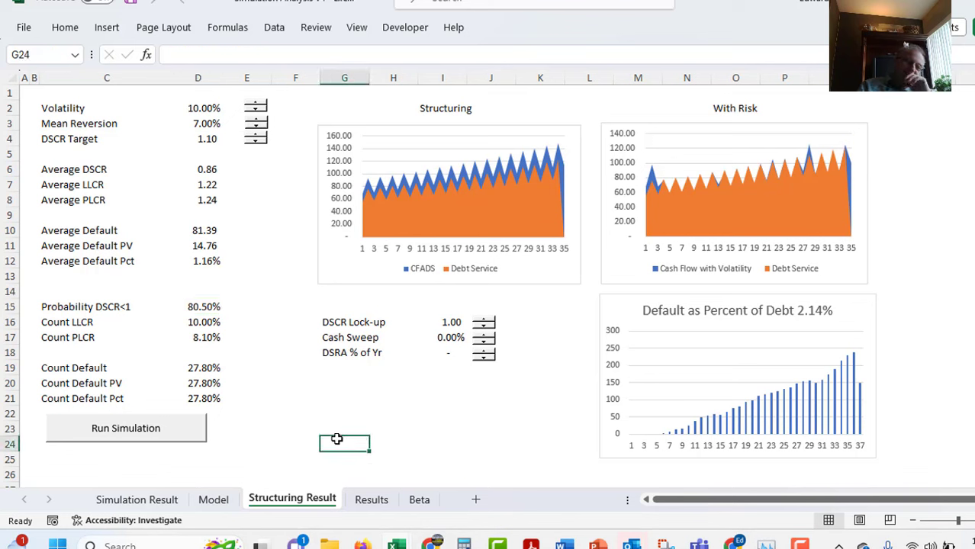
{"action": "left_click", "coordinate": [193, 369]}
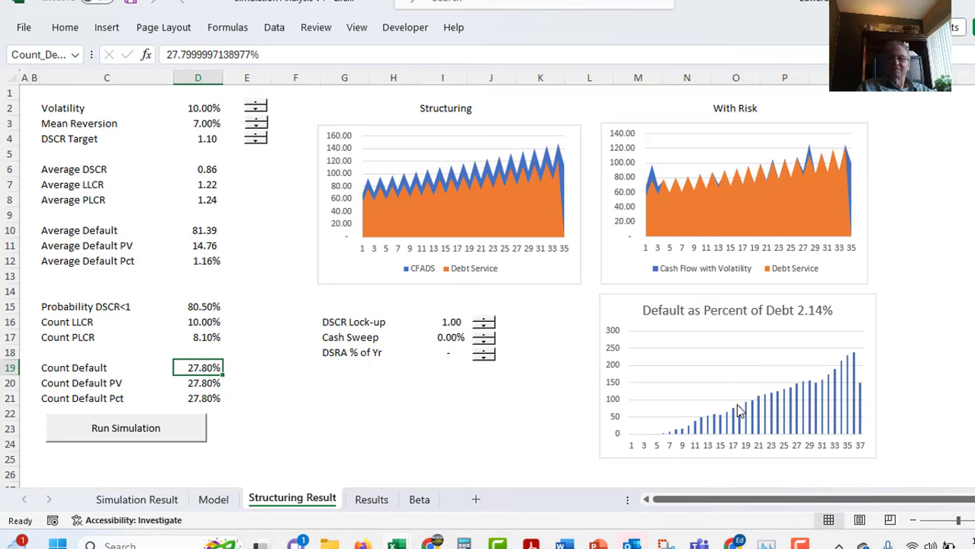
{"action": "left_click", "coordinate": [492, 426]}
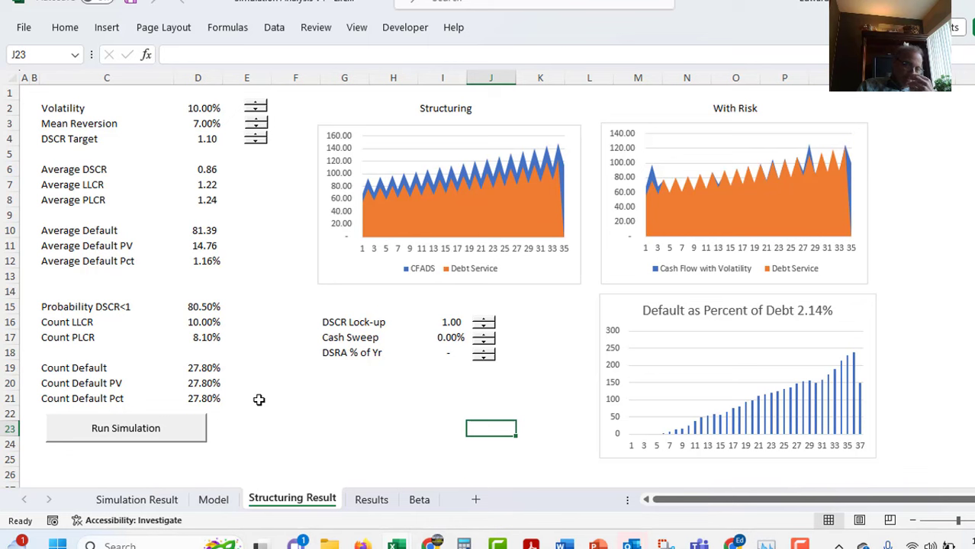
Step: Raise the DSCR Lock-up to 1.10 and the Cash Sweep to 65%
{"action": "left_click", "coordinate": [485, 323]}
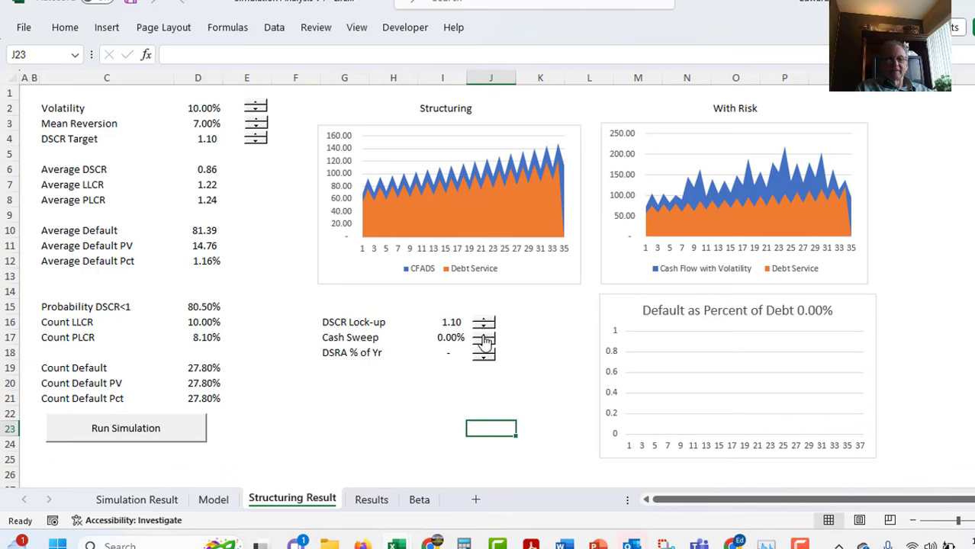
{"action": "left_click", "coordinate": [485, 341]}
{"action": "left_click", "coordinate": [485, 340]}
{"action": "left_click", "coordinate": [485, 340]}
{"action": "left_click", "coordinate": [485, 340]}
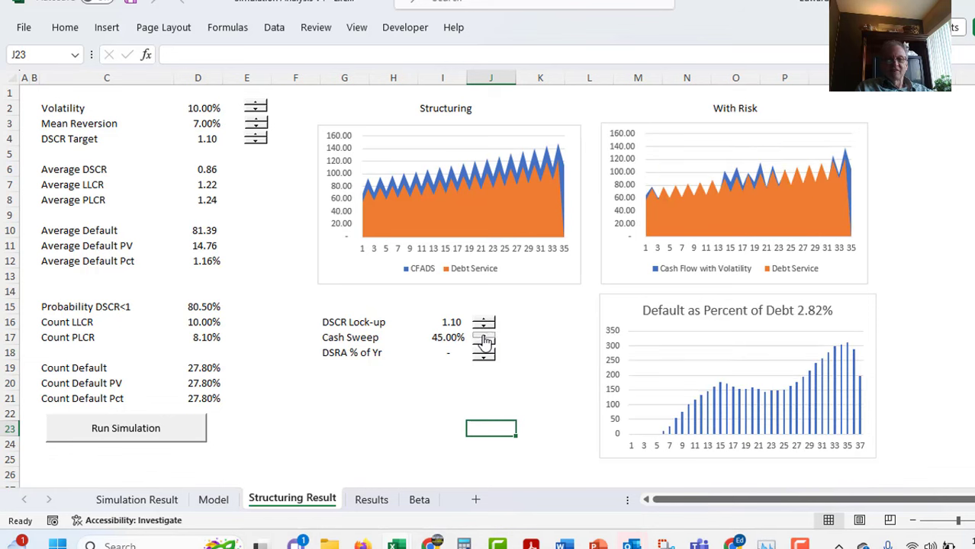
{"action": "left_click", "coordinate": [485, 340]}
{"action": "left_click", "coordinate": [485, 340]}
{"action": "left_click", "coordinate": [485, 340]}
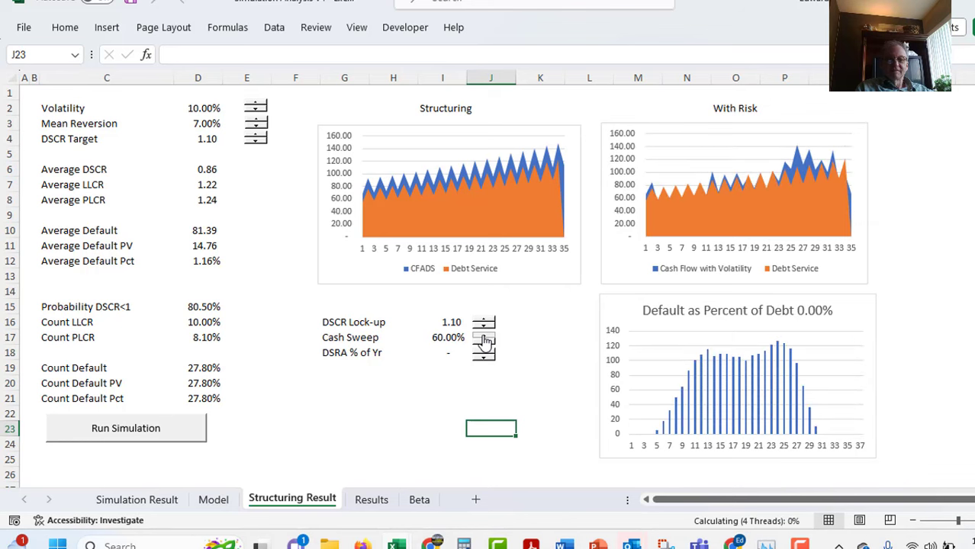
{"action": "left_click", "coordinate": [485, 341]}
Step: Raise the DSRA % of Yr to 1.00
{"action": "left_click", "coordinate": [483, 352]}
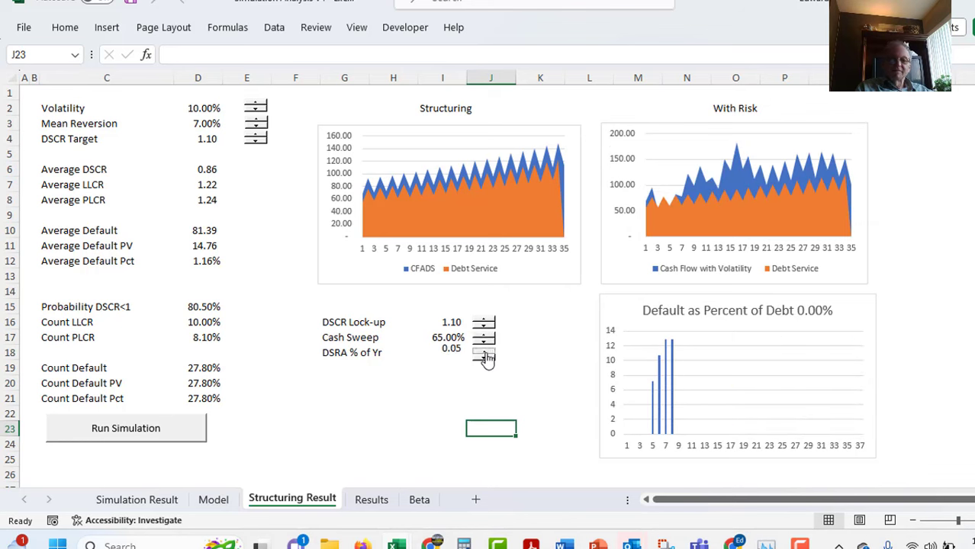
{"action": "left_click", "coordinate": [483, 352]}
{"action": "left_click", "coordinate": [484, 352]}
{"action": "left_click", "coordinate": [483, 352]}
{"action": "left_click", "coordinate": [483, 353]}
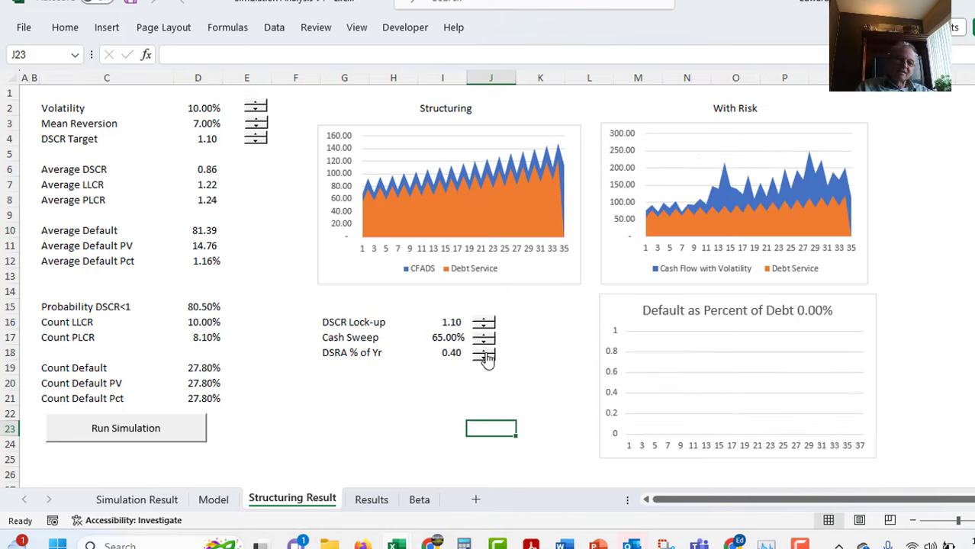
{"action": "left_click", "coordinate": [485, 357]}
{"action": "left_click", "coordinate": [485, 357]}
{"action": "left_click", "coordinate": [485, 357]}
{"action": "left_click", "coordinate": [485, 357]}
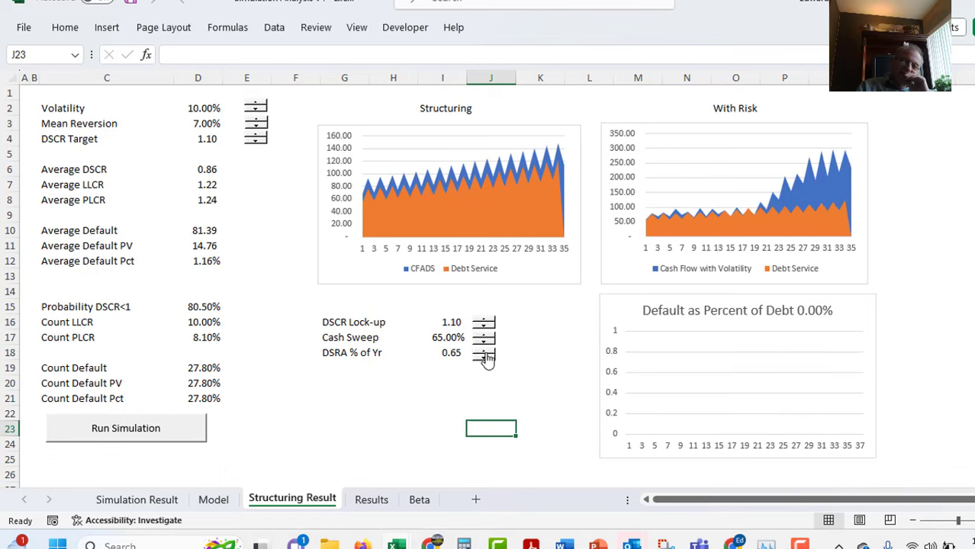
{"action": "left_click", "coordinate": [486, 357]}
{"action": "left_click", "coordinate": [485, 357]}
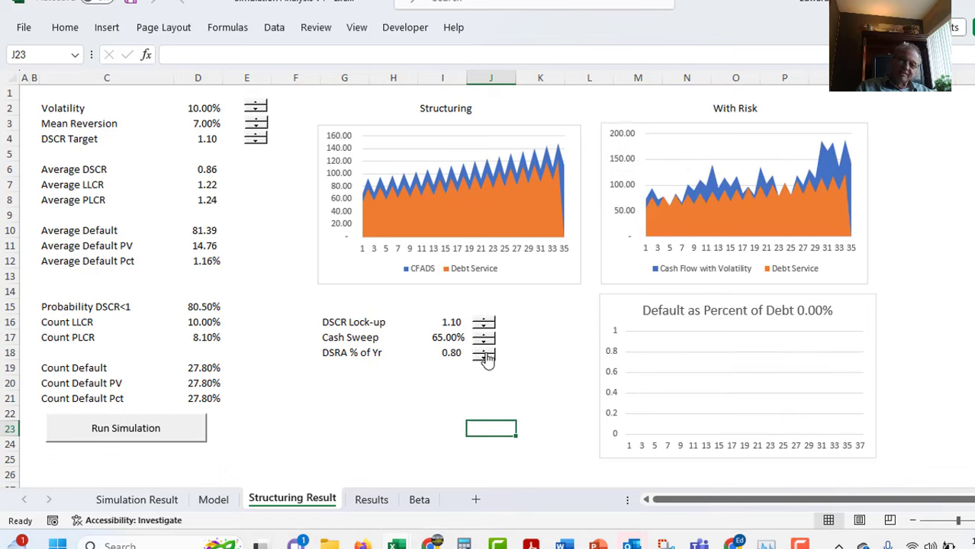
{"action": "left_click", "coordinate": [485, 357]}
{"action": "left_click", "coordinate": [485, 357]}
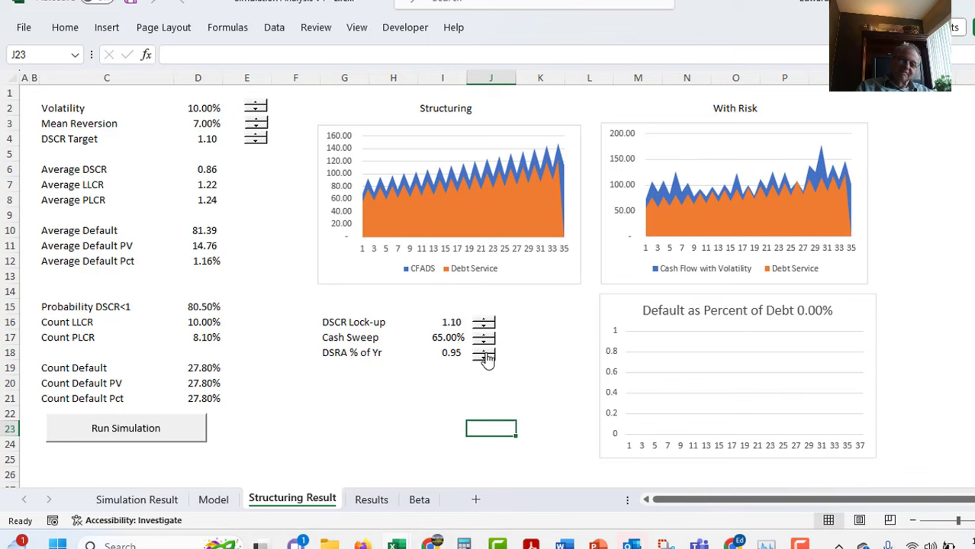
{"action": "left_click", "coordinate": [485, 357]}
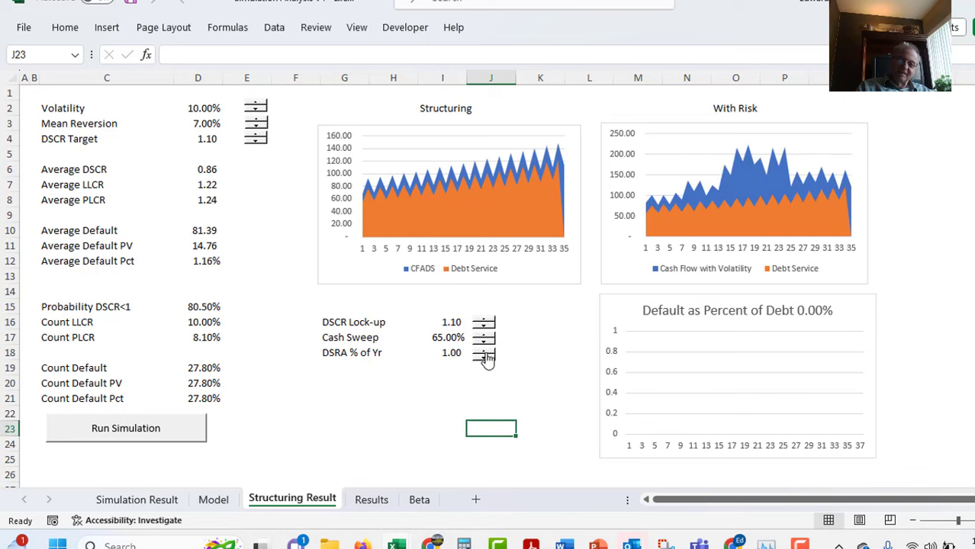
{"action": "left_click", "coordinate": [390, 405]}
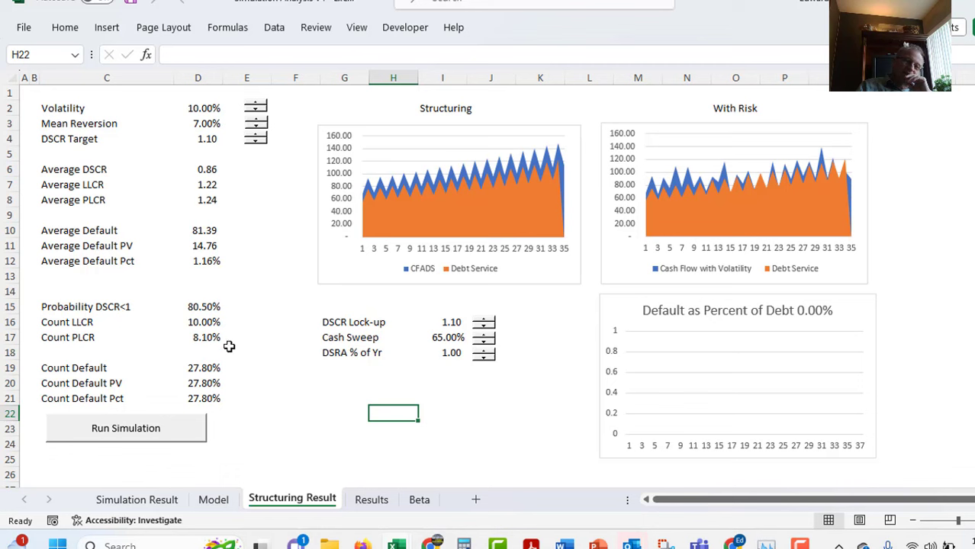
Step: Run 1000 simulations with the lock-up, cash sweep and DSRA protections in place, and close the result message
{"action": "left_click", "coordinate": [172, 439]}
{"action": "type", "text": "1"}
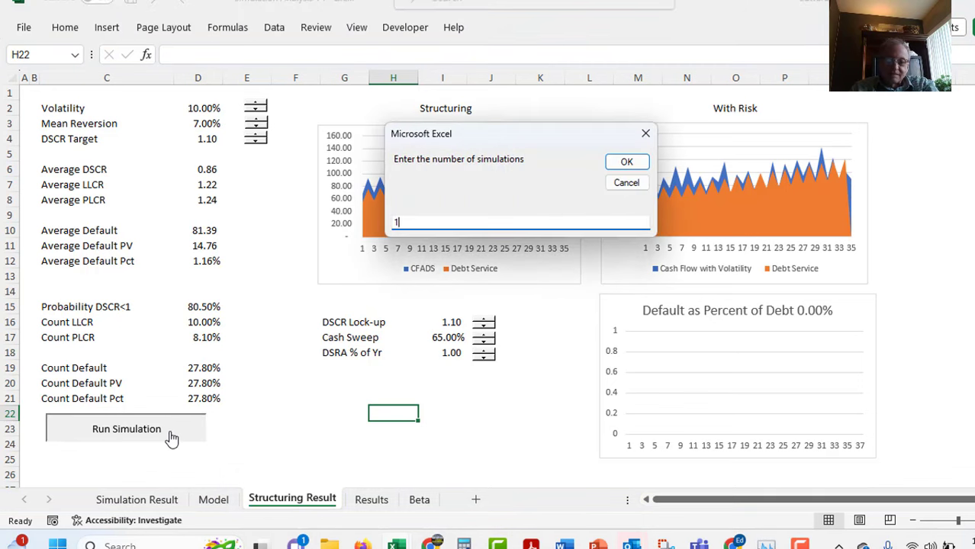
{"action": "type", "text": "000"}
{"action": "key", "text": "Return"}
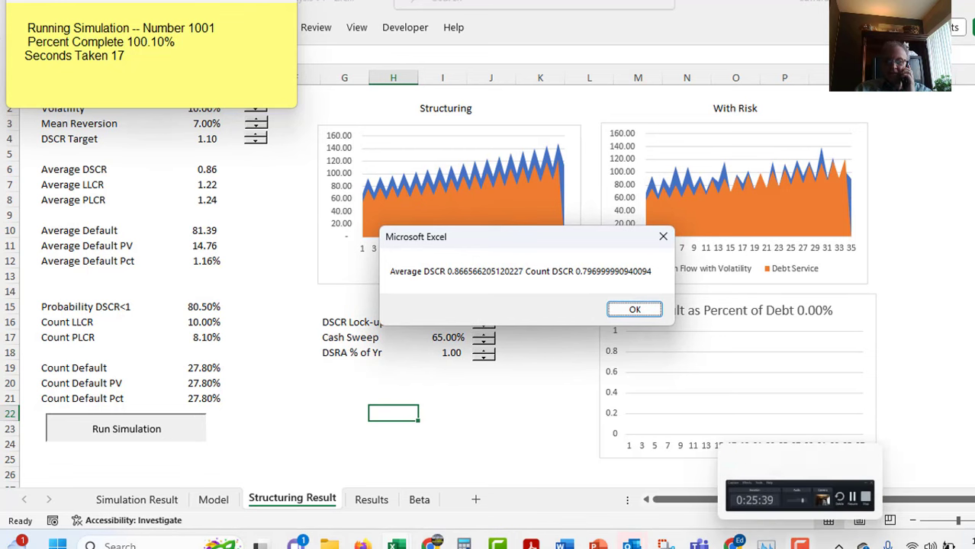
{"action": "left_click", "coordinate": [800, 543]}
{"action": "left_click", "coordinate": [966, 473]}
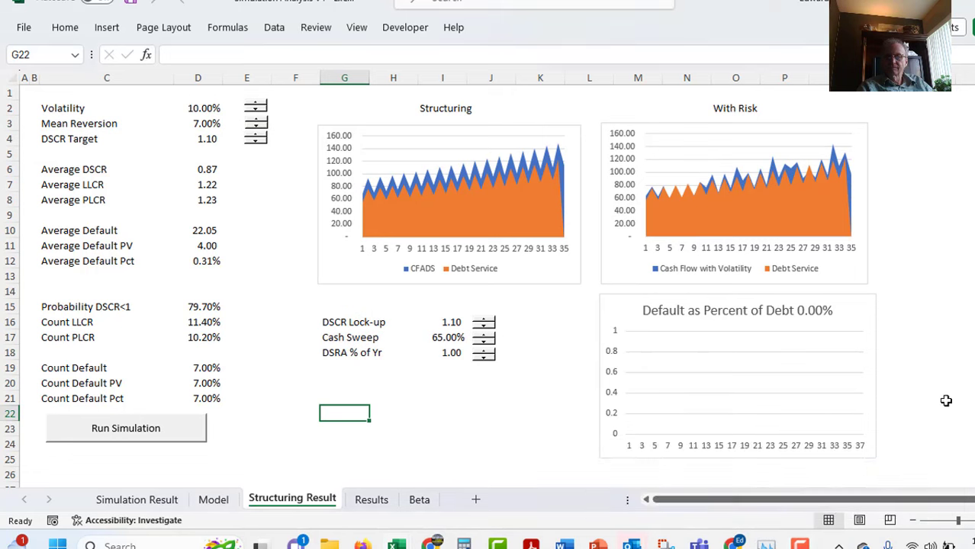